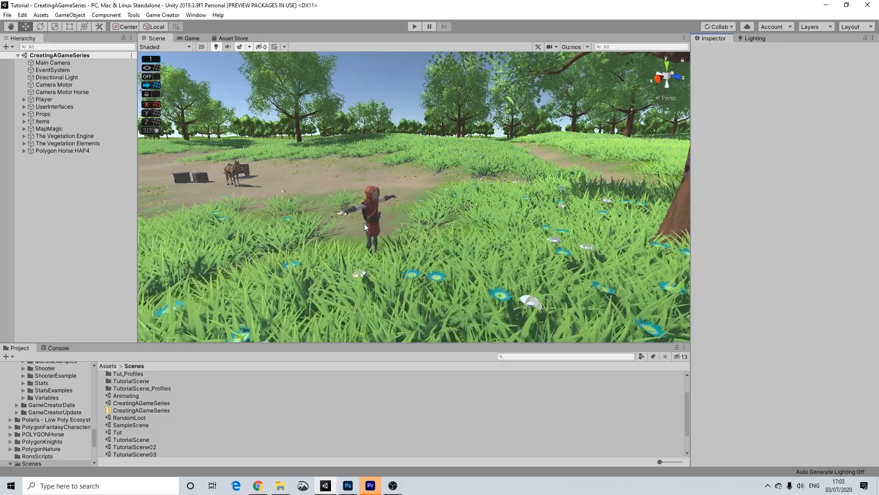
Under UserInterfaces, disable the HUD object and enable the Menu object.
left_click_drag(398, 231, 410, 249, "alt")
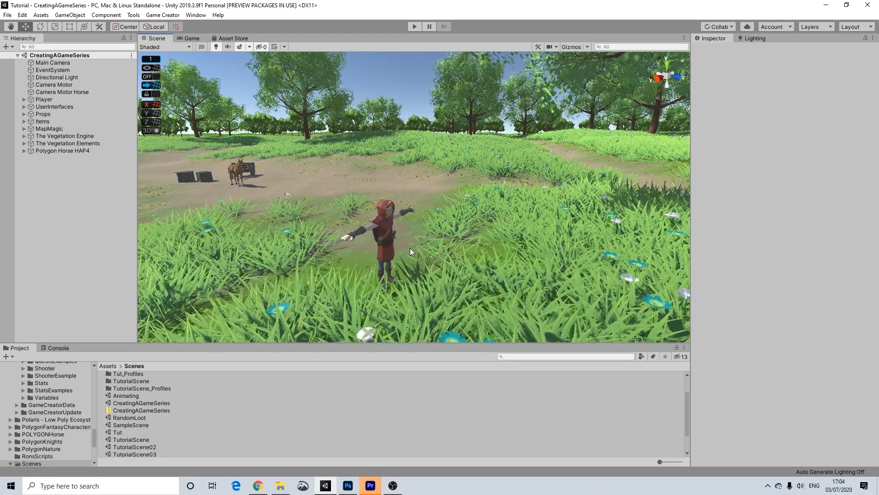
left_click_drag(399, 244, 374, 232, "alt")
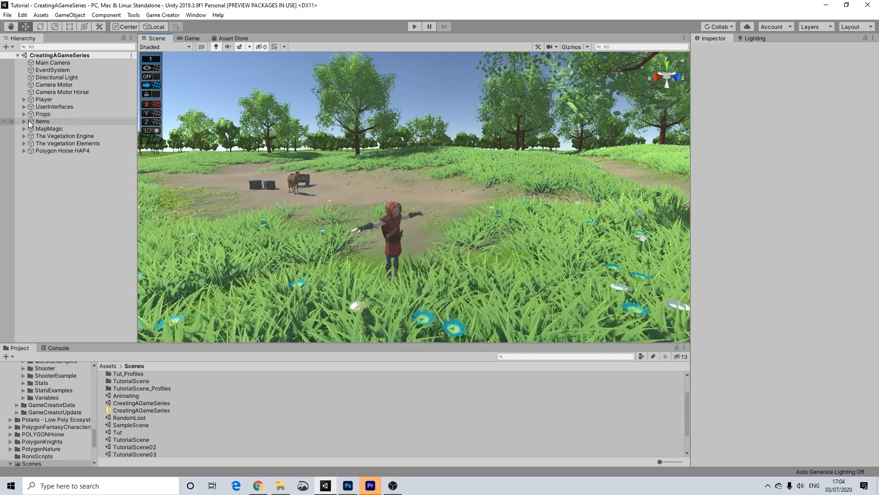
left_click(24, 107)
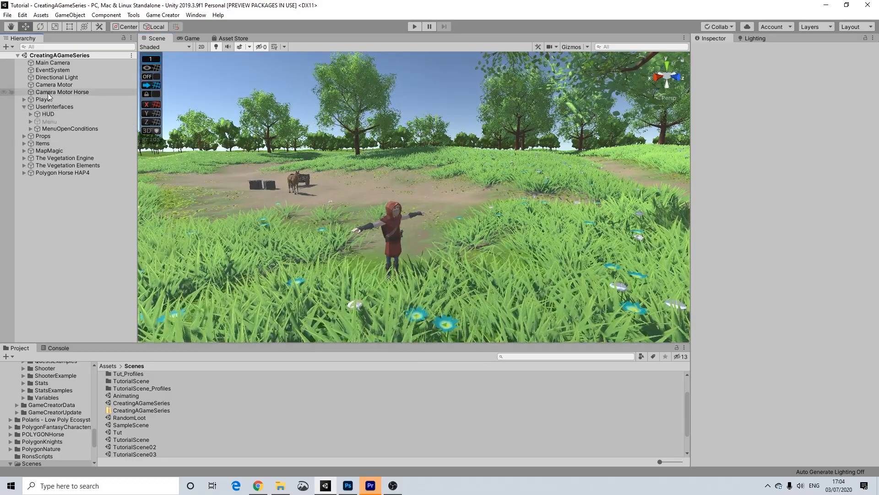
left_click(54, 115)
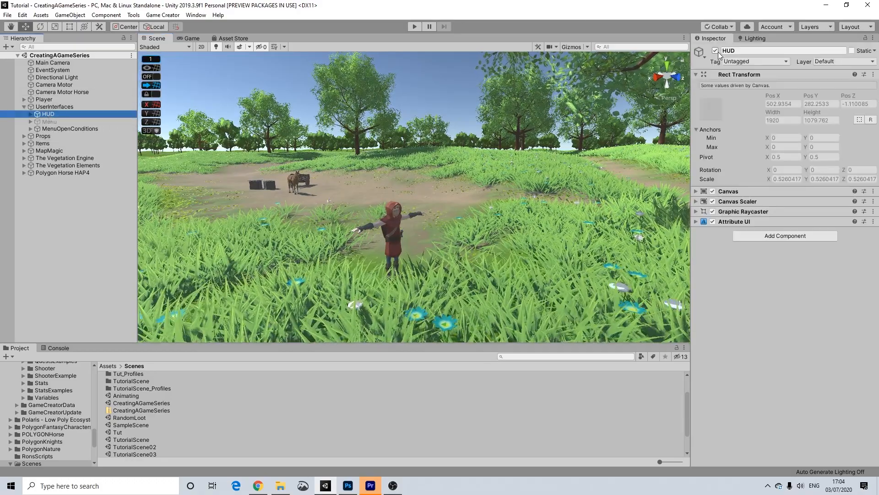
left_click(716, 51)
left_click(50, 121)
left_click(715, 51)
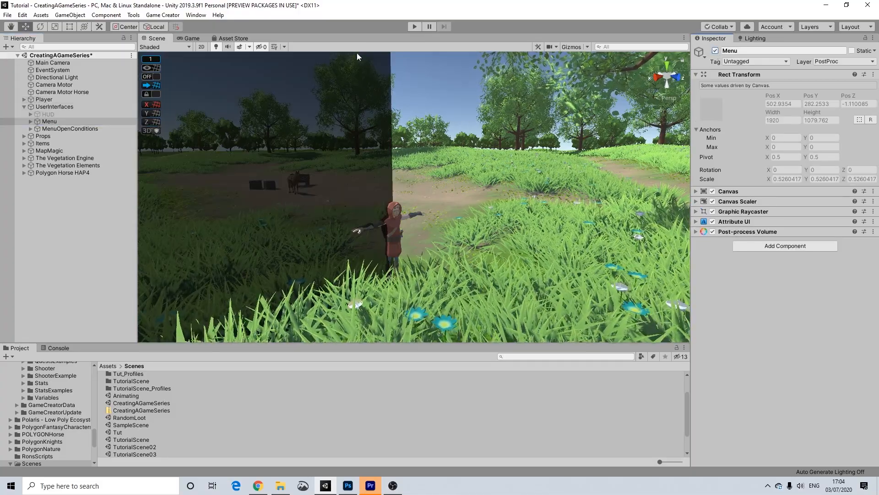
Switch the scene view to 2D and centre the Inventory menu canvas.
left_click(202, 47)
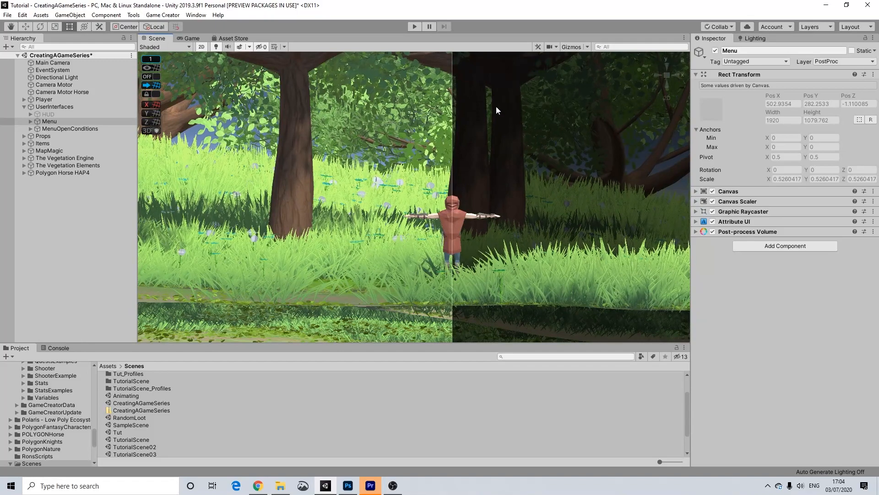
scroll(512, 109, "down", 15)
scroll(609, 136, "down", 15)
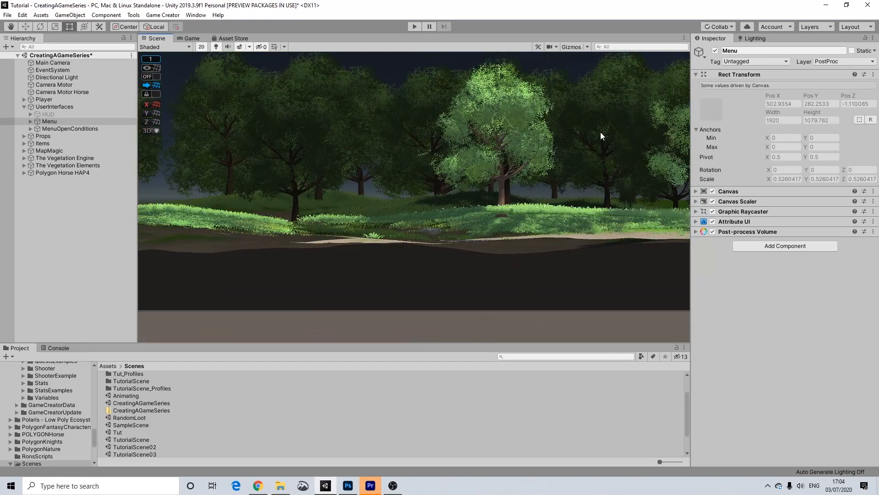
middle_click_drag(429, 213, 316, 284)
scroll(554, 171, "down", 10)
middle_click_drag(599, 158, 321, 315)
scroll(485, 220, "down", 1)
scroll(526, 208, "down", 5)
middle_click_drag(574, 202, 429, 233)
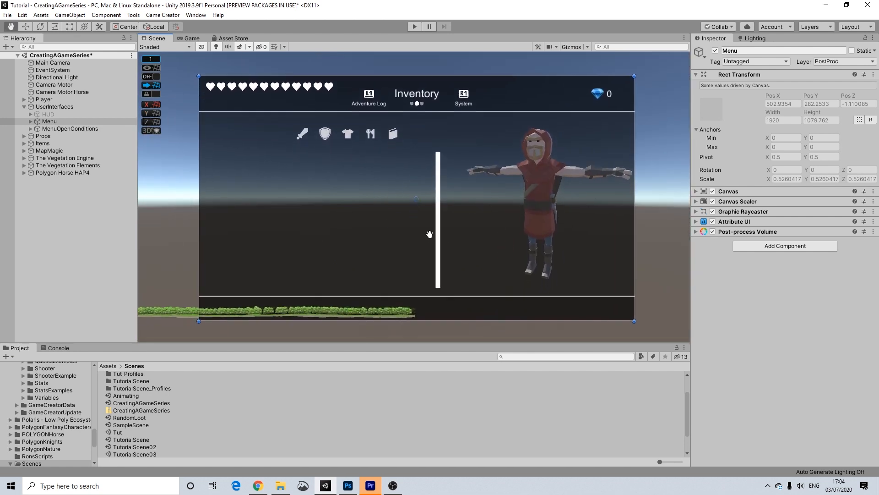
Expand Menu and toggle Design and InventoryTab off and on to see their roles.
left_click(36, 122)
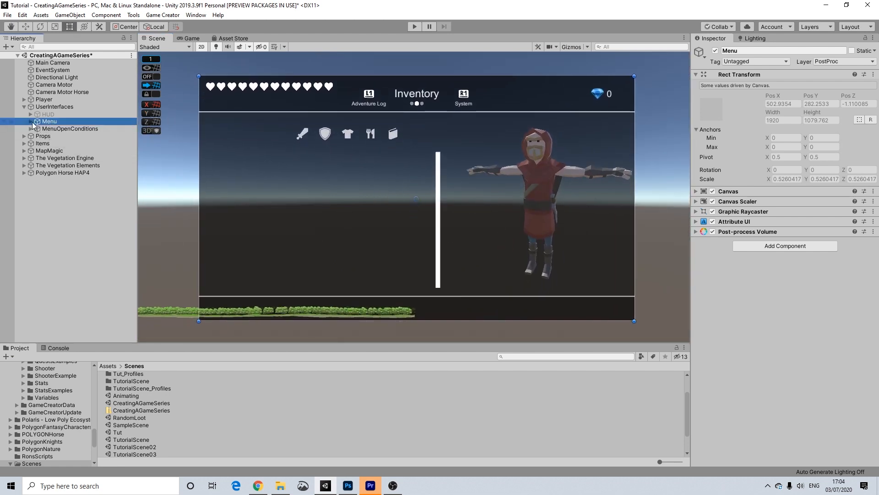
left_click(30, 121)
left_click(62, 130)
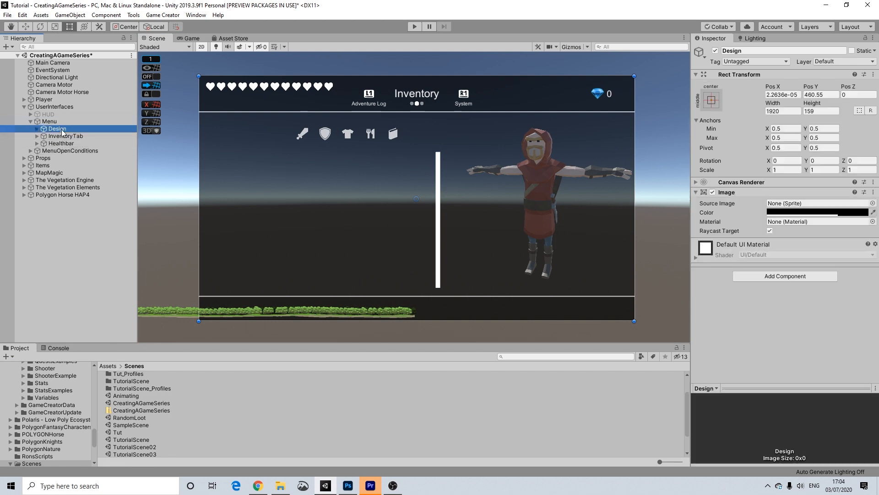
left_click(715, 50)
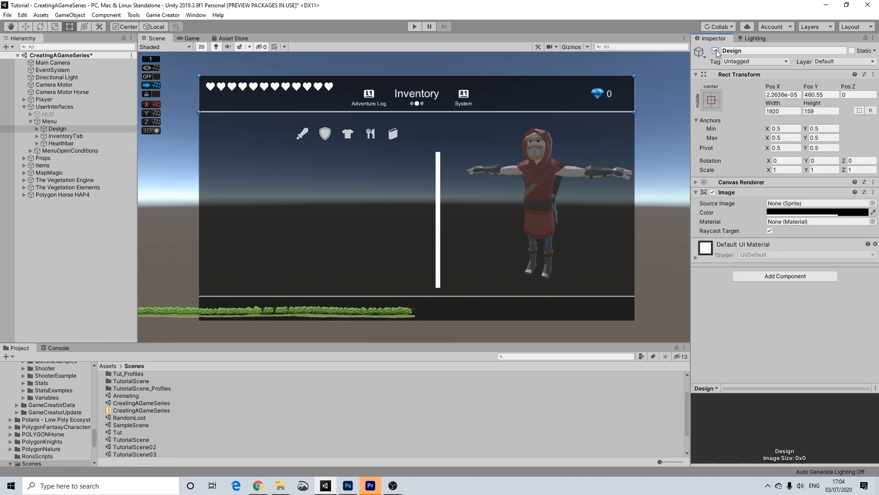
left_click(715, 50)
left_click(62, 136)
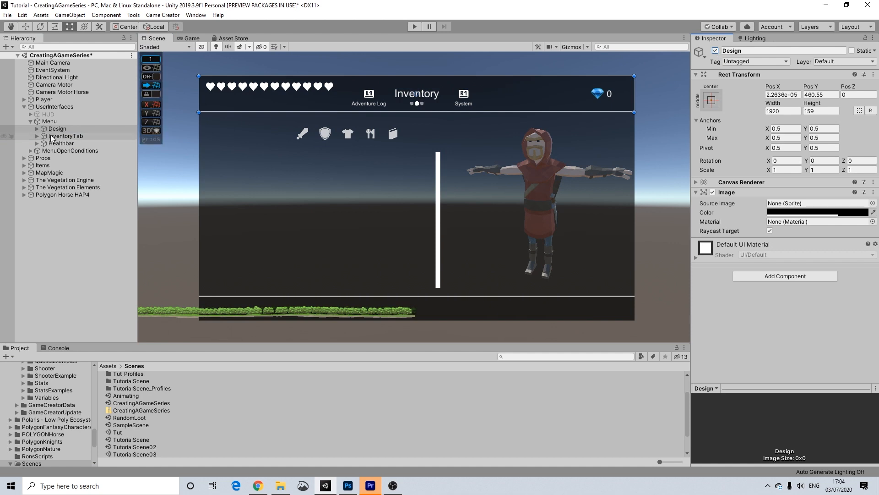
left_click(716, 51)
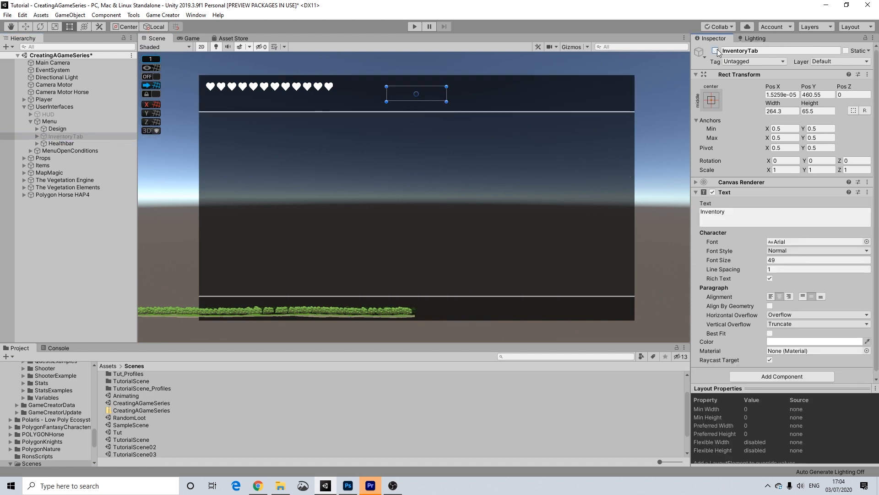
left_click(716, 51)
Toggle the Healthbar hearts off and on, then expand InventoryTab and select the currency gem.
left_click(56, 144)
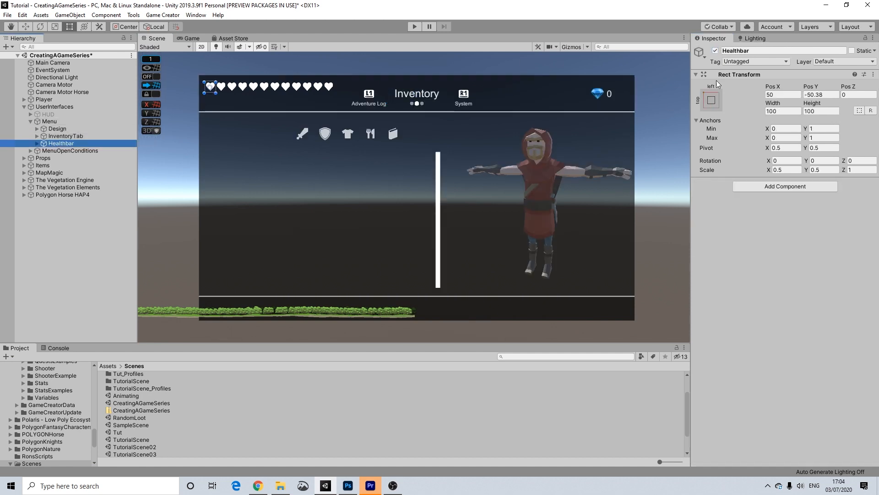
left_click(715, 50)
left_click(716, 50)
left_click(61, 137)
left_click(37, 136)
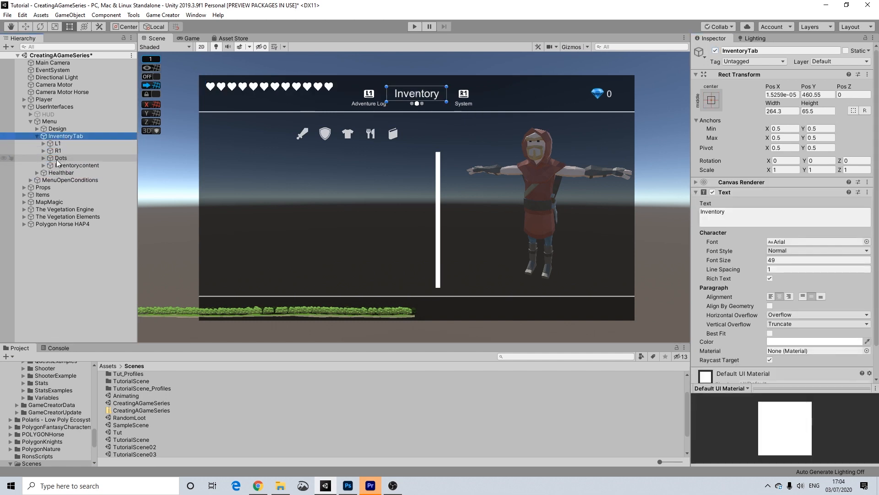
left_click(598, 94)
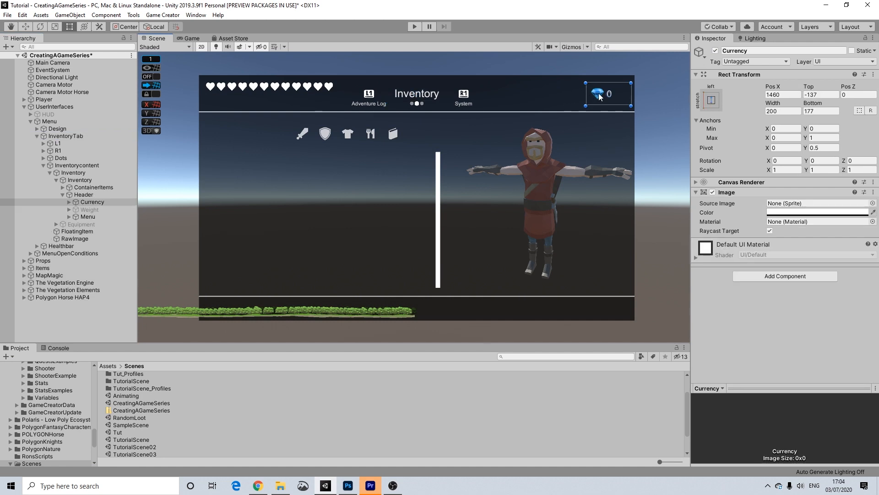
Move Currency directly under Menu after Healthbar, then deactivate InventoryTab.
left_click_drag(87, 203, 54, 250)
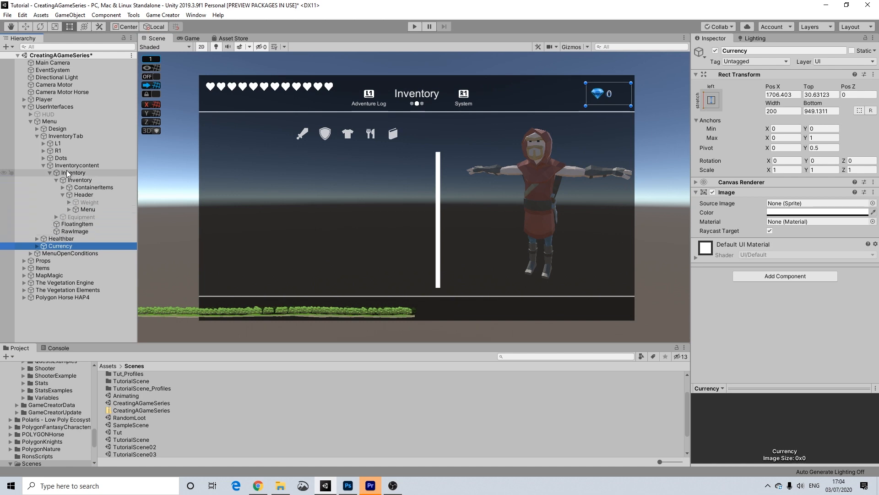
left_click(31, 121)
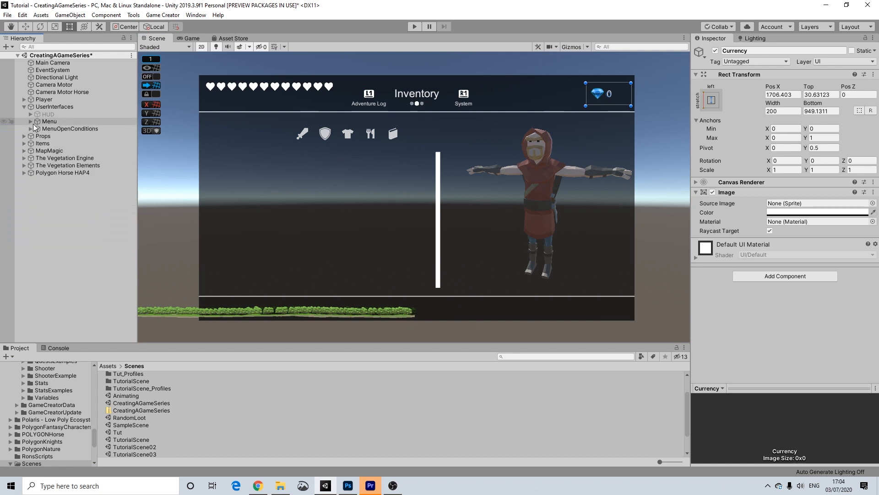
left_click(31, 121)
left_click(66, 136)
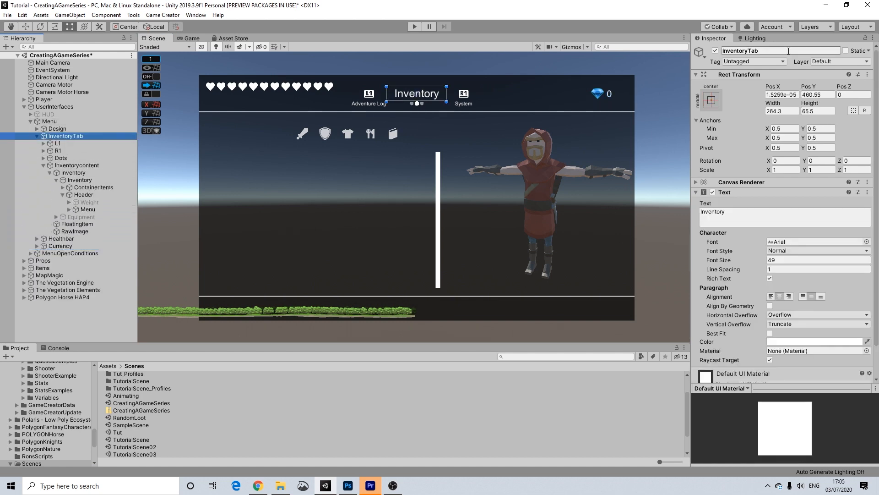
left_click(715, 51)
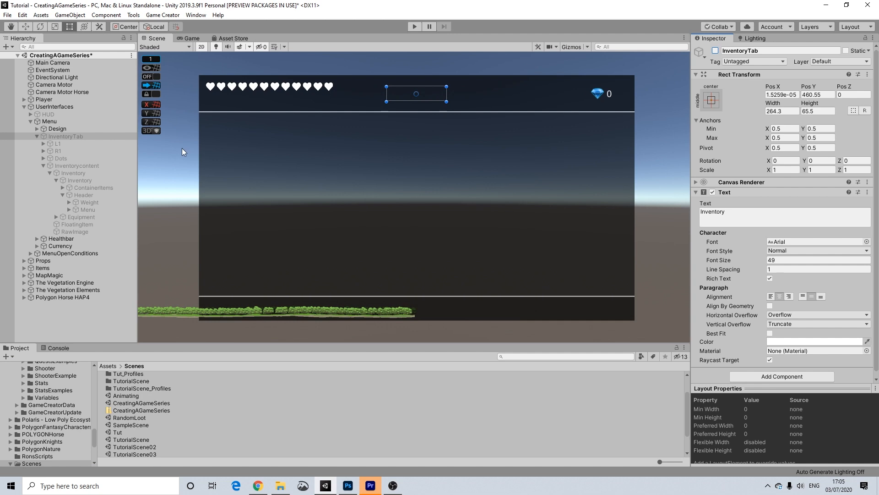
Duplicate InventoryTab twice and place both copies right below it.
left_click(37, 136)
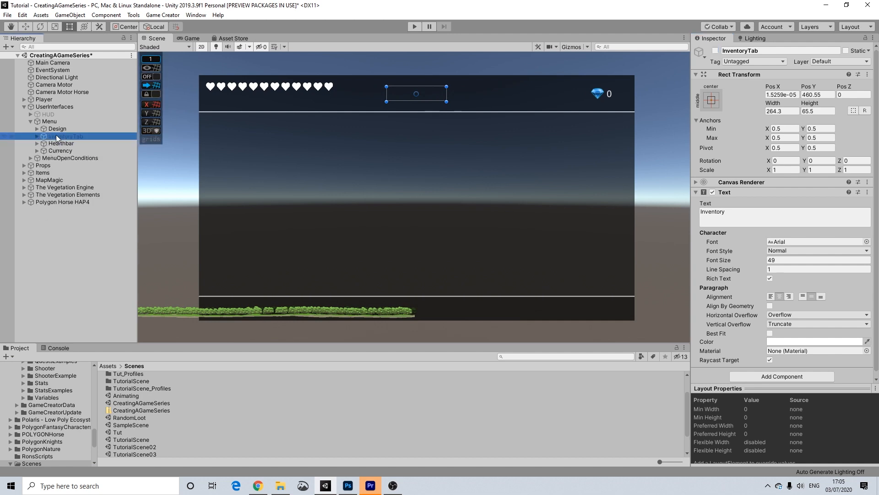
key("ctrl+d")
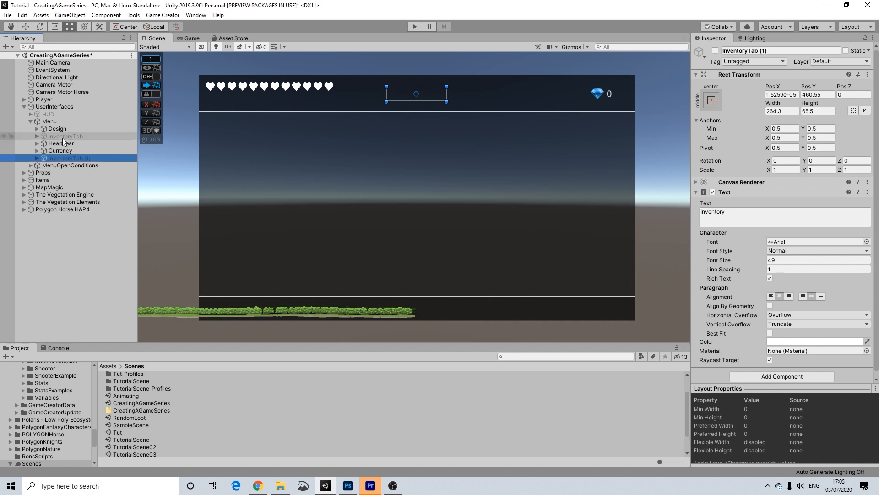
key("ctrl+d")
left_click(71, 159, "shift")
left_click_drag(67, 158, 66, 141)
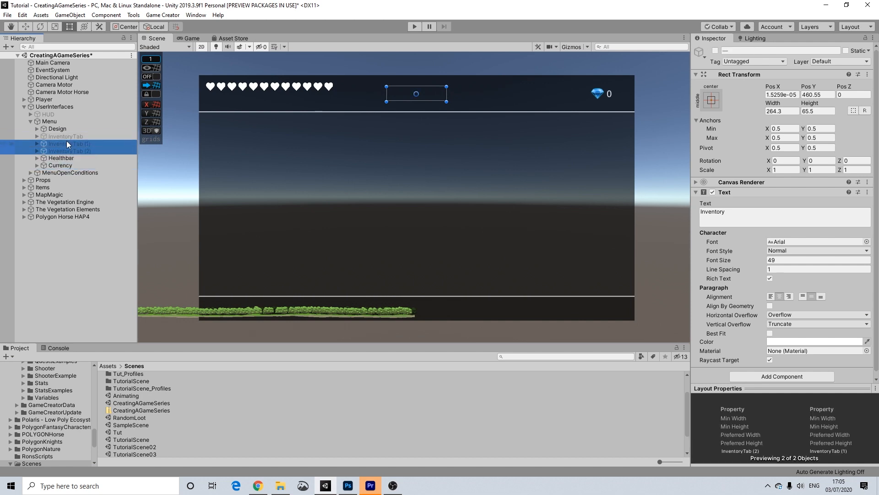
Rename InventoryTab (1) to AdventureTab.
left_click(63, 144)
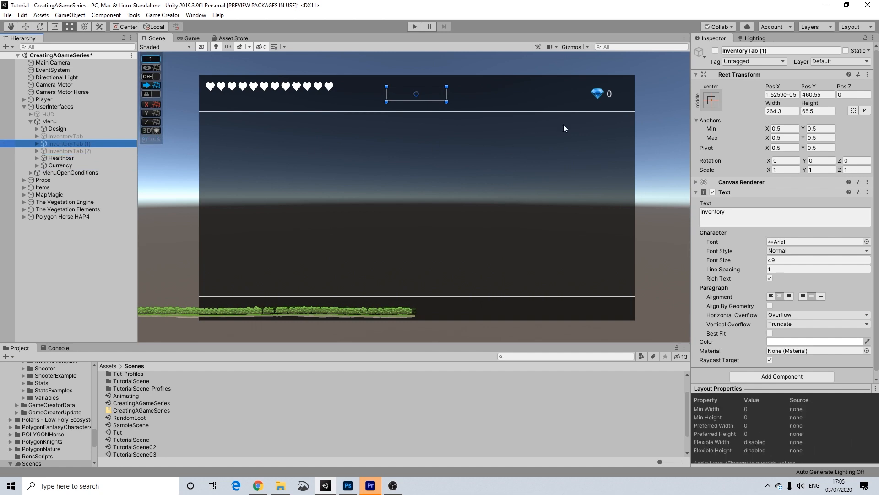
double_click(756, 51)
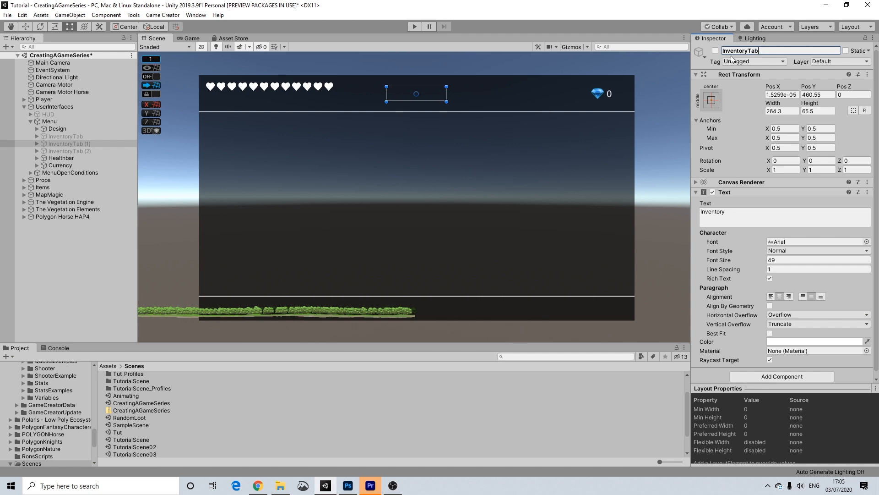
left_click_drag(748, 51, 656, 46)
type("Adventure")
key("Return")
Rename InventoryTab (2) to SystemTab and reselect InventoryTab.
left_click(86, 151)
left_click(757, 51)
double_click(764, 51)
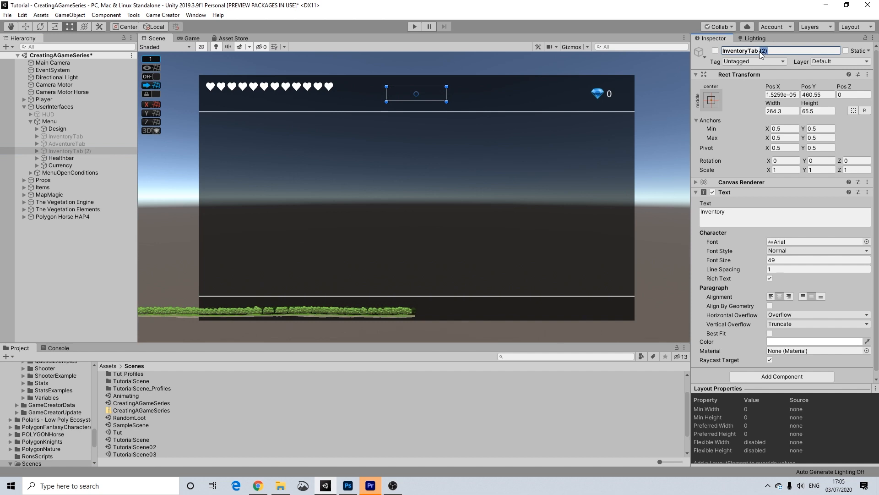
key("BackSpace")
type("SystemTab")
key("Return")
left_click(84, 138)
Briefly preview InventoryTab, hide it again, and add a Trigger component to Menu.
left_click(715, 50)
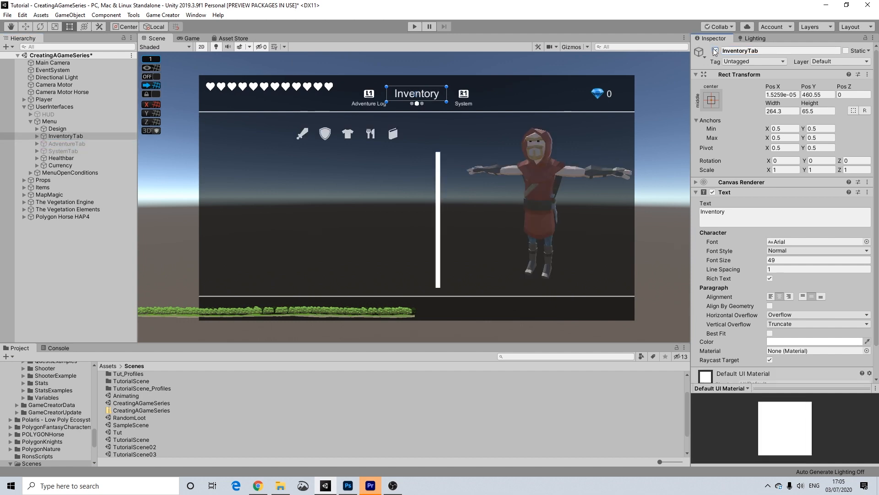
left_click(715, 51)
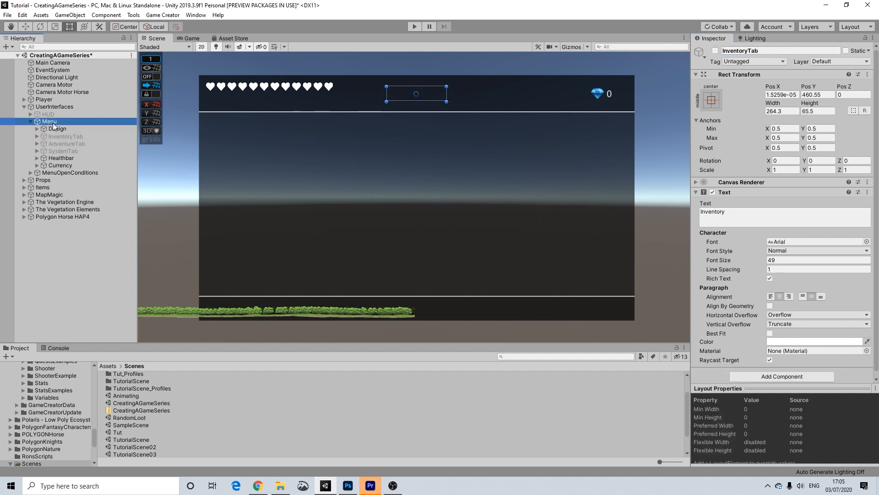
left_click(53, 123)
left_click(761, 250)
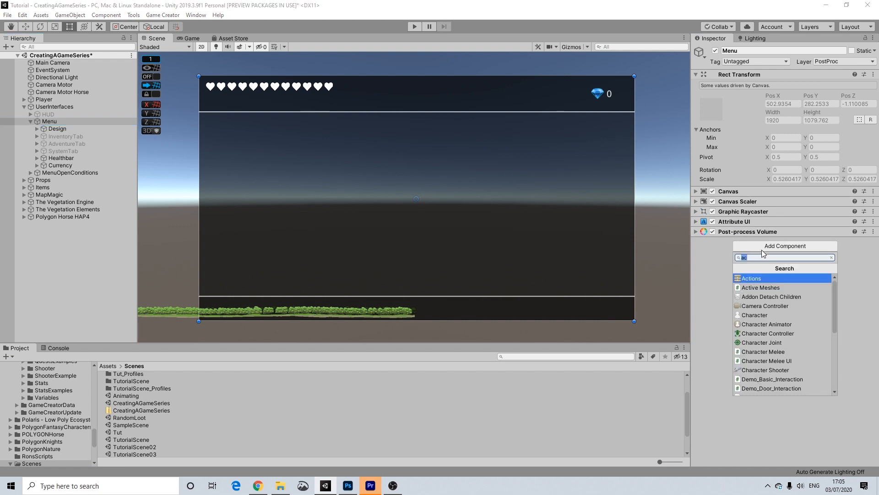
type("trigger")
key("Return")
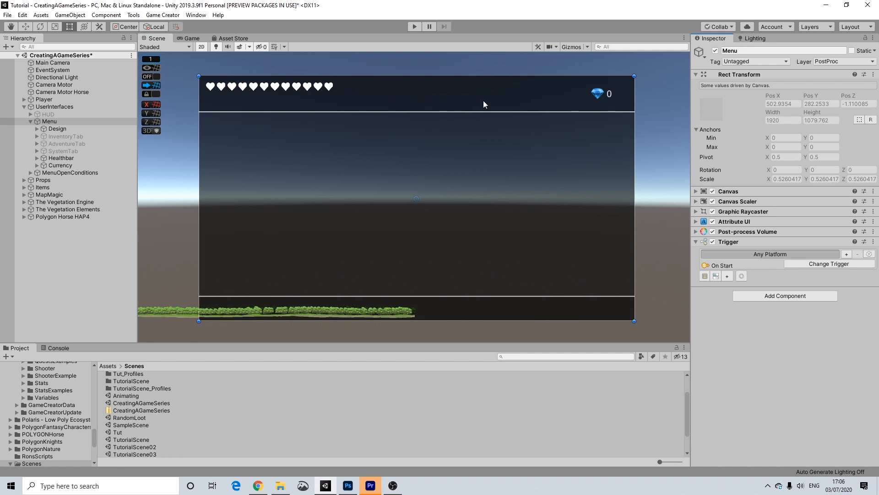
Browse the Menu Trigger's trigger-type and platform lists, leaving it set to On Start.
left_click(807, 264)
left_click(868, 275)
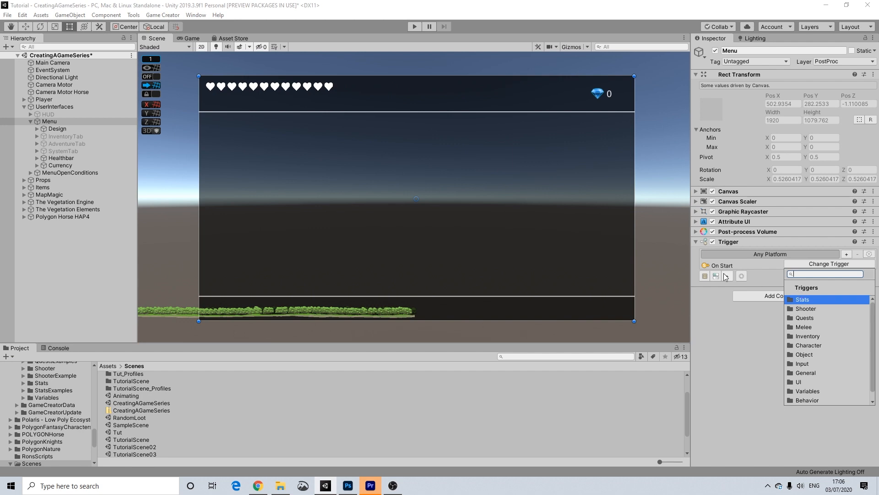
left_click(777, 267)
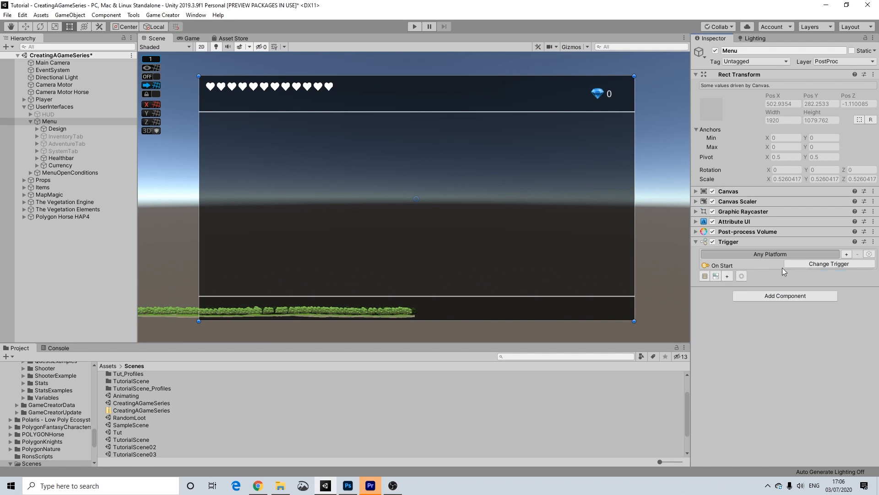
left_click(846, 254)
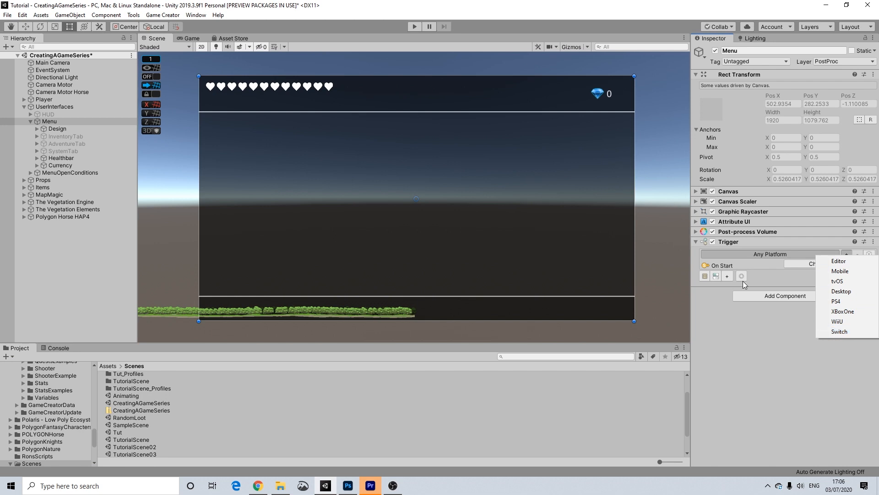
left_click(751, 342)
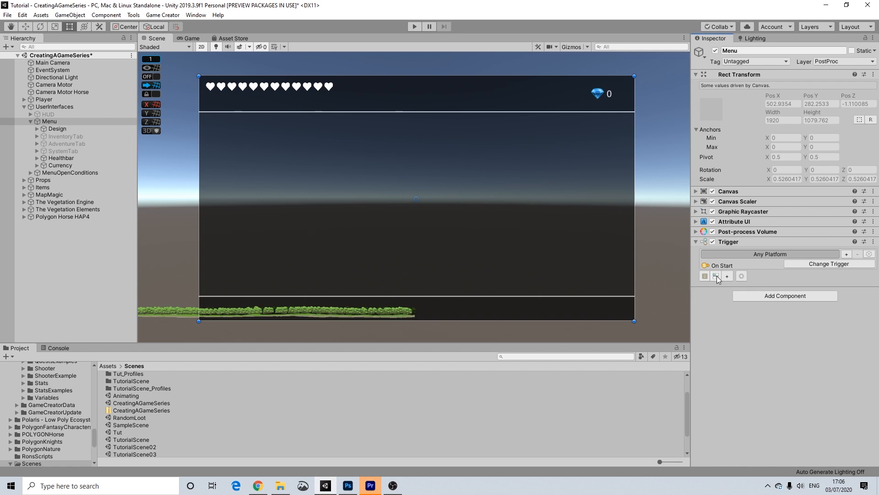
left_click(820, 264)
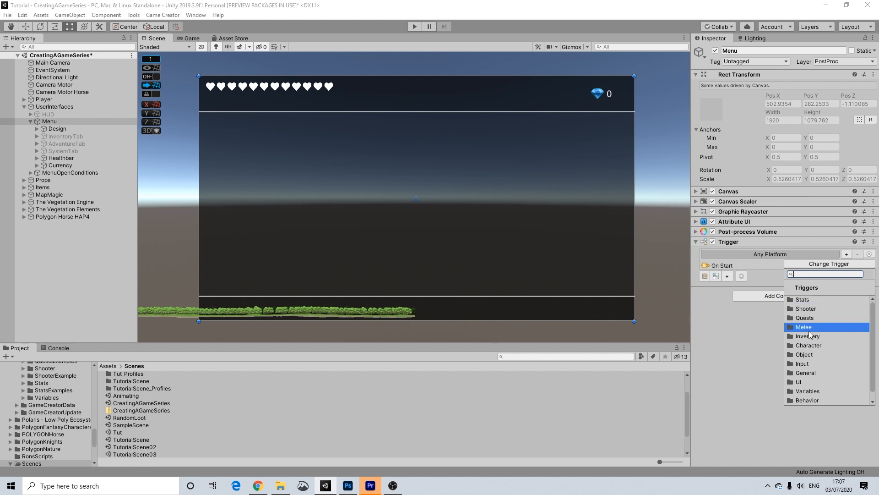
Set the Menu Trigger to On Key Down with key Q and create its Conditions object.
type("down")
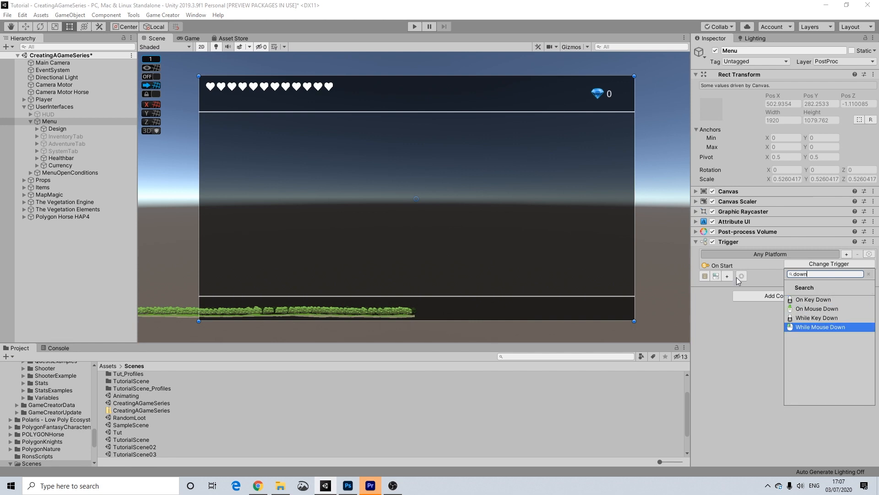
left_click(801, 298)
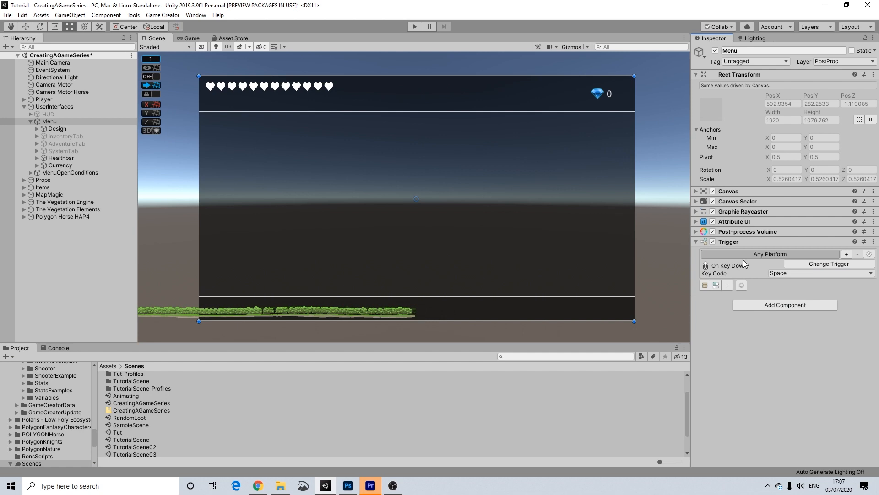
left_click(788, 275)
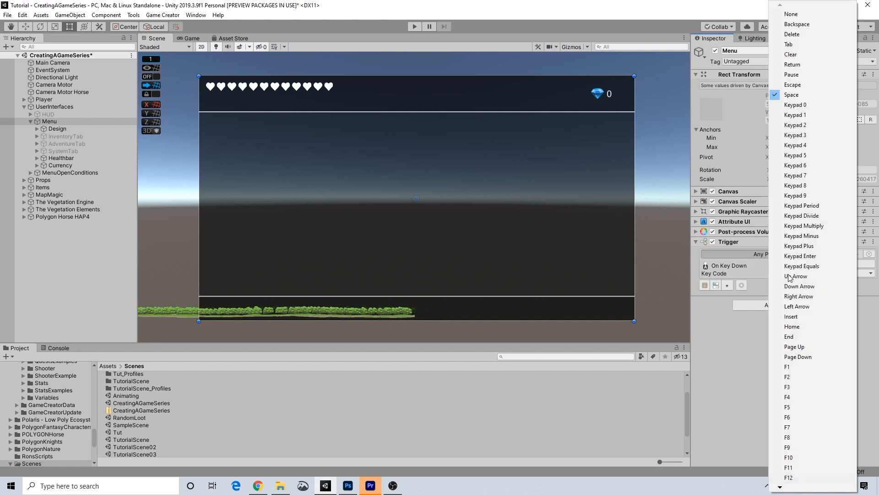
scroll(788, 478, "down", 5)
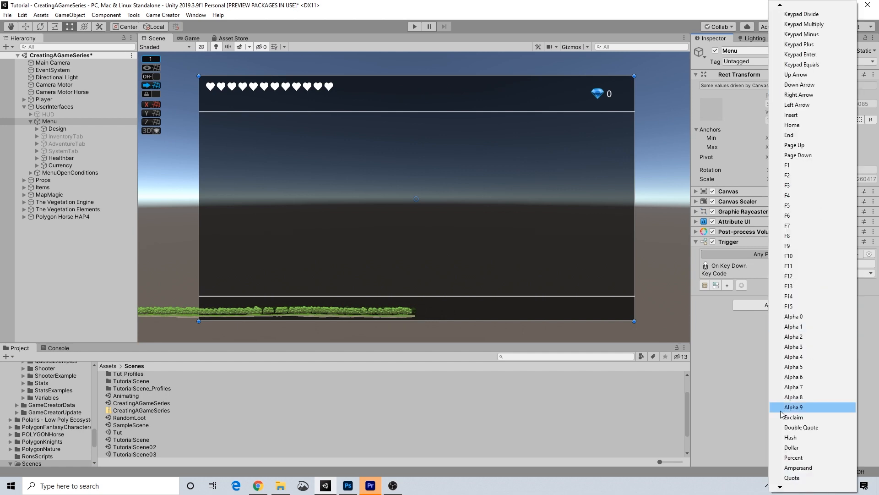
scroll(787, 479, "down", 10)
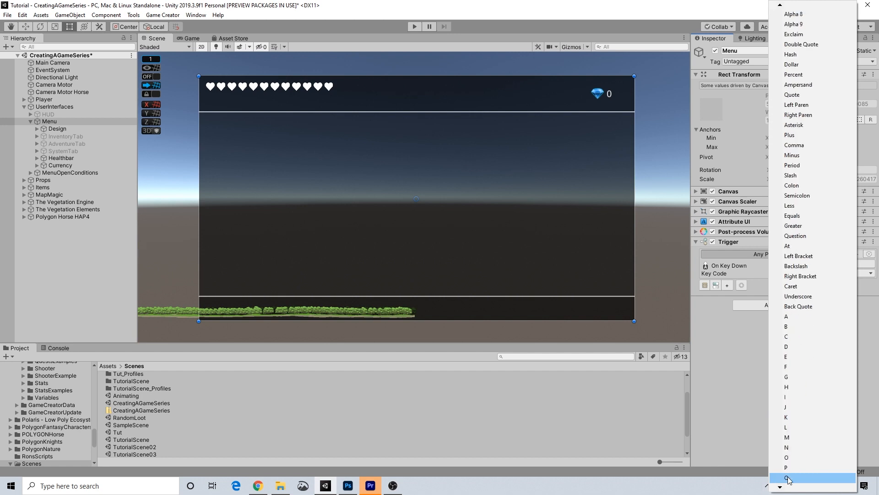
left_click(788, 477)
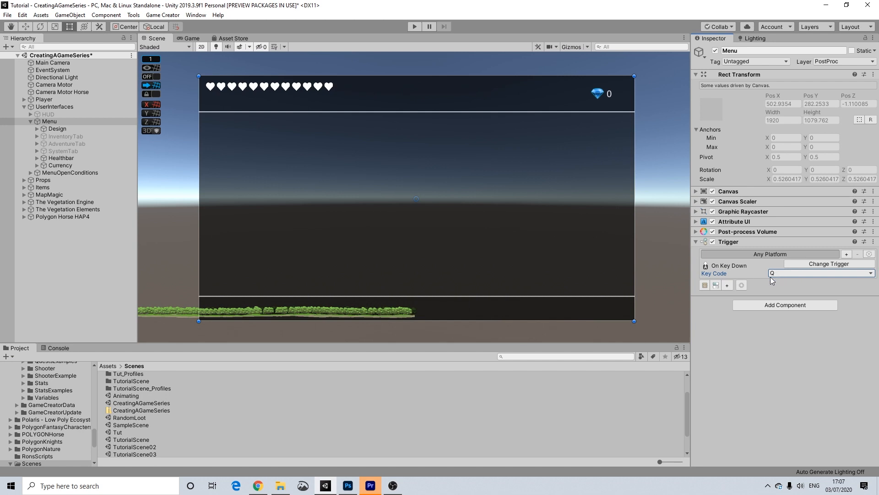
left_click(720, 285)
Add a second Trigger component to Menu and set it to On Key Down.
left_click(773, 315)
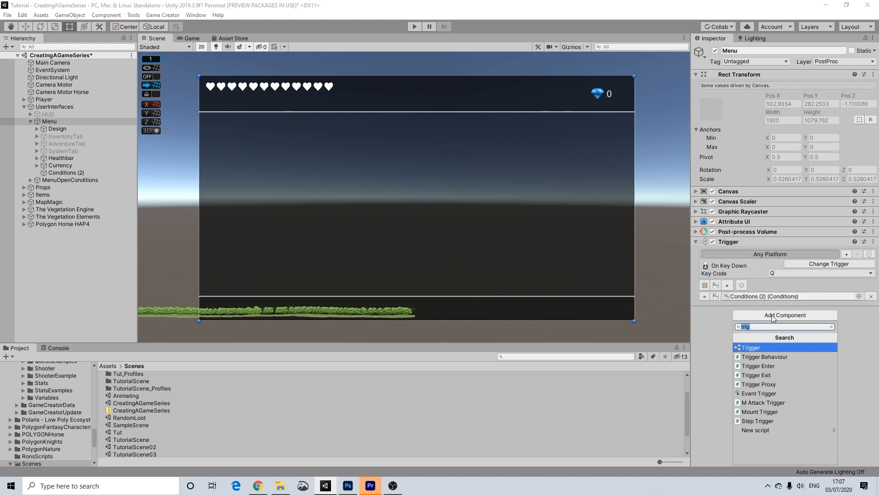
key("Return")
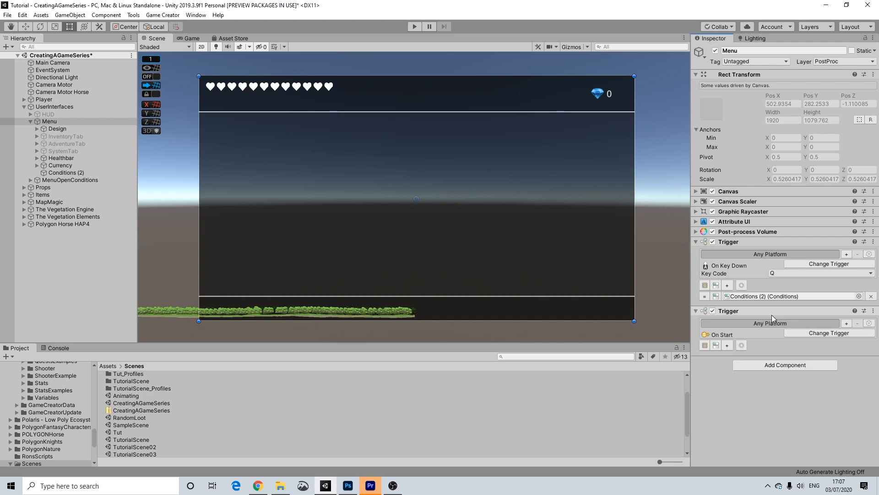
left_click(792, 333)
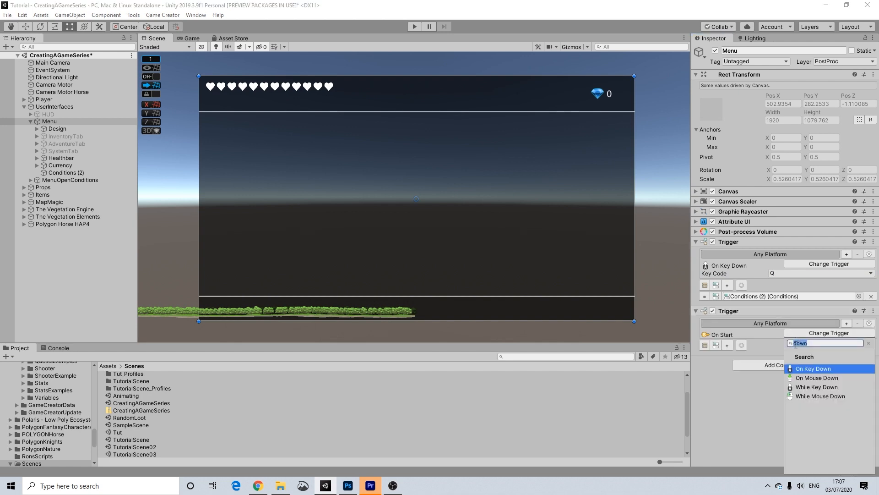
type("e")
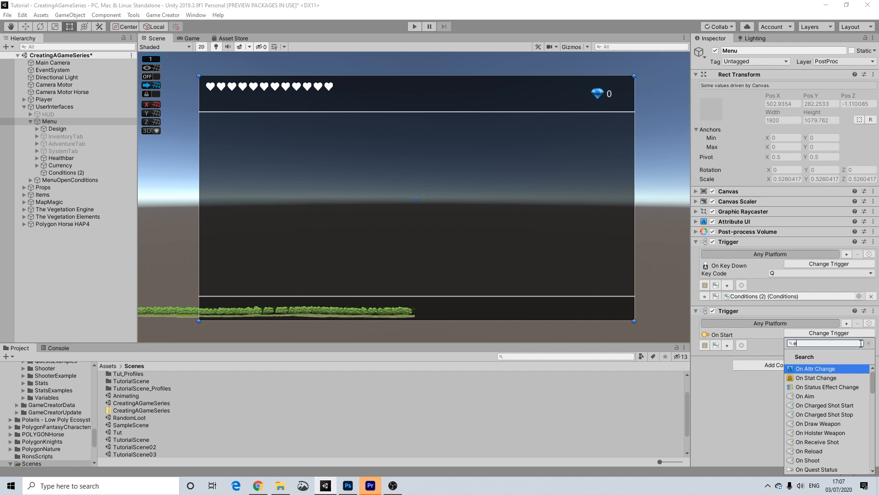
key("BackSpace")
type("k")
key("BackSpace")
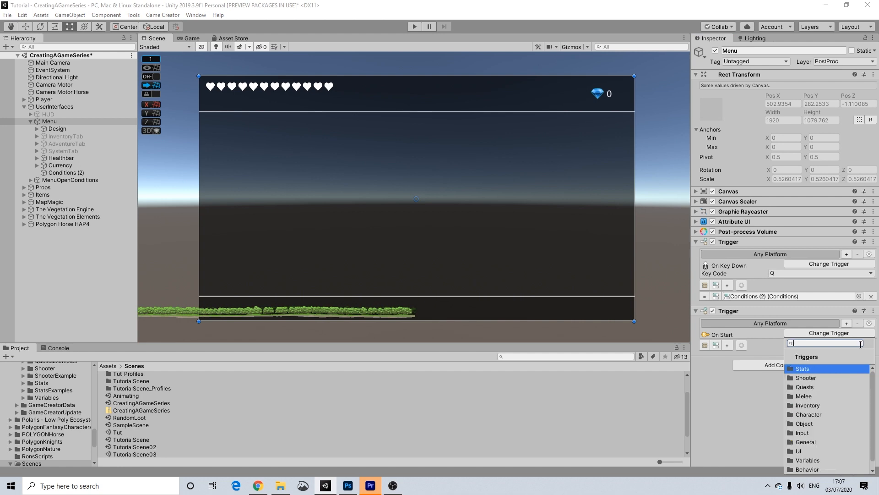
type("dp")
key("BackSpace")
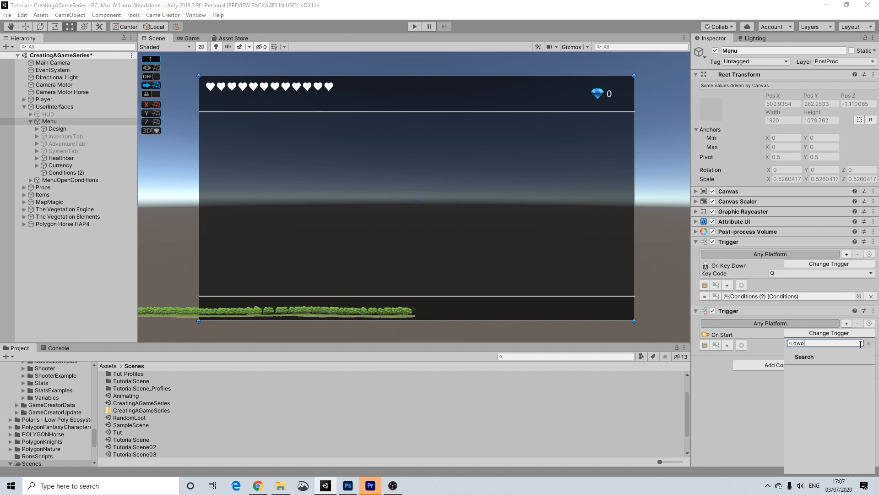
type("own")
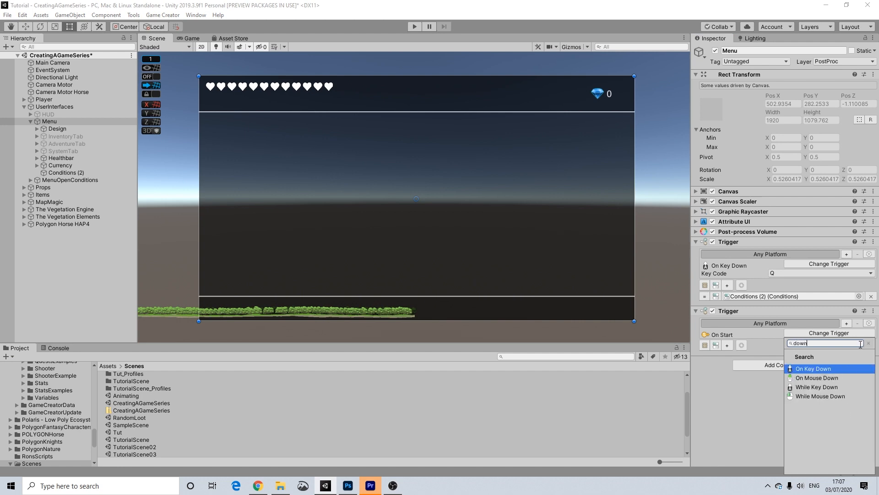
left_click(808, 371)
Set the second trigger's key to E, create its Conditions (4), and select Conditions (2).
left_click(786, 344)
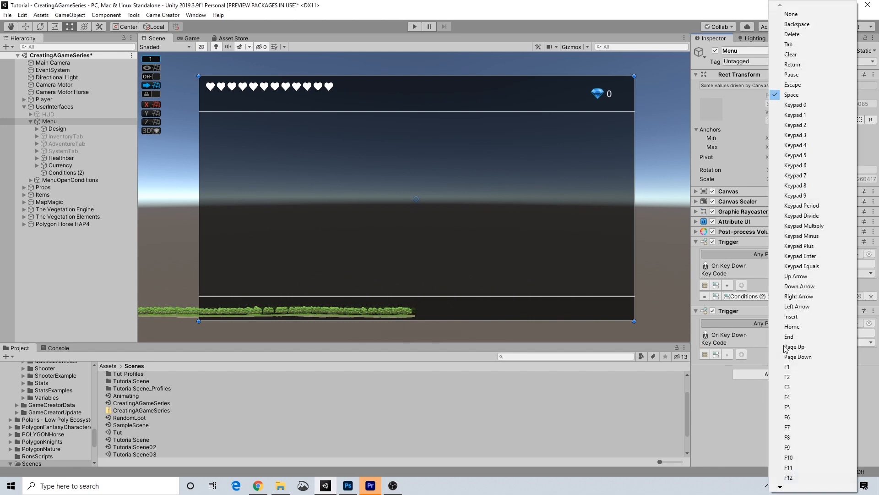
scroll(787, 367, "down", 10)
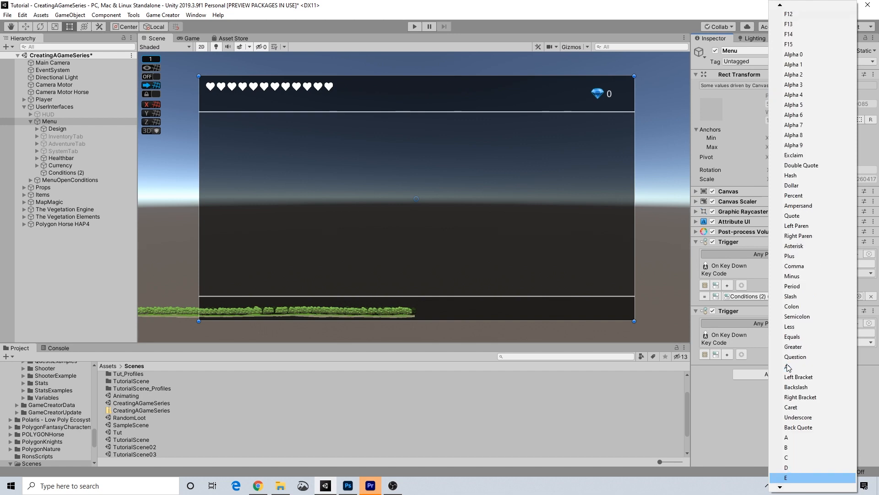
left_click(801, 341)
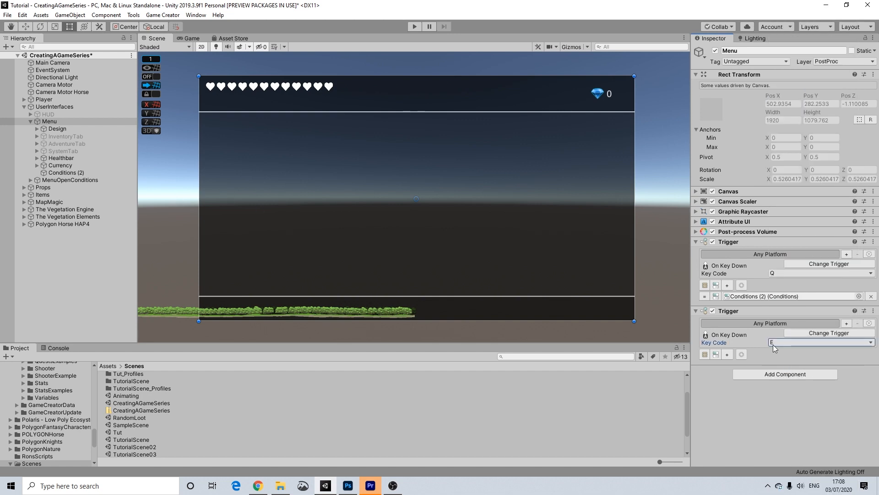
left_click(716, 355)
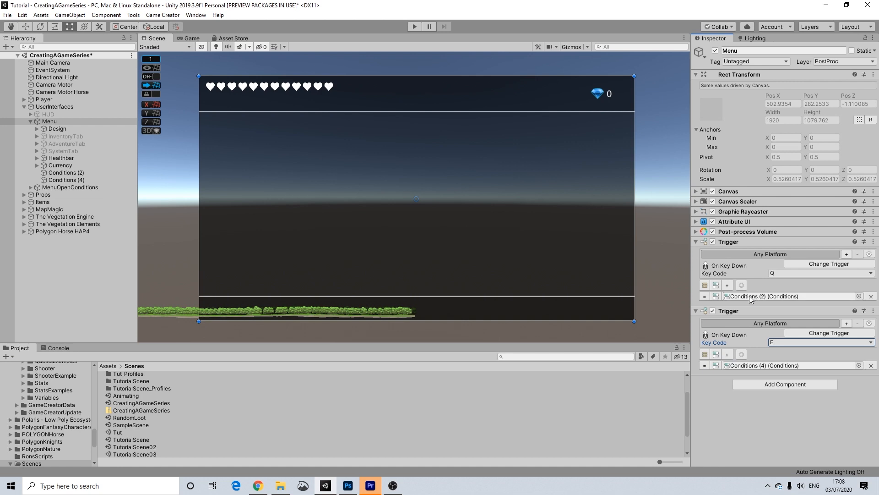
left_click(73, 172)
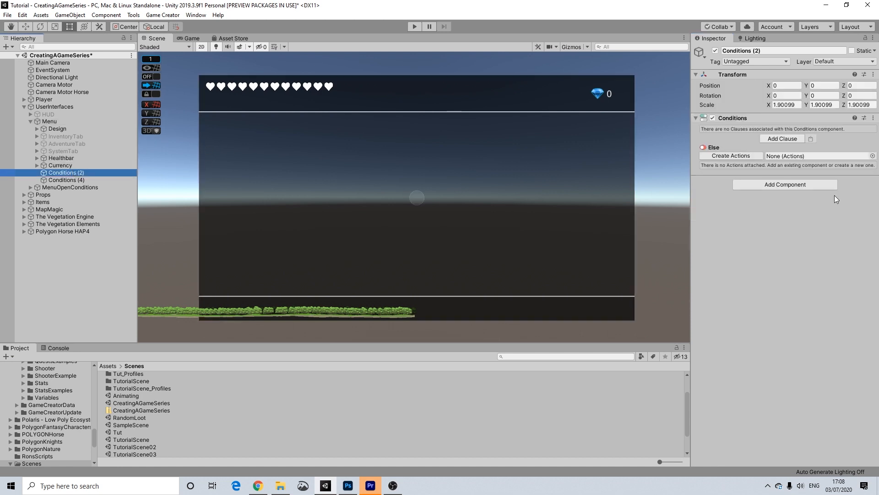
Add a clause to Conditions (2) testing whether SystemTab is active, with Then and Else action lists.
left_click(782, 138)
left_click(744, 157)
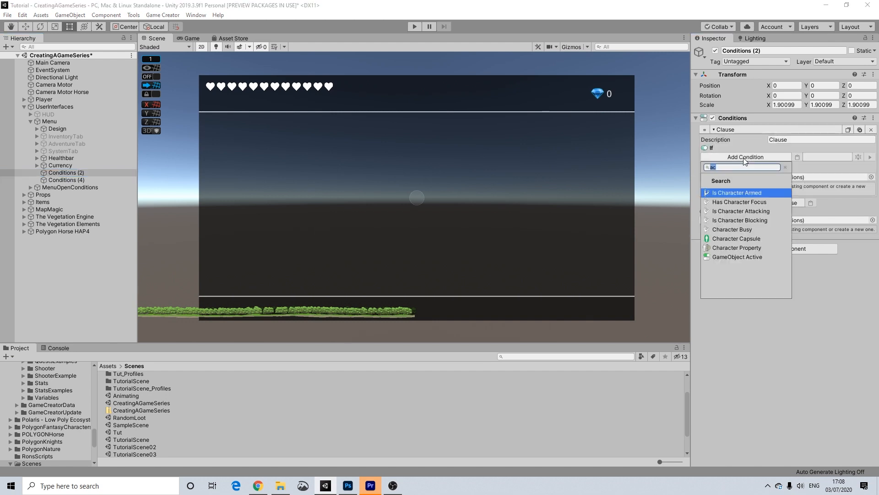
left_click(728, 258)
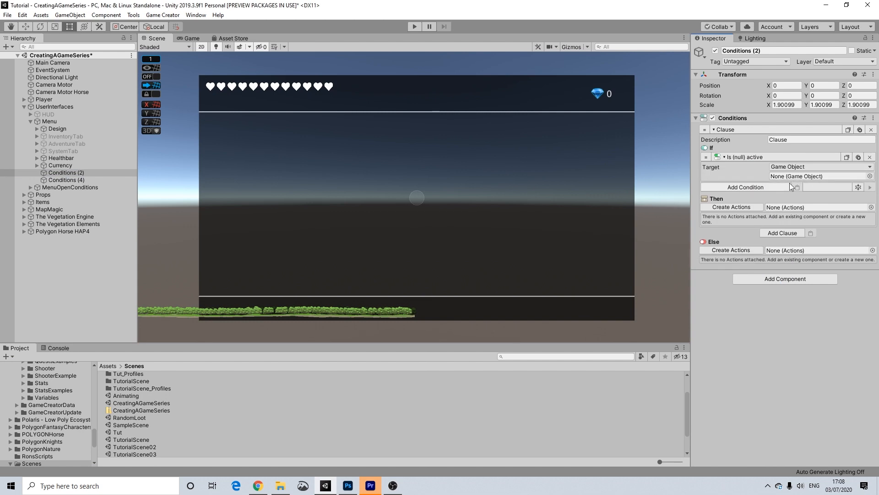
left_click_drag(63, 151, 801, 176)
left_click(738, 209)
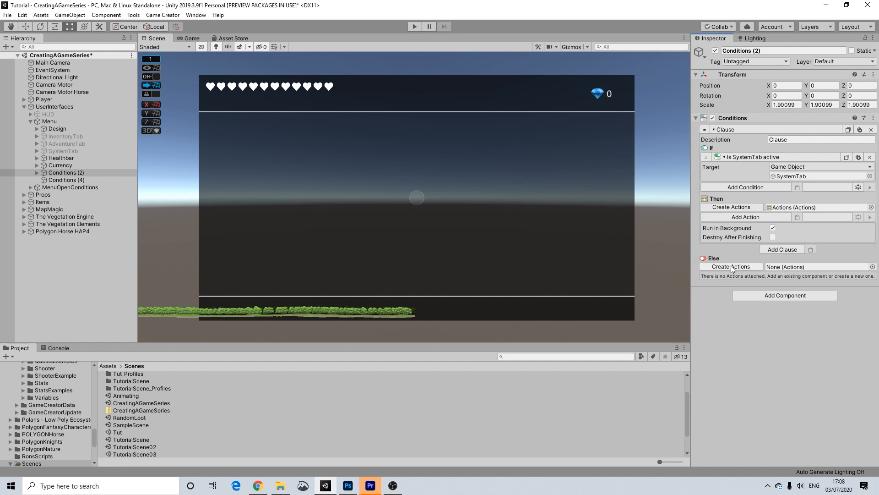
left_click(732, 266)
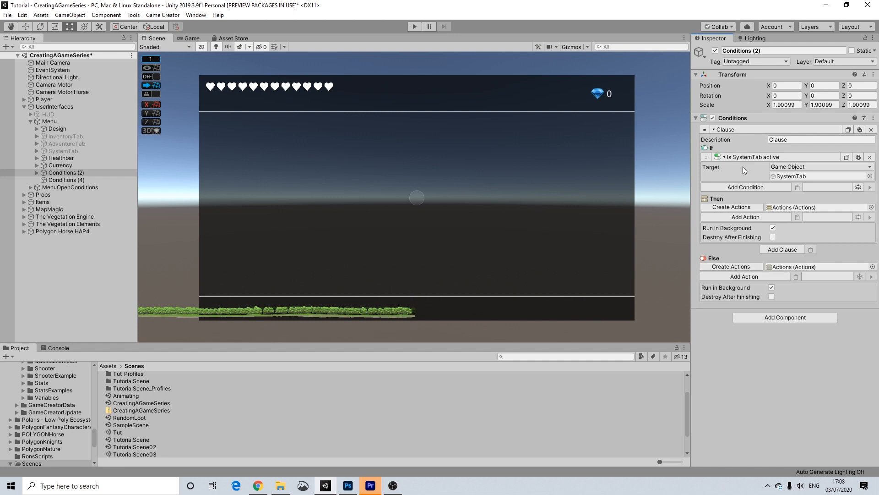
left_click(742, 217)
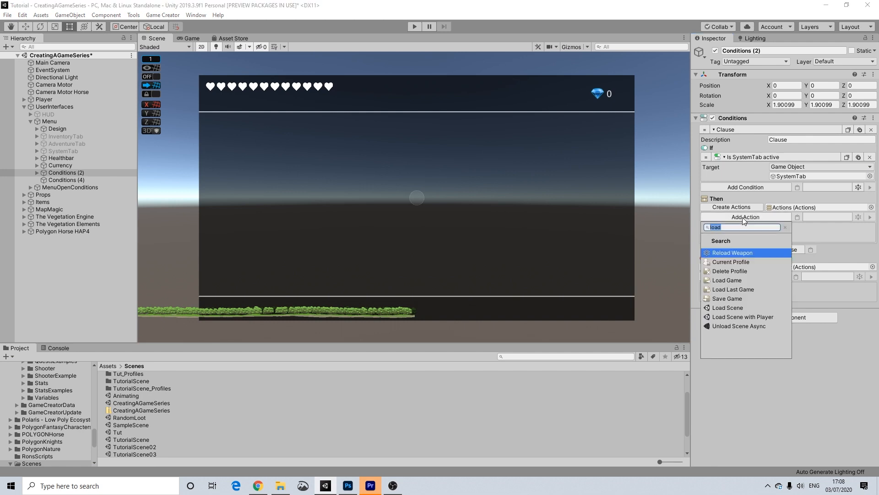
Add Then actions: set InventoryTab active, SystemTab inactive and AdventureTab inactive.
type("set")
left_click(733, 280)
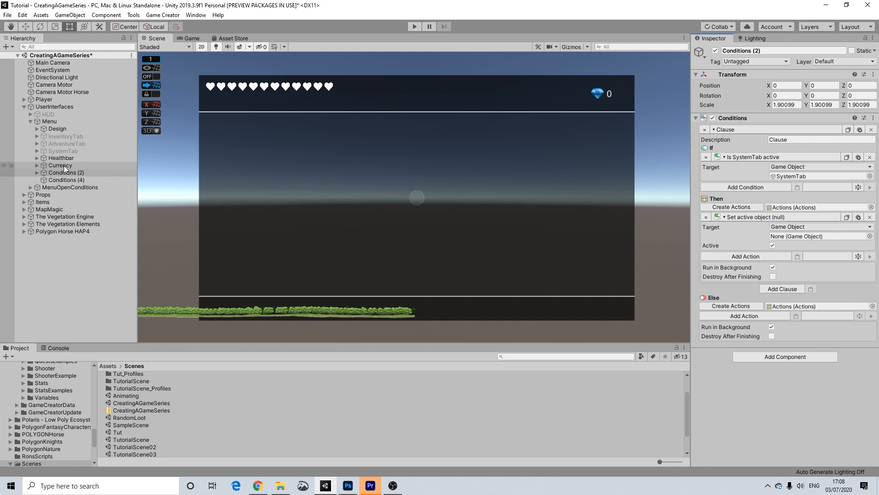
left_click_drag(70, 137, 795, 239)
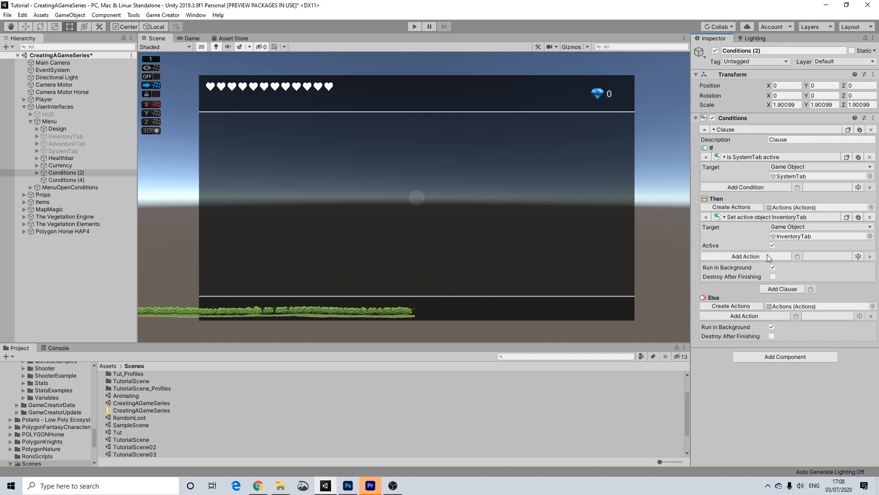
left_click(858, 218)
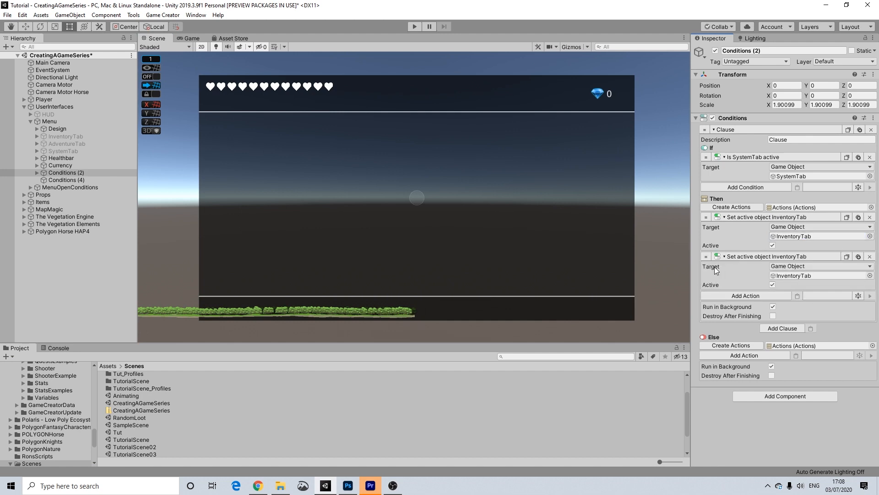
left_click_drag(64, 151, 818, 276)
left_click(773, 285)
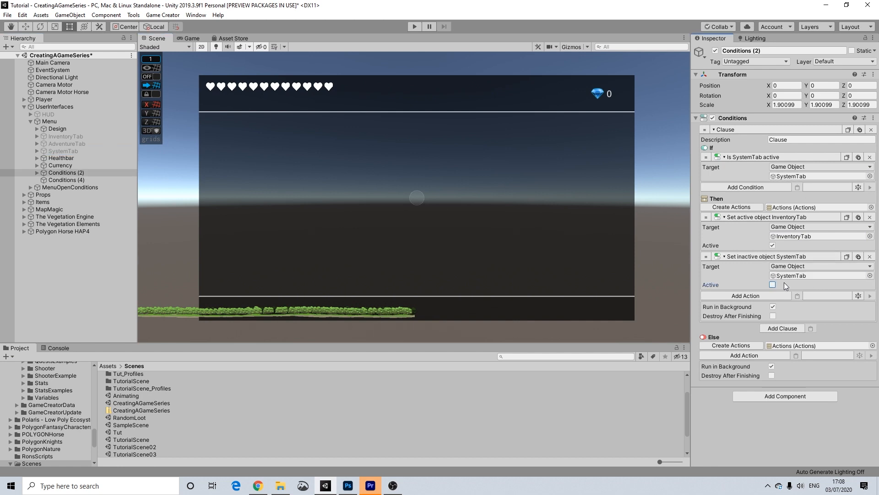
left_click(859, 256)
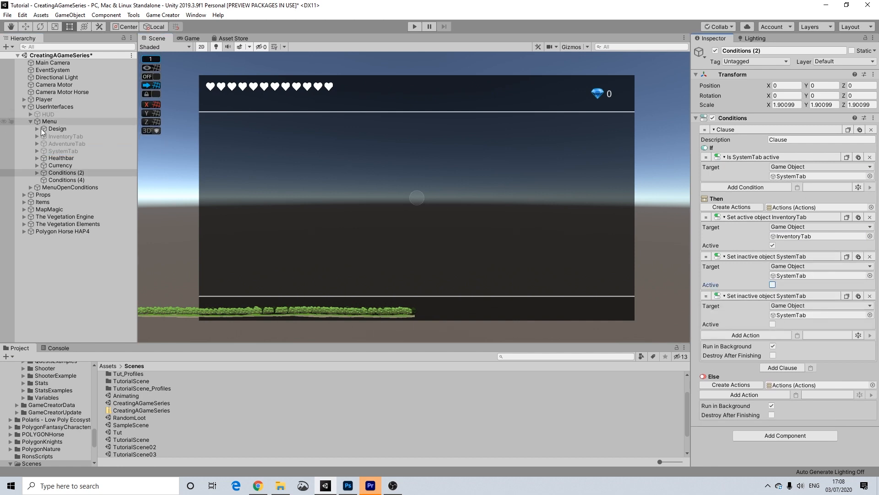
left_click_drag(354, 190, 805, 315)
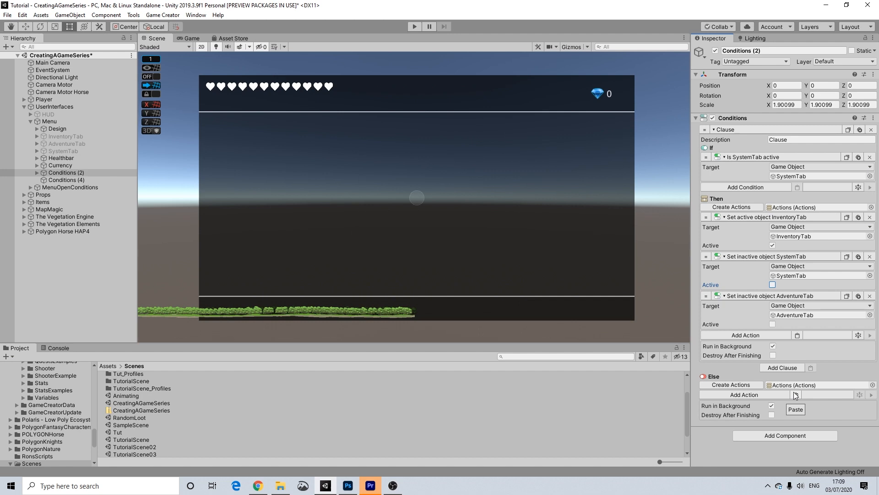
Paste the AdventureTab action into the Else branch and make it activate AdventureTab.
left_click(796, 395)
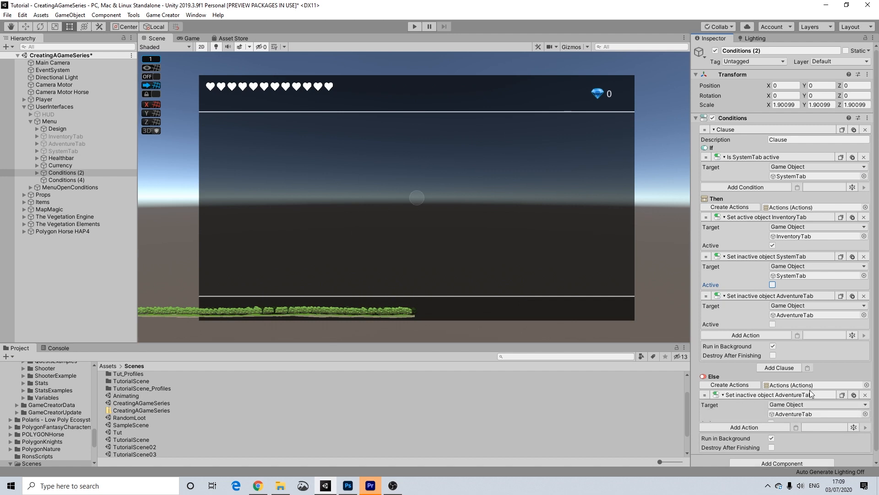
left_click(771, 422)
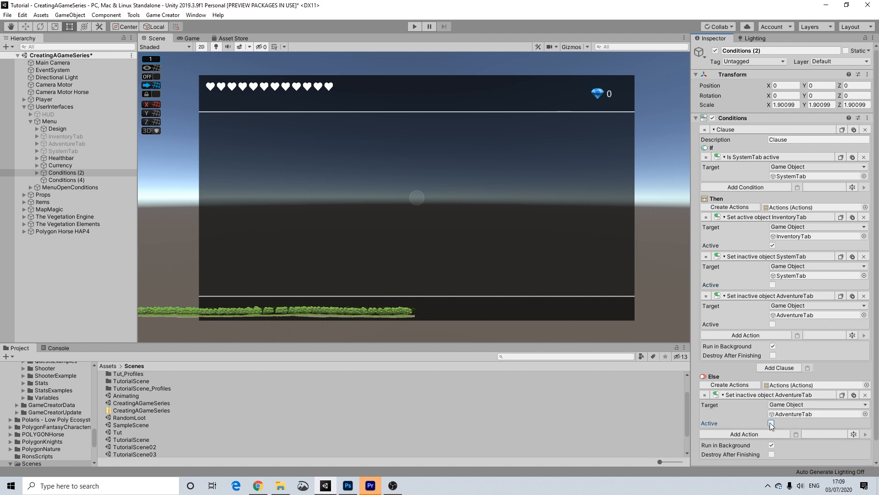
scroll(816, 406, "down", 1)
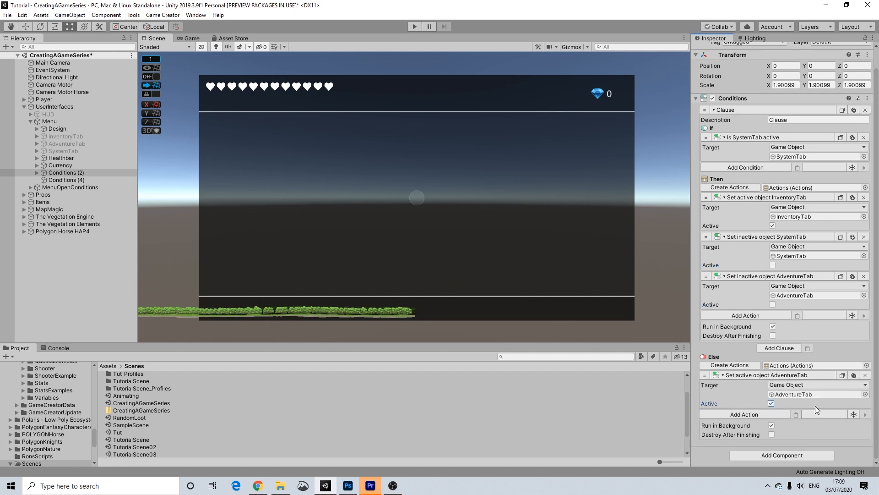
Add Else actions deactivating InventoryTab and SystemTab, then select Conditions (4).
left_click(841, 197)
left_click(795, 414)
left_click(772, 442)
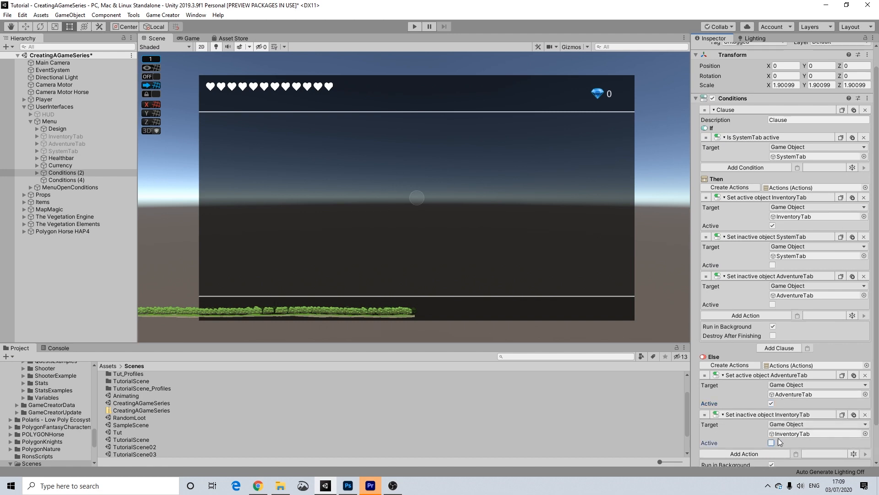
left_click(841, 237)
scroll(797, 367, "down", 2)
left_click(796, 414)
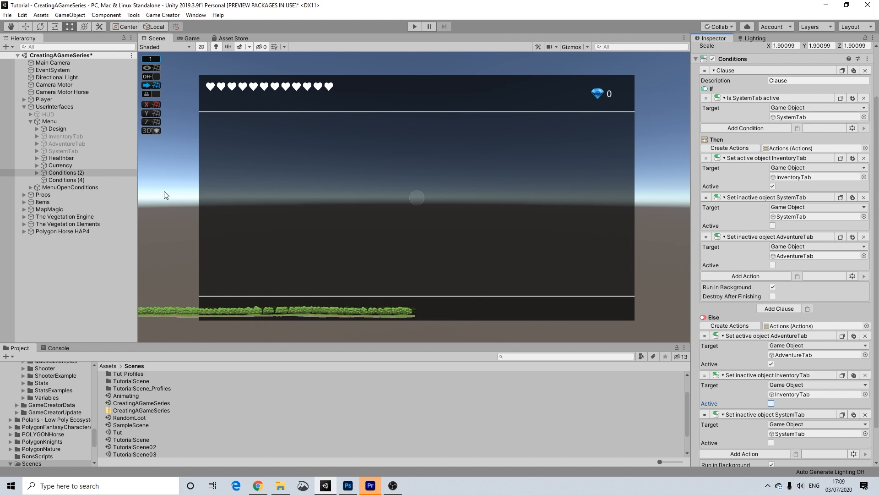
left_click(82, 179)
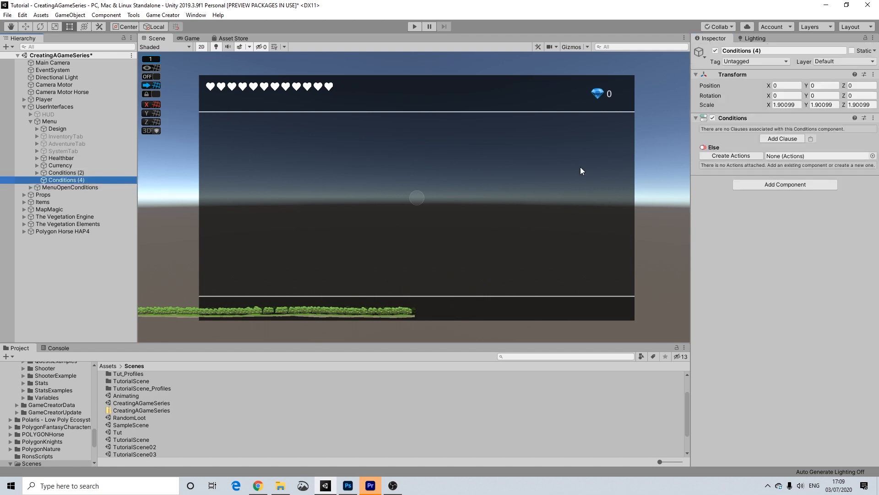
Add a clause to Conditions (4) with a Then actions list and an If that checks AdventureTab is active.
left_click(761, 139)
left_click(743, 178)
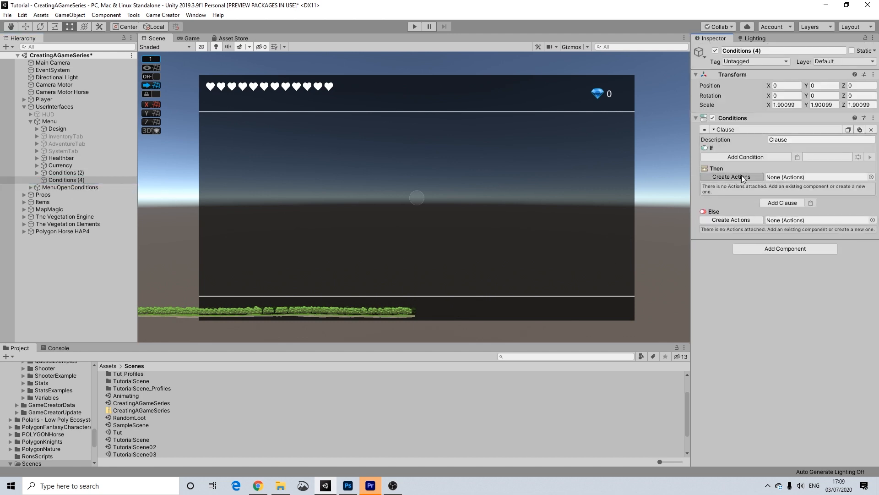
left_click(776, 186)
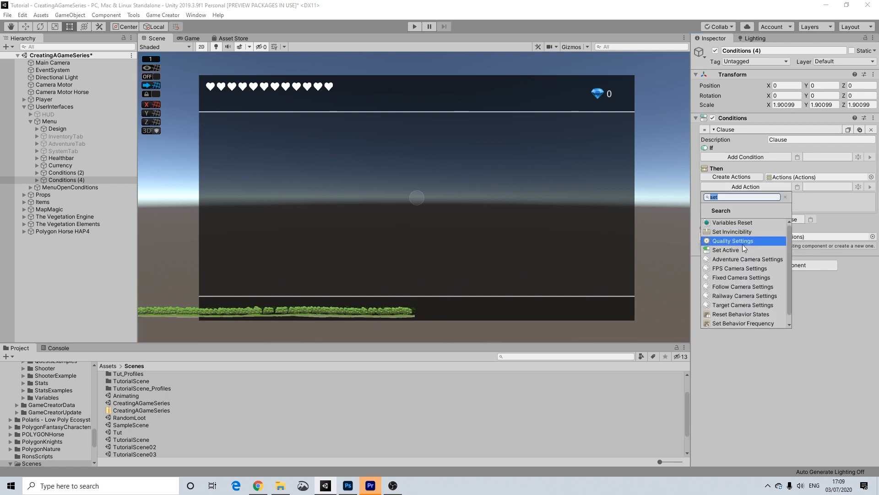
left_click(778, 158)
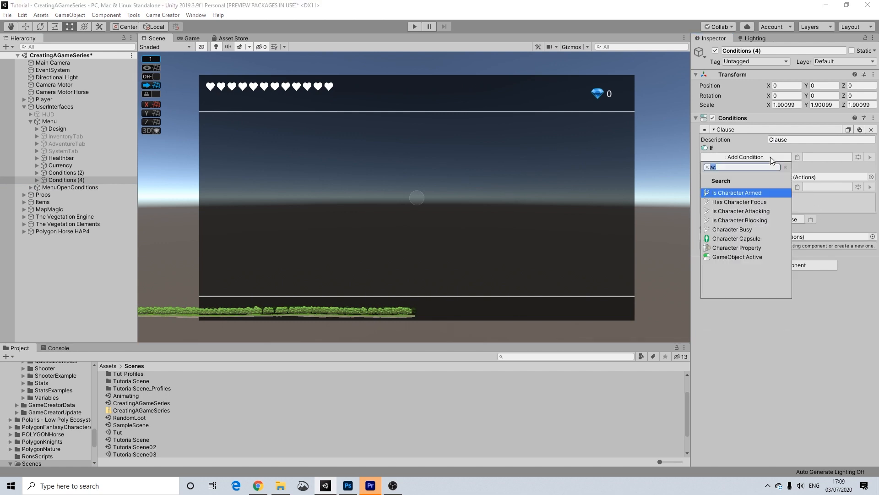
left_click(740, 254)
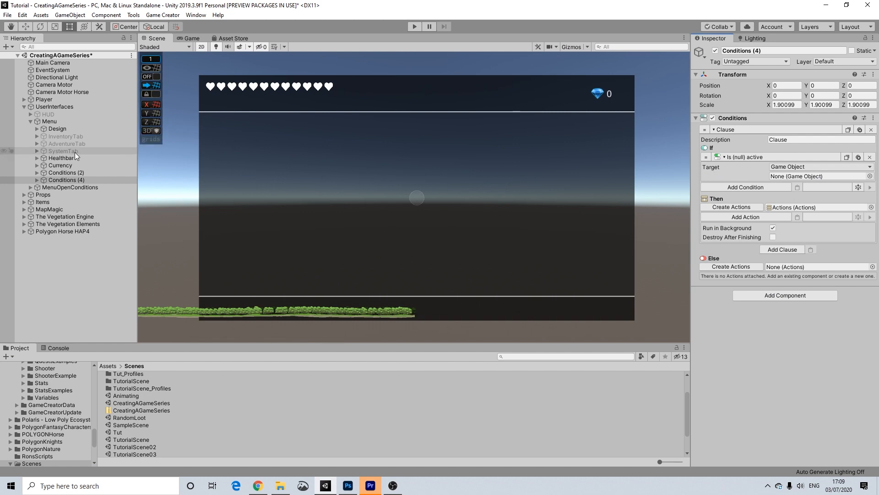
left_click_drag(64, 146, 790, 178)
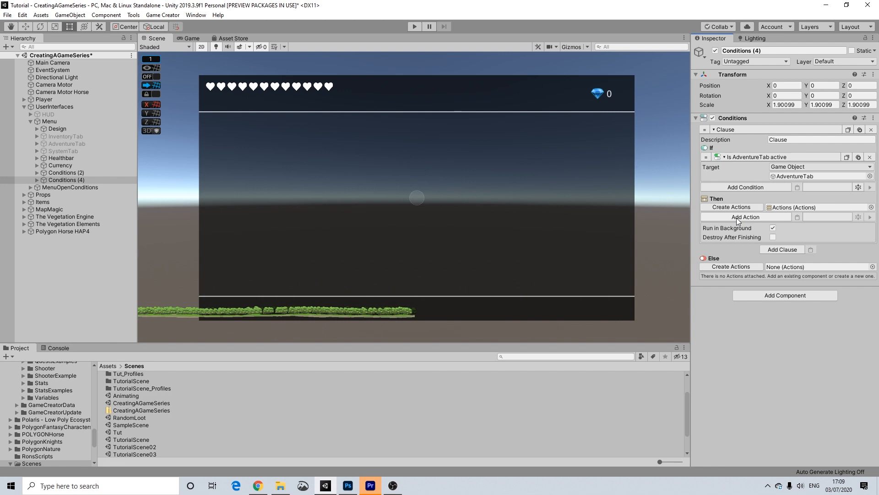
Fill the Then list with Set Active actions: InventoryTab on, AdventureTab and SystemTab off.
left_click(749, 216)
type("set")
left_click(732, 281)
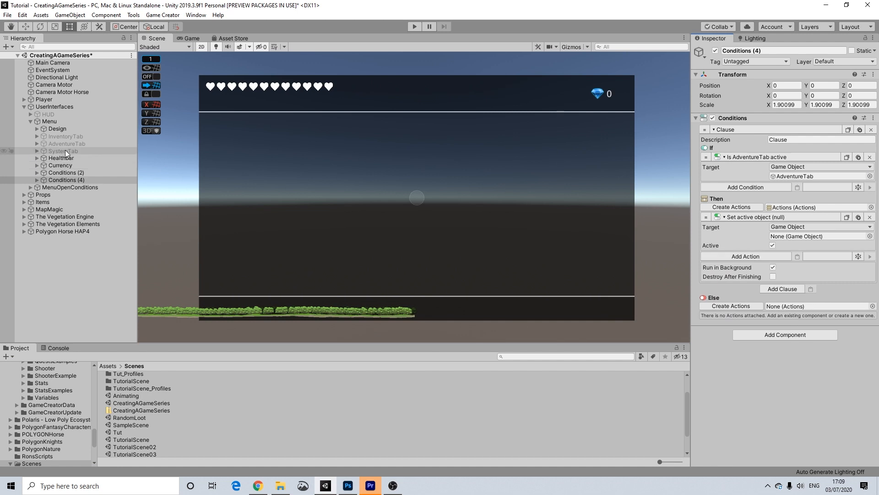
left_click_drag(66, 137, 820, 236)
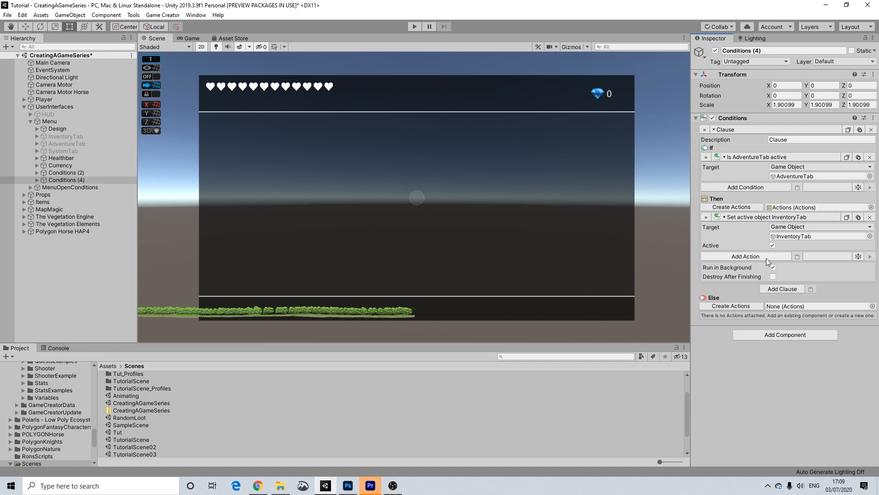
left_click(859, 217)
left_click(772, 284)
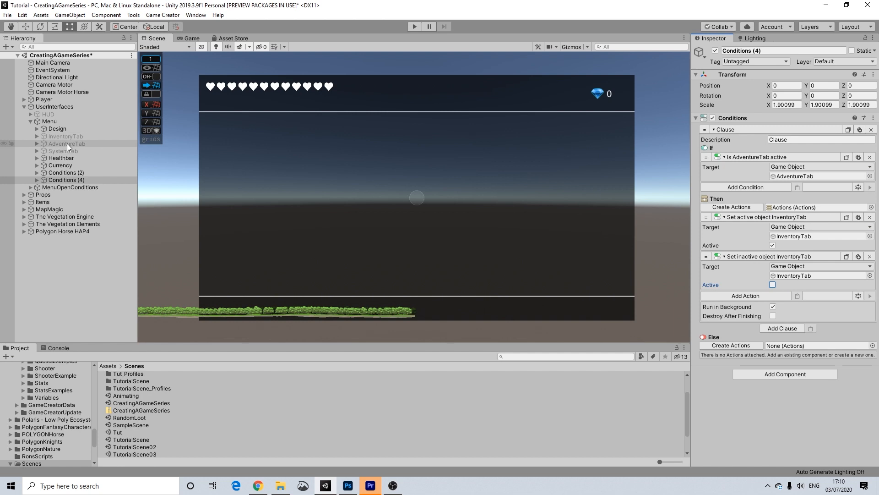
left_click_drag(67, 143, 809, 278)
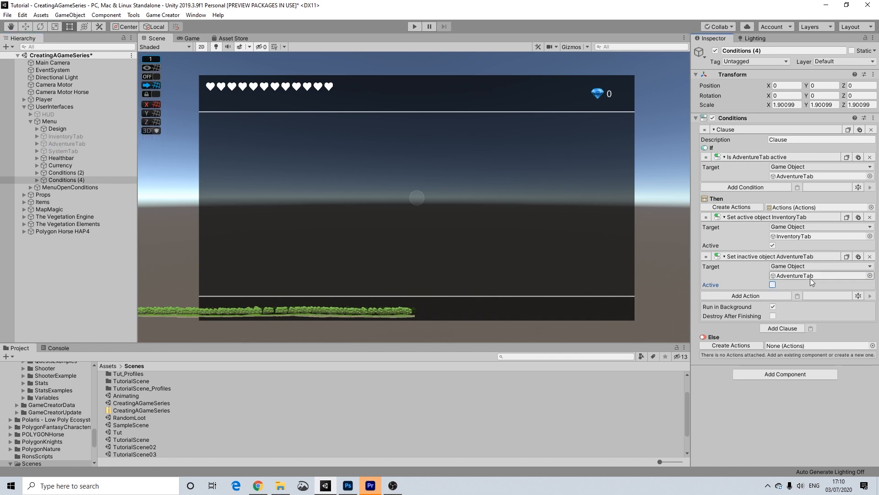
left_click(858, 257)
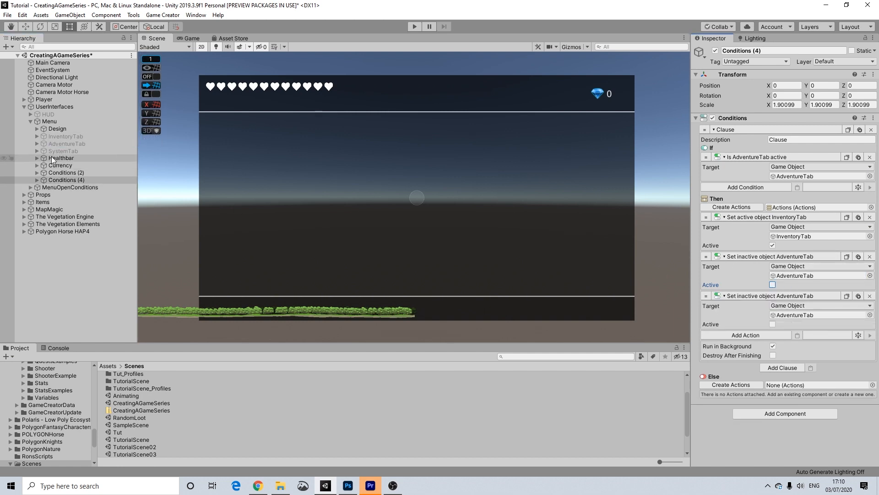
left_click_drag(65, 153, 815, 315)
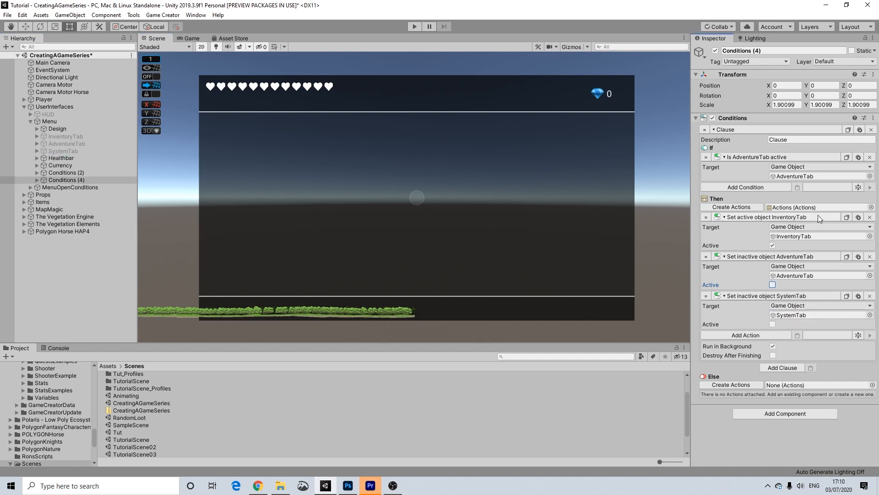
Create the Else list with pasted copies: SystemTab active, AdventureTab and InventoryTab hidden.
left_click(746, 384)
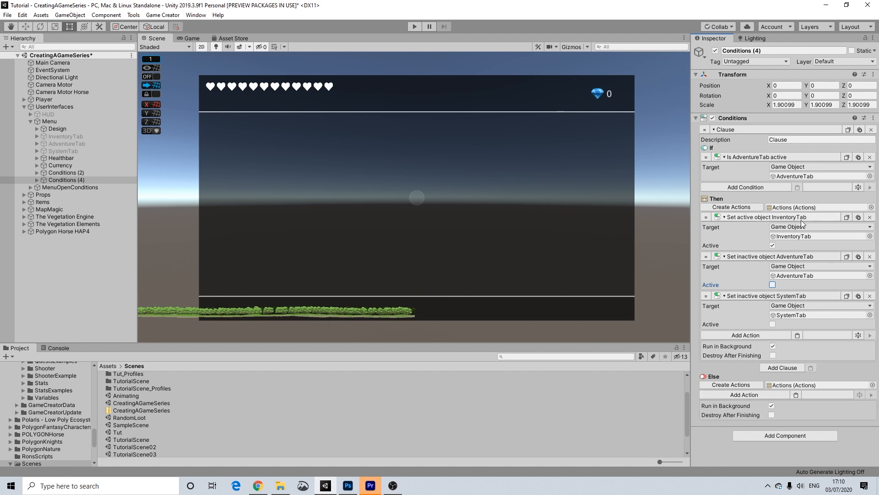
left_click(846, 296)
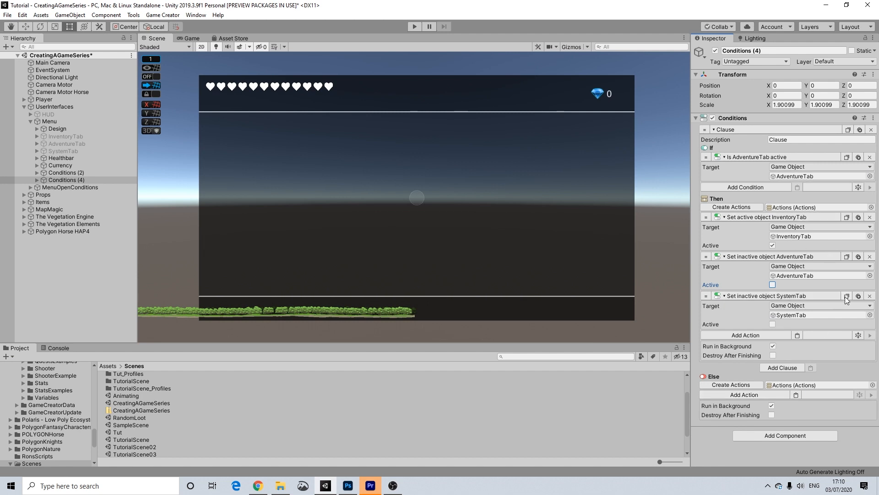
left_click(796, 394)
left_click(772, 423)
scroll(820, 394, "down", 2)
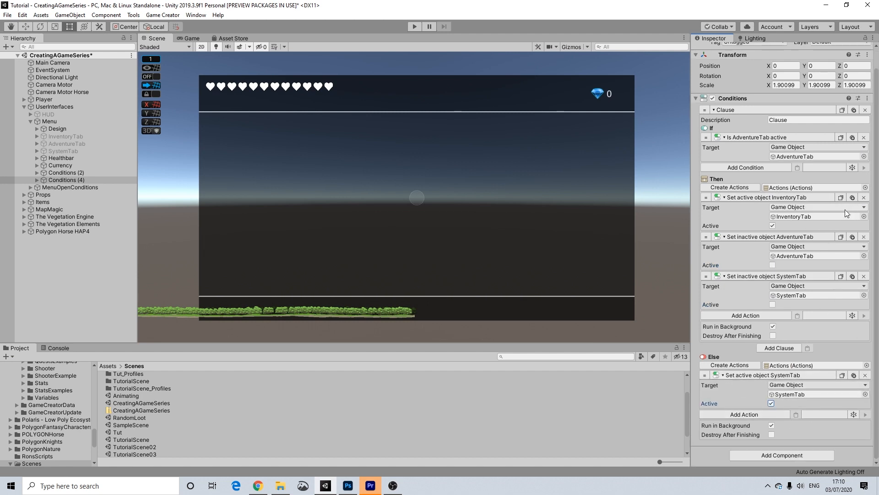
left_click(841, 237)
left_click(795, 415)
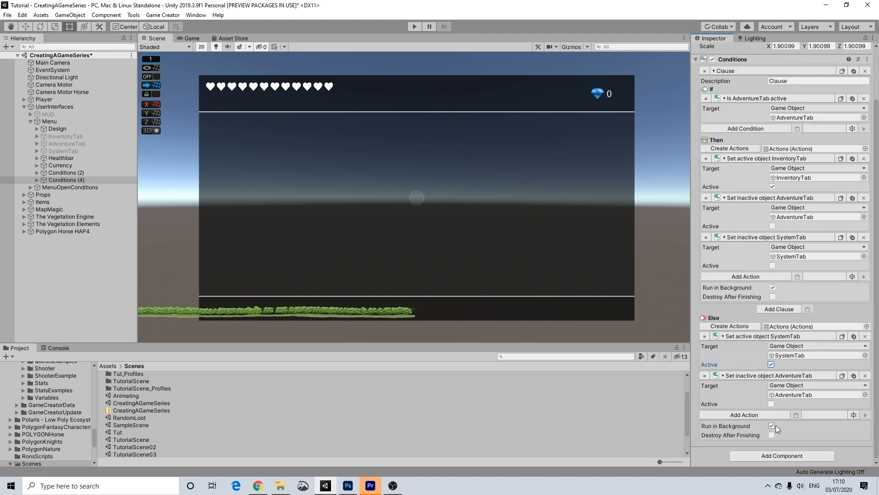
left_click(841, 160)
left_click(796, 414)
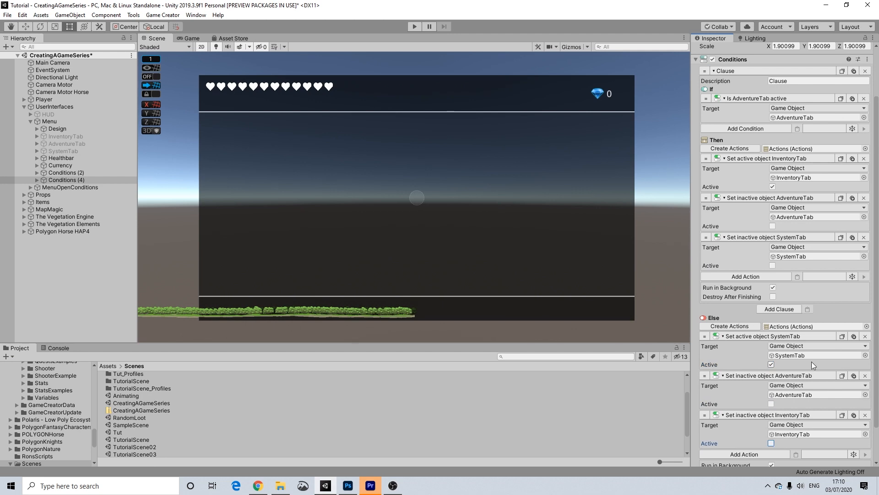
scroll(828, 389, "up", 2)
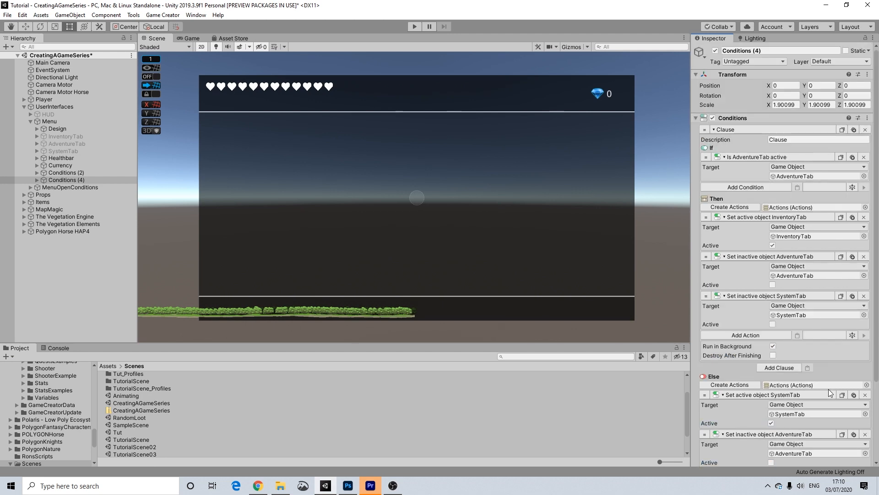
Temporarily enable InventoryTab to preview it, then disable it again.
left_click(61, 136)
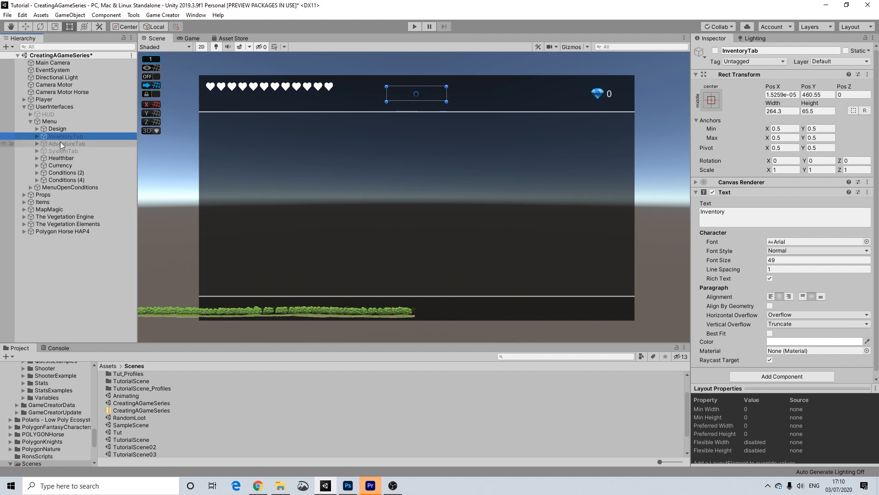
left_click(715, 50)
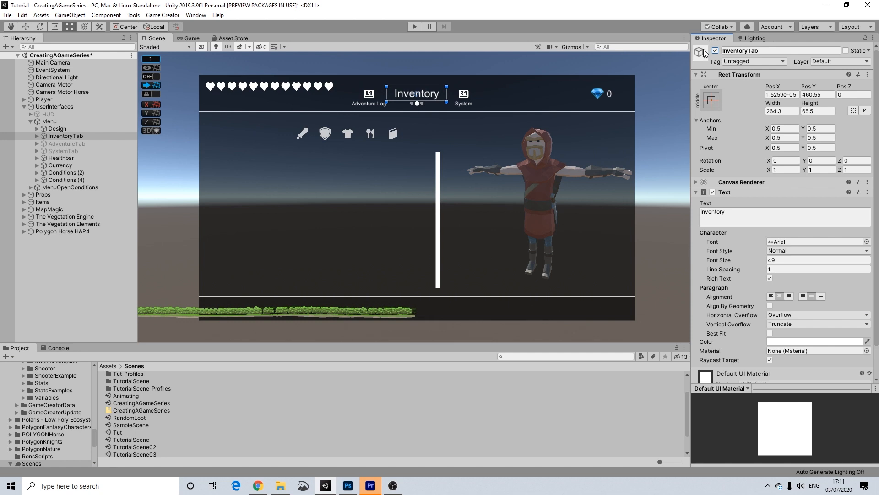
left_click(67, 136)
left_click(716, 50)
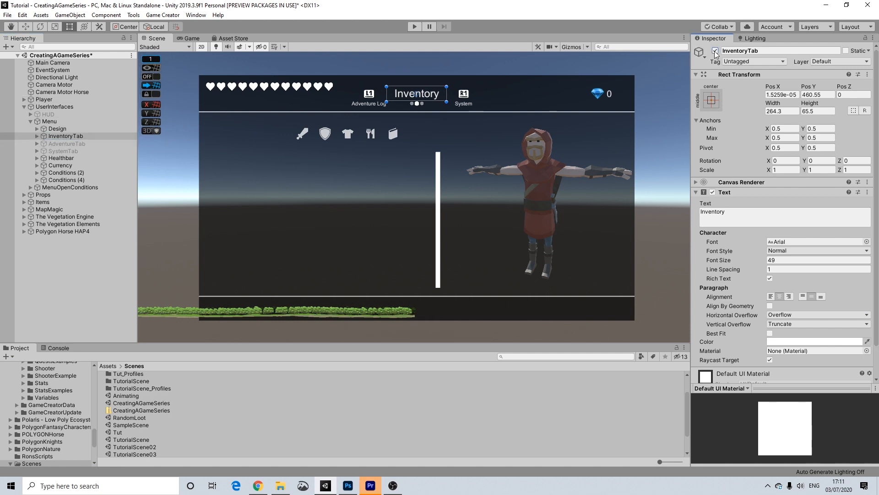
Retitle the AdventureTab label 'Adventurel Log' and set its font size to 47.
left_click(81, 142)
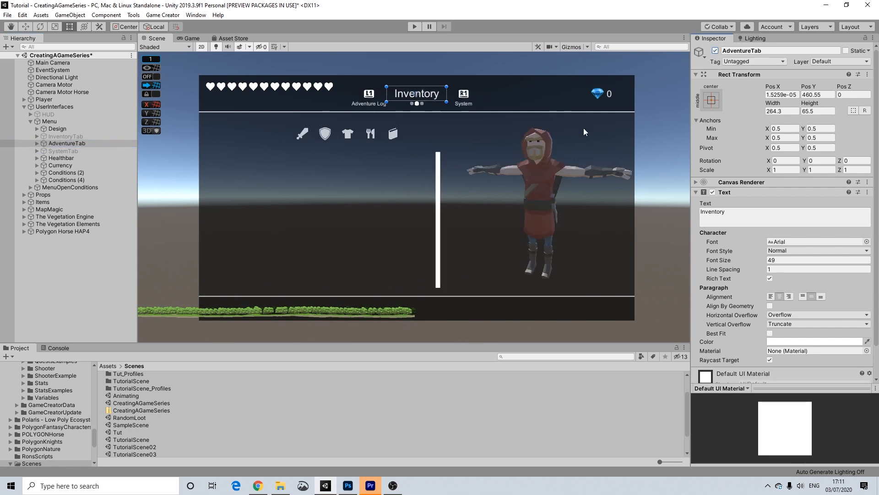
left_click(800, 216)
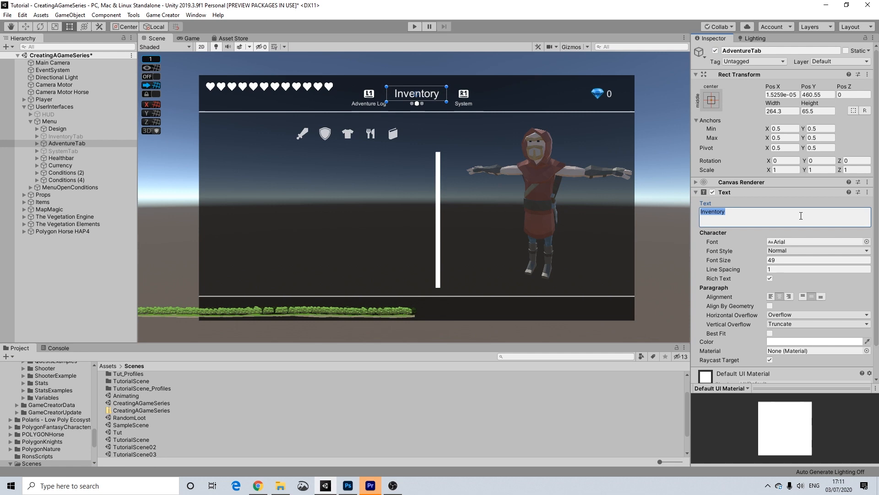
type("Ad")
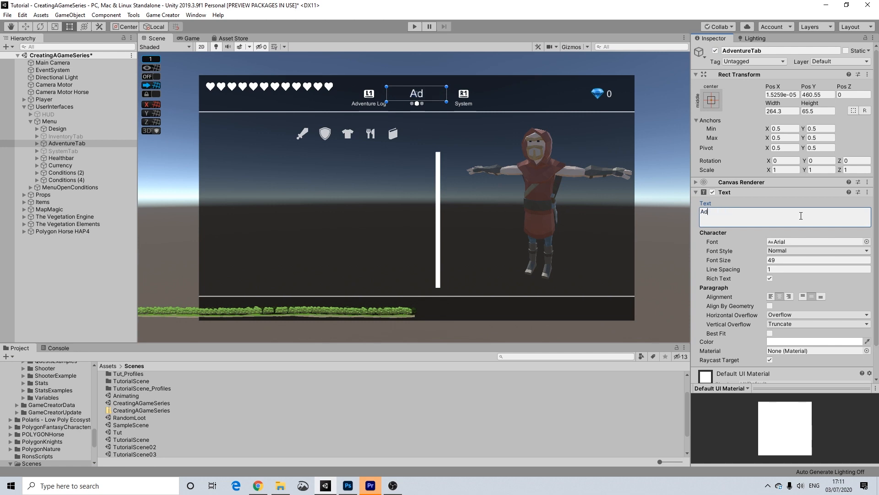
type("venturelog")
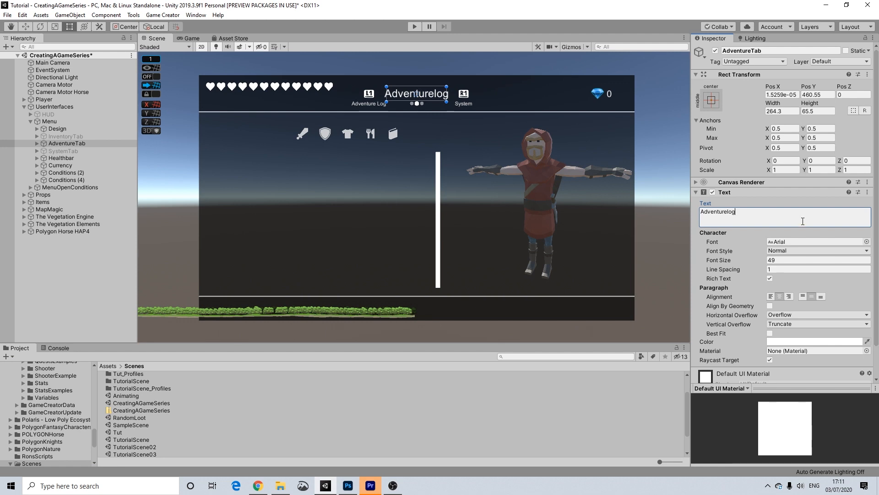
type(" L")
left_click(763, 223)
left_click_drag(598, 215, 601, 217)
left_click_drag(787, 261, 743, 262)
type("47")
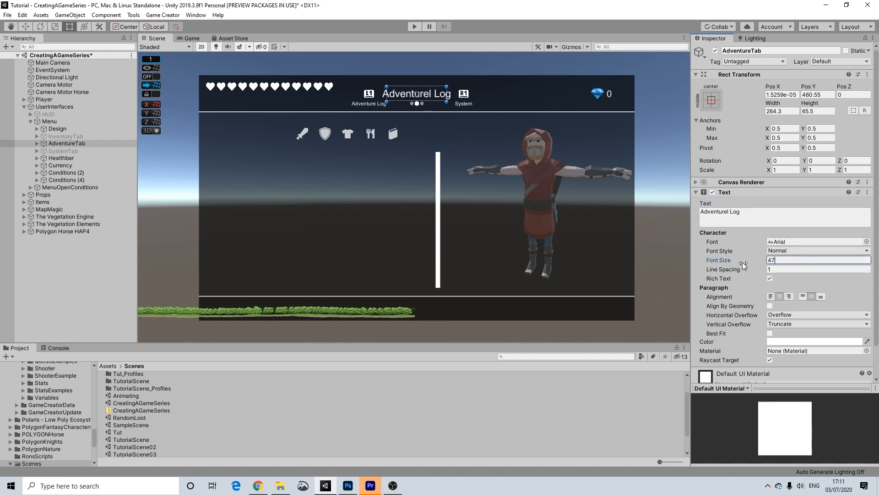
Set the InventoryTab and SystemTab header font sizes to 47, then compare with AdventureTab.
left_click(64, 136)
left_click_drag(787, 260, 728, 262)
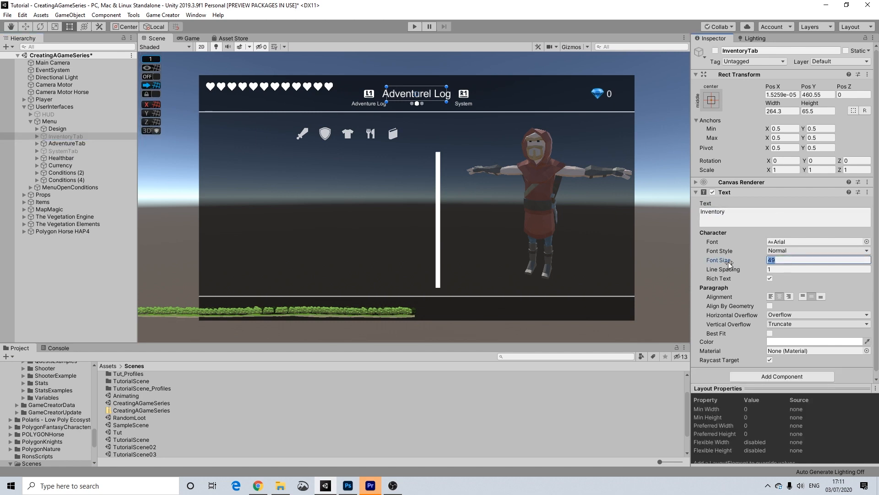
type("47")
left_click(63, 150)
left_click_drag(788, 260, 740, 265)
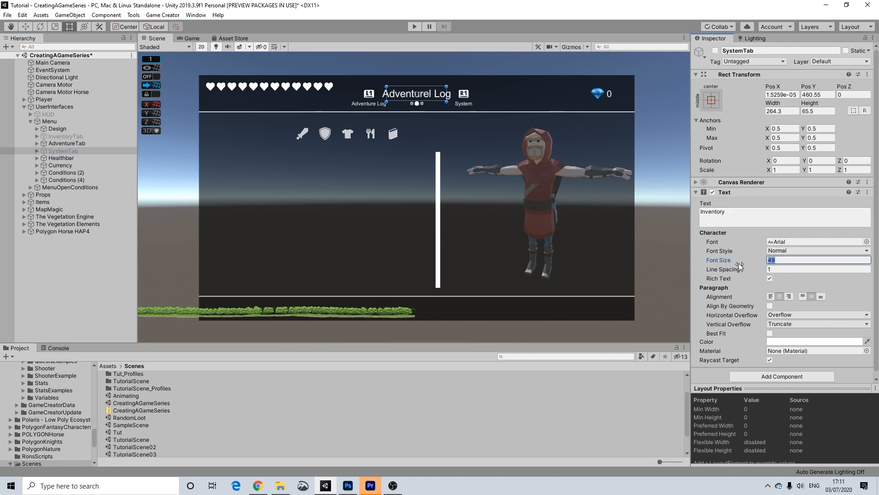
type("47")
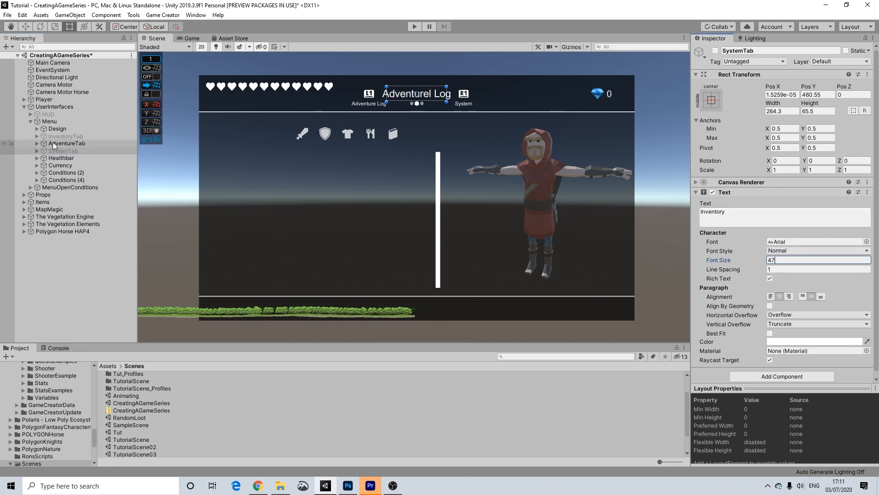
left_click(64, 136)
left_click(66, 143)
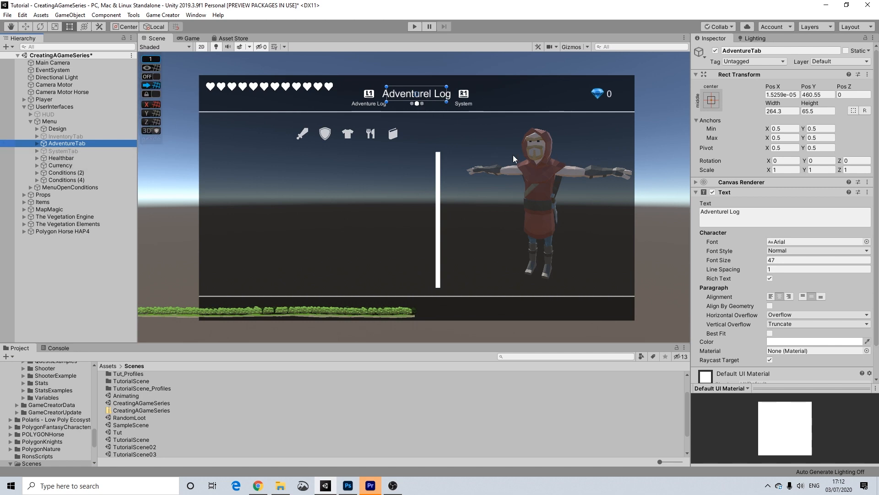
Delete the Inventorycontent and L1 children from AdventureTab.
left_click(37, 144)
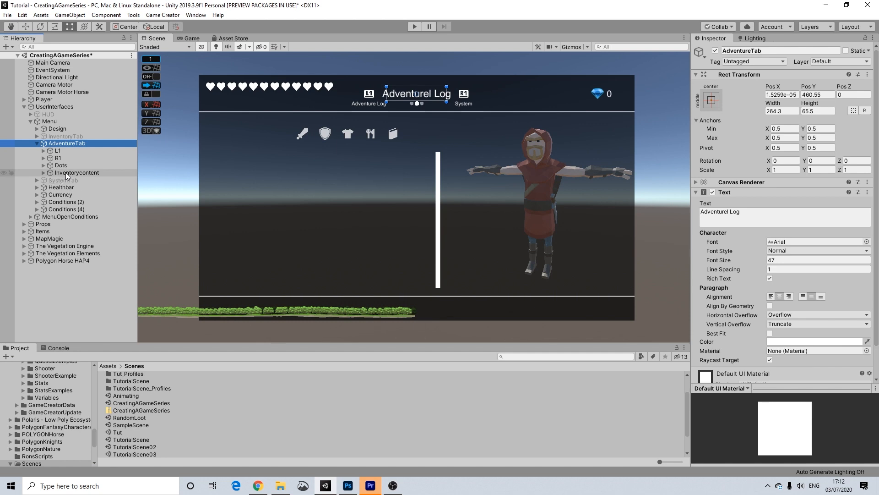
left_click(43, 172)
left_click(78, 172)
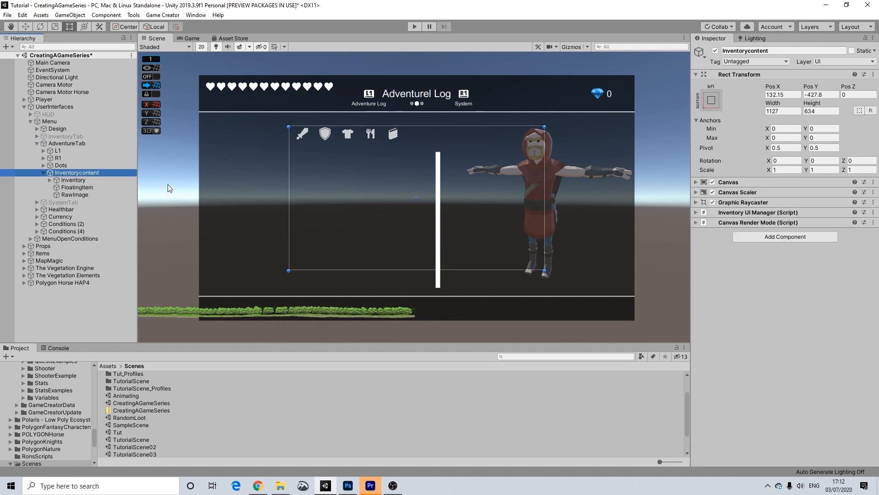
key("Delete")
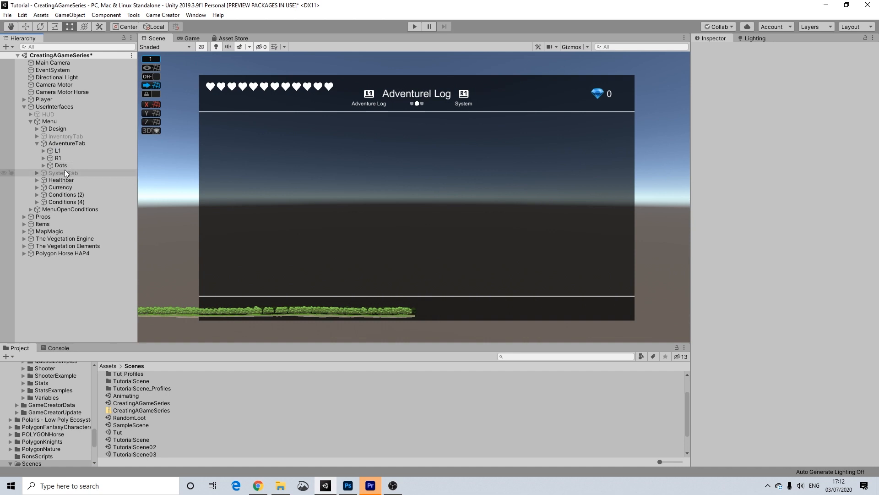
left_click(53, 150)
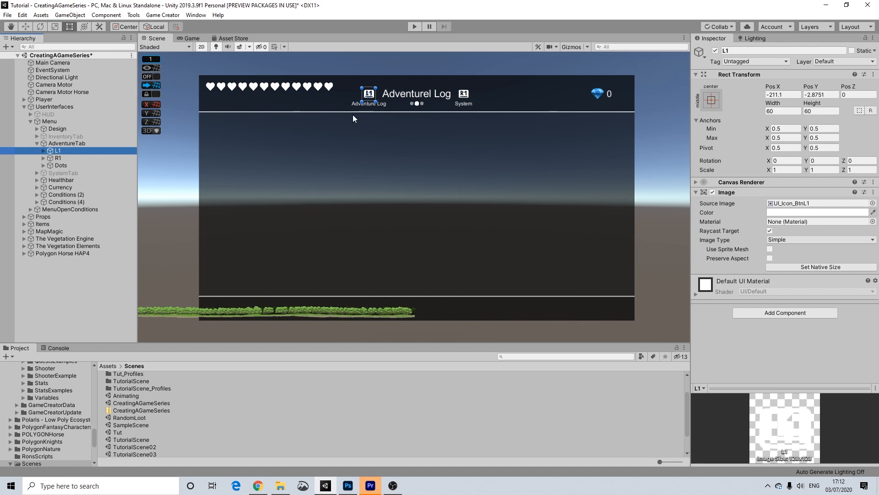
key("Delete")
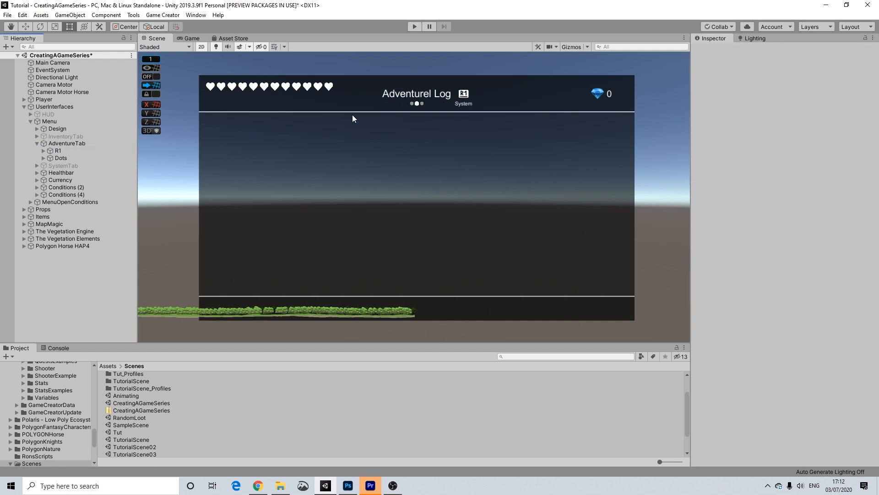
Change the R1 label text from 'System' to 'Inventory'.
left_click(57, 151)
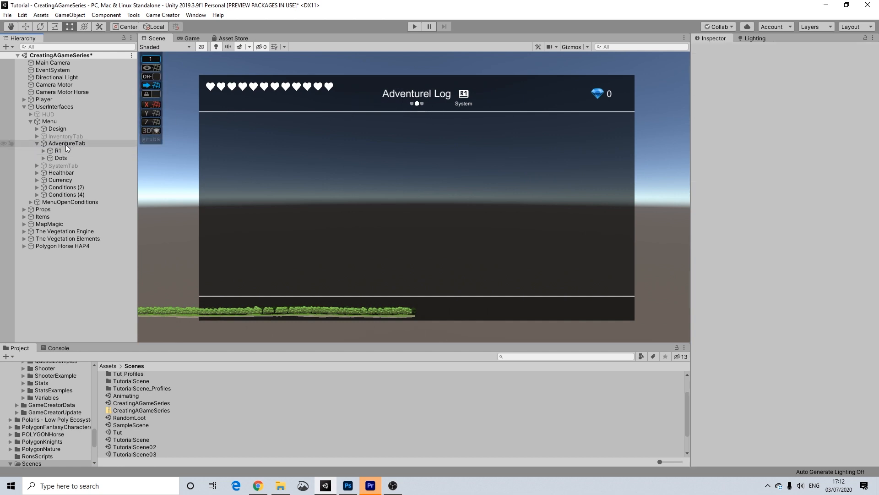
left_click(43, 150)
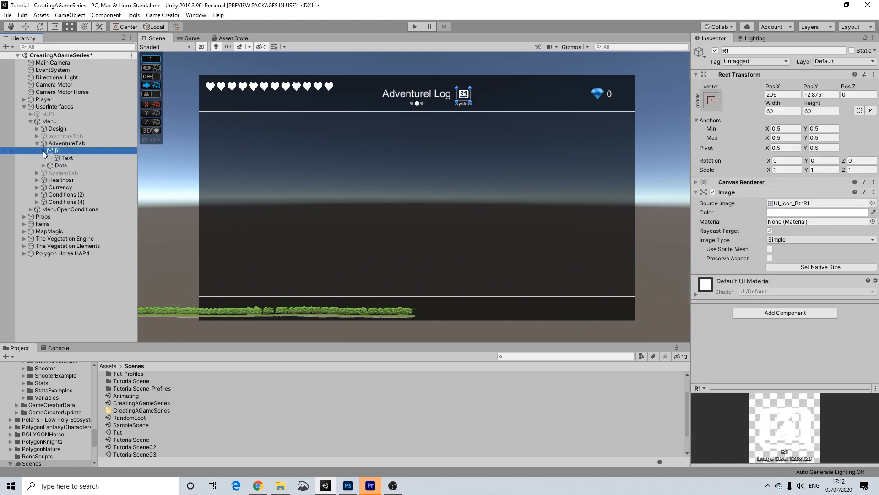
left_click(60, 158)
left_click(710, 211)
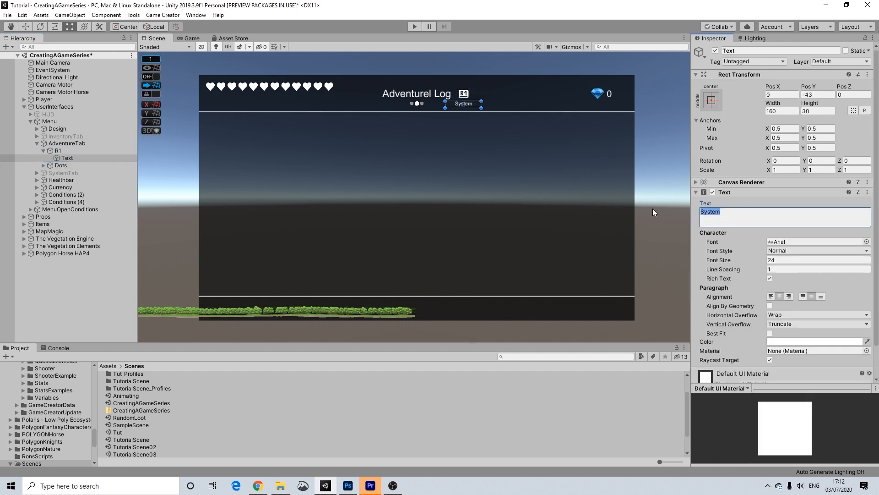
type("Inventory")
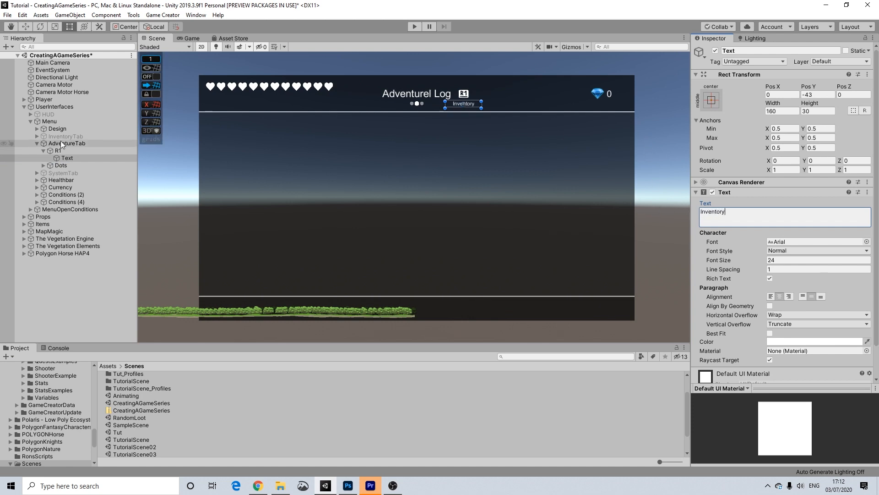
left_click(59, 165)
left_click(43, 165)
Resize the left dot Dots (1) to 19.88 by 19.88 and shrink the middle dot to 16.
key("f")
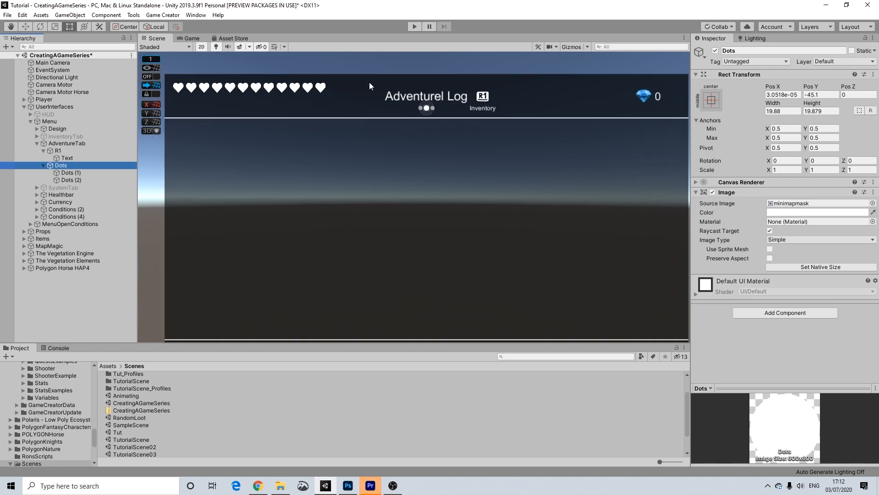
scroll(407, 117, "up", 3)
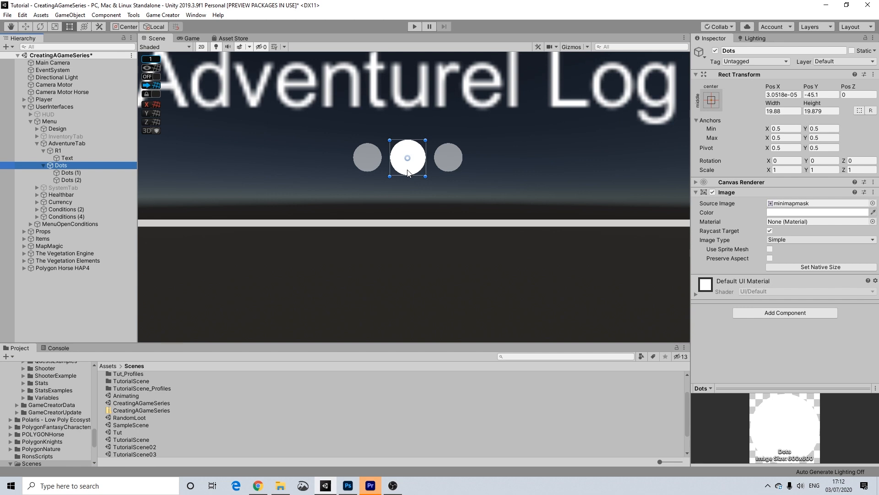
left_click(372, 160)
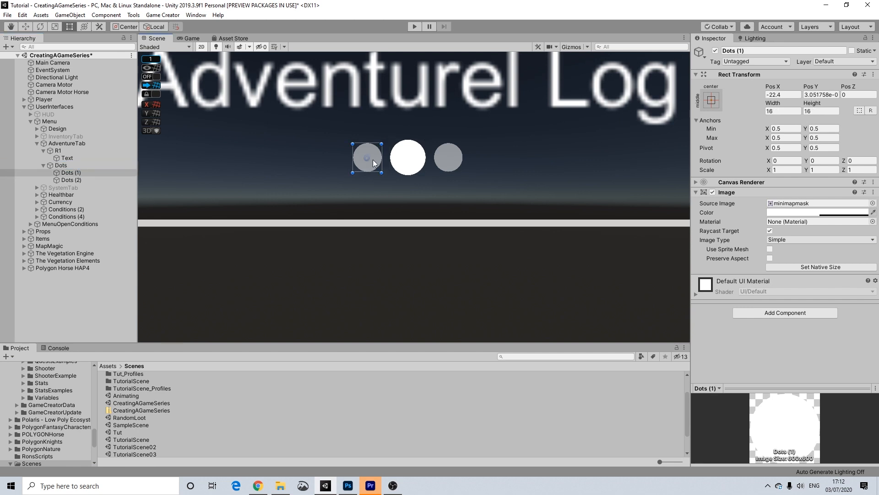
left_click(409, 161)
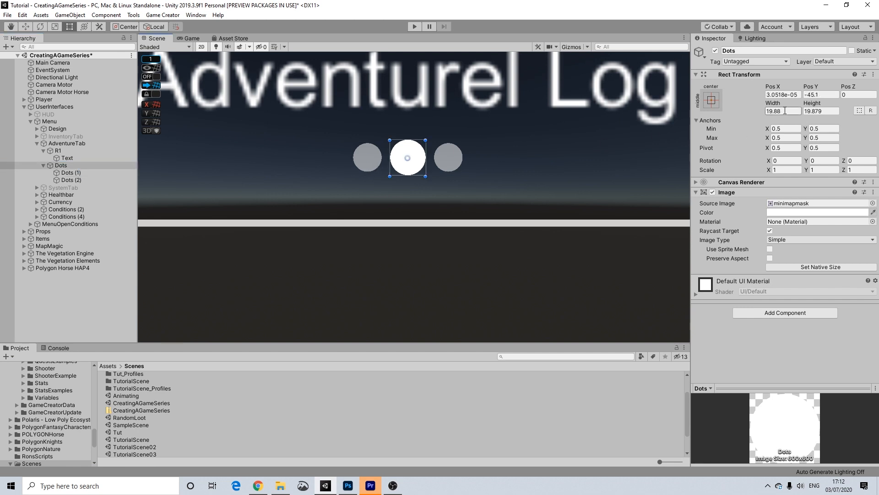
left_click(785, 111)
key("ctrl+c")
left_click(371, 161)
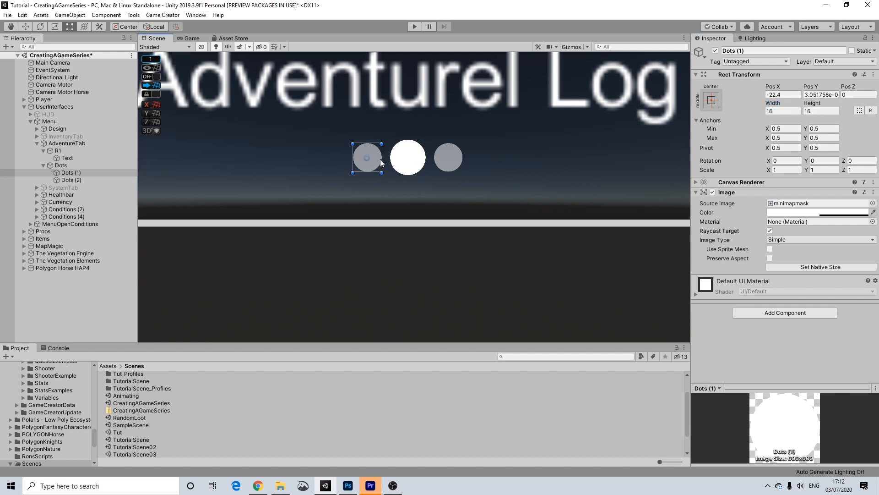
left_click_drag(782, 111, 752, 112)
key("ctrl+v")
left_click(820, 111)
key("ctrl+v")
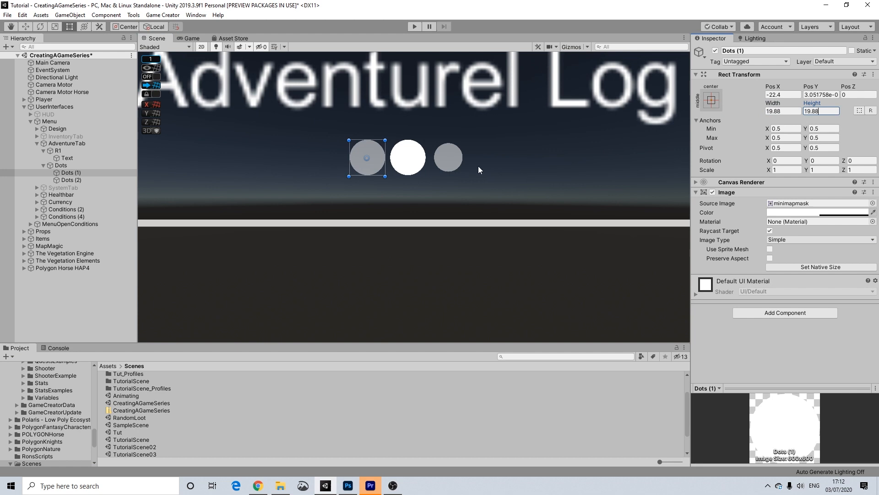
left_click(418, 161)
left_click(783, 111)
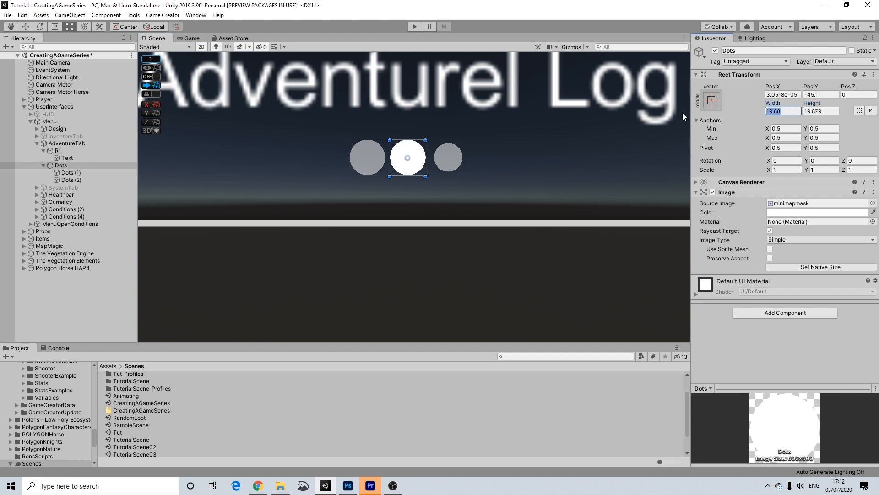
type("16")
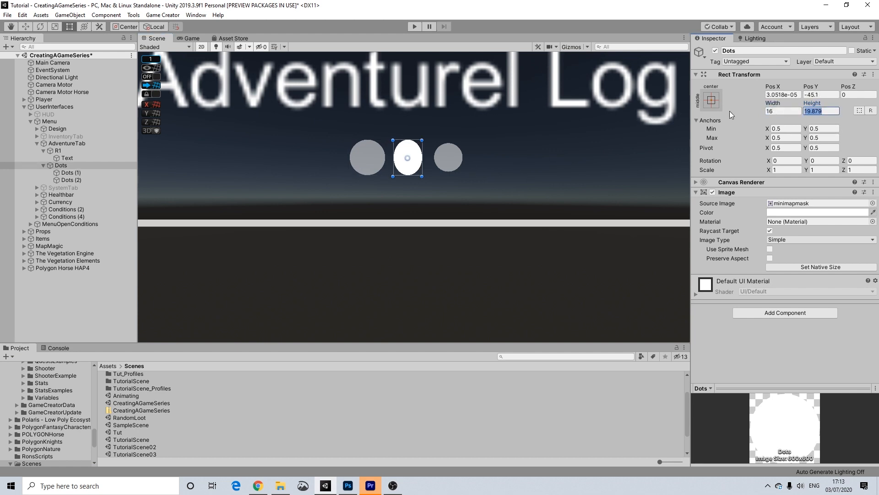
type("03")
key("BackSpace")
key("BackSpace")
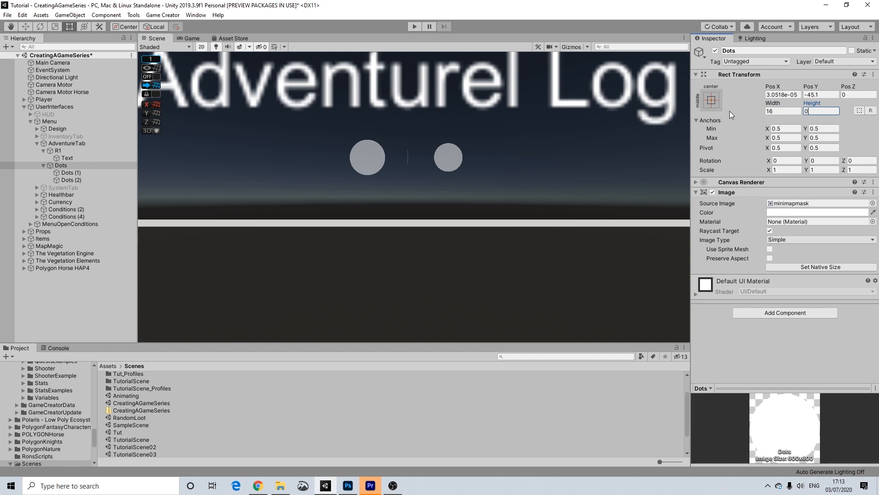
type("16")
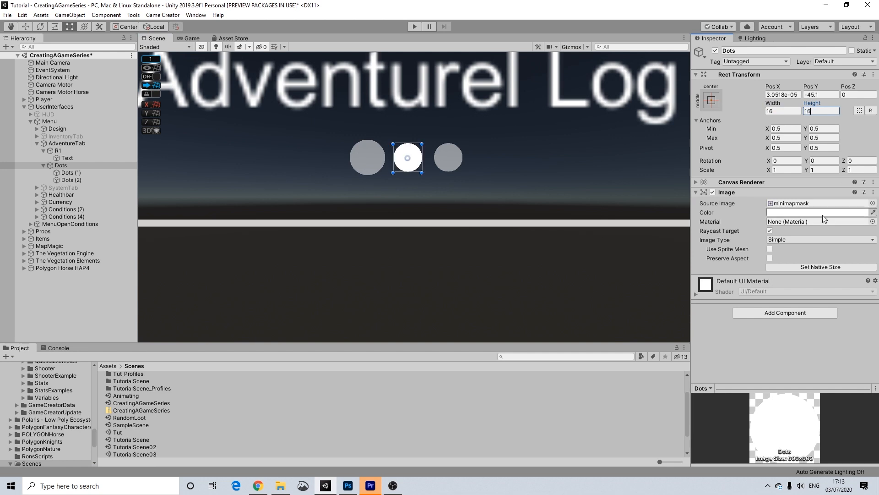
Set the middle dot's colour alpha to 52 and make the left dot fully opaque.
left_click(457, 163)
left_click(823, 211)
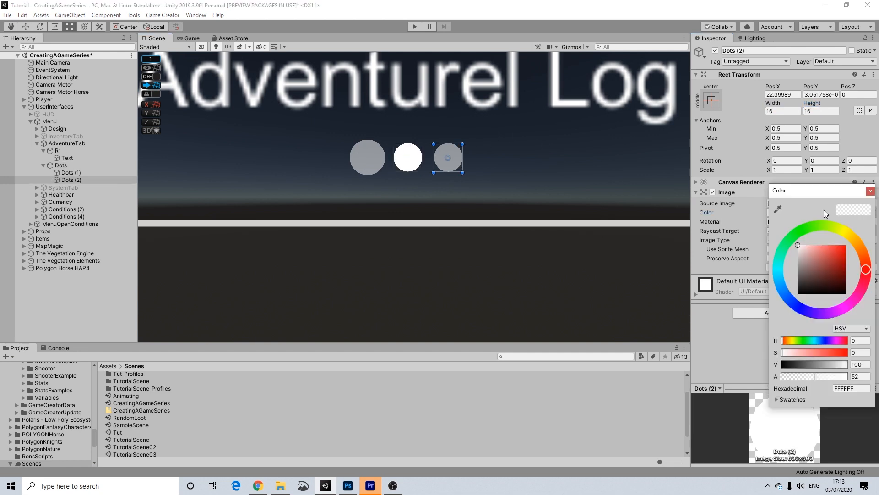
left_click(860, 376)
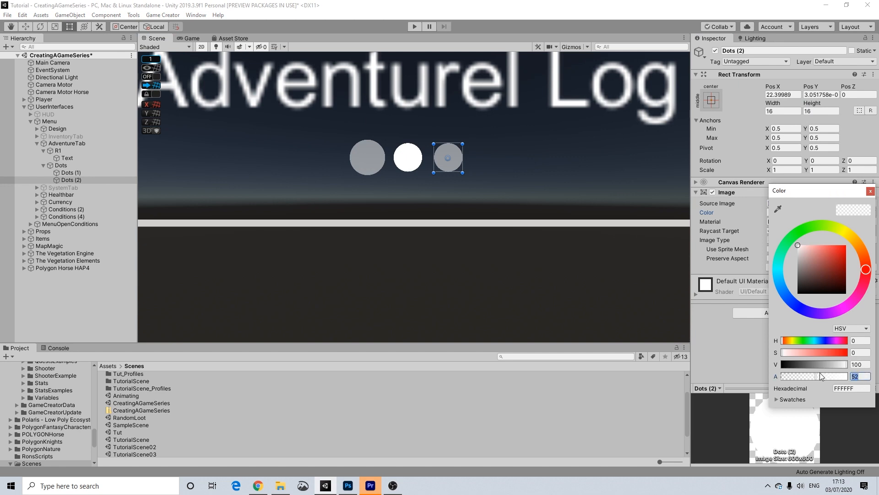
left_click(871, 191)
left_click(417, 160)
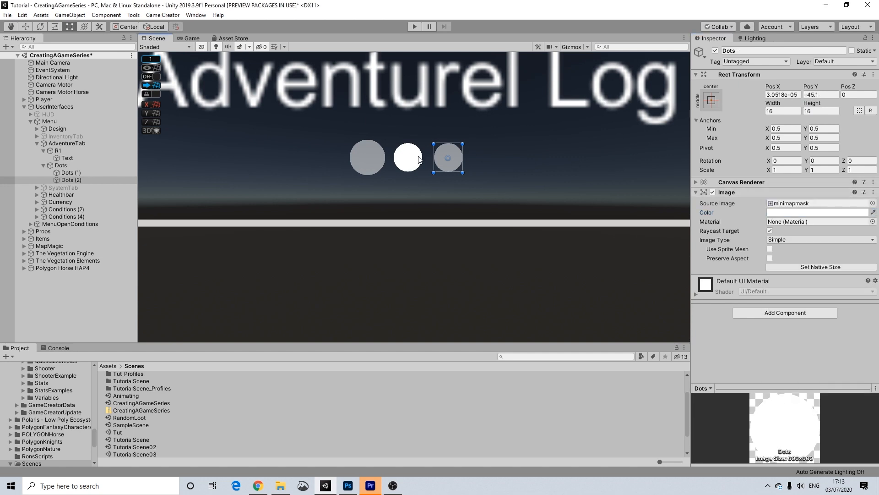
left_click(797, 213)
left_click(860, 376)
type("52")
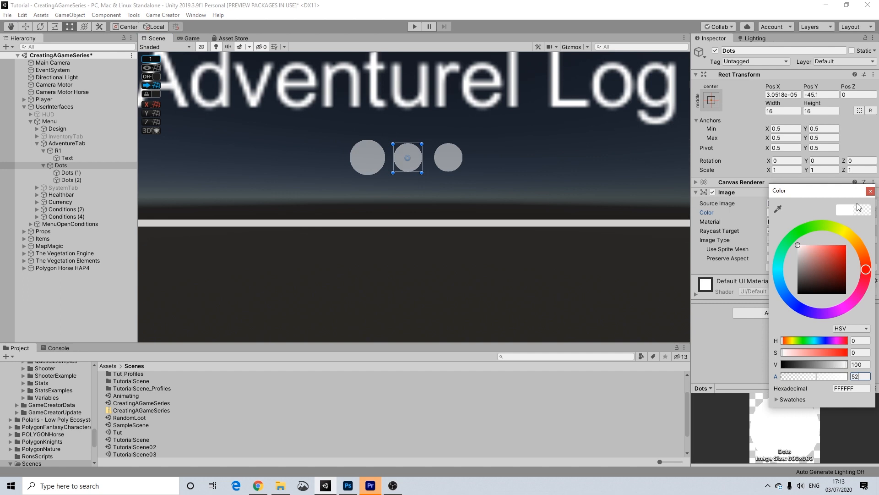
left_click(870, 191)
left_click(352, 144)
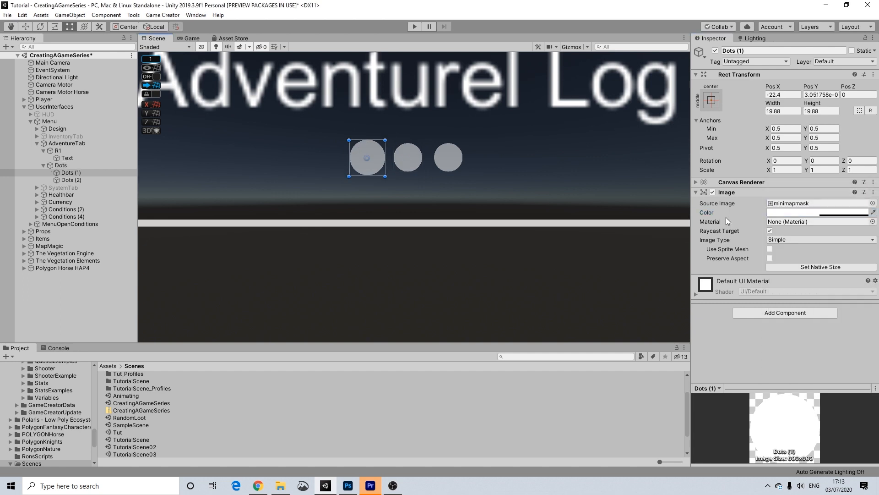
left_click(800, 213)
left_click_drag(821, 377, 870, 289)
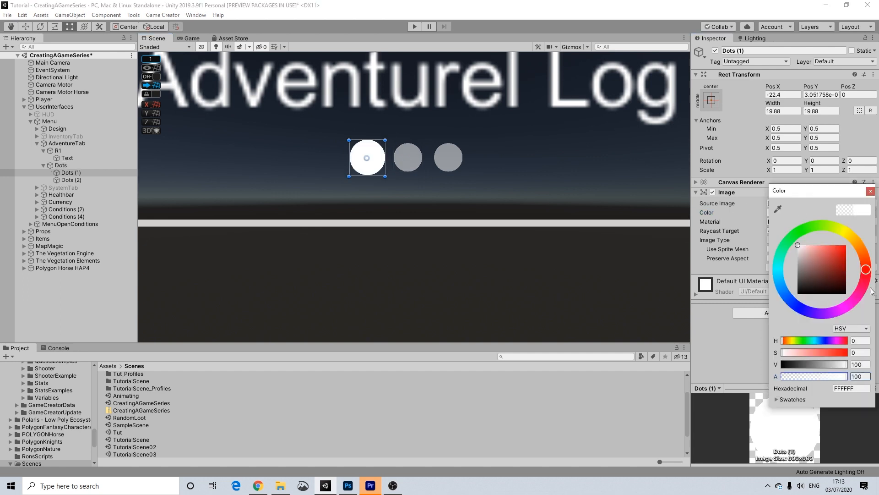
left_click(871, 190)
scroll(449, 177, "down", 5)
scroll(519, 224, "down", 3)
Remove the stray 'l' so the header title reads 'Adventure Log'.
left_click(475, 154)
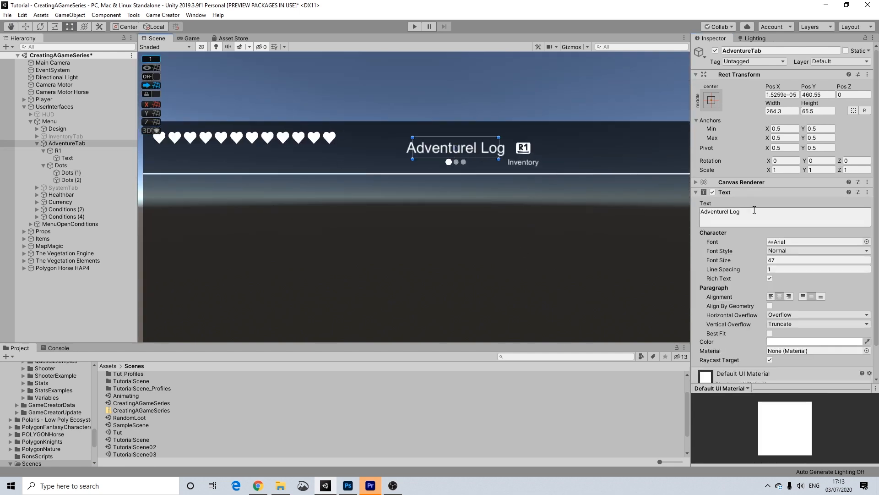
left_click(737, 222)
left_click(729, 212)
key("BackSpace")
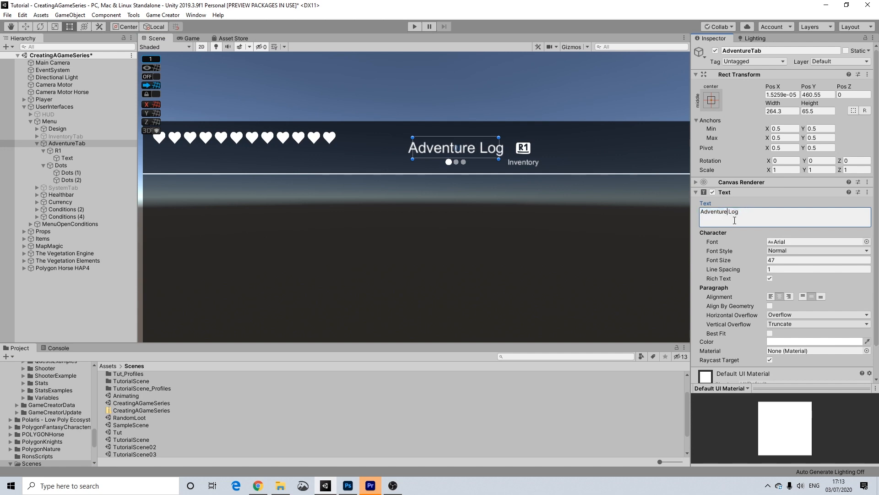
left_click(586, 110)
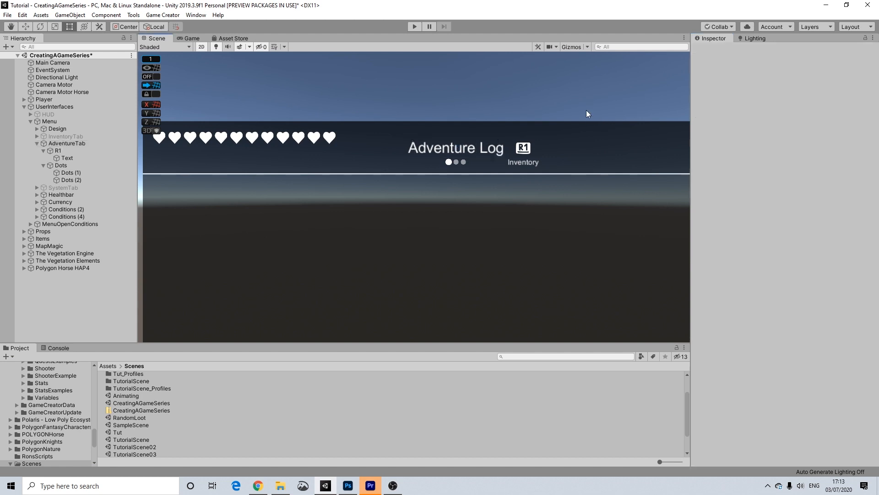
Collapse AdventureTab in the Hierarchy and select it.
scroll(593, 189, "down", 2)
scroll(593, 189, "down", 3)
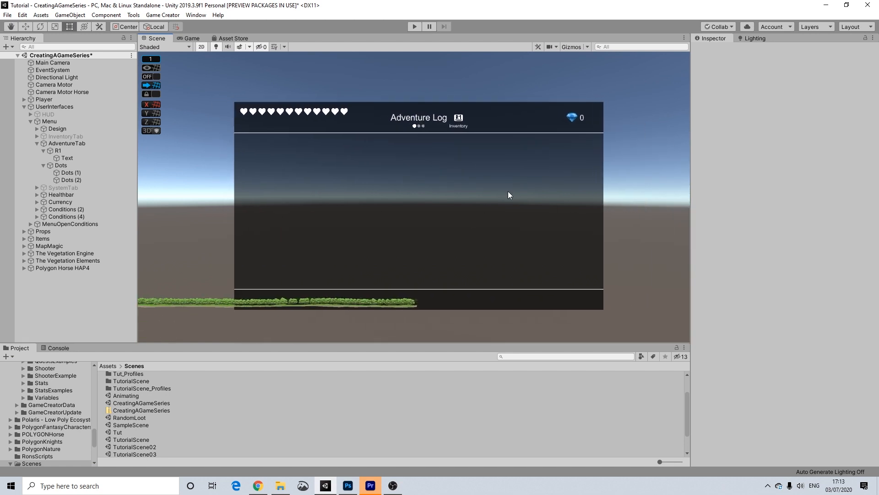
left_click(393, 485)
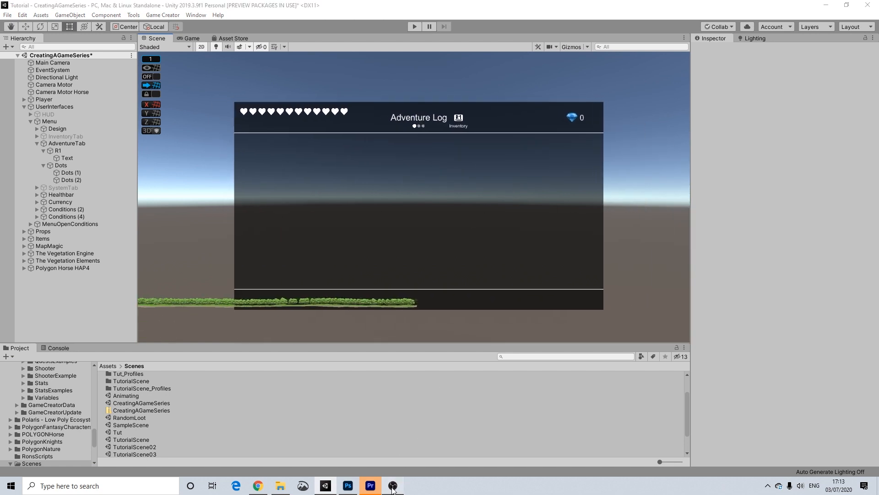
left_click(394, 485)
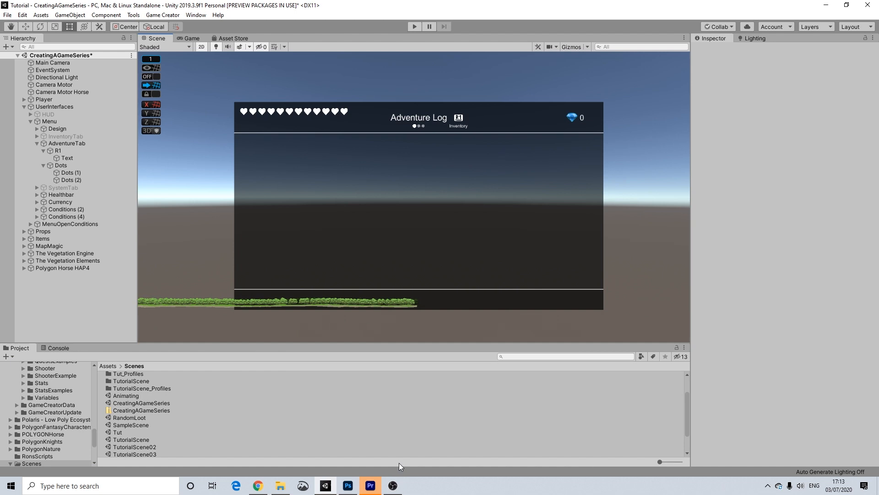
scroll(396, 232, "up", 3)
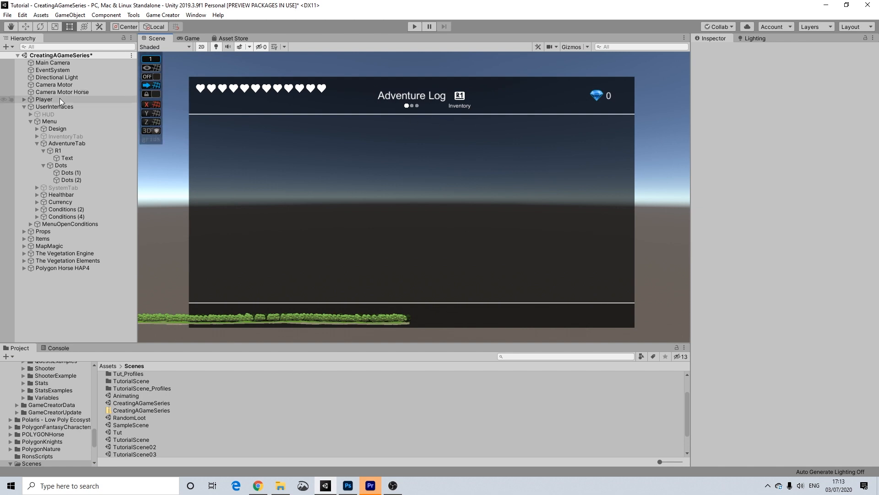
left_click(40, 143)
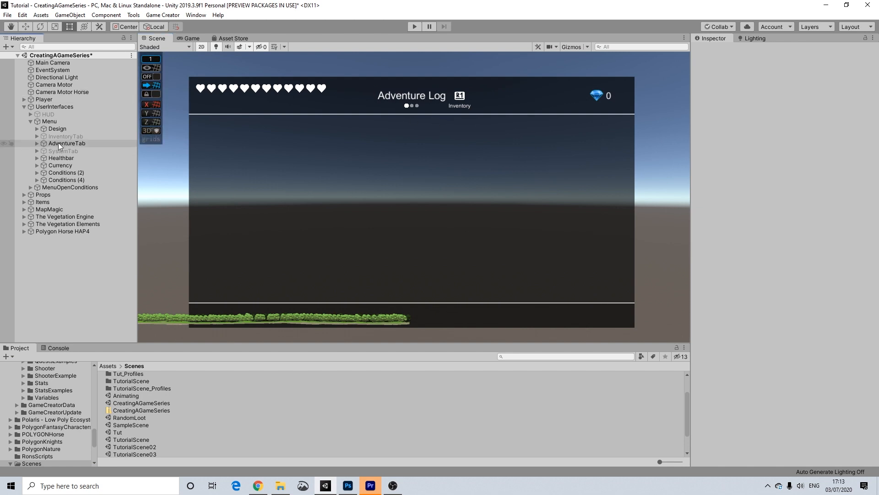
left_click(58, 143)
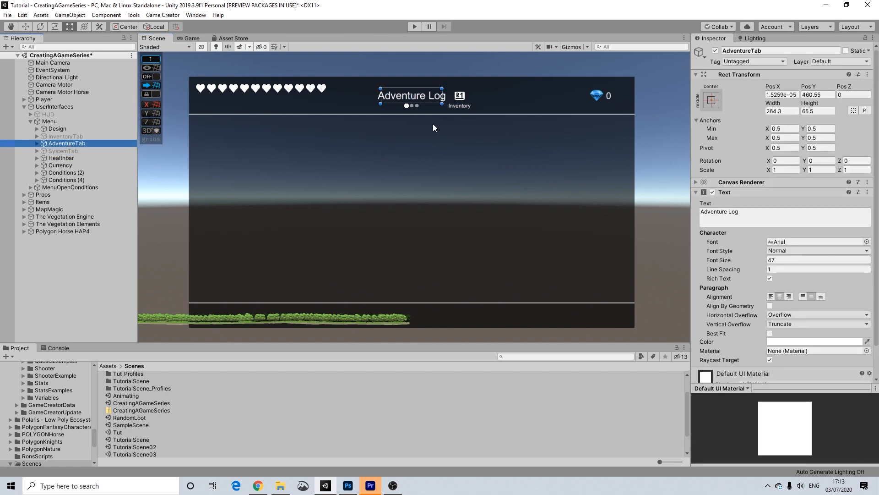
Disable AdventureTab, enable SystemTab, and delete SystemTab's Inventorycontent child.
left_click(715, 50)
left_click(73, 150)
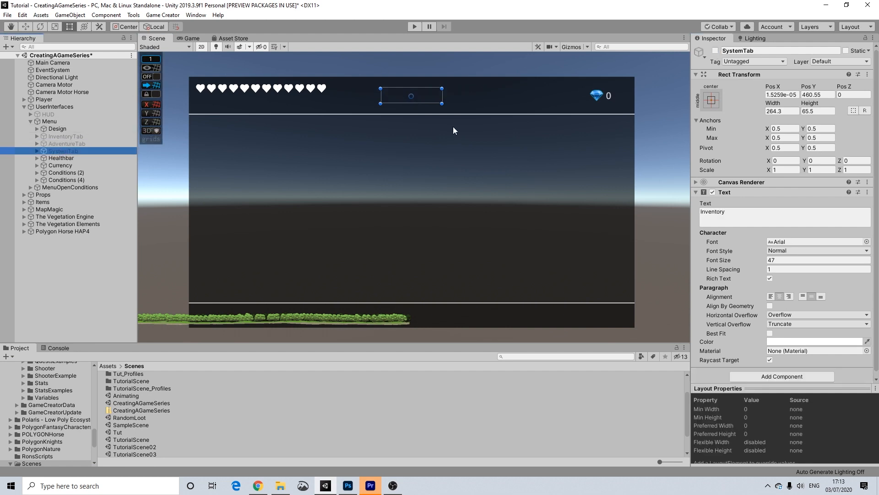
left_click(714, 51)
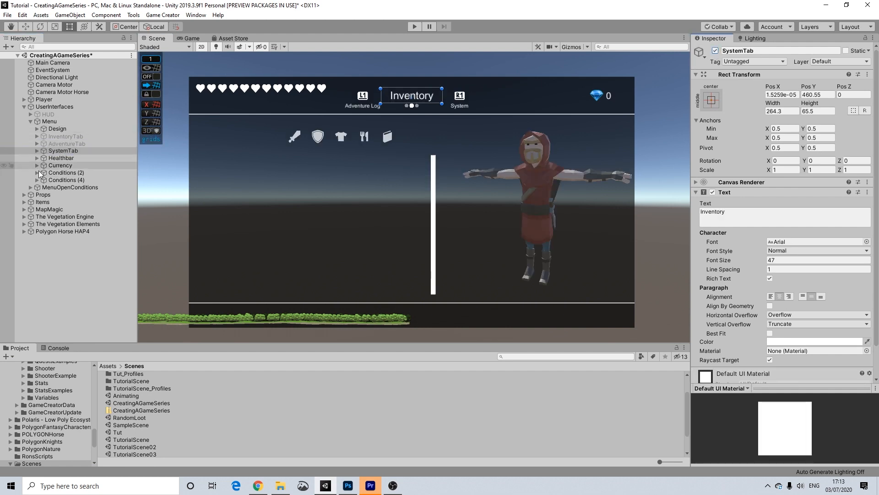
left_click(37, 151)
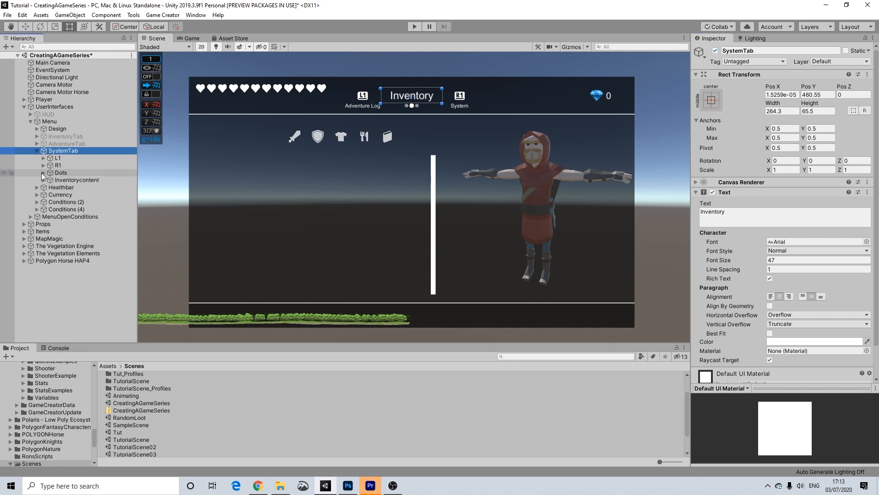
left_click(74, 180)
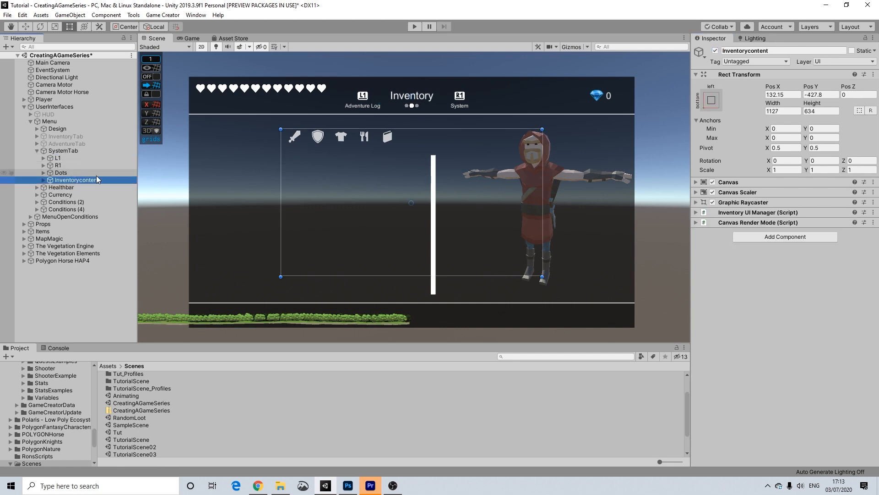
key("Delete")
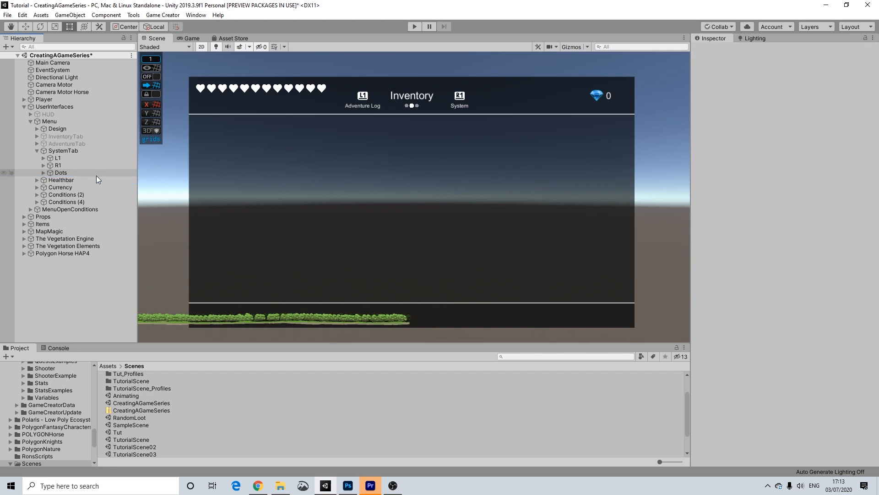
left_click(64, 151)
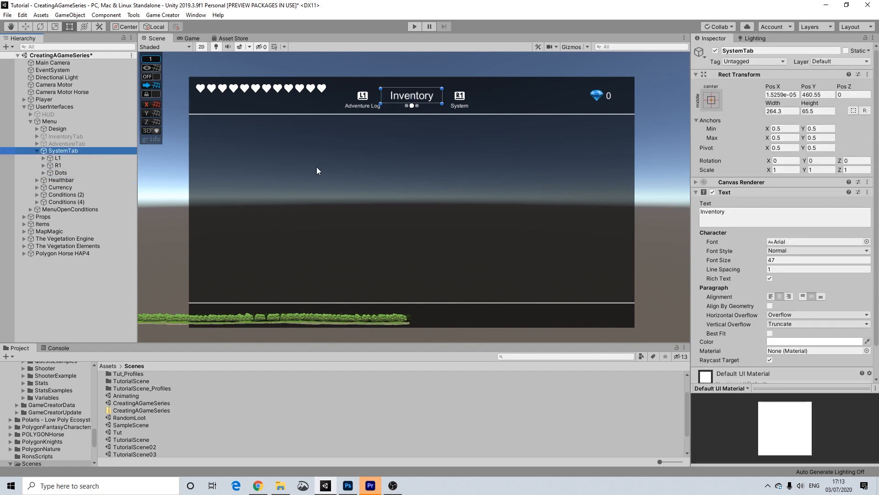
Change the SystemTab header text to 'System' and delete its R1 button.
left_click(740, 211)
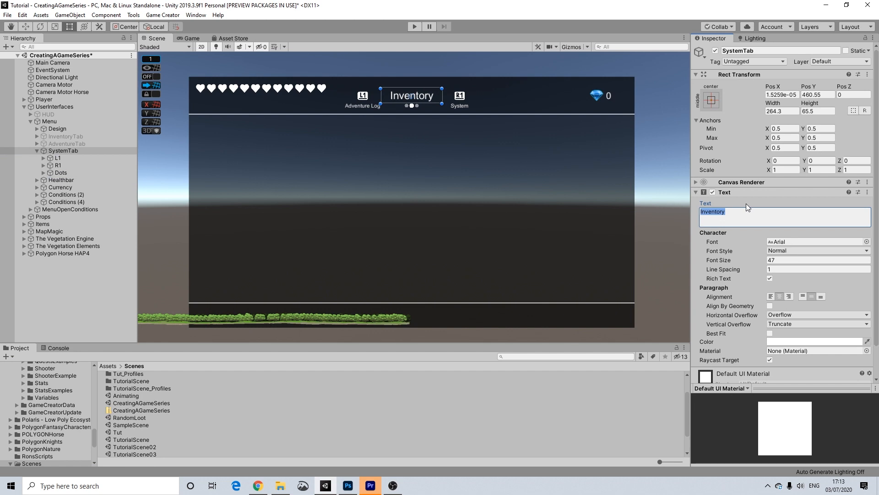
type("System")
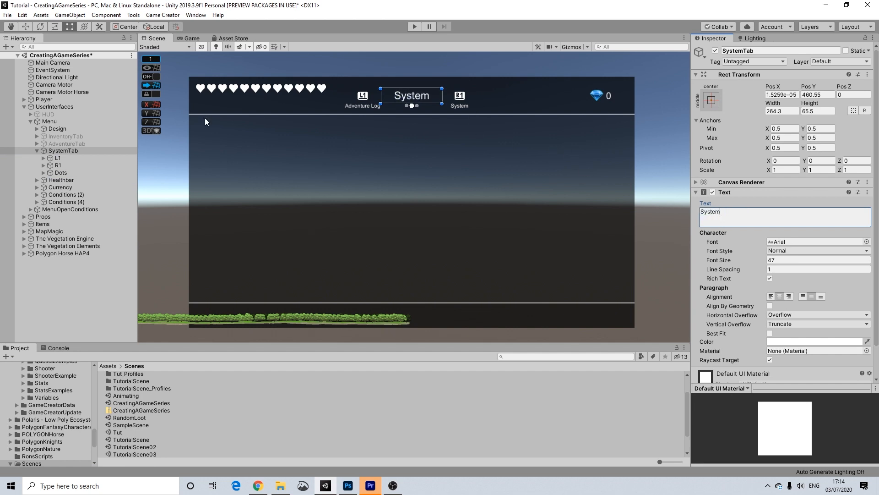
left_click(63, 165)
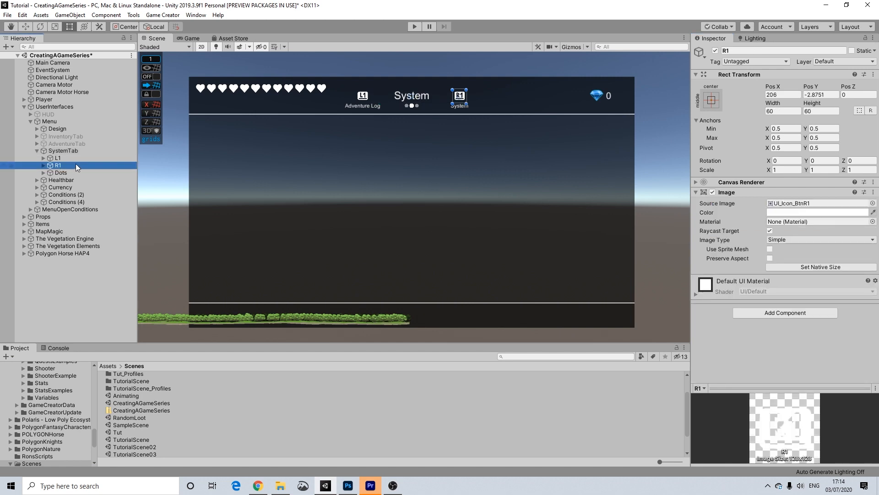
key("Delete")
Change the L1 label text from 'Adventure Log' to 'Inventory'.
left_click(58, 158)
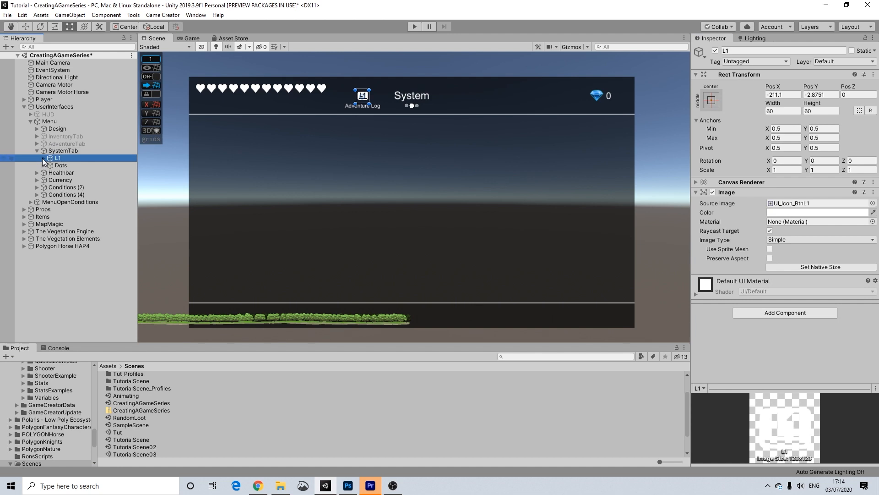
left_click(43, 158)
left_click(67, 166)
left_click(730, 212)
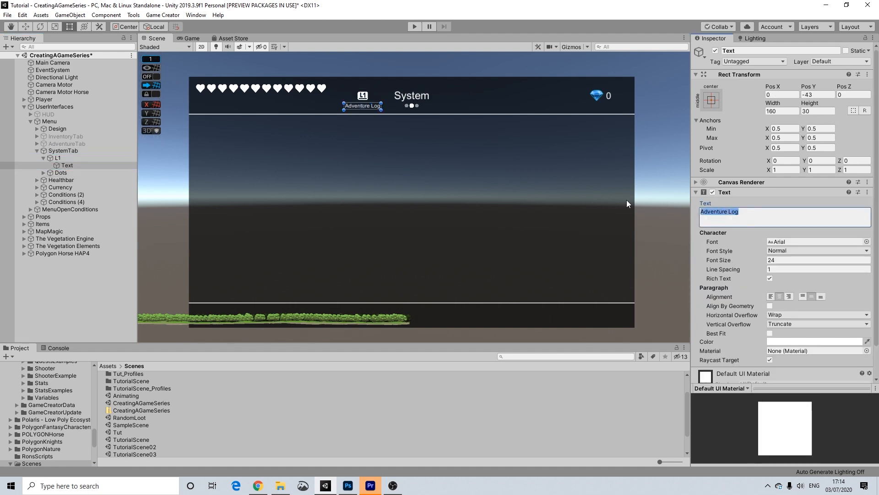
type("Ivne")
key("BackSpace")
key("BackSpace")
key("BackSpace")
type("nventory")
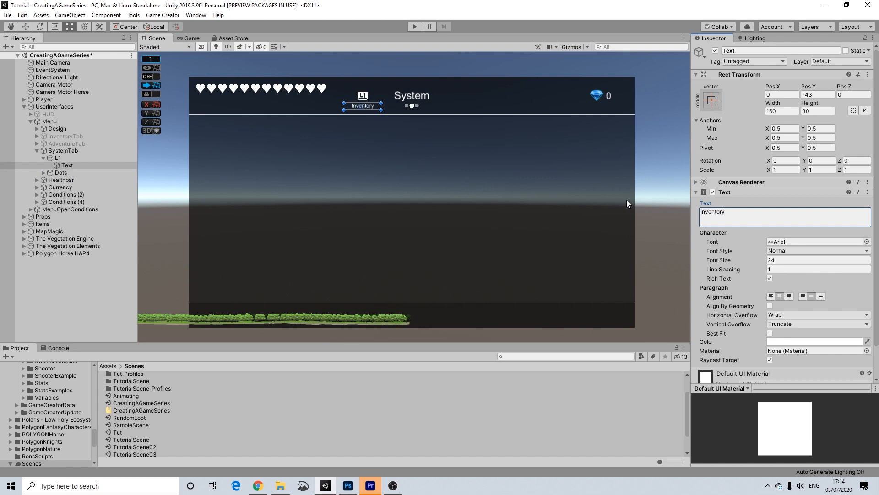
left_click(671, 176)
scroll(400, 57, "up", 5)
Resize the middle progress dot to 16×16 and set its colour alpha to 52.
scroll(419, 137, "up", 3)
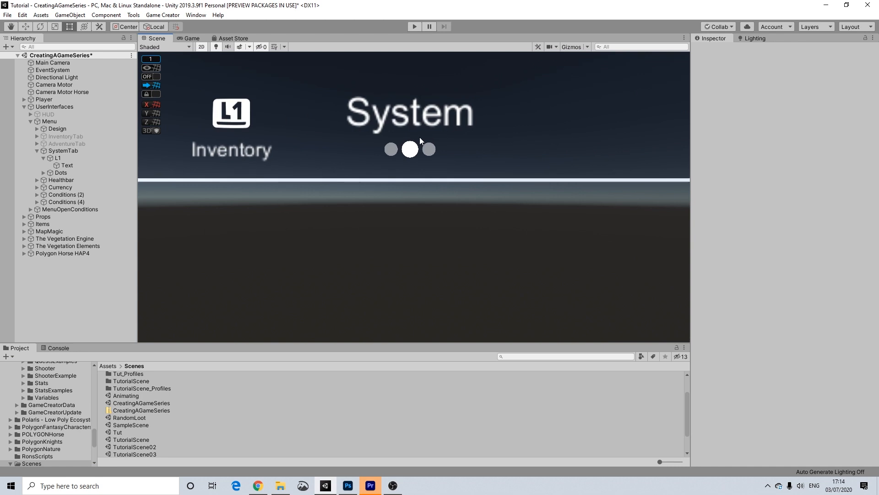
left_click(414, 155)
left_click(790, 112)
key("ctrl+c")
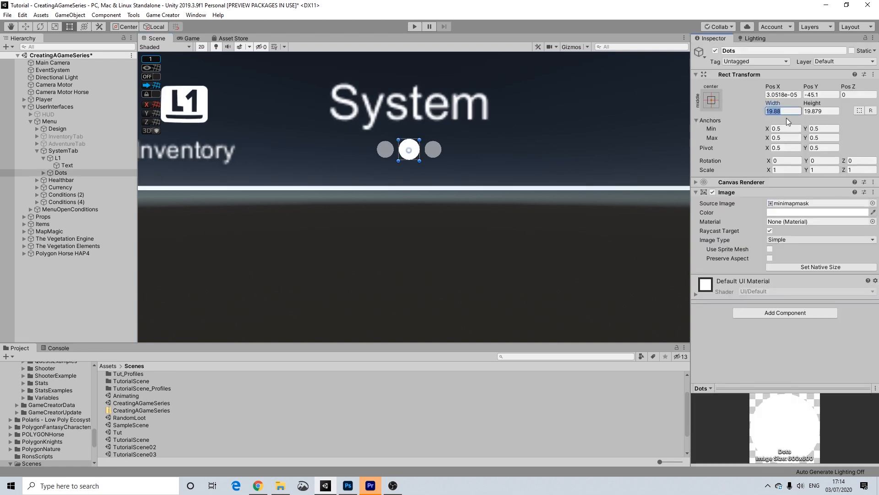
type("16")
key("Tab")
type("16")
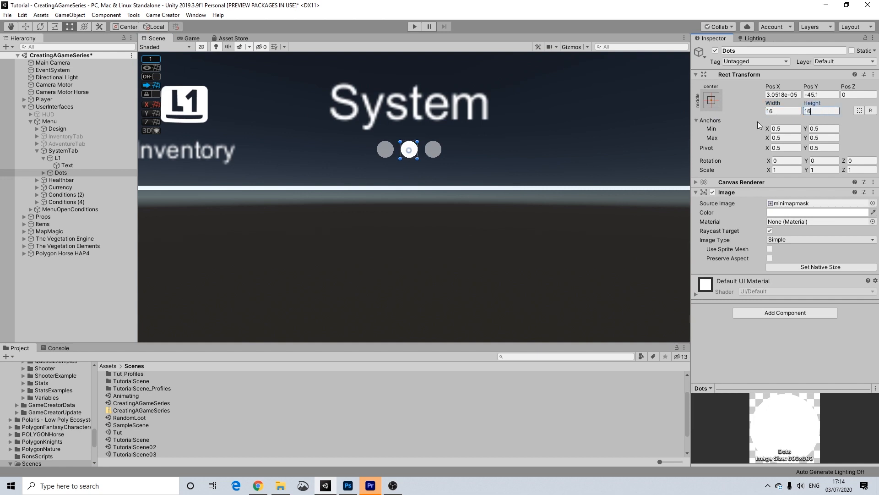
left_click(779, 212)
left_click(860, 376)
type("52")
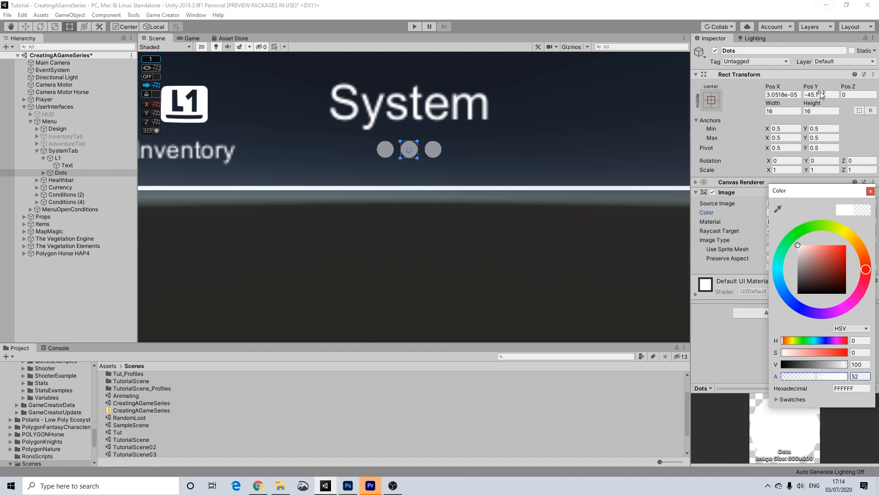
left_click(870, 191)
Make Dots (2) 19.88 wide and high with fully opaque colour (alpha 100).
left_click(430, 153)
left_click_drag(793, 111, 729, 109)
key("ctrl+v")
left_click_drag(830, 111, 789, 112)
key("ctrl+v")
left_click(801, 212)
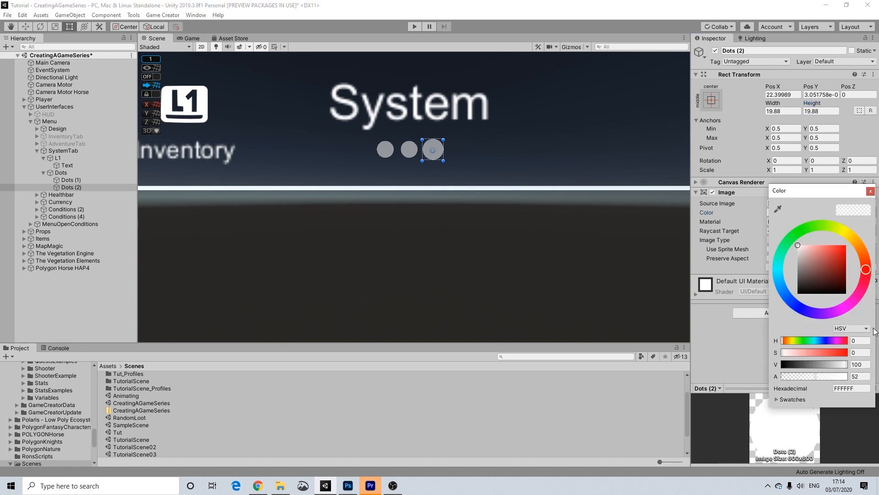
left_click(854, 376)
type("100")
left_click(870, 191)
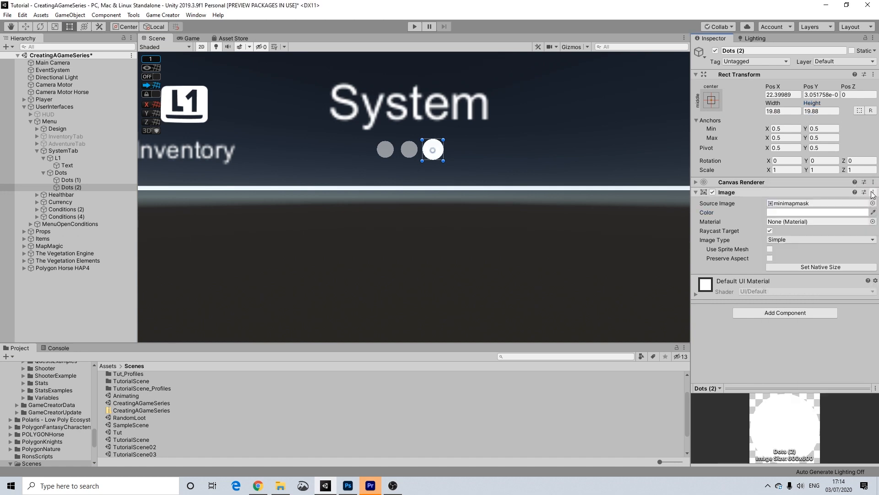
scroll(460, 146, "down", 5)
scroll(555, 195, "down", 6)
middle_click_drag(587, 218, 511, 180)
scroll(511, 180, "down", 5)
left_click(504, 107)
scroll(443, 192, "up", 5)
scroll(442, 196, "up", 4)
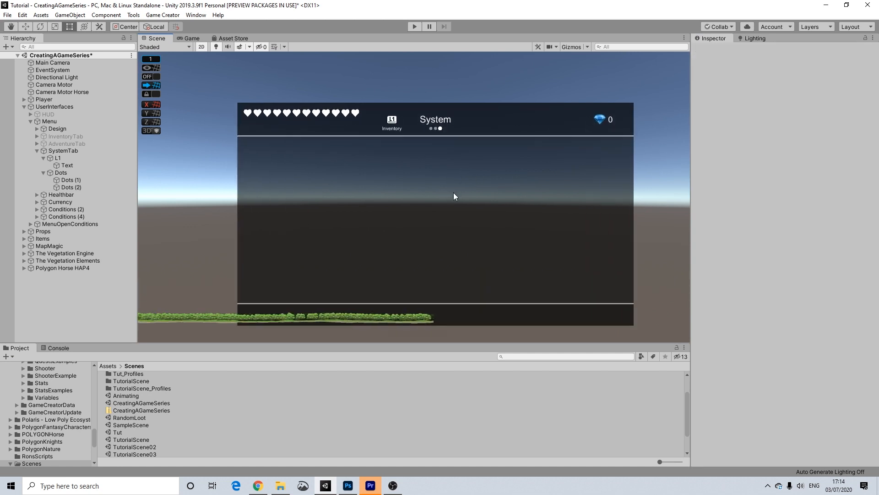
Disable SystemTab, re-enable InventoryTab, then disable the whole Menu object.
left_click(49, 150)
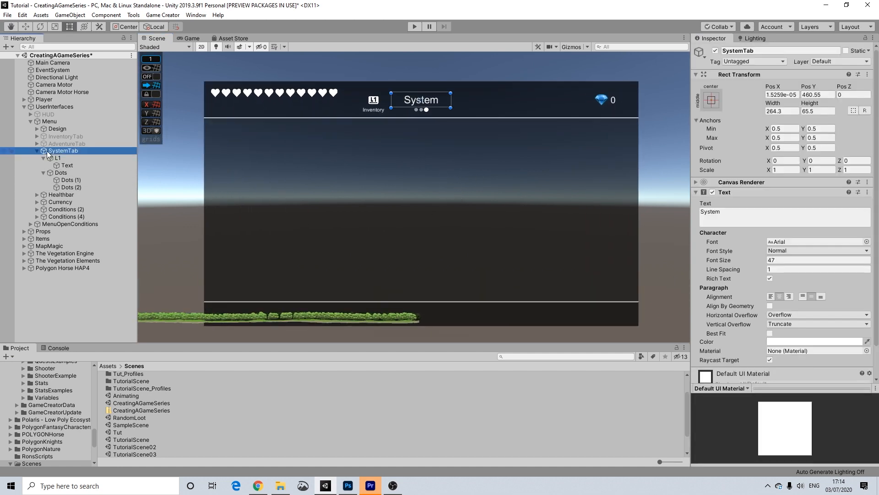
left_click(37, 150)
left_click(715, 50)
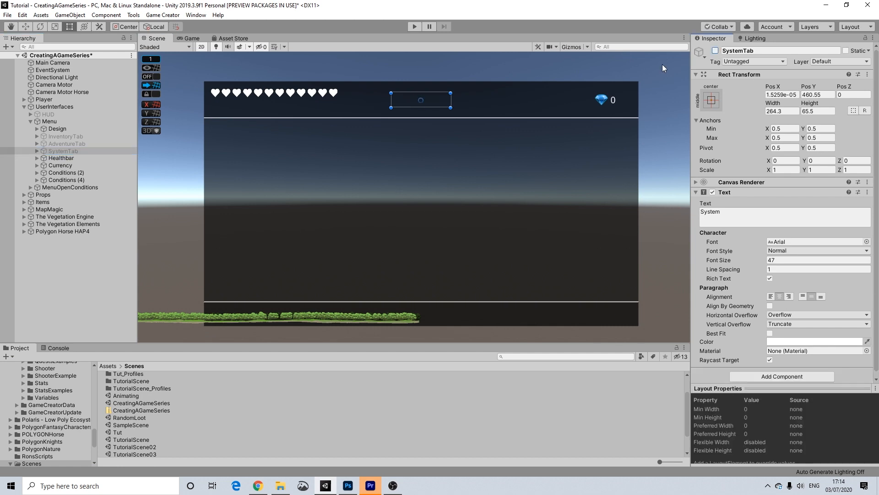
left_click(65, 137)
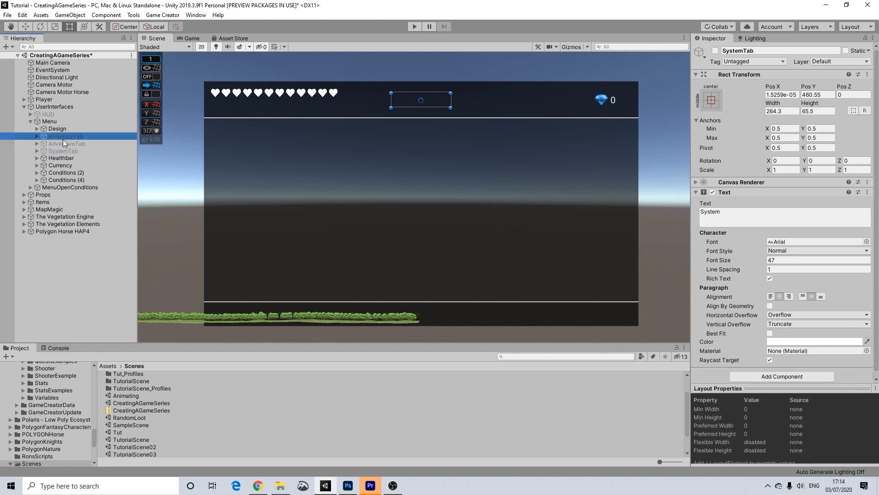
left_click(714, 51)
left_click(502, 69)
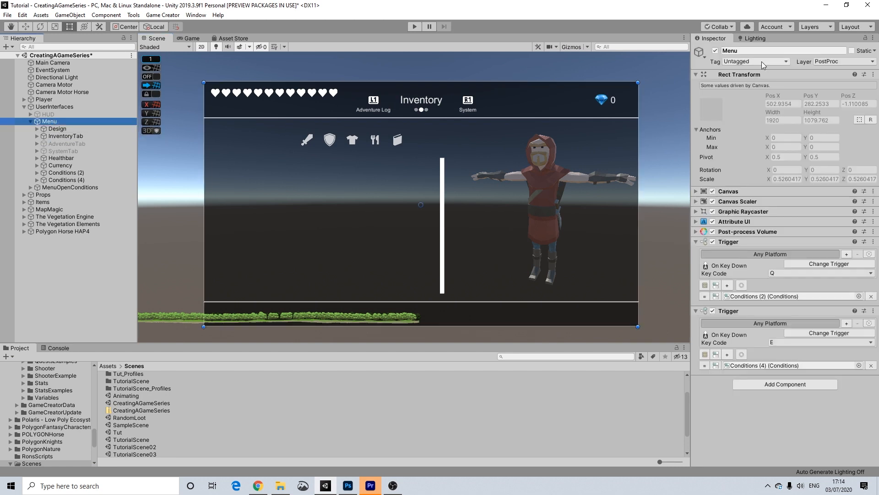
left_click(716, 51)
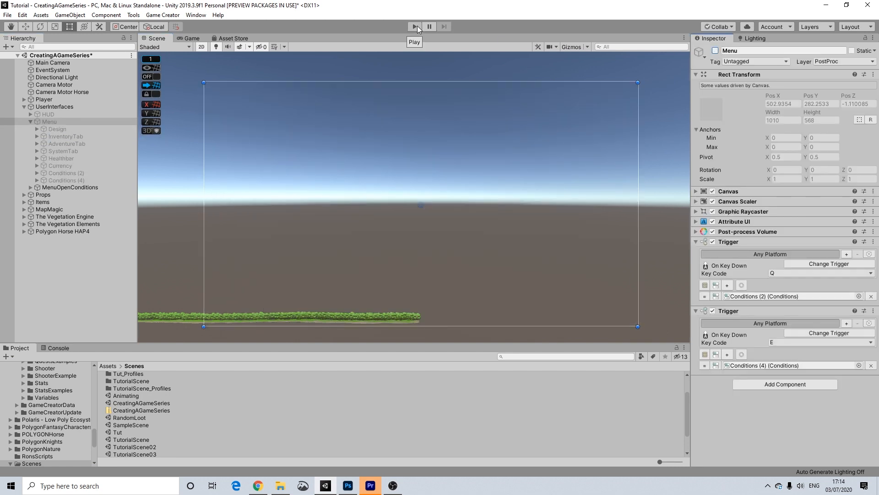
Enter Play mode, open the in-game menu with Tab, and flip through System, Inventory and Adventure Log with E/Q.
left_click(415, 27)
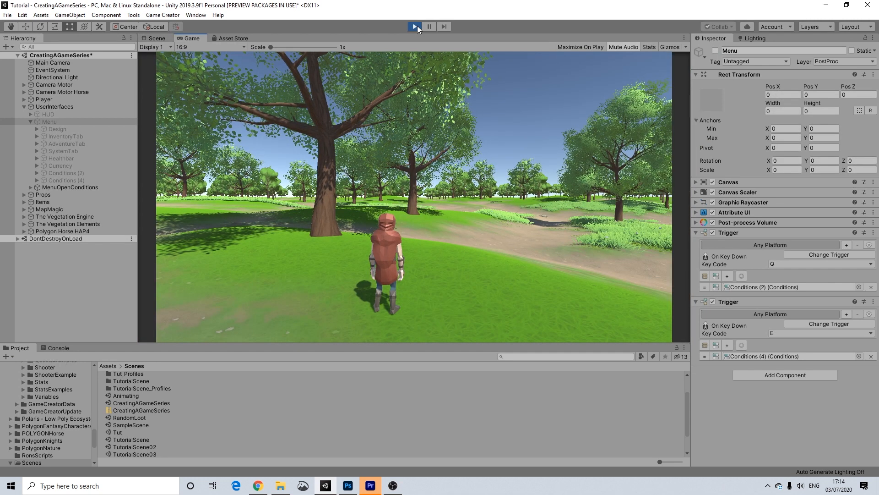
key("Tab")
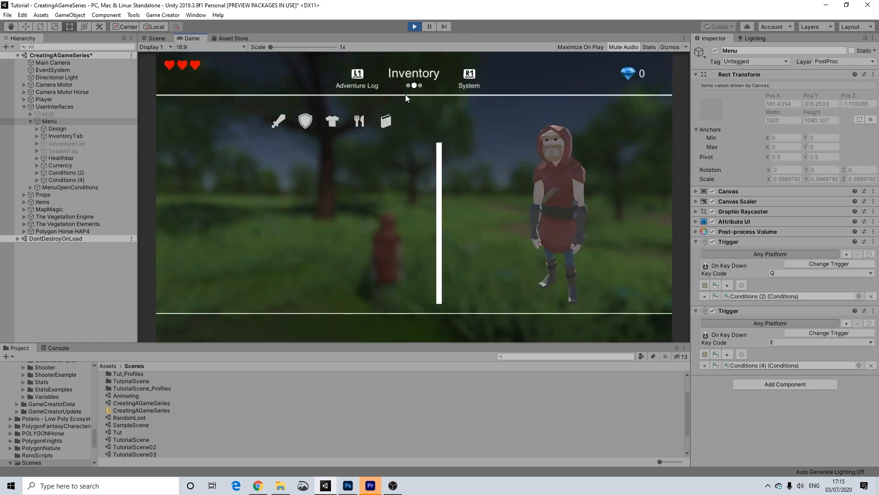
key("e")
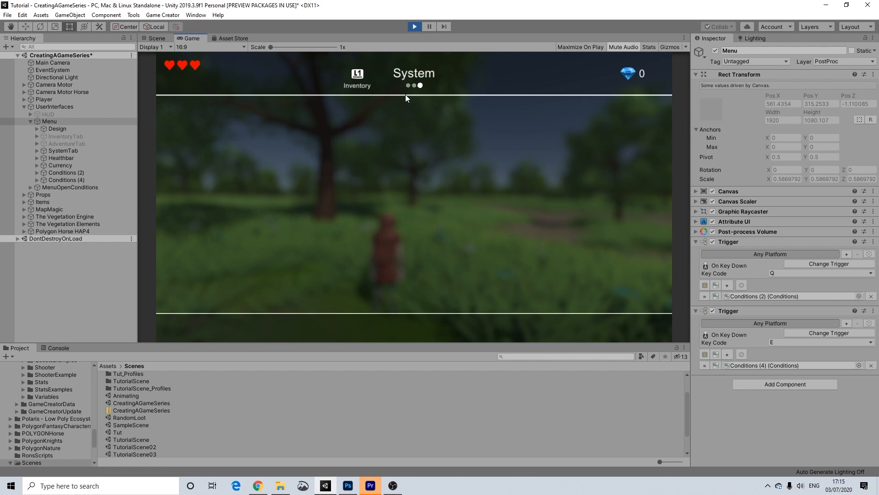
key("q")
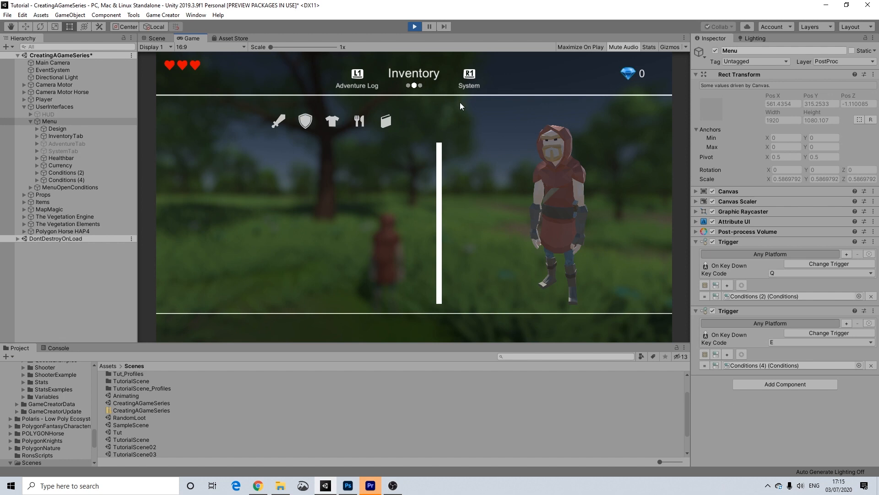
key("q")
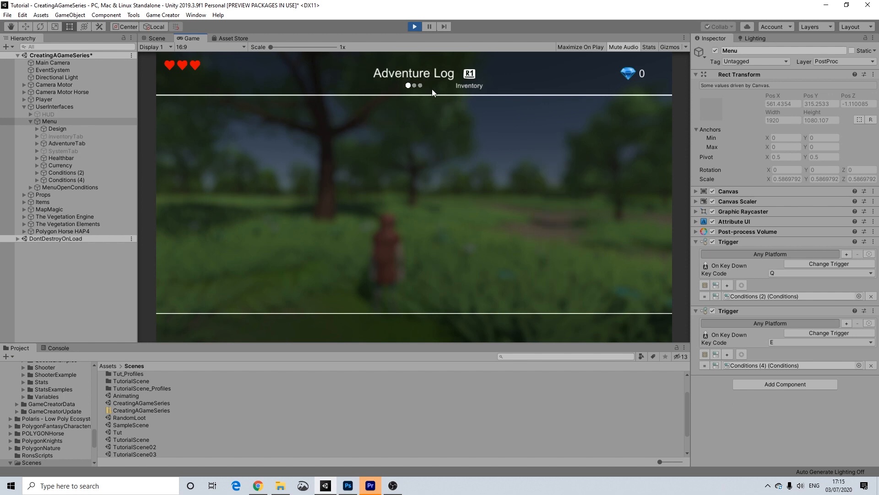
Cycle the pause menu pages repeatedly with Q and E, ending on Inventory.
key("e")
key("e")
key("q")
key("q")
key("e")
key("e")
key("q")
key("q")
key("e")
key("e")
key("q")
key("q")
key("e")
key("e")
key("q")
key("q")
key("e")
key("e")
key("q")
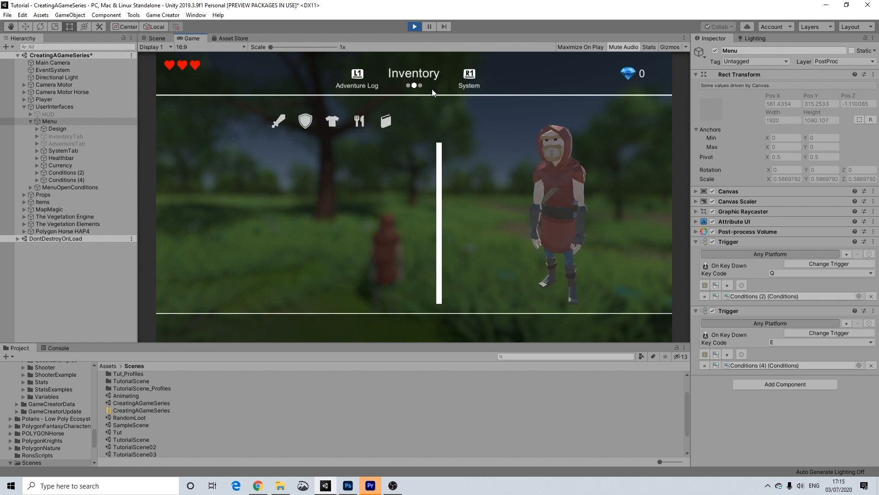
key("q")
key("e")
key("e")
key("q")
key("q")
key("e")
key("q")
key("e")
key("e")
key("q")
key("q")
key("e")
key("q")
key("q")
key("e")
key("e")
key("q")
key("q")
key("e")
Stop Play mode, enable the Menu canvas and frame it in the Scene view.
left_click(418, 27)
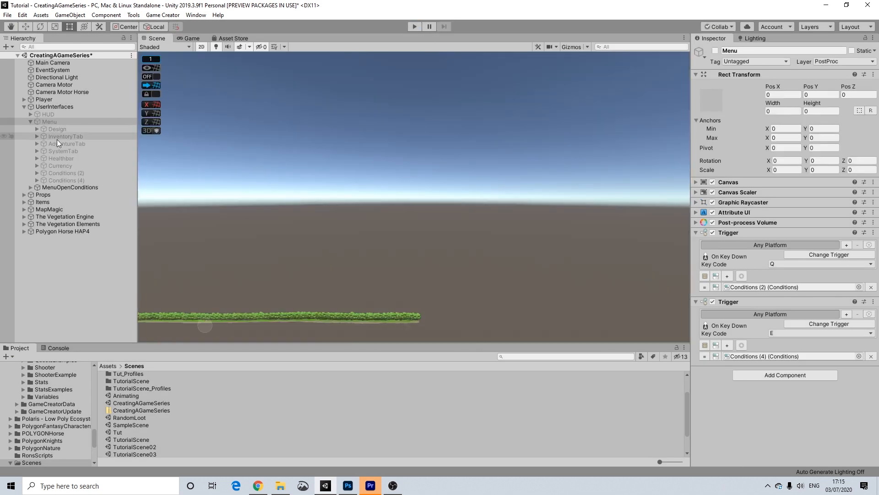
left_click(53, 122)
left_click(715, 51)
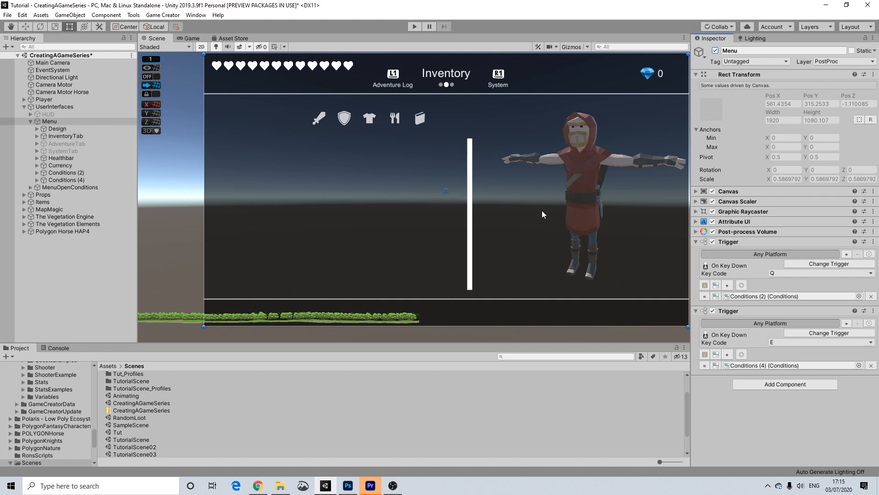
key("f")
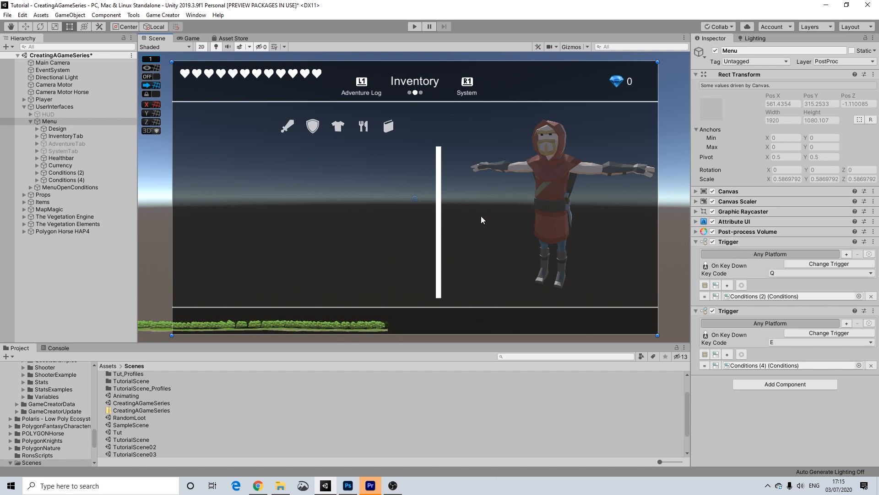
middle_click_drag(481, 215, 474, 207)
middle_click_drag(446, 133, 445, 141)
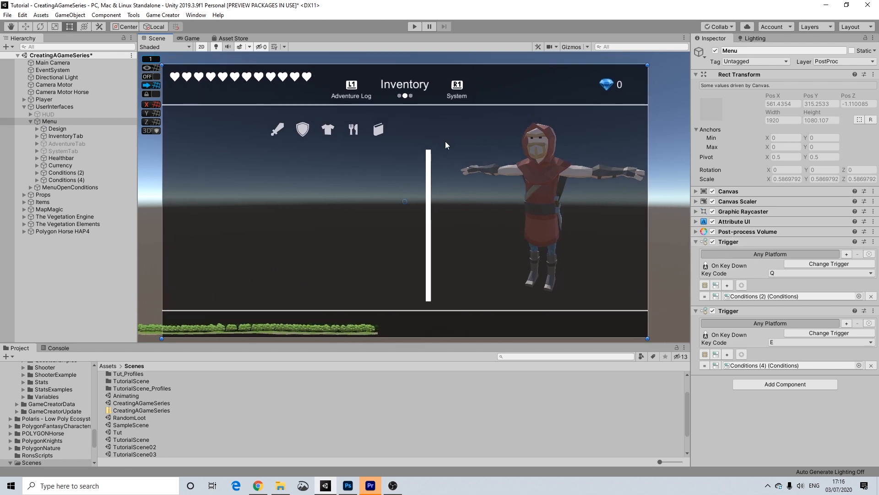
Hide InventoryTab and enable SystemTab so the System page shows.
left_click(65, 136)
left_click(716, 51)
left_click(64, 143)
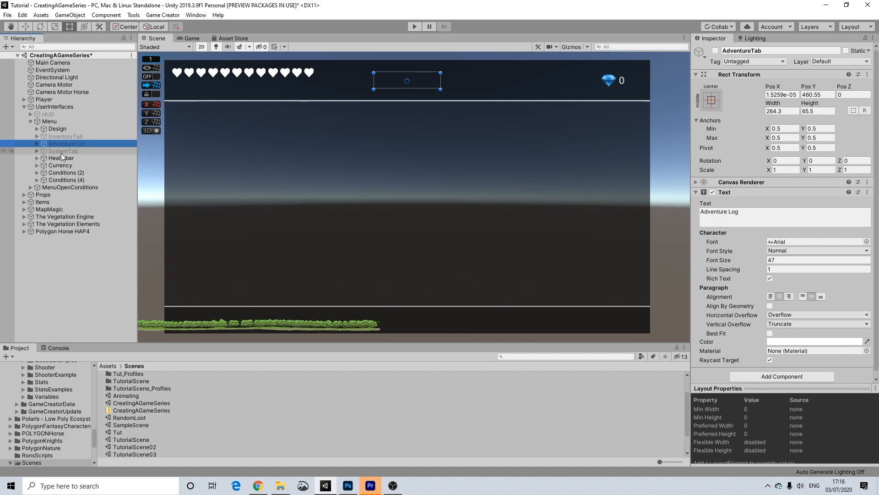
left_click(62, 152)
left_click(714, 52)
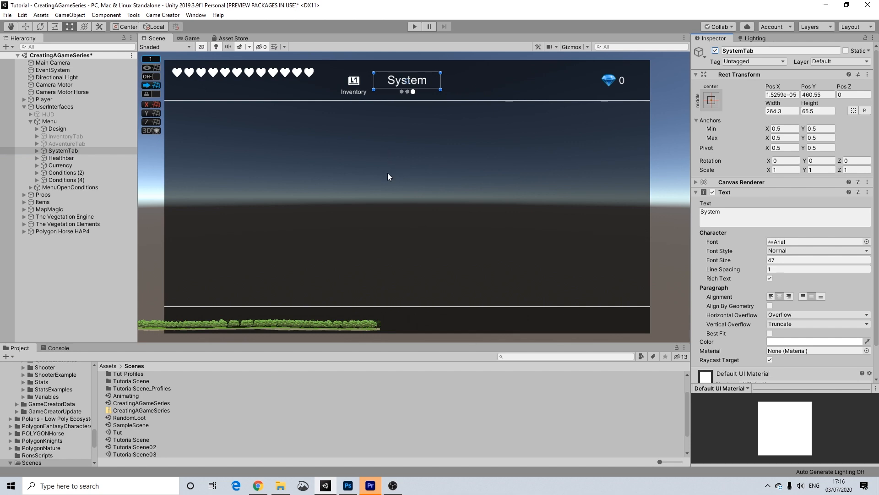
left_click(37, 151)
left_click(43, 158)
Add a Game Creator UI Button from SystemTab's context menu and move it to the menu's upper left.
left_click(44, 166)
right_click(57, 151)
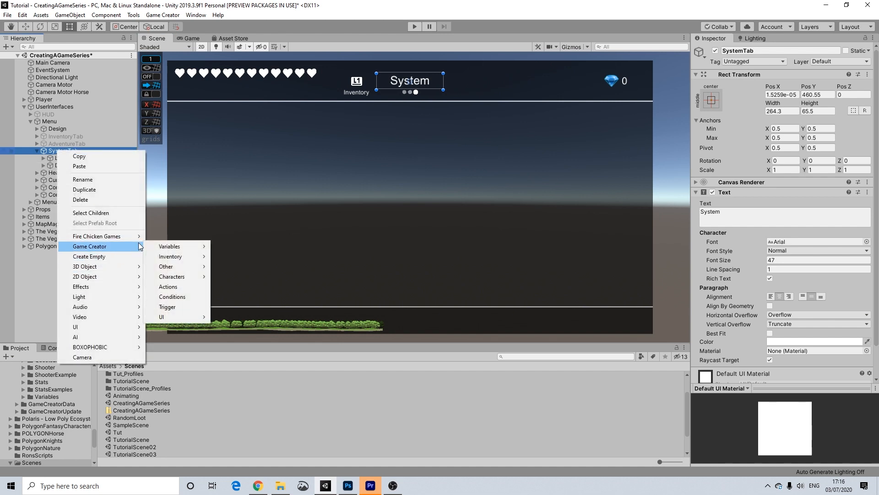
mouse_move(137, 239)
mouse_move(183, 248)
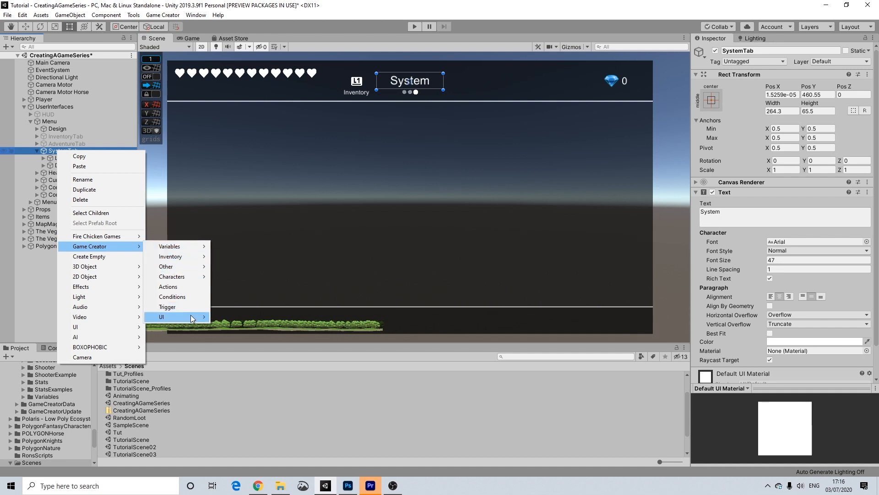
mouse_move(205, 315)
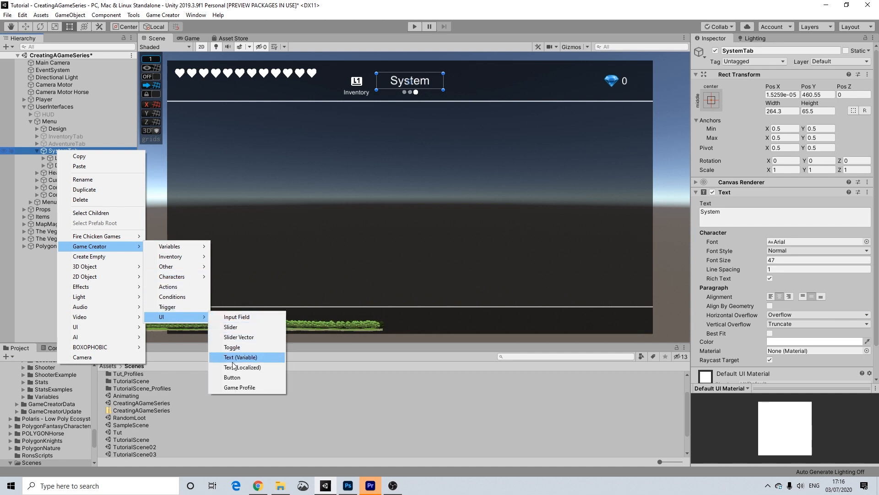
left_click(235, 376)
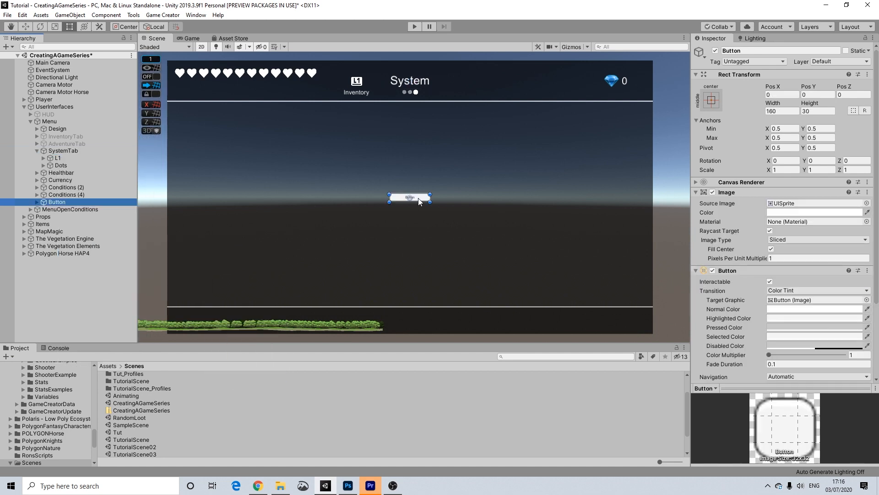
left_click_drag(420, 198, 259, 143)
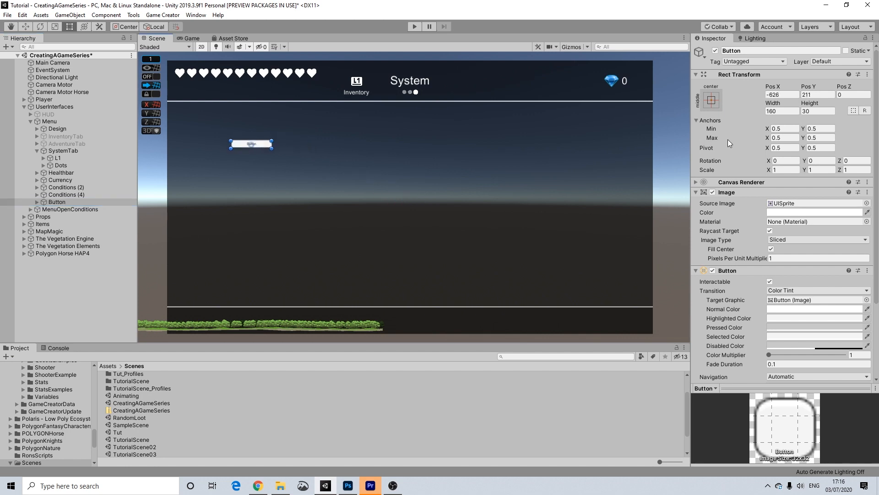
Size the button 332×70 and make its background black at alpha 60.
left_click(772, 111)
type("332")
key("Tab")
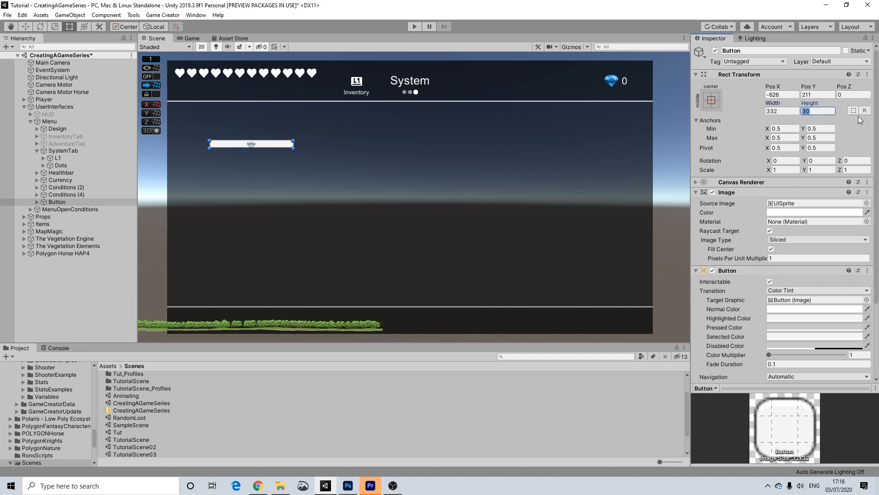
type("70")
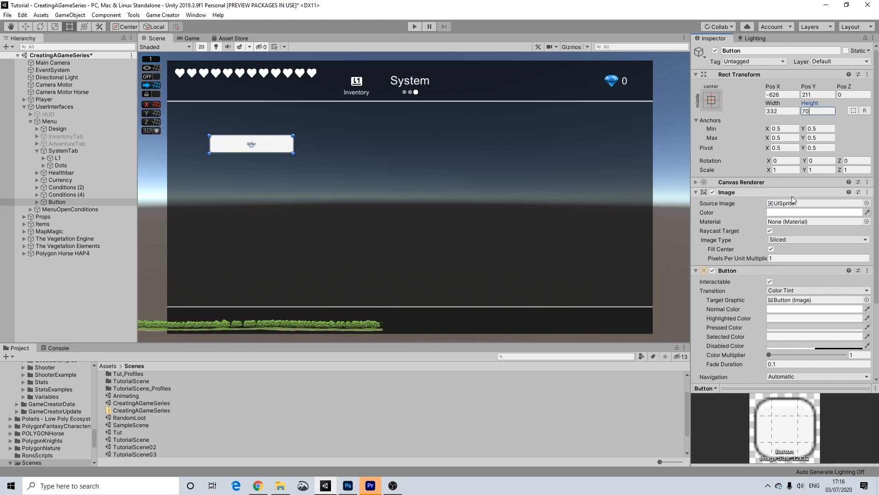
left_click(806, 212)
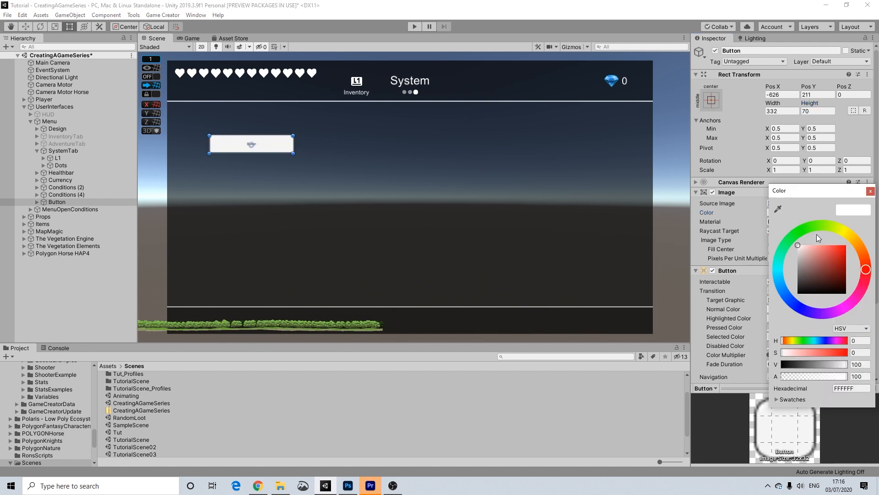
left_click(820, 273)
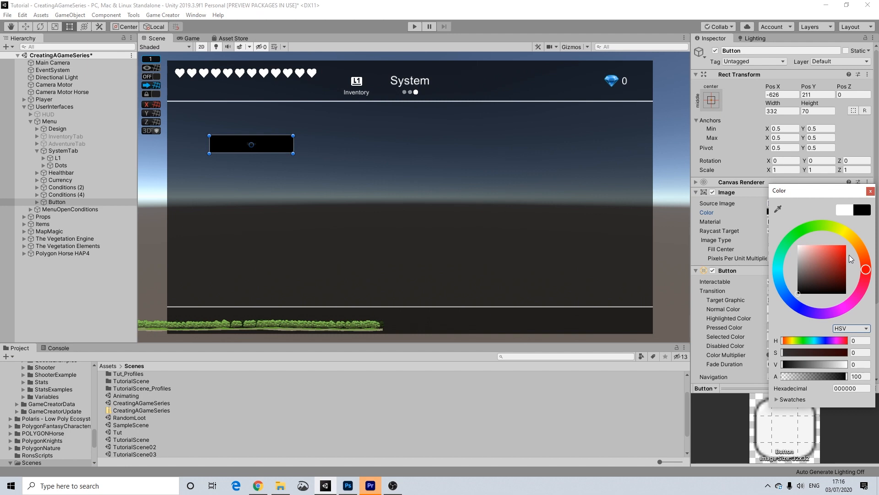
left_click(871, 191)
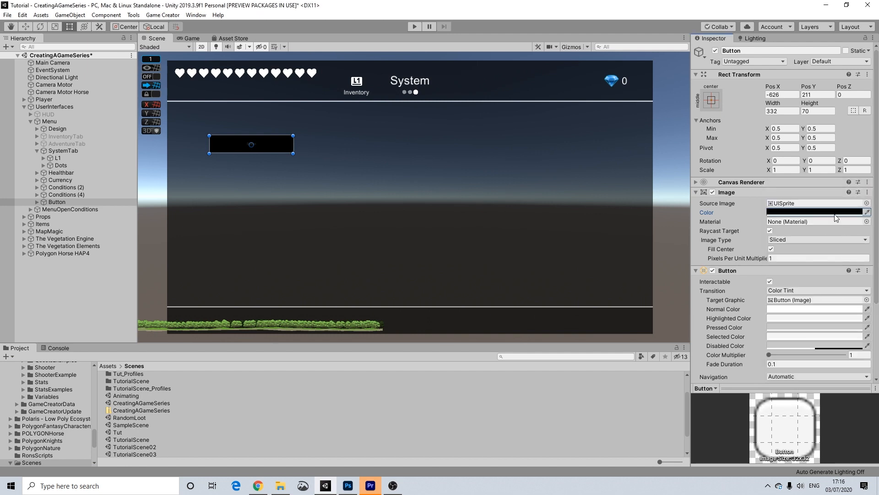
left_click(820, 212)
left_click_drag(863, 377, 795, 374)
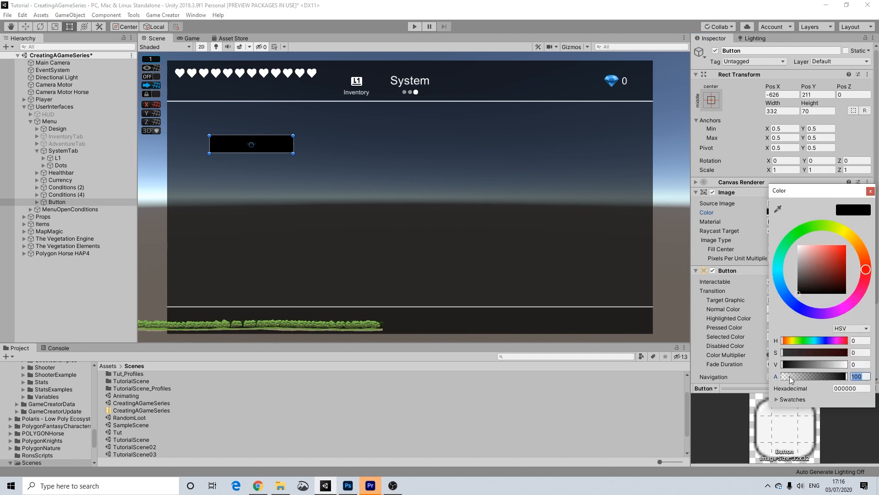
type("60")
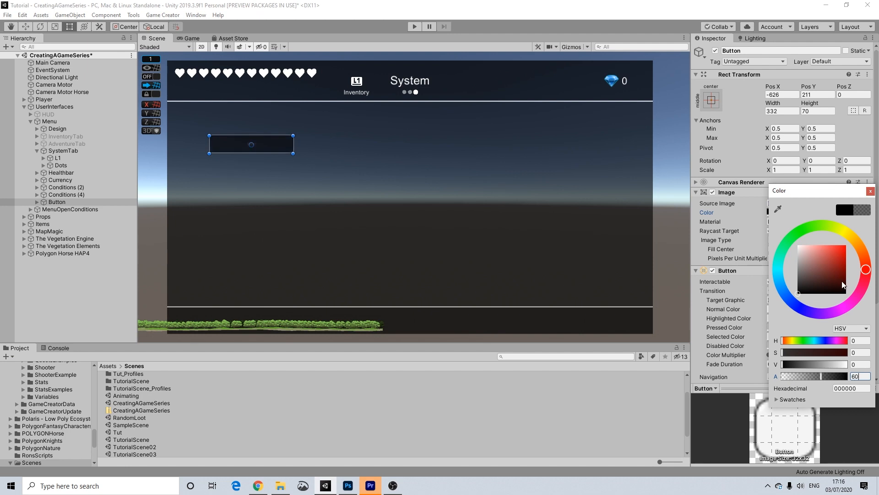
left_click(870, 191)
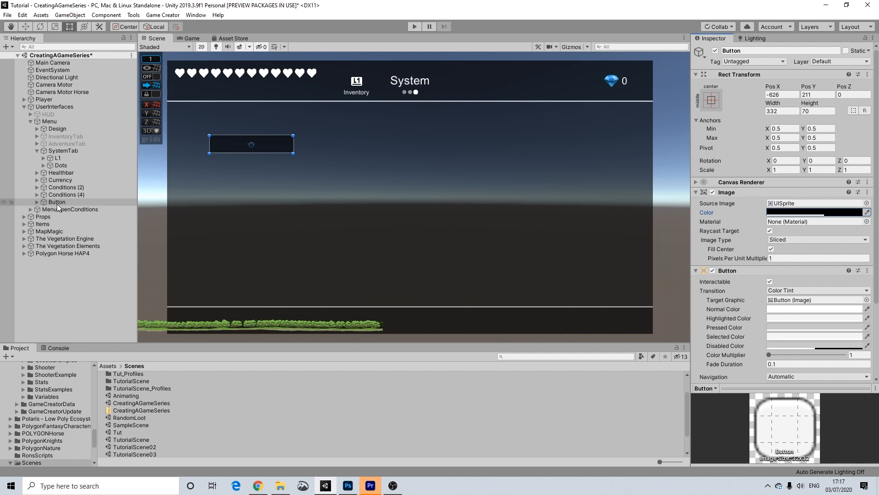
Parent the button under SystemTab and give it a Save Game action.
left_click_drag(52, 203, 56, 153)
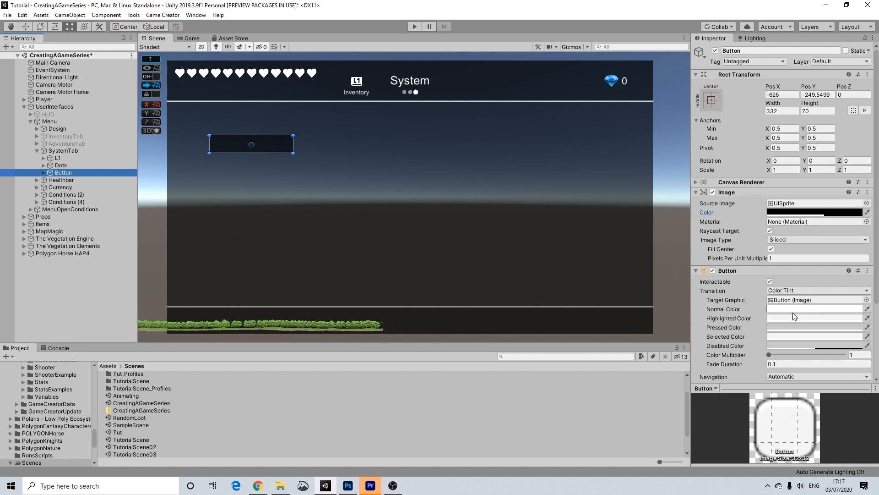
scroll(827, 339, "down", 5)
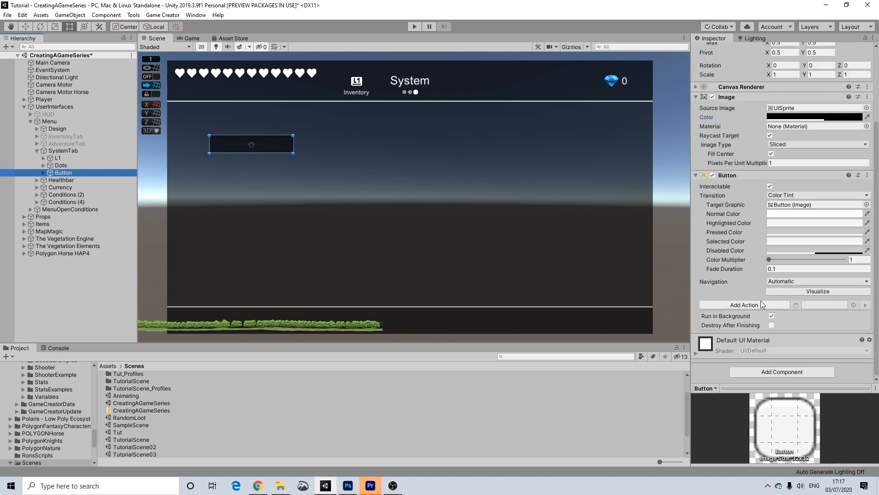
left_click(737, 307)
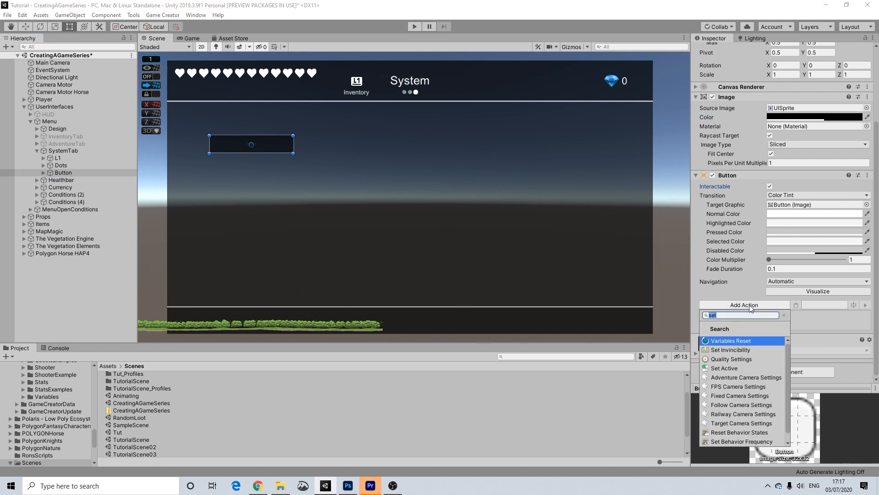
type("save")
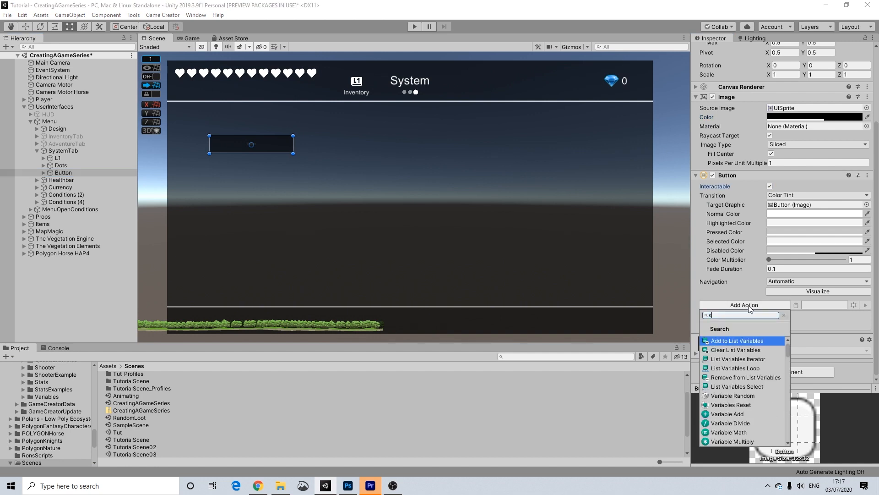
left_click(726, 377)
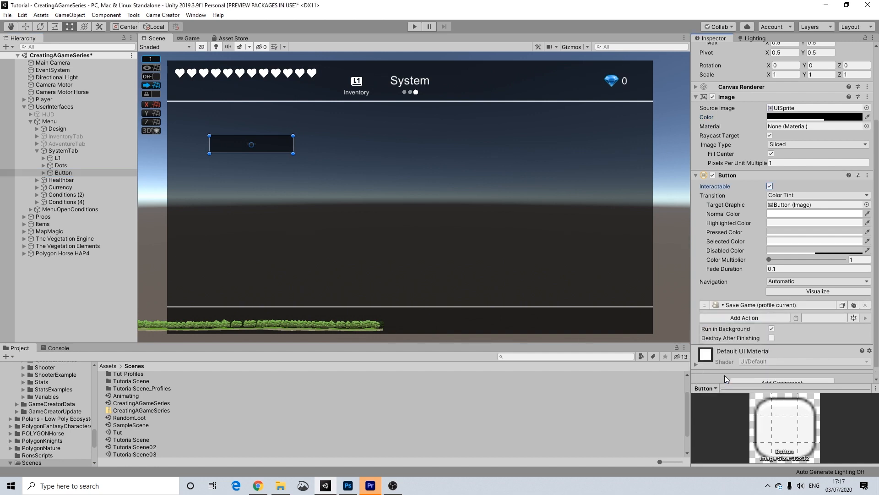
Rename the button object to SaveButton.
scroll(812, 206, "up", 4)
left_click(742, 51)
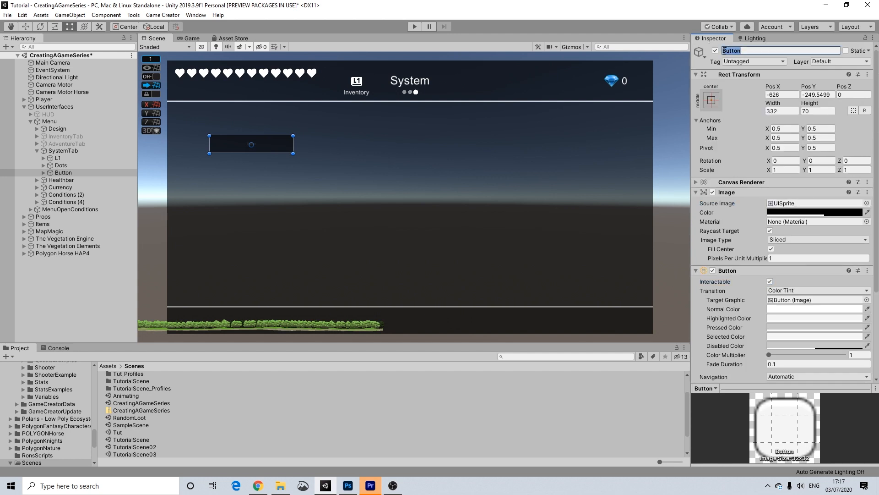
type("Save")
key("Return")
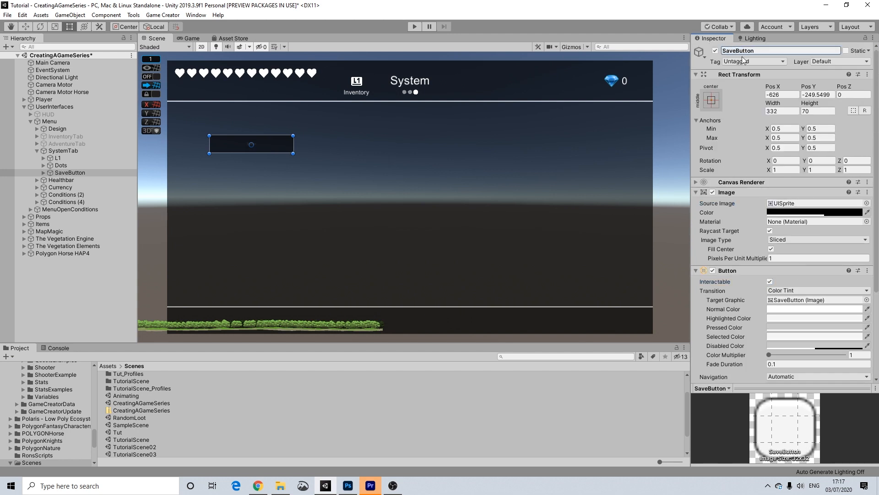
Change SaveButton's Text child to read 'Save' in white at font size 45.
left_click(43, 172)
left_click(68, 180)
left_click(719, 219)
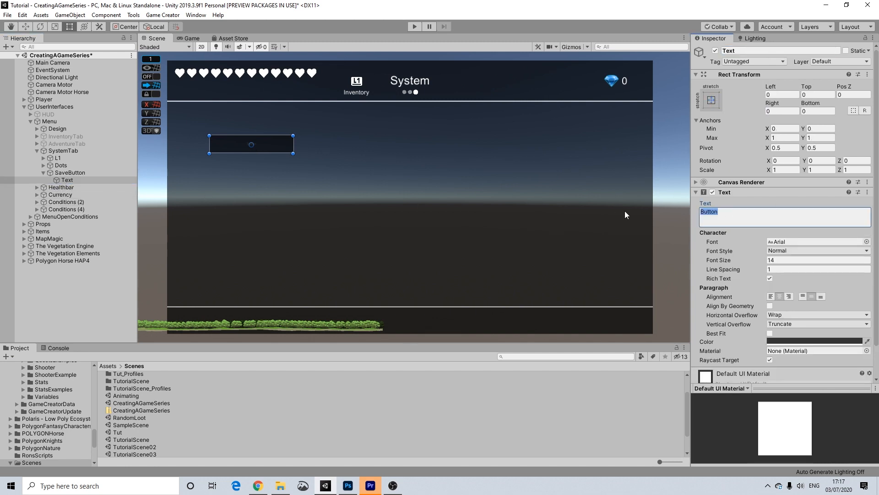
type("Save")
left_click(791, 342)
left_click_drag(825, 276, 796, 243)
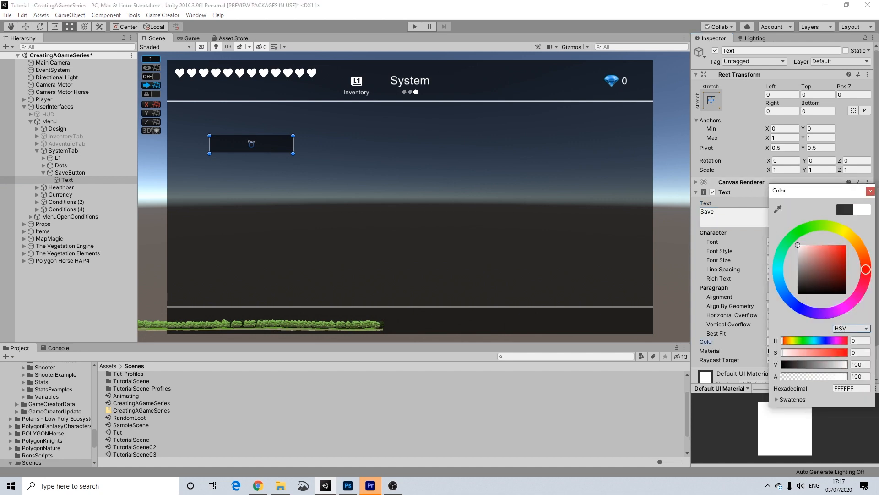
left_click(871, 191)
left_click(769, 260)
type("40")
key("BackSpace")
type("5")
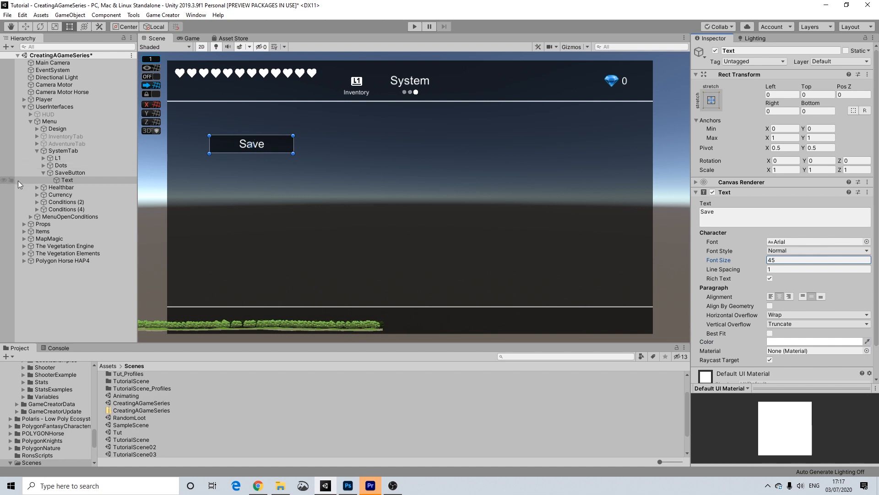
left_click(66, 173)
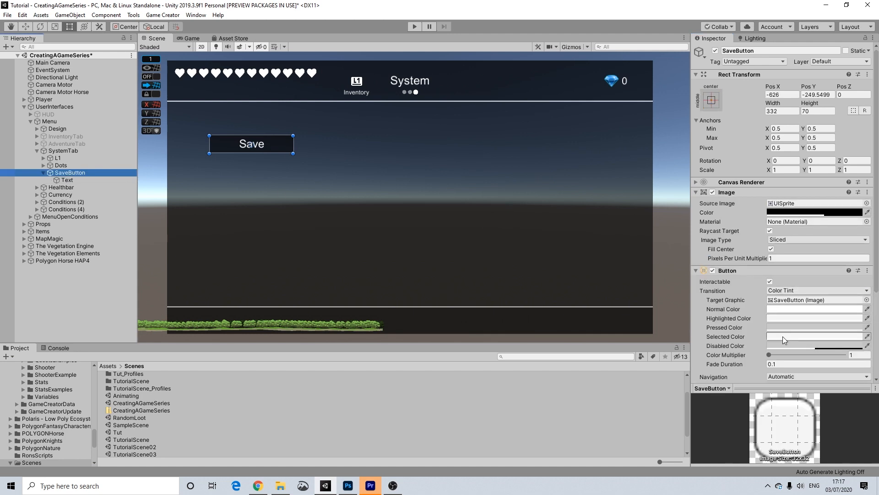
Set the Save button's normal tint to black at alpha 60 and its image alpha to 100.
left_click(785, 309)
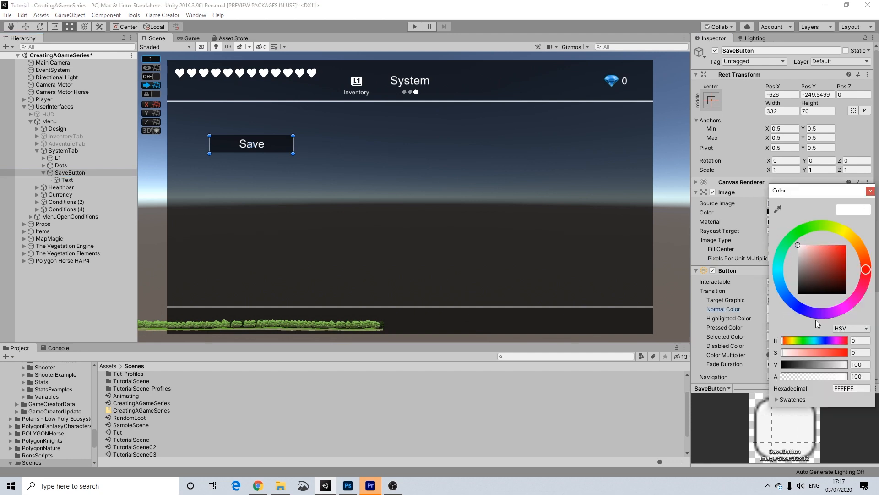
left_click_drag(810, 284, 751, 342)
left_click_drag(866, 377, 803, 375)
type("60")
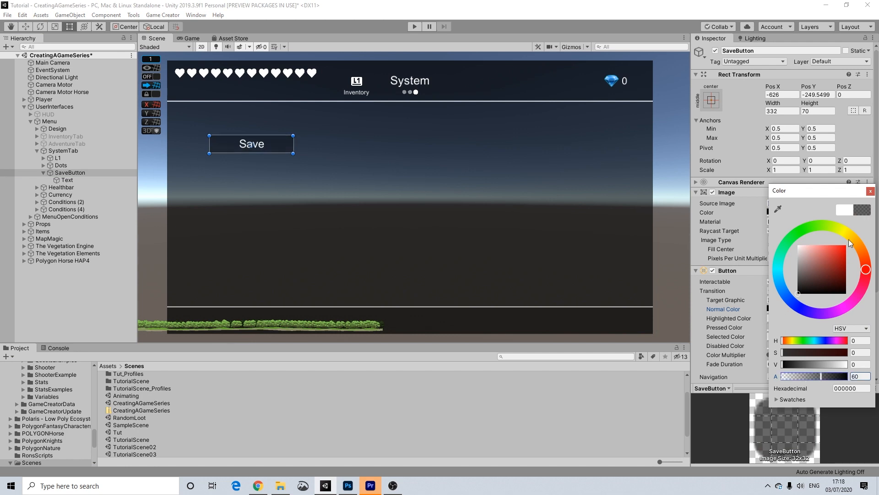
left_click(870, 191)
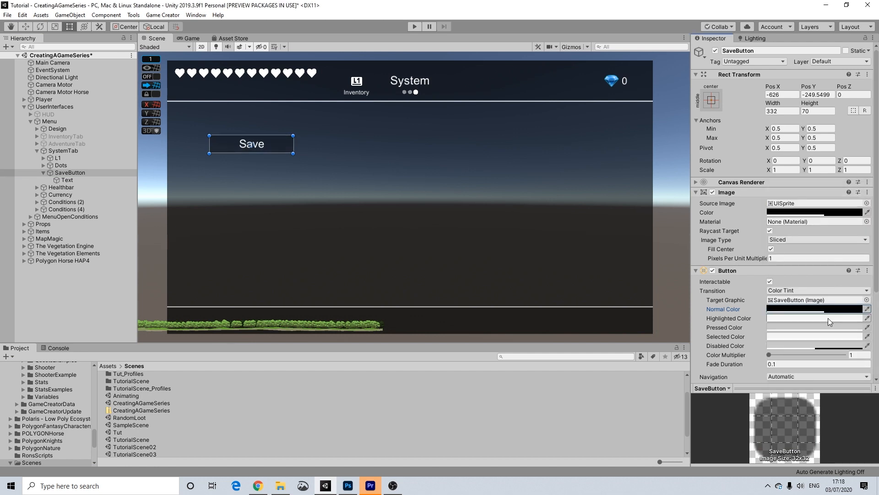
left_click(838, 212)
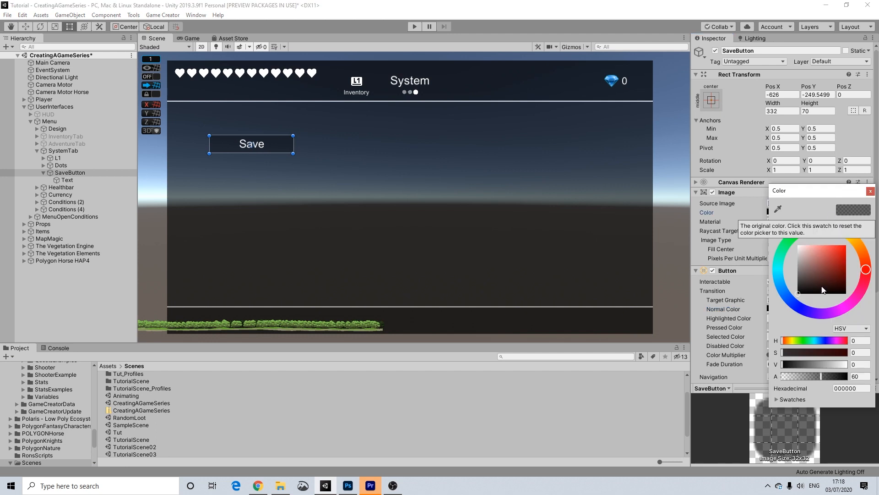
left_click_drag(821, 375, 876, 376)
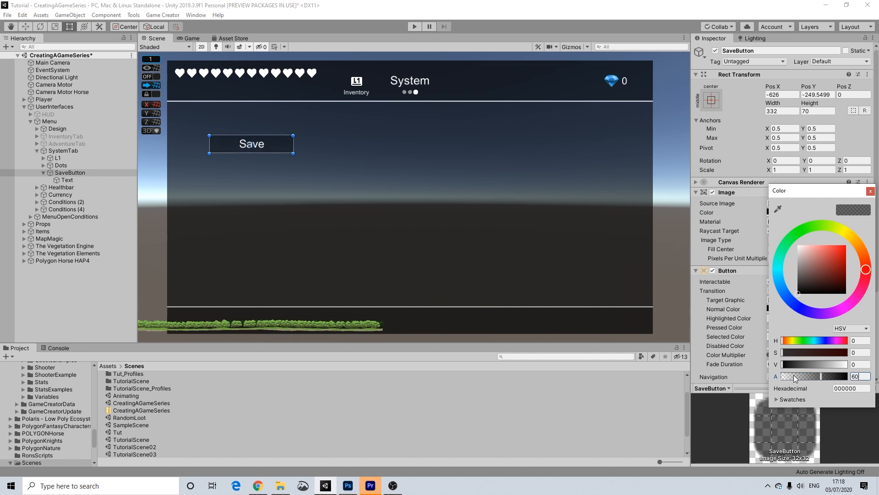
left_click(870, 190)
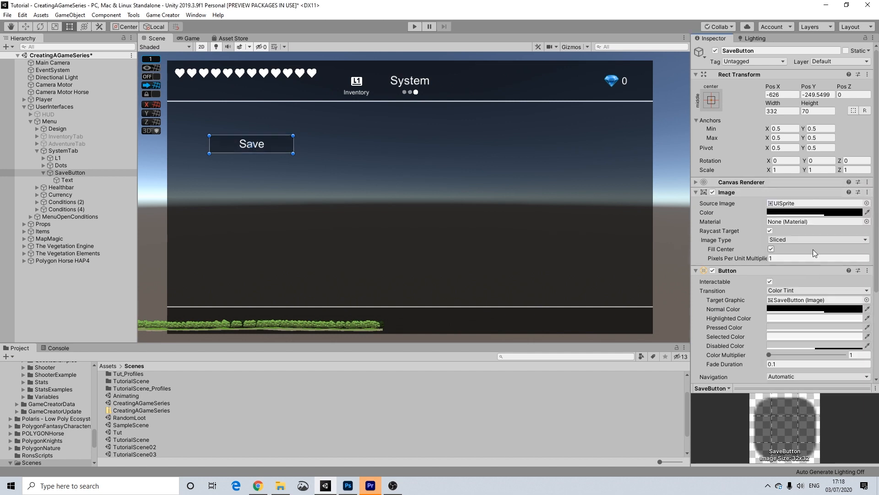
Set the Save button's highlighted tint to mid grey A6A6A6.
left_click(796, 320)
mouse_move(809, 275)
left_mouse_down()
mouse_move(770, 295)
mouse_move(744, 263)
mouse_move(732, 277)
mouse_move(725, 263)
mouse_move(718, 276)
left_mouse_up()
left_click(870, 191)
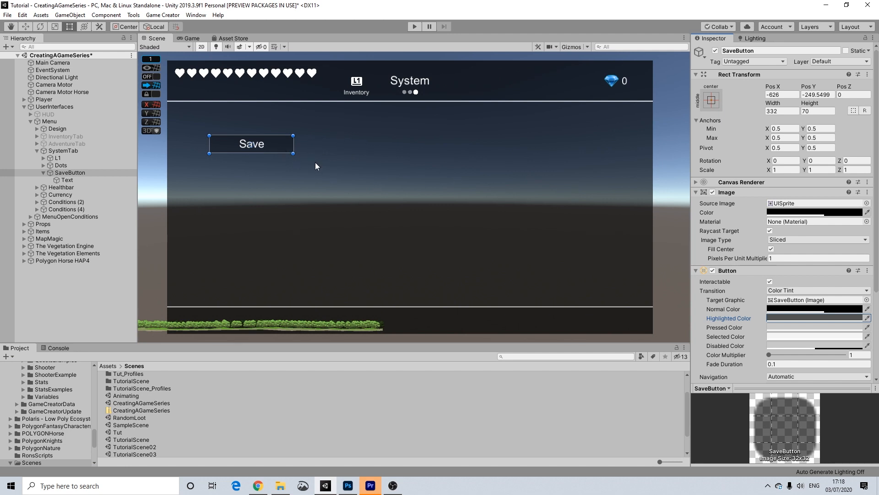
middle_click_drag(273, 149, 304, 153)
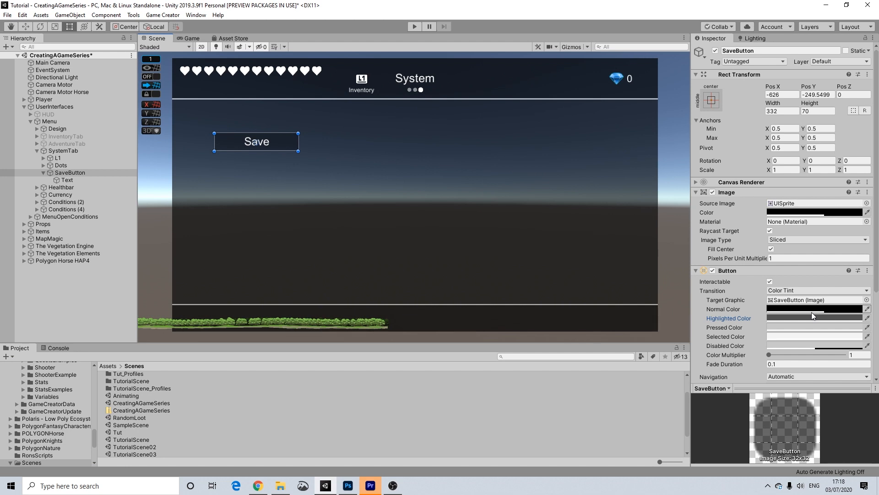
Set the Save button's pressed tint to grey and its selected tint to black at alpha 60.
left_click(790, 329)
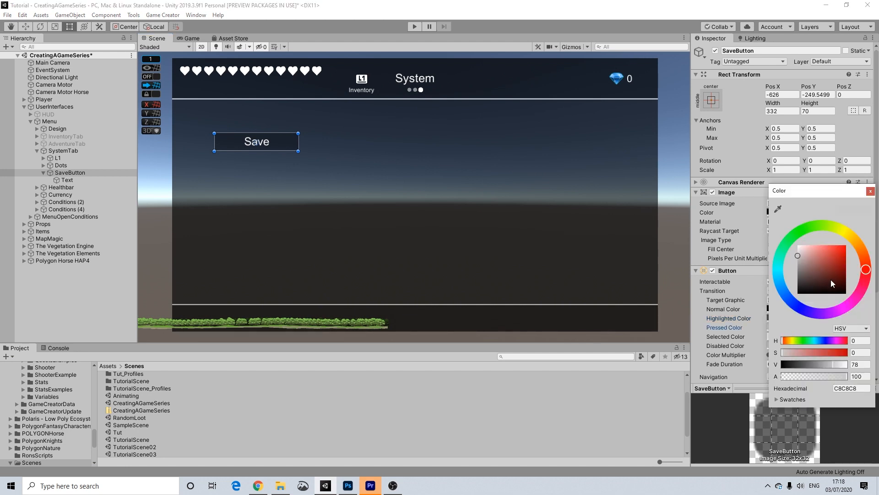
left_click_drag(768, 271, 752, 283)
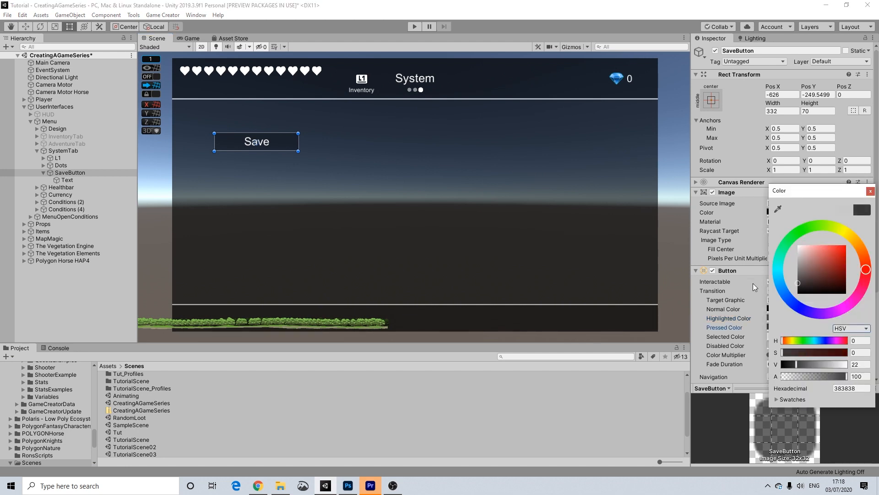
left_click(871, 191)
left_click(792, 329)
mouse_move(811, 273)
left_mouse_down()
mouse_move(786, 288)
mouse_move(775, 258)
mouse_move(763, 266)
left_mouse_up()
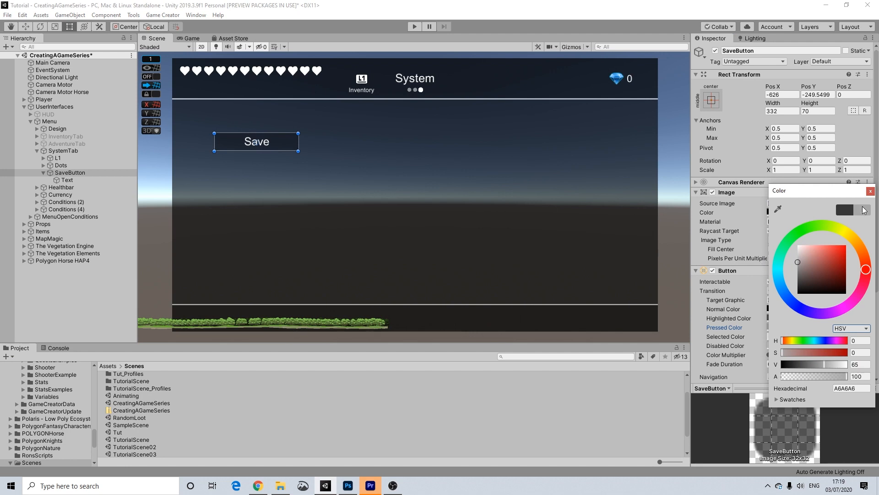
left_click(870, 191)
left_click(799, 336)
left_click_drag(815, 293, 792, 295)
left_click(862, 374)
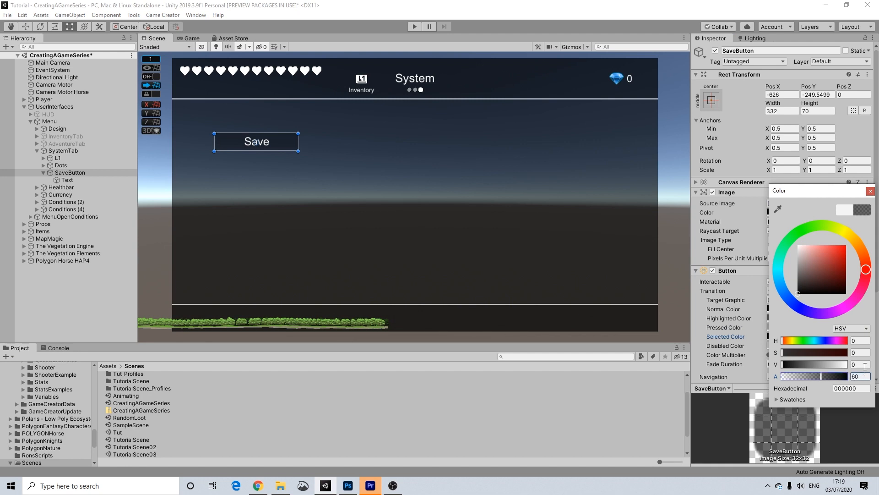
left_click(870, 191)
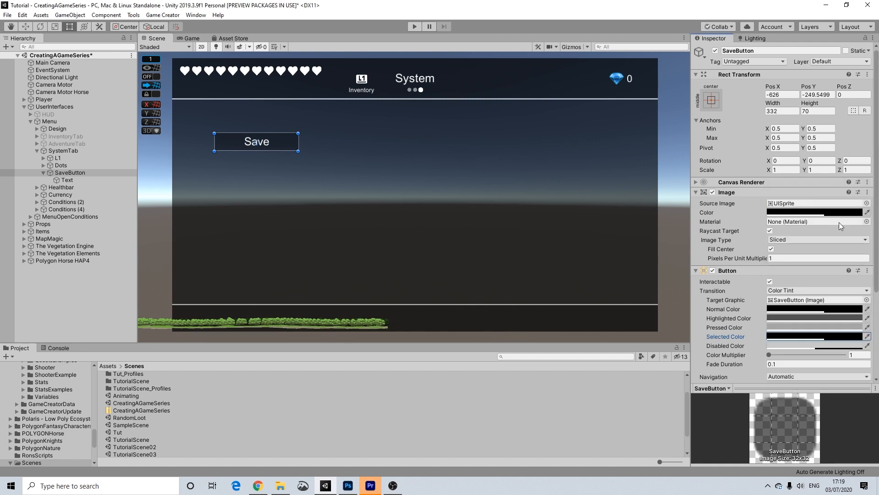
Try a black disabled tint, then undo it so it stays light grey.
left_click(844, 345)
left_click_drag(813, 298, 730, 325)
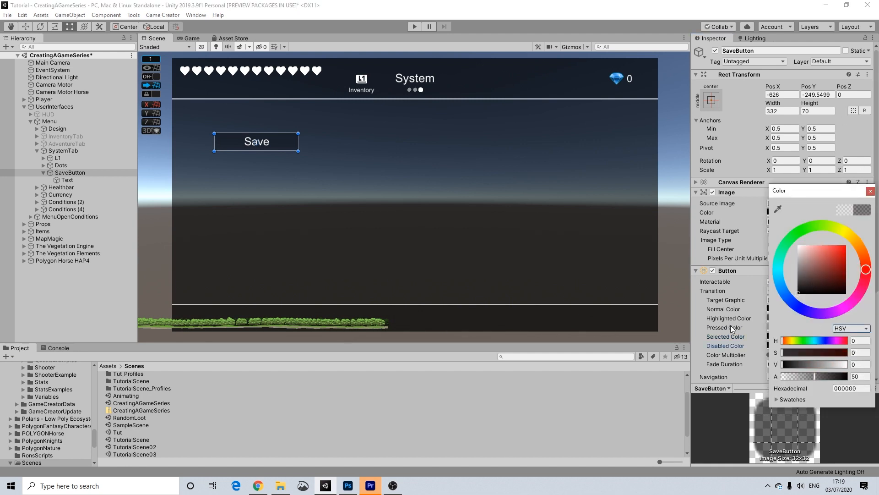
left_click(871, 191)
key("ctrl+z")
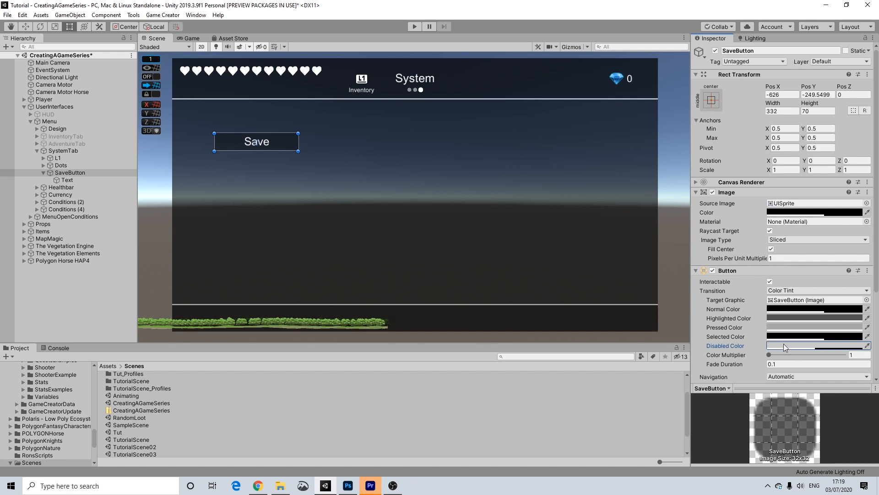
left_click(291, 146)
left_click(77, 174)
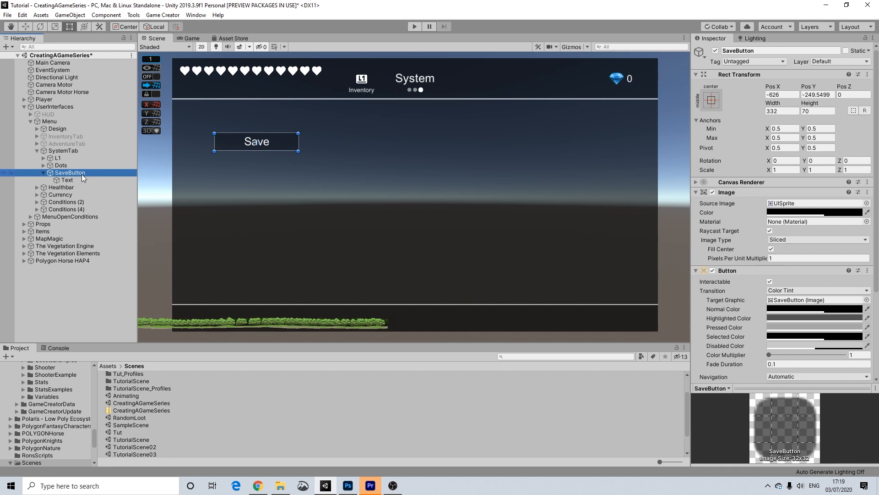
Duplicate SaveButton and rename the copy from 'SaveButton (1)' to LoadButton.
key("ctrl+d")
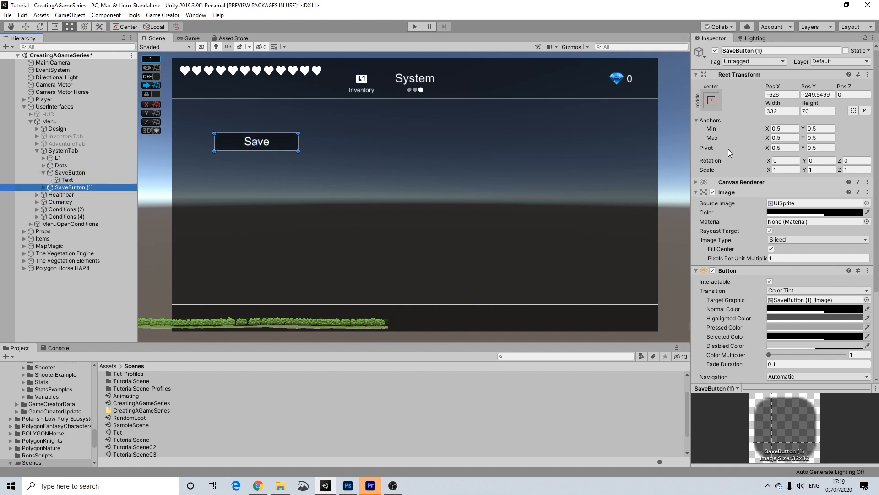
left_click(765, 51)
left_click_drag(763, 51, 666, 57)
key("BackSpace")
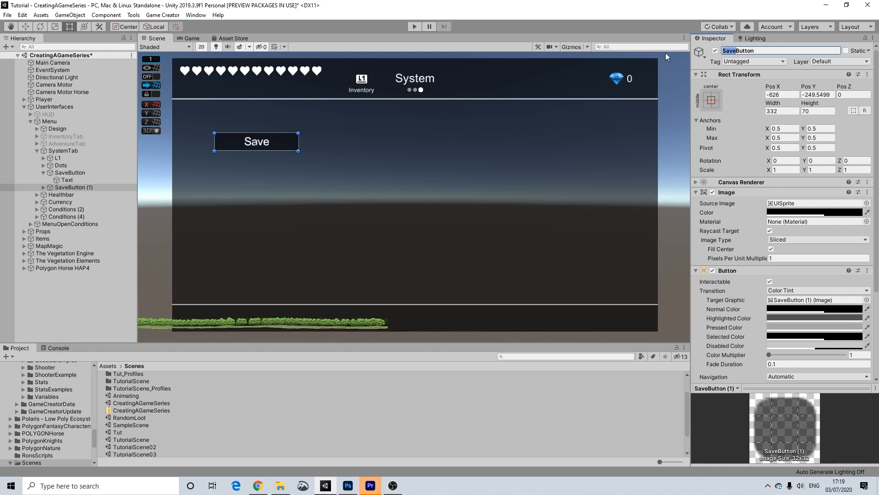
type("Load")
key("Return")
Position LoadButton just below Save and change its Text label to Load.
left_click_drag(284, 139, 284, 172)
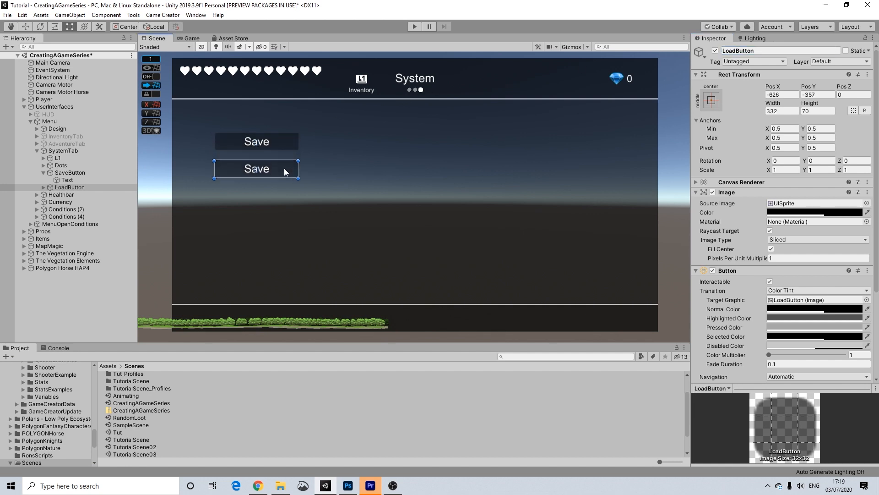
left_click_drag(275, 168, 281, 166)
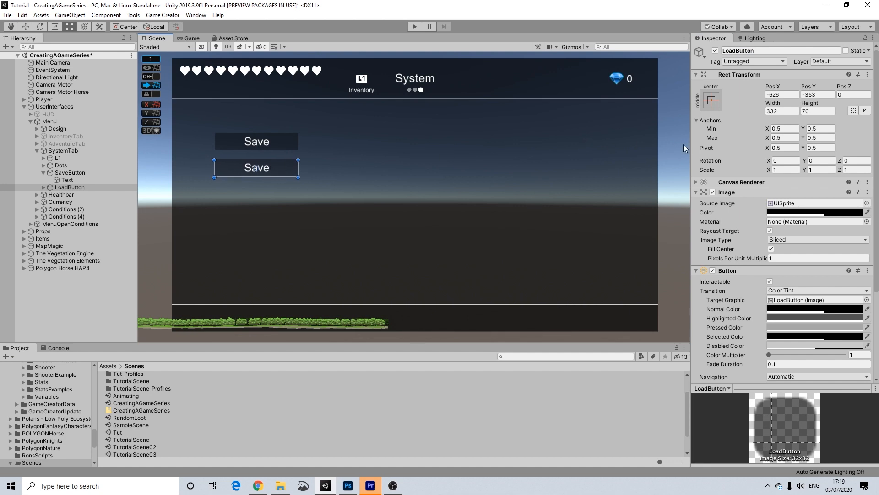
left_click(43, 187)
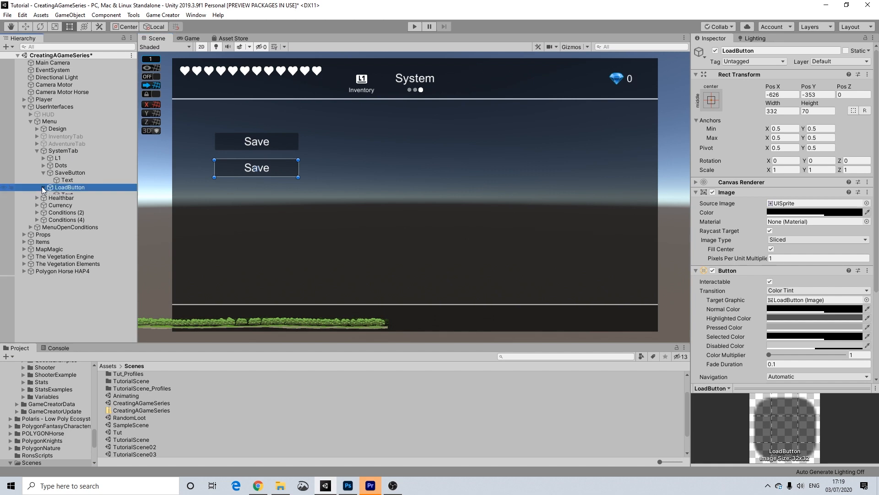
left_click(64, 194)
left_click(751, 216)
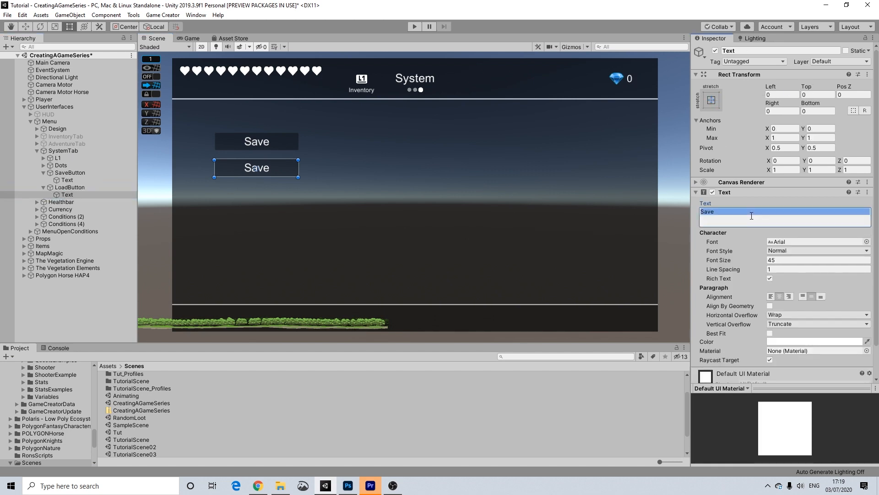
type("Load")
Replace LoadButton's Save Game action with a Load Game action.
scroll(772, 272, "down", 2)
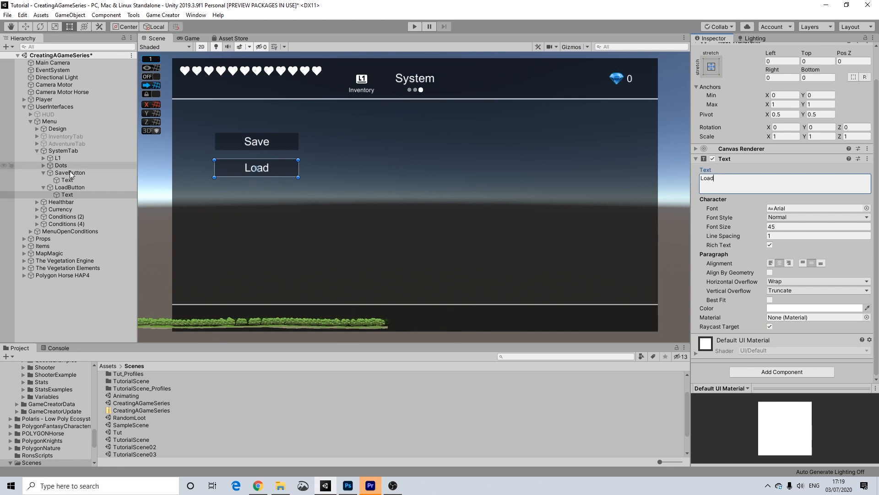
left_click(70, 187)
scroll(803, 327, "down", 5)
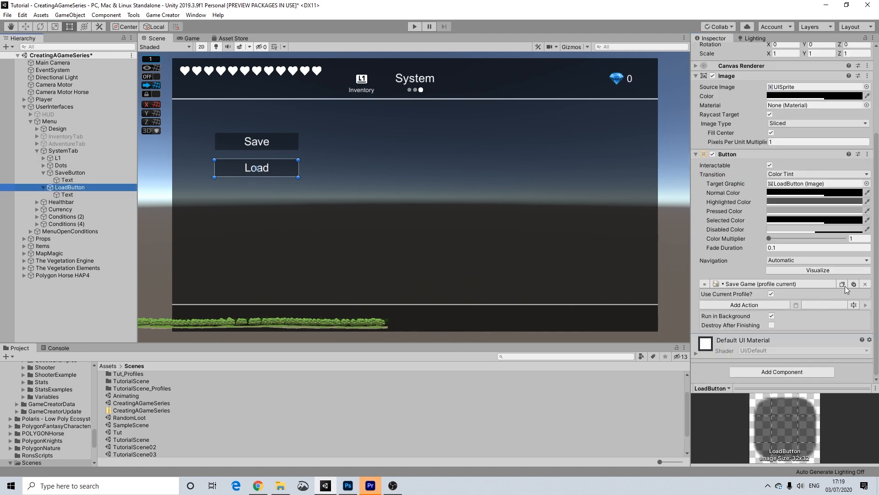
left_click(865, 284)
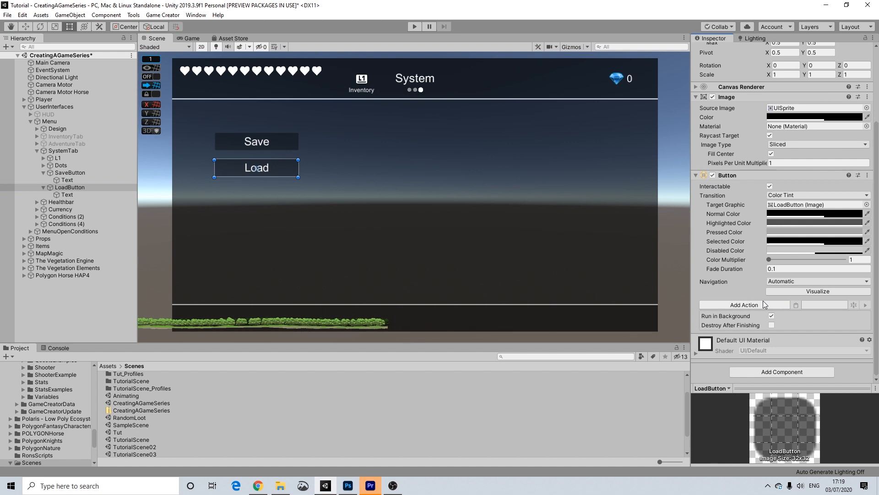
left_click(752, 306)
type("load")
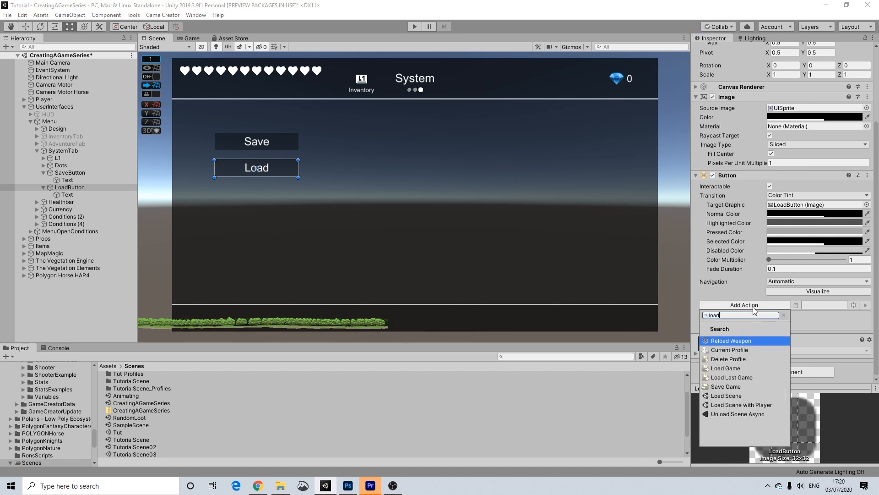
left_click(731, 368)
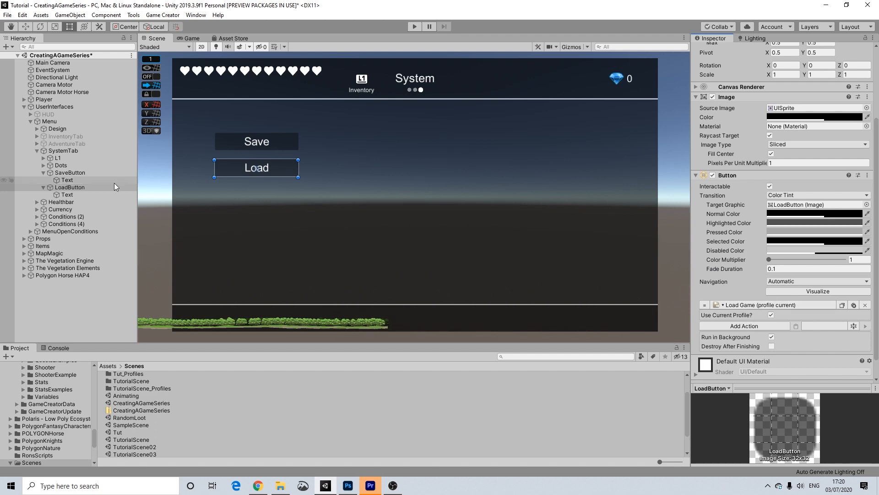
Duplicate LoadButton and rename the copy OptionsButton.
left_click(52, 173)
left_click(70, 186)
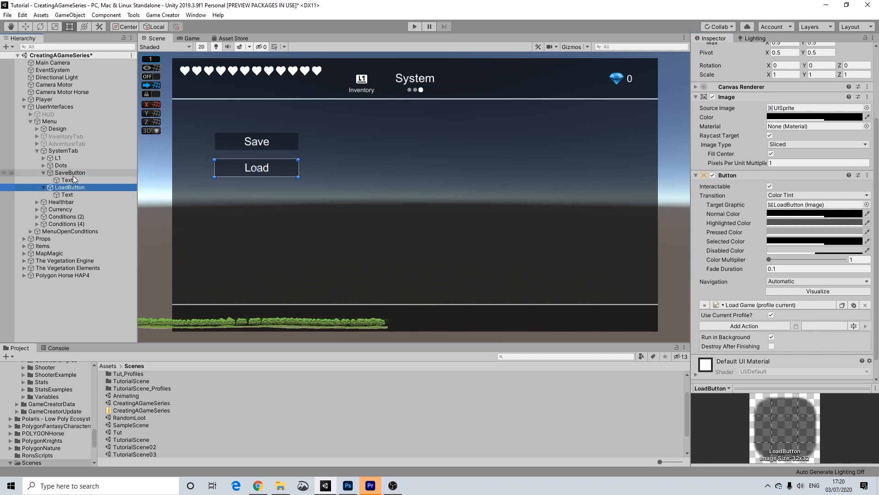
left_click(43, 187)
left_click(44, 173)
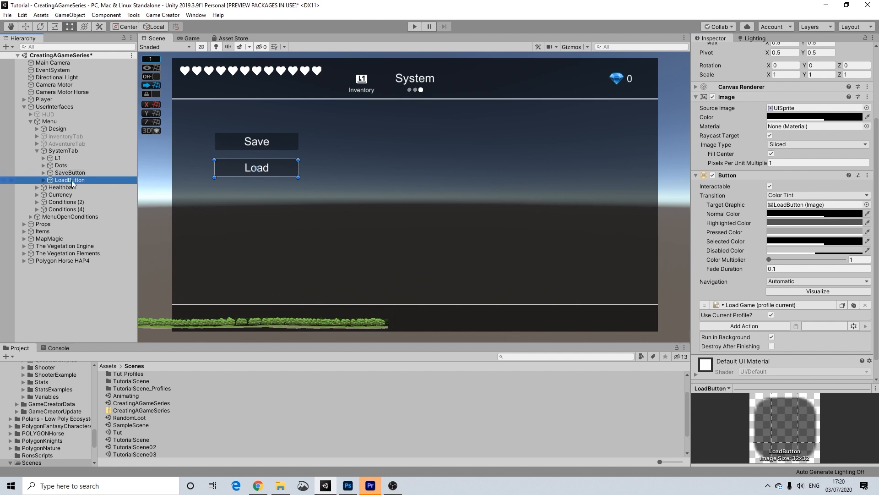
key("ctrl+d")
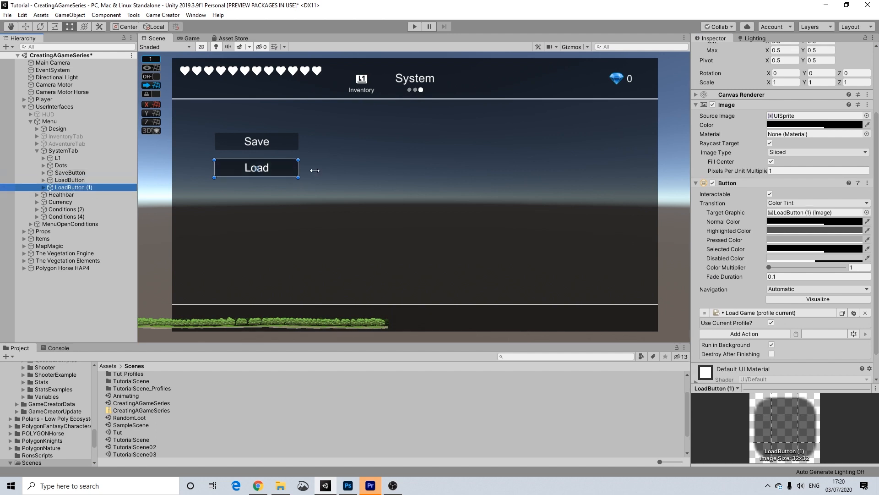
scroll(775, 190, "up", 4)
left_click(783, 52)
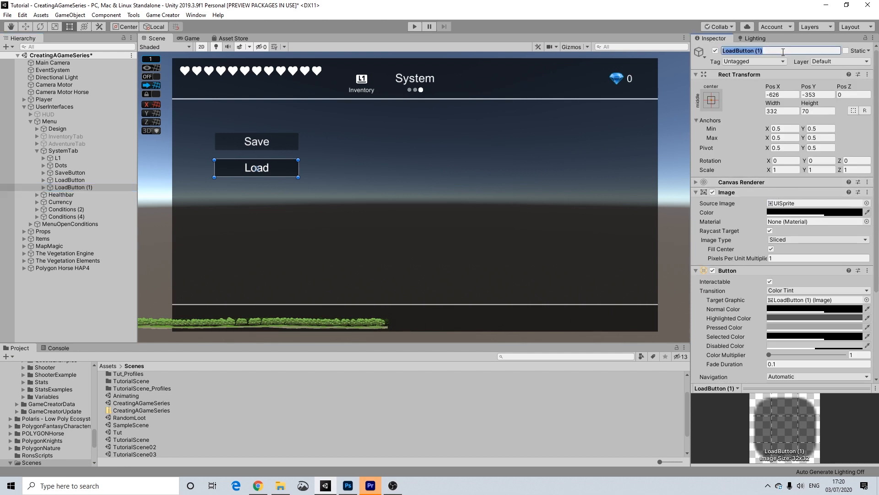
left_click_drag(770, 51, 710, 52)
type("Options")
key("Return")
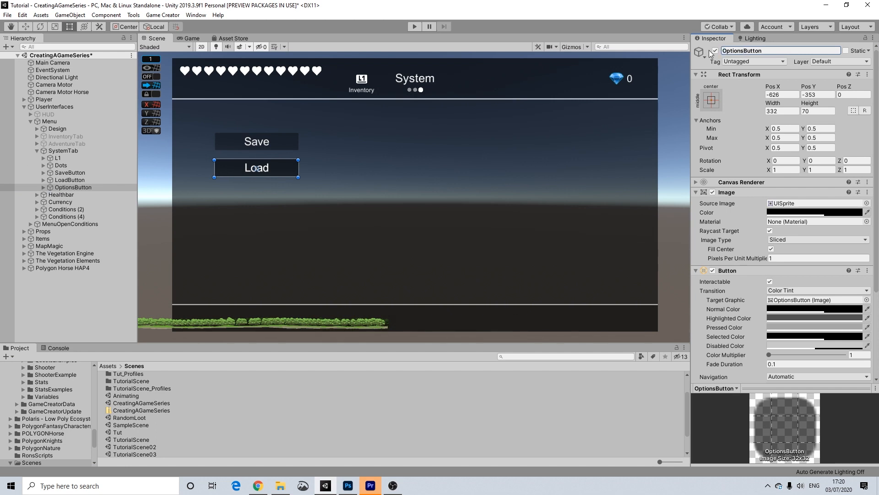
Move OptionsButton below Load and change its label text to Options.
left_click_drag(277, 168, 276, 240)
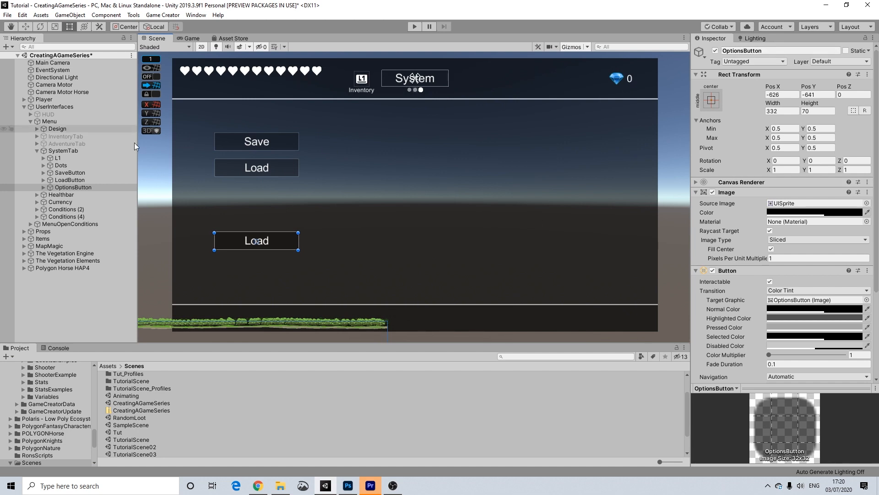
left_click(44, 188)
left_click(48, 195)
left_click(733, 214)
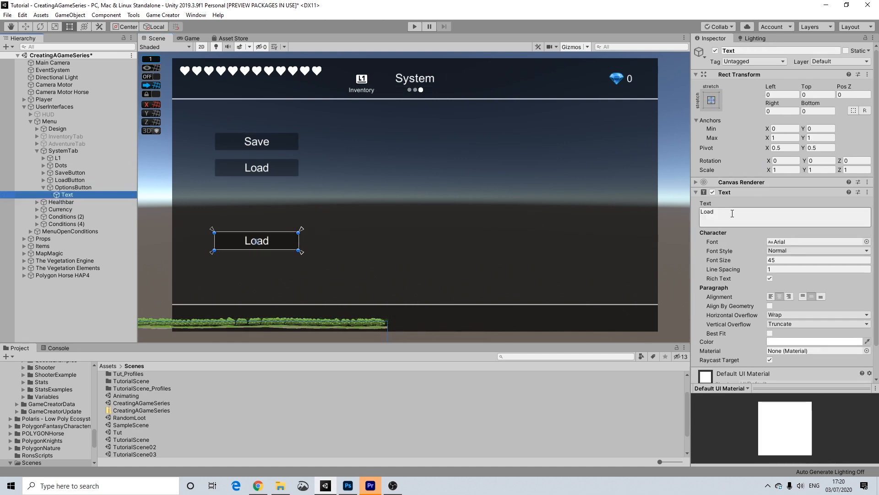
type("Options")
key("Return")
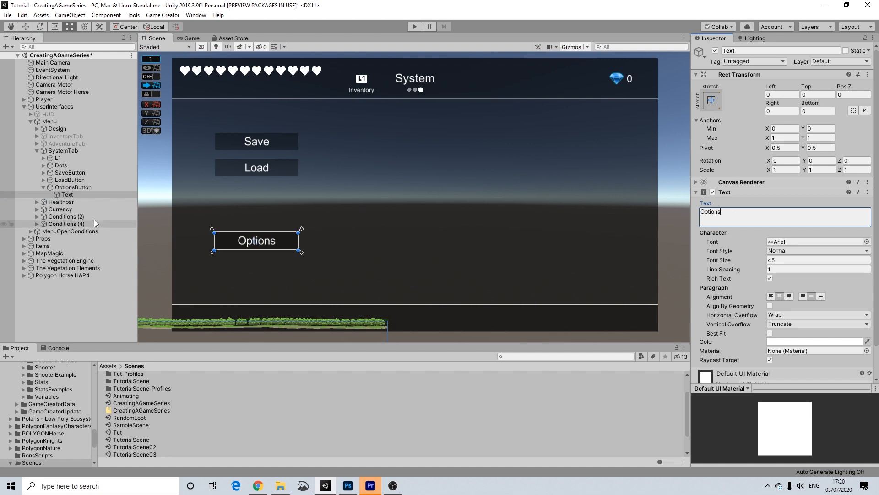
left_click(49, 188)
Duplicate OptionsButton and rename the copy AbilityButton.
left_click(44, 188)
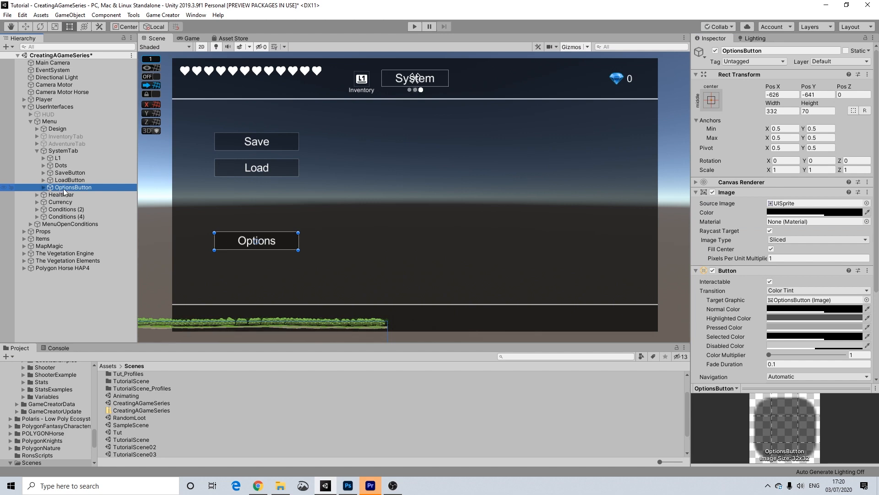
key("ctrl+d")
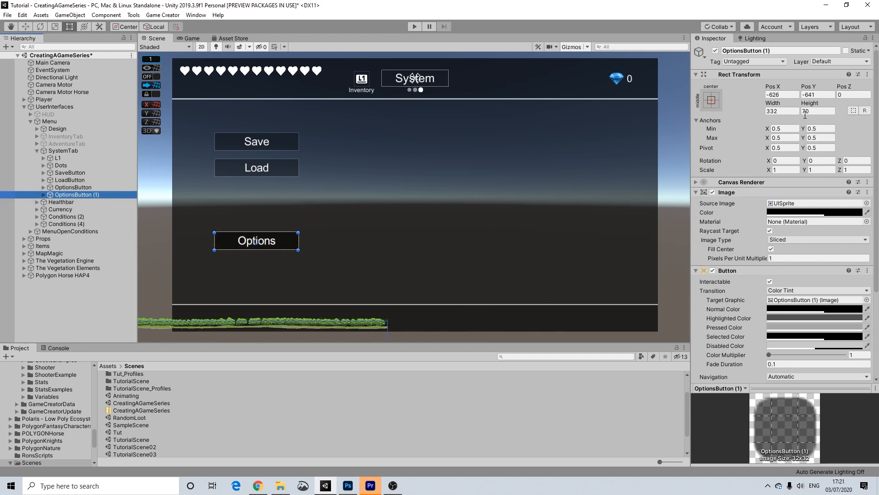
left_click(761, 51)
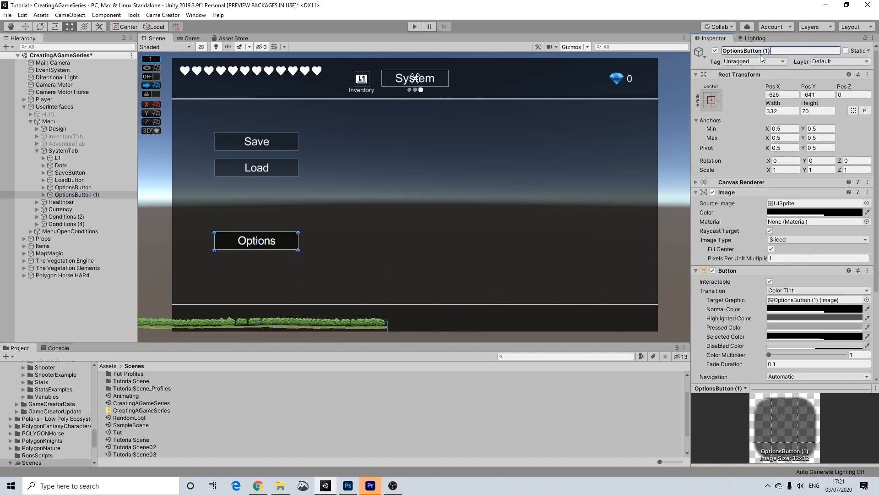
key("BackSpace")
key("BackSpace")
key("BackSpace")
left_click_drag(746, 50, 706, 51)
type("AbilityButton")
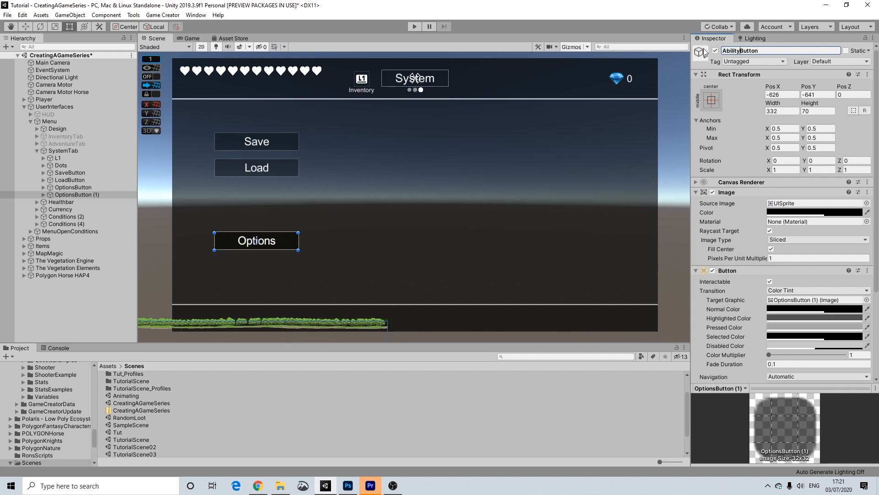
key("BackSpace")
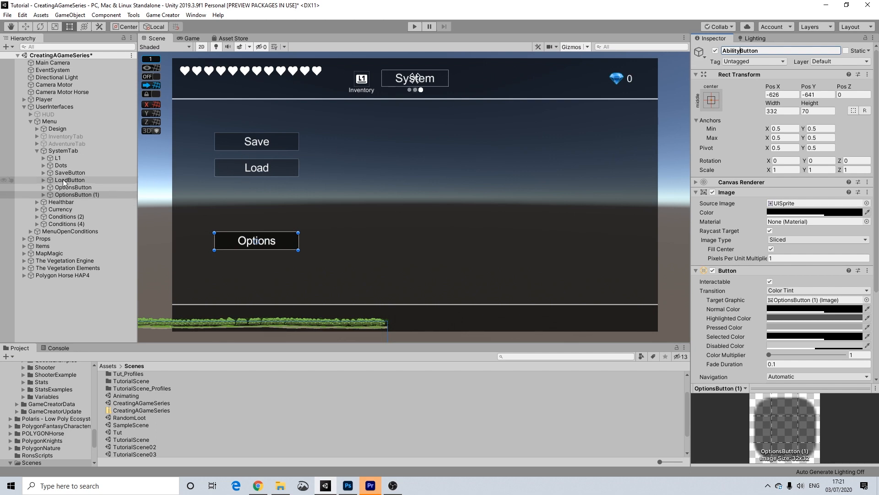
left_click(68, 190)
Set AbilityButton's label to 'Ability Controls' and move it below Options.
left_click(67, 195)
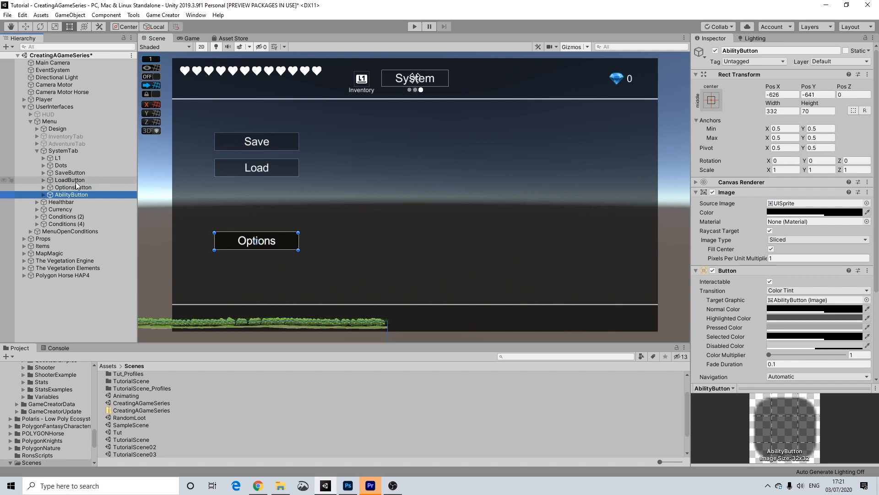
left_click(42, 194)
left_click(66, 201)
left_click(740, 218)
type("Ability Controls")
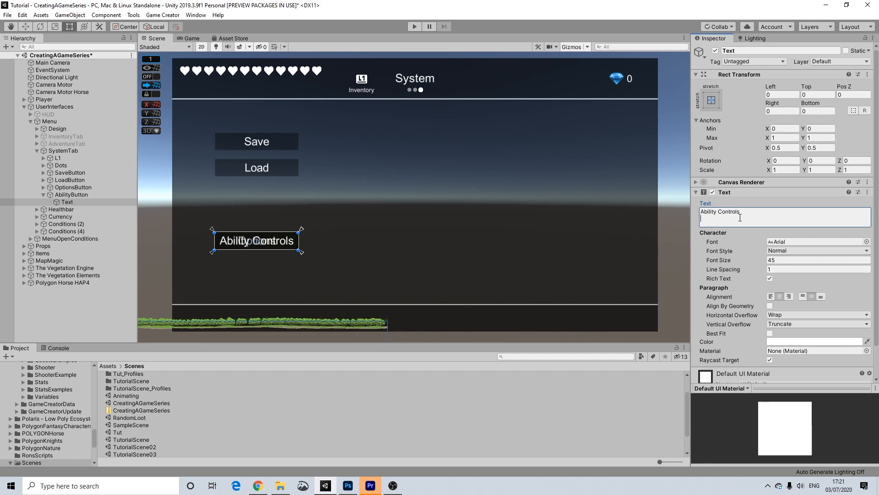
left_click(74, 195)
left_click_drag(292, 242, 293, 270)
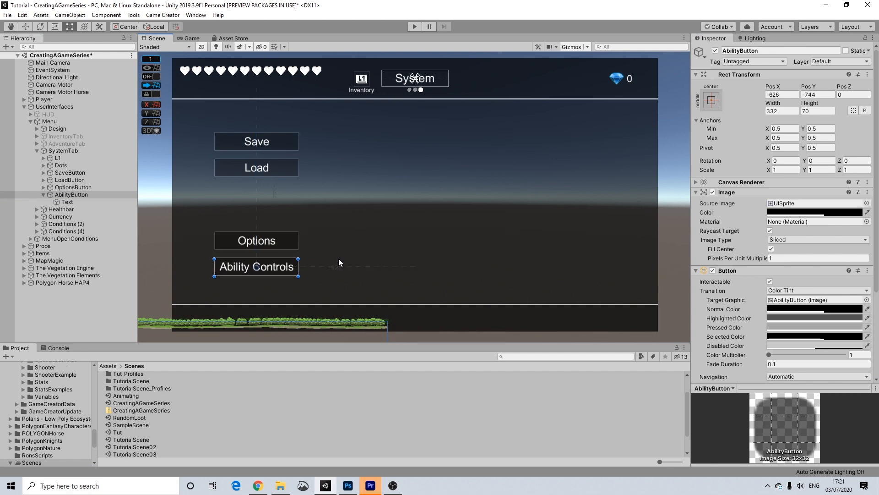
Remove the copied Load Game action from OptionsButton and check each button's actions.
left_click(673, 208)
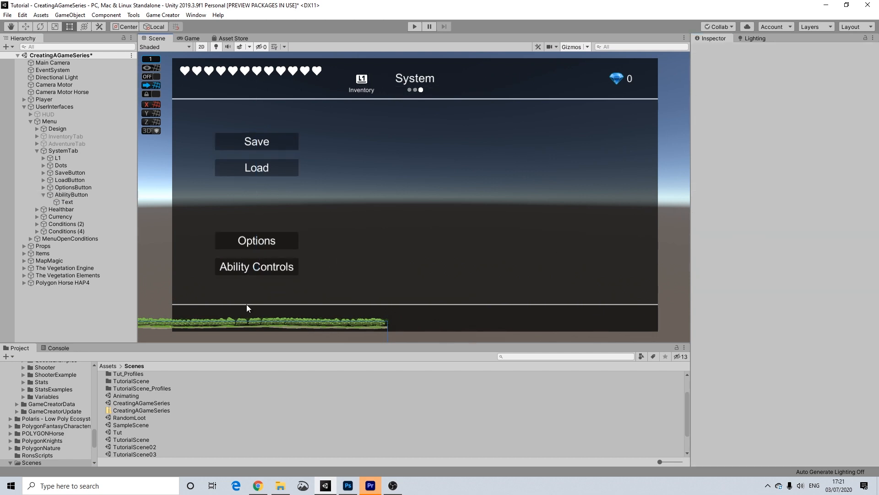
left_click(272, 268)
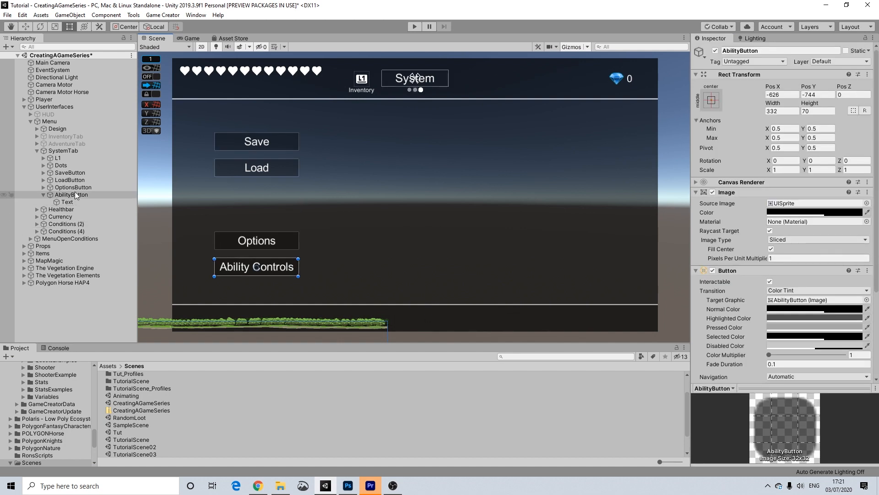
scroll(748, 243, "down", 5)
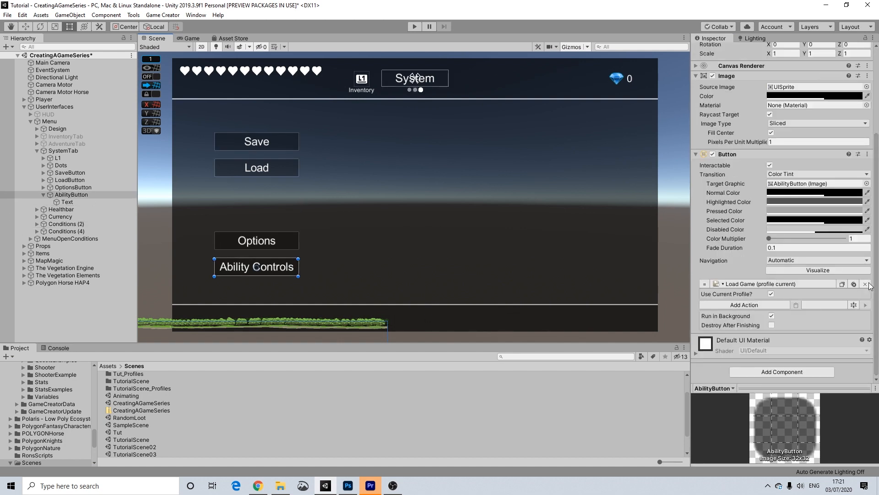
left_click(78, 187)
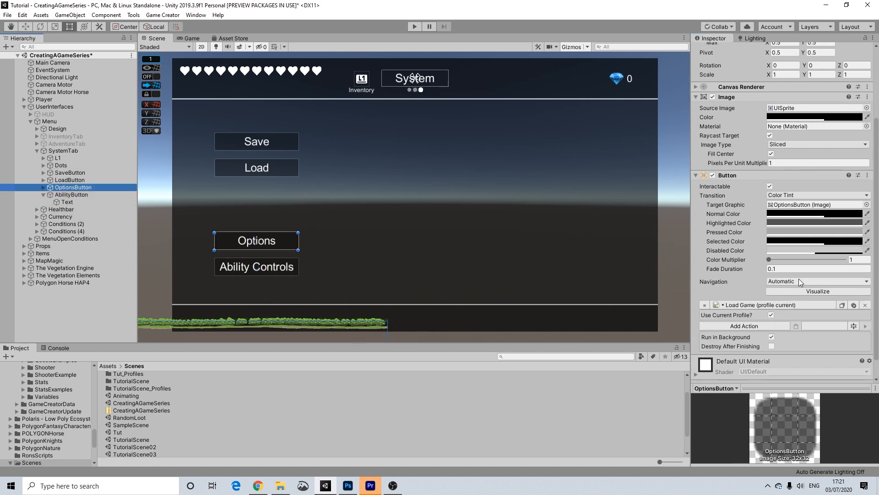
left_click(865, 305)
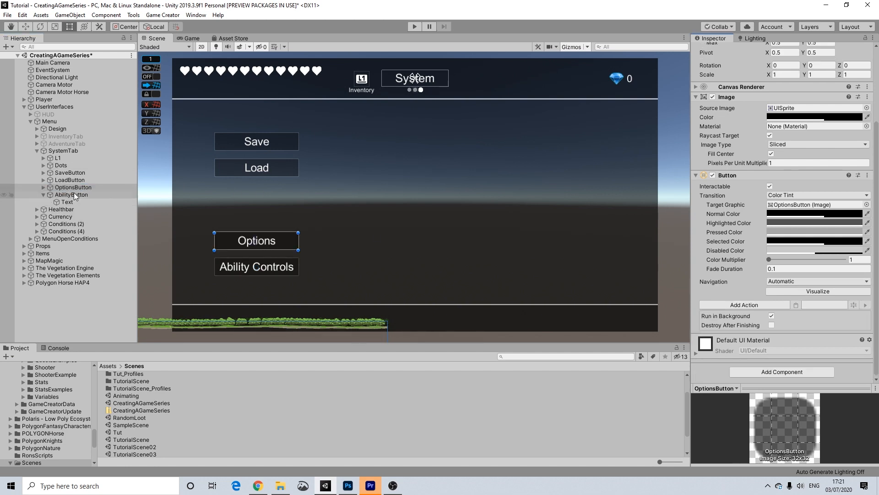
left_click(74, 180)
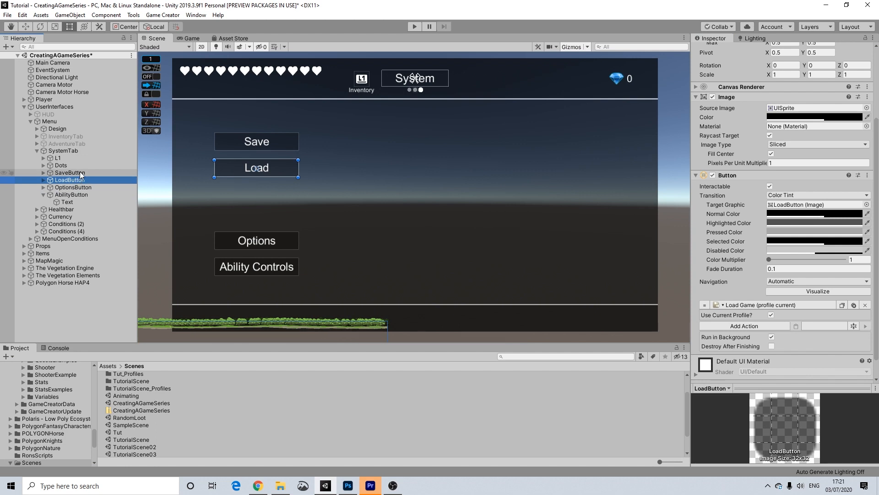
left_click(80, 172)
left_click(59, 194)
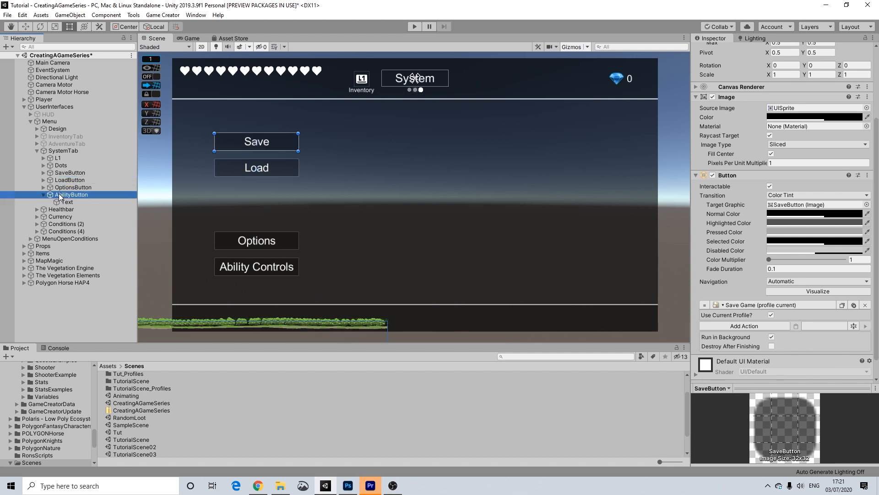
left_click(44, 195)
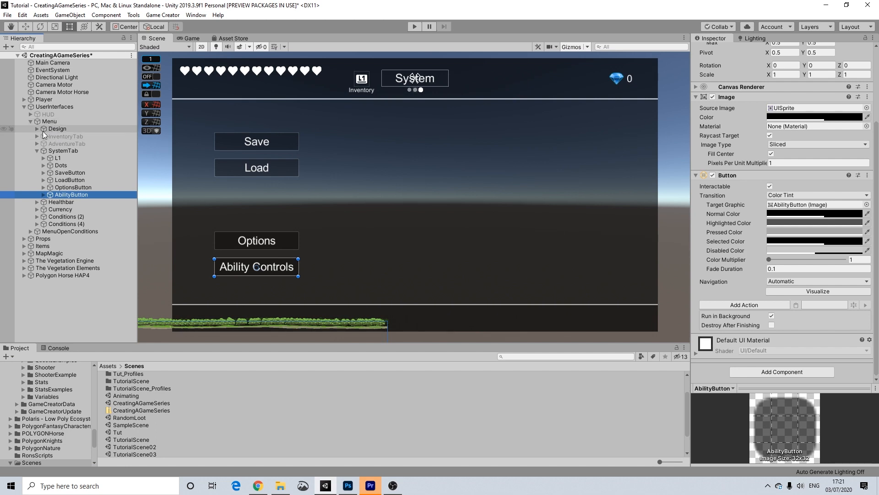
left_click(31, 121)
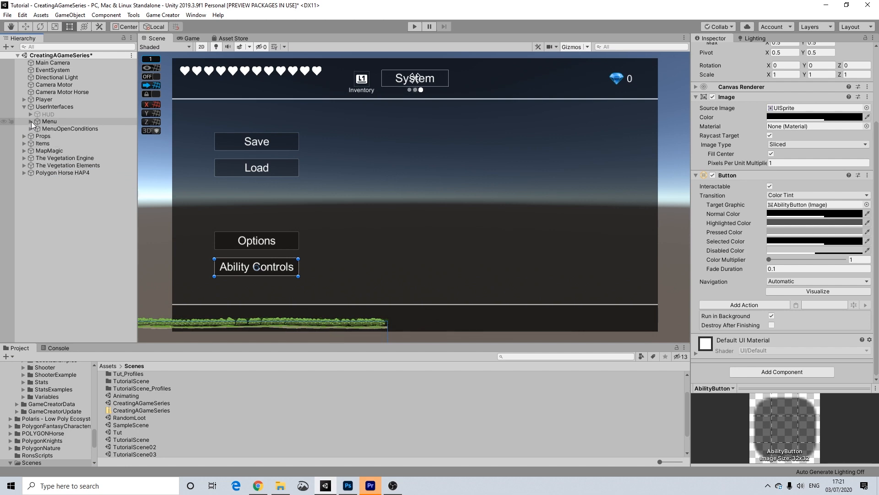
left_click(31, 122)
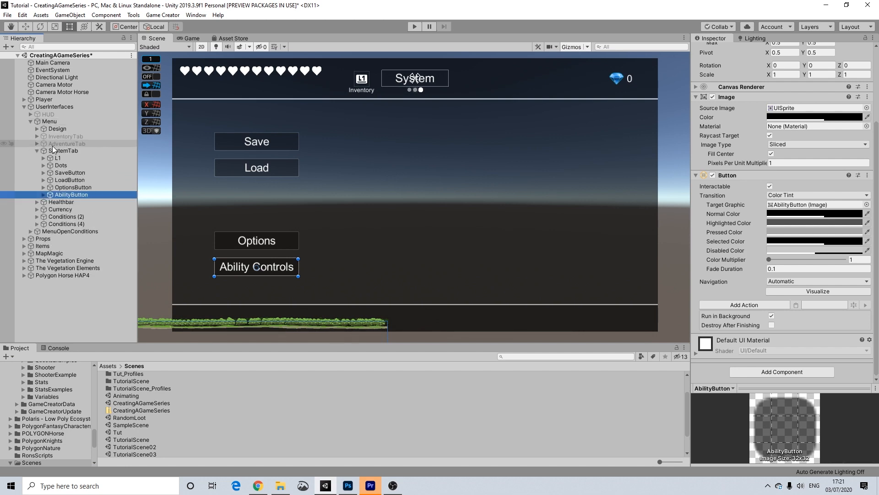
left_click(56, 131)
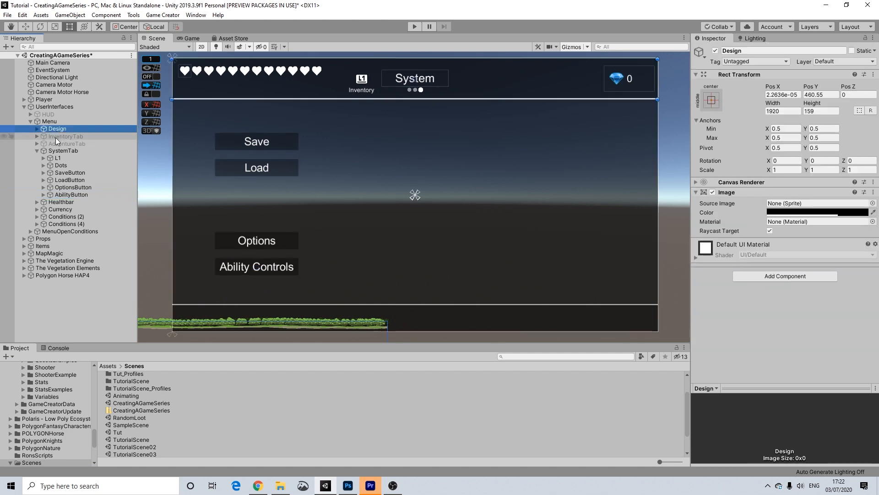
left_click(56, 144)
left_click(67, 189)
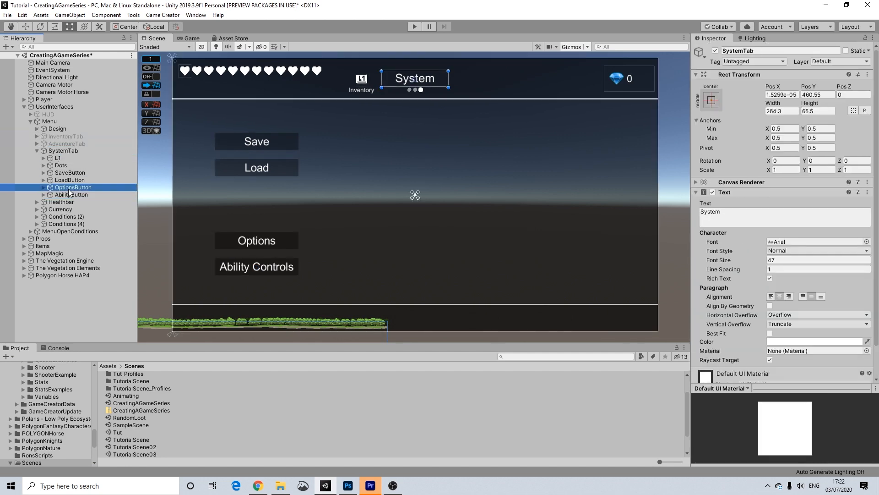
left_click(70, 182)
left_click(70, 187)
left_click(71, 194)
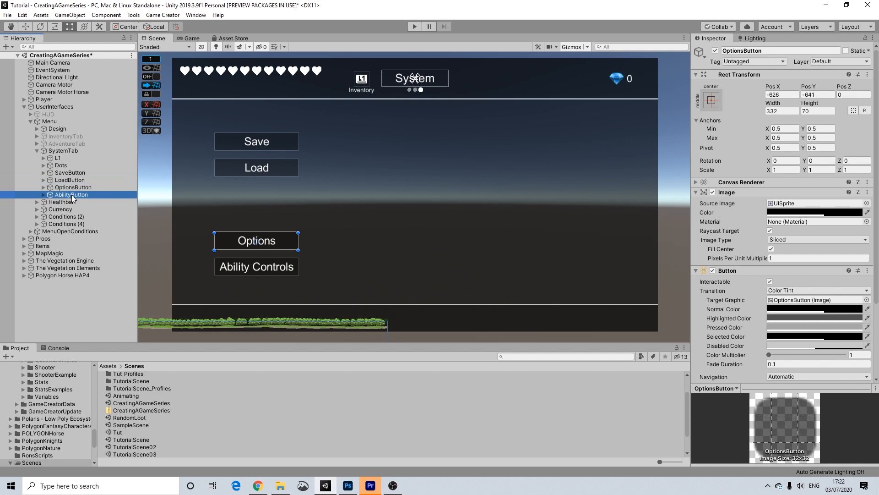
left_click(73, 172)
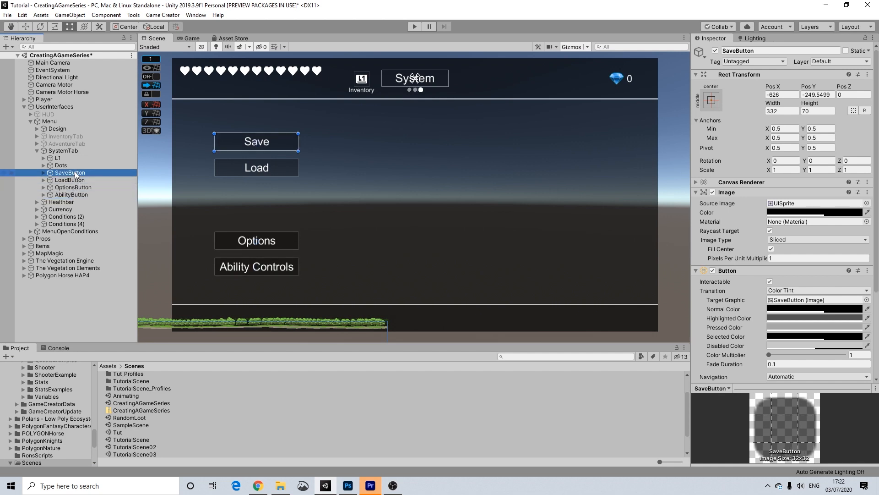
left_click(69, 180)
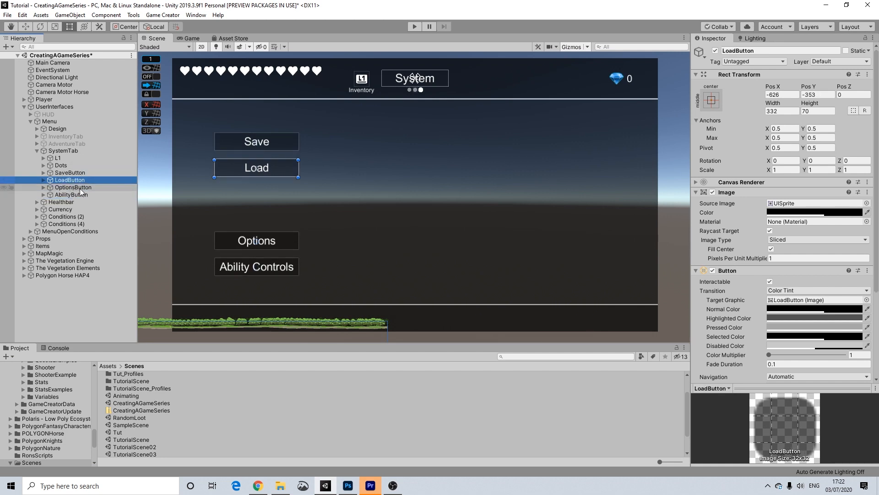
scroll(468, 165, "down", 1)
middle_click_drag(508, 207, 505, 207)
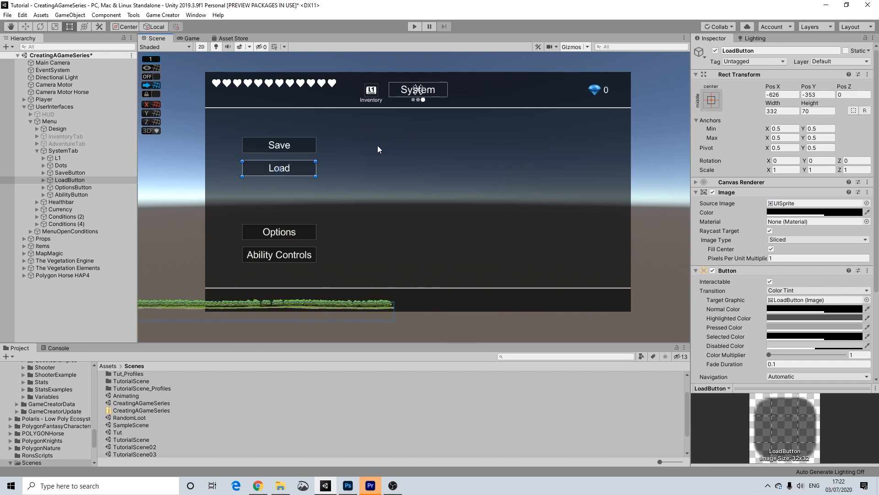
Select SystemTab to view its Arial, size 47 text settings.
scroll(451, 166, "up", 1)
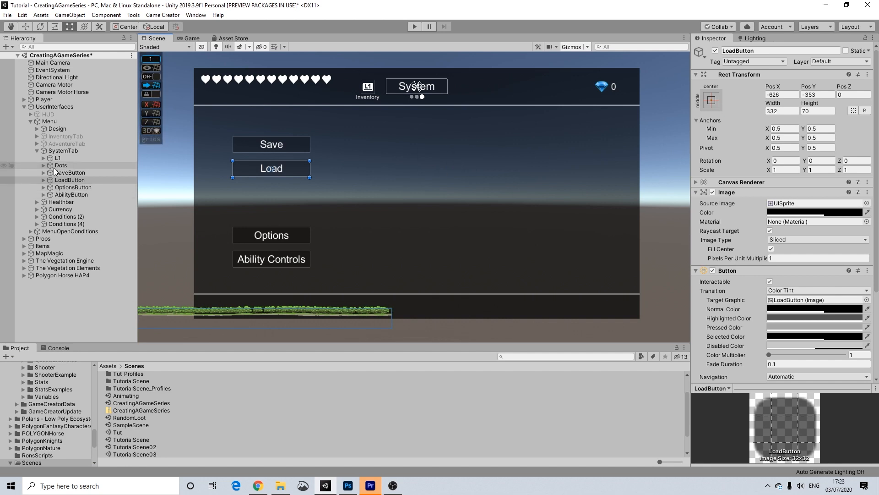
left_click(59, 152)
Collapse and deactivate the System tab, then make AdventureTab active.
left_click(36, 151)
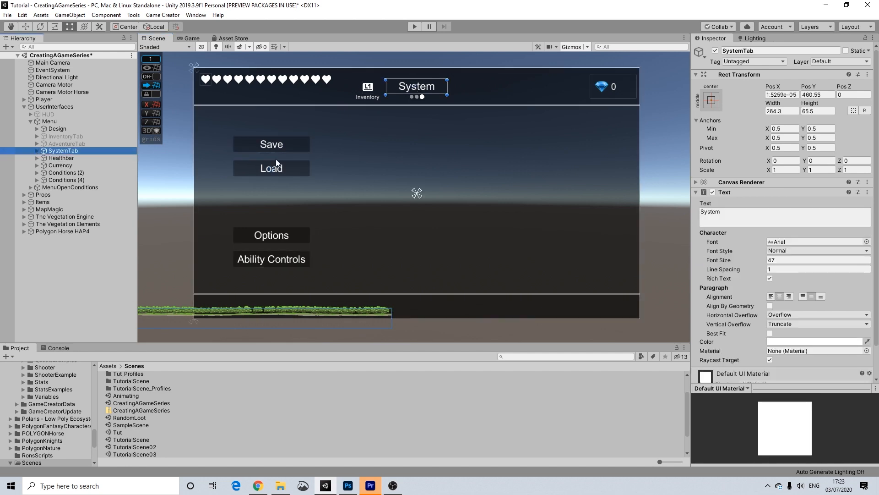
left_click(715, 50)
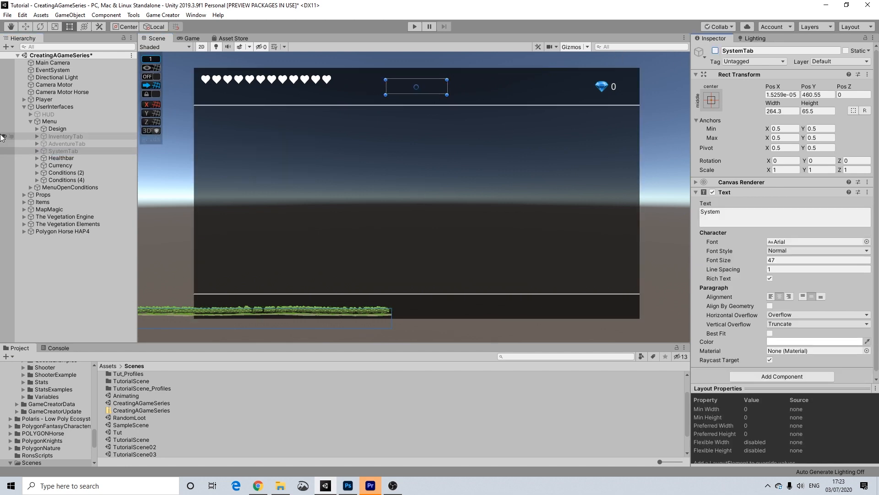
left_click(66, 135)
left_click(69, 142)
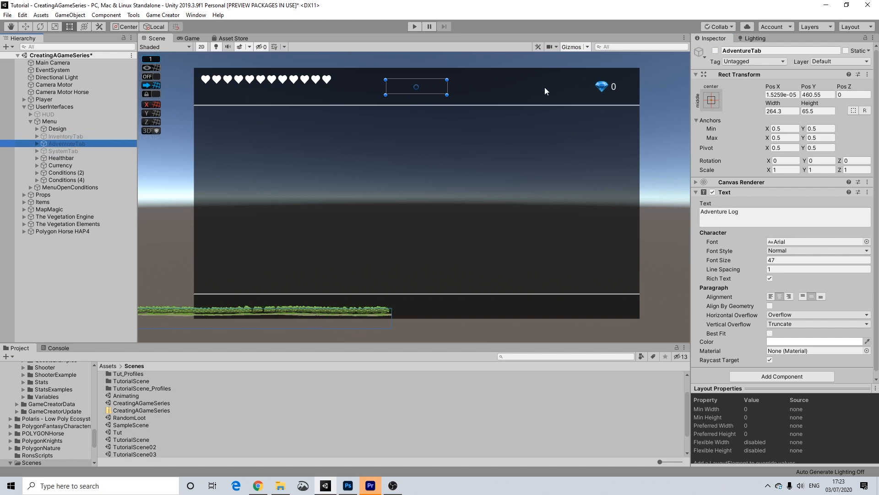
left_click(715, 51)
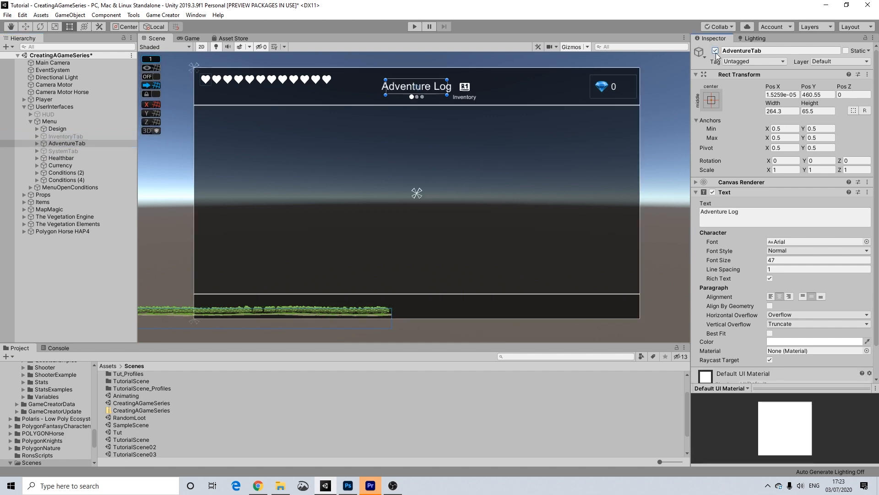
middle_click_drag(626, 205, 619, 203)
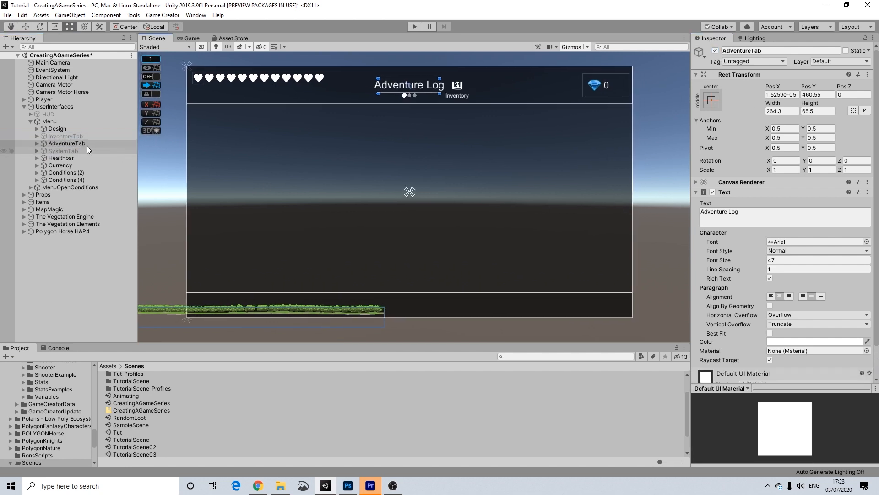
Expand AdventureTab and look over its R1 and Dots children.
left_click(37, 143)
left_click(43, 151)
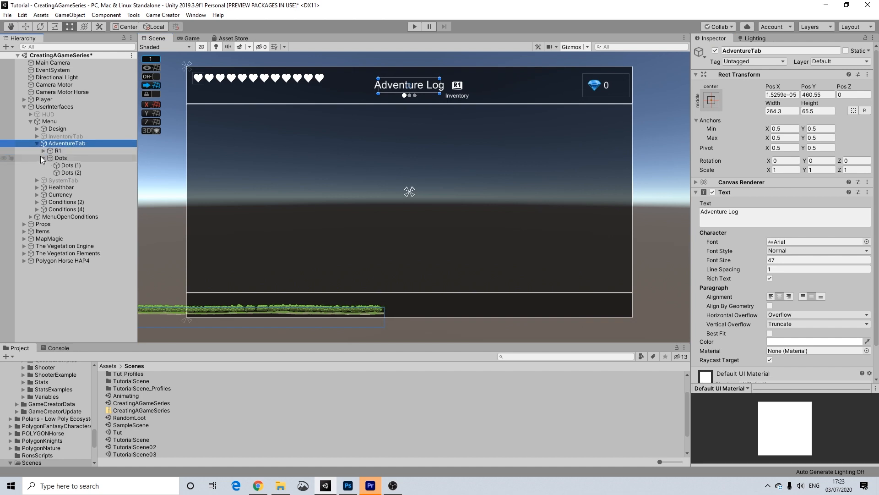
left_click(40, 157)
left_click(44, 157)
Filter the Project window assets by 'journal' instead of 'quest'.
left_click(547, 356)
type("quest")
scroll(186, 404, "down", 10)
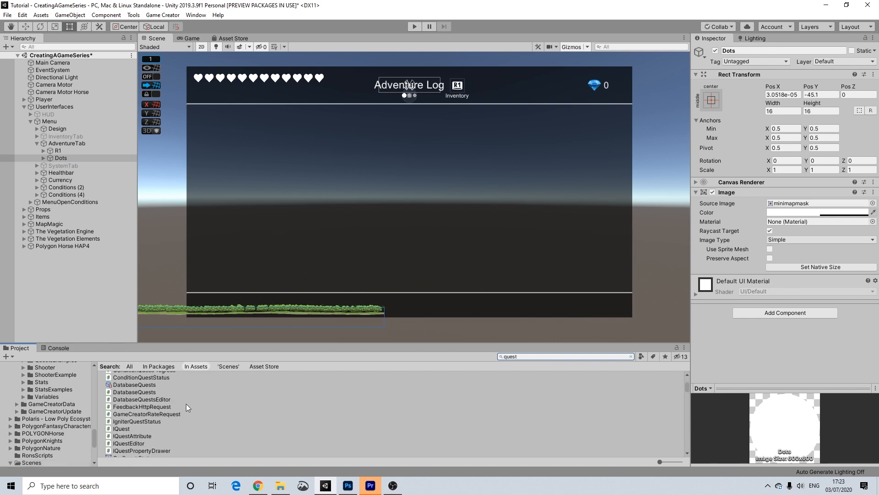
double_click(525, 356)
type("journal")
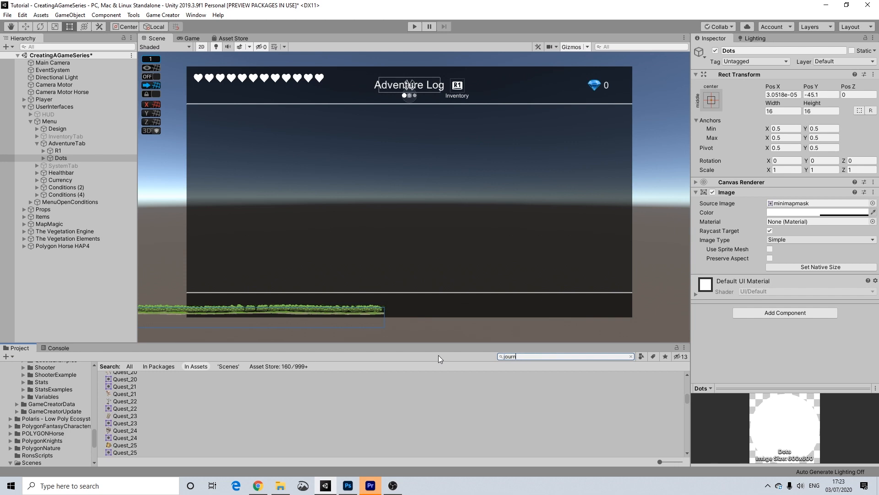
Place the QuestsJournal prefab under AdventureTab and unpack it.
left_click_drag(139, 448, 61, 155)
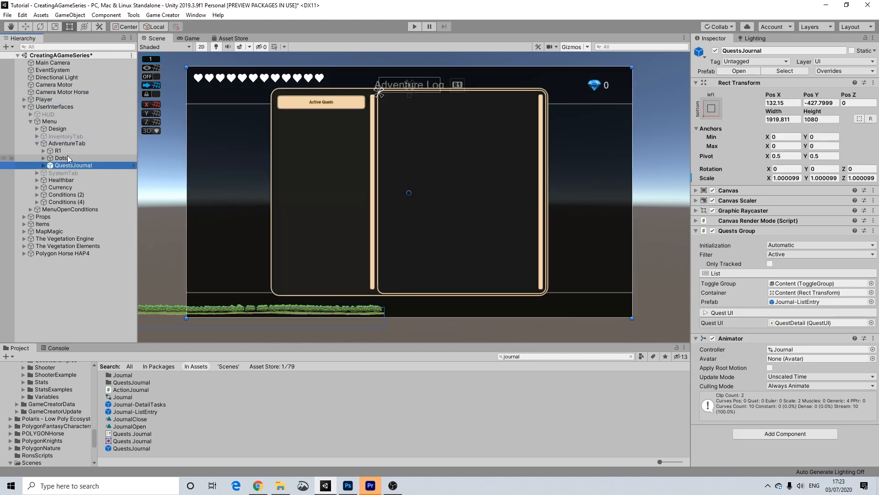
left_click(44, 165)
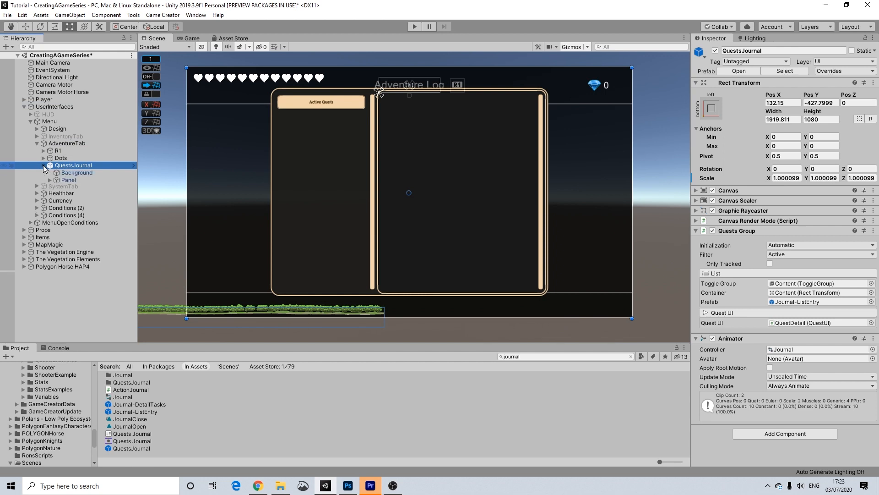
right_click(72, 166)
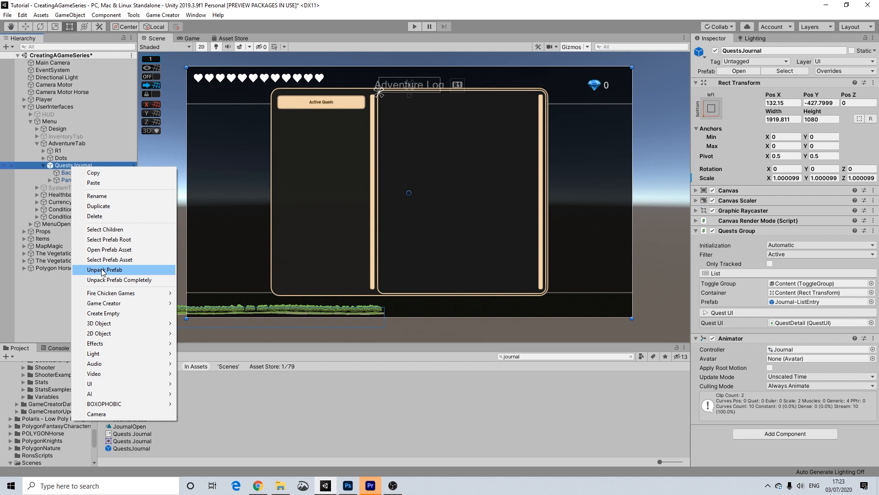
left_click(102, 270)
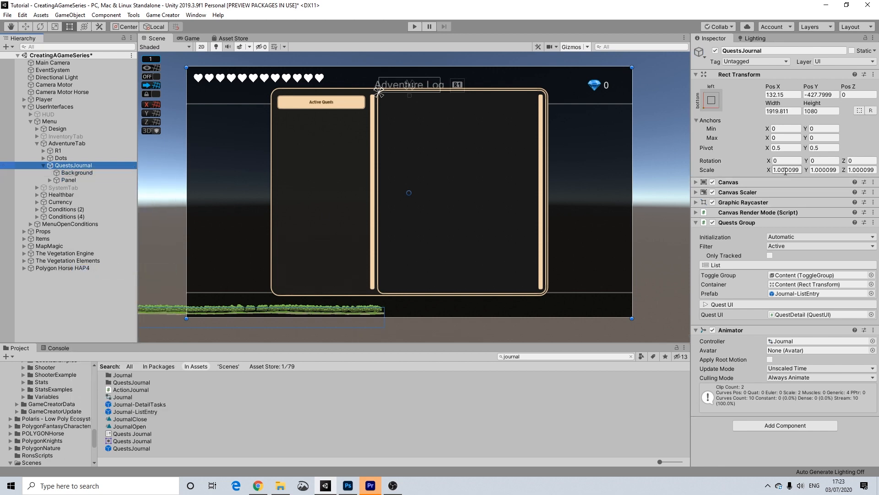
Set QuestsJournal's scale to 1, 1, 1 and check its Background and Panel children.
left_click(787, 170)
type("1")
left_click(823, 169)
type("1")
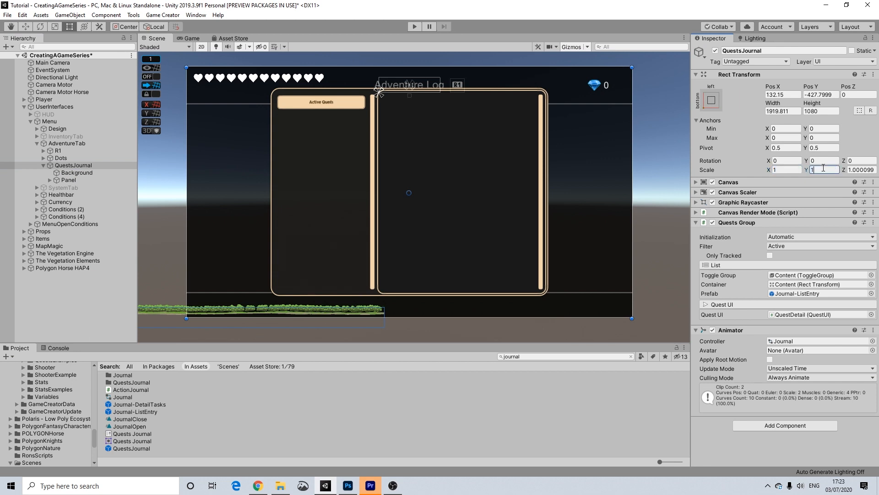
left_click(854, 170)
type("1")
left_click(64, 172)
left_click(65, 180)
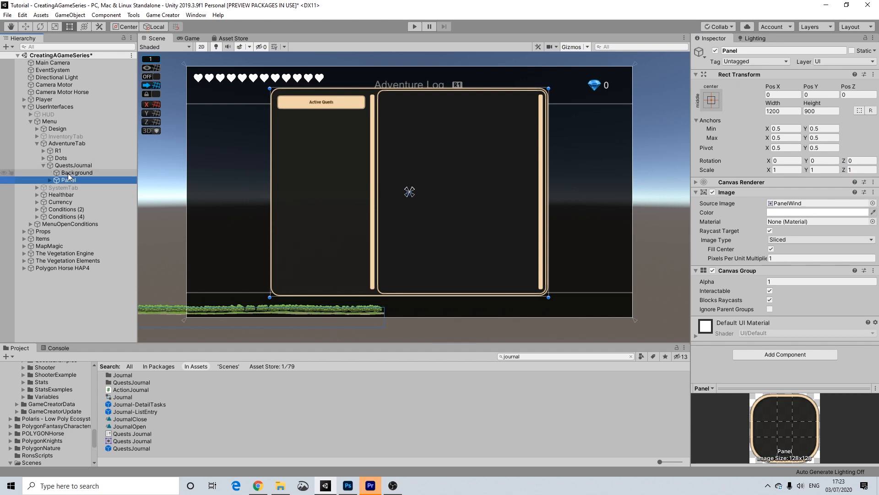
left_click(70, 165)
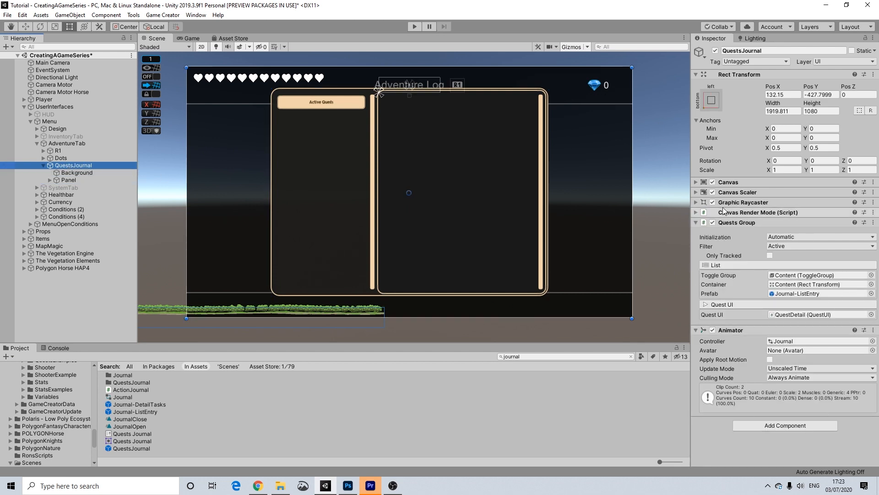
Remove the Animator component from QuestsJournal.
left_click(874, 330)
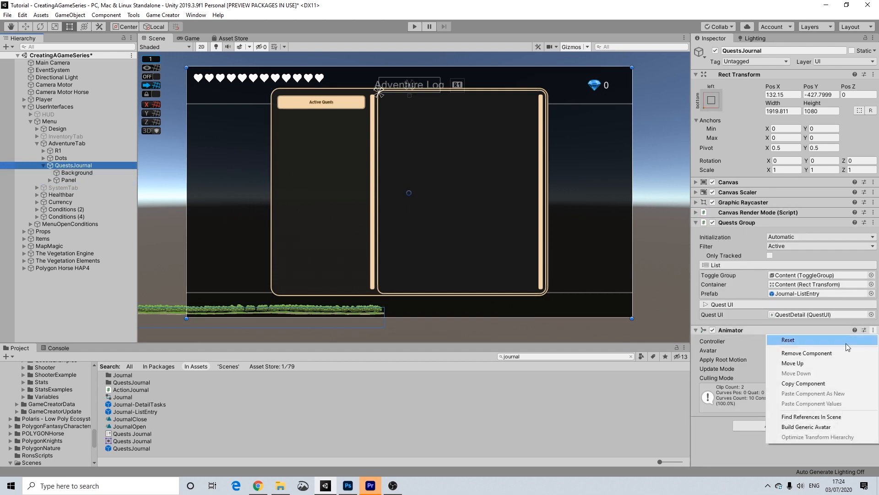
left_click(818, 356)
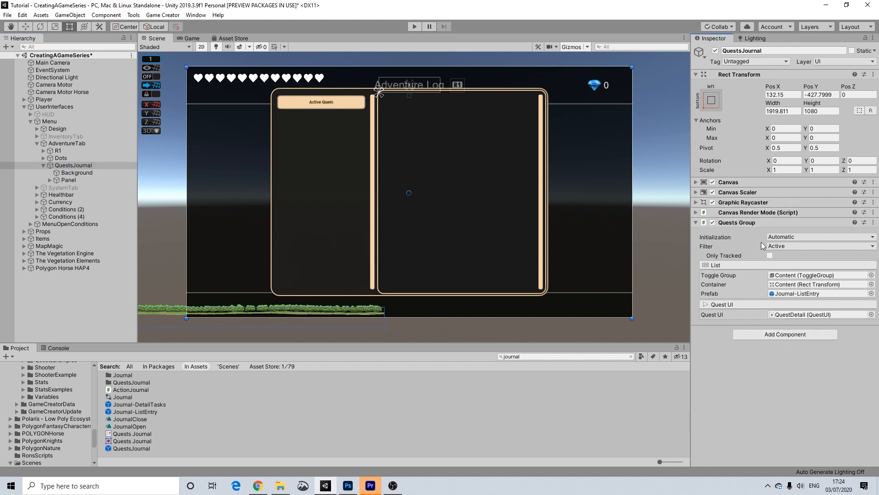
key("ctrl+z")
left_click(873, 329)
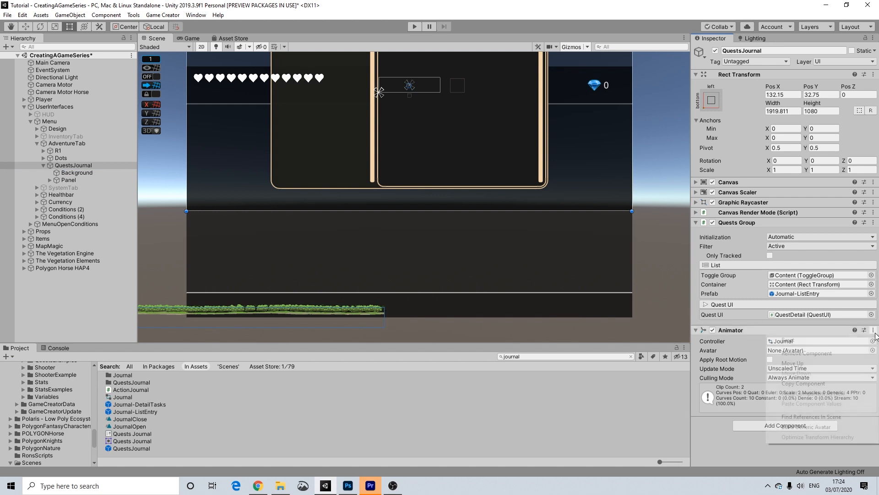
left_click(809, 349)
scroll(470, 171, "down", 2)
middle_click_drag(472, 199, 461, 230)
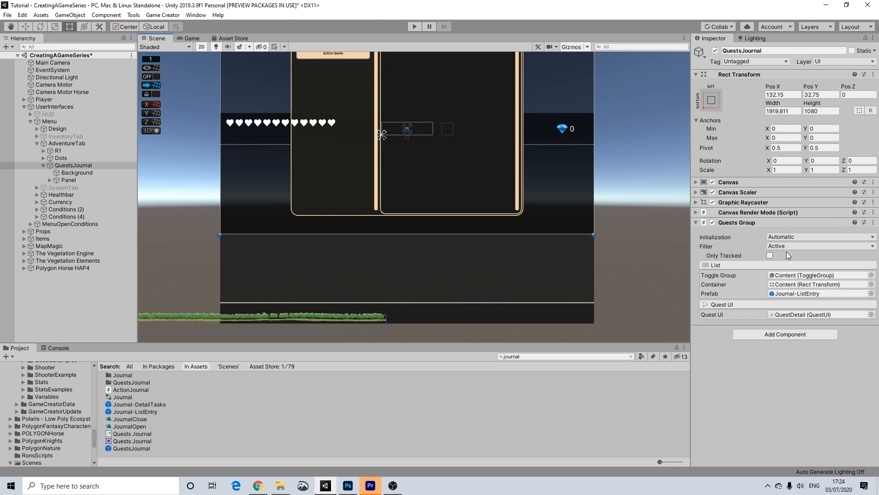
Resize QuestsJournal to 1920 by 1080 and drag it down to Pos Y -427.
left_click(791, 110)
type("1920")
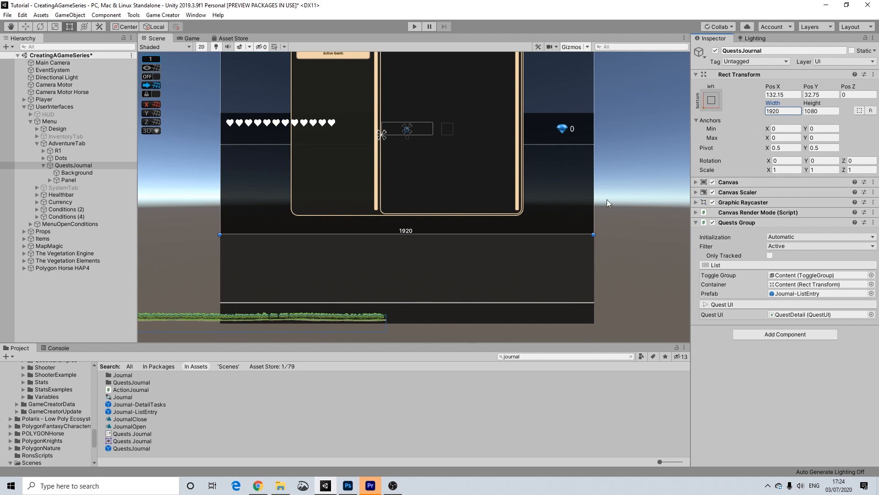
left_click(815, 111)
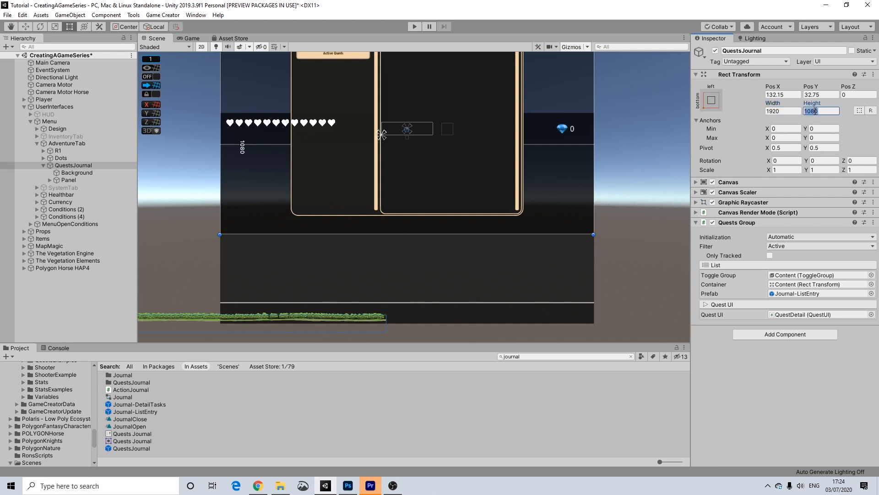
type("1080")
left_click_drag(591, 186, 566, 272)
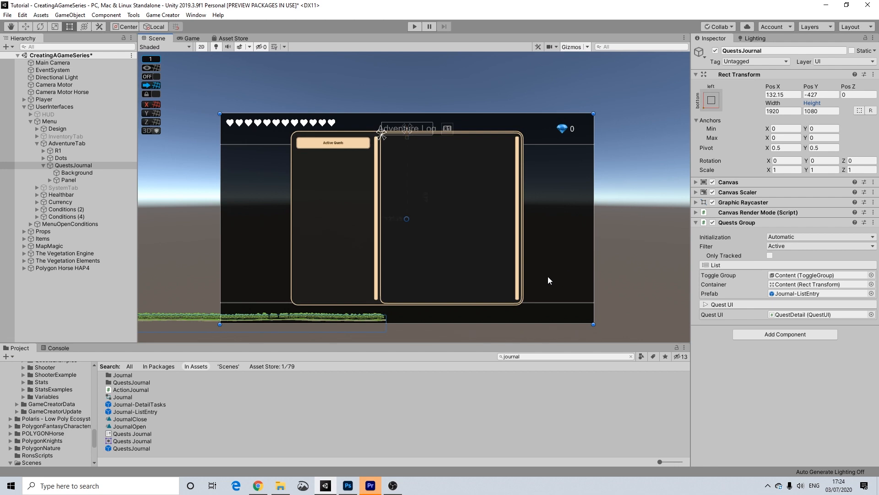
scroll(545, 273, "up", 4)
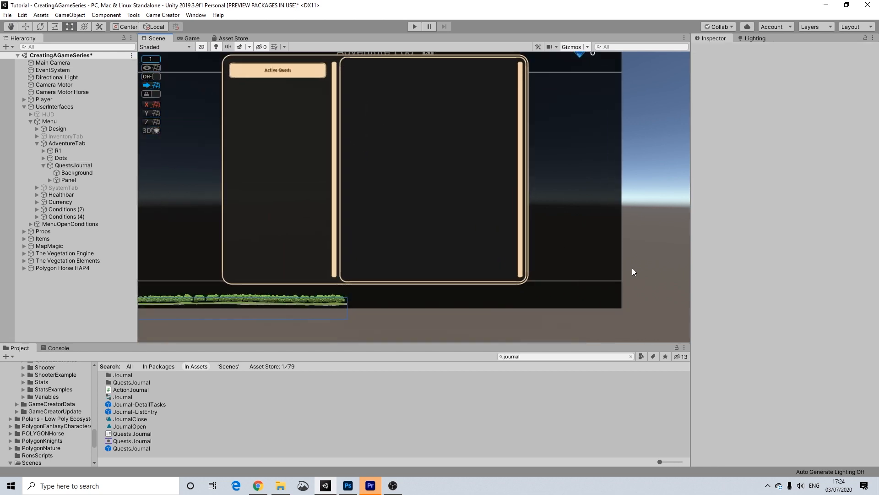
Frame the journal's Background in the Scene view, then reselect QuestsJournal.
left_click(611, 263)
key("f")
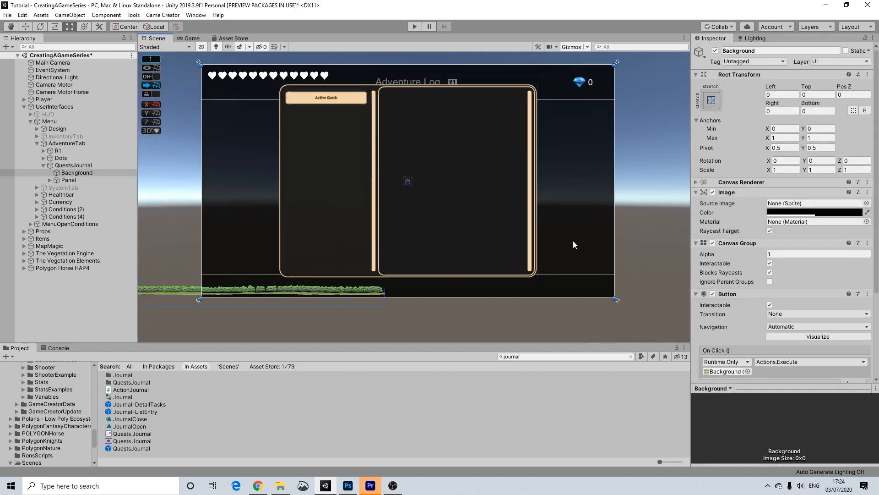
scroll(763, 286, "down", 4)
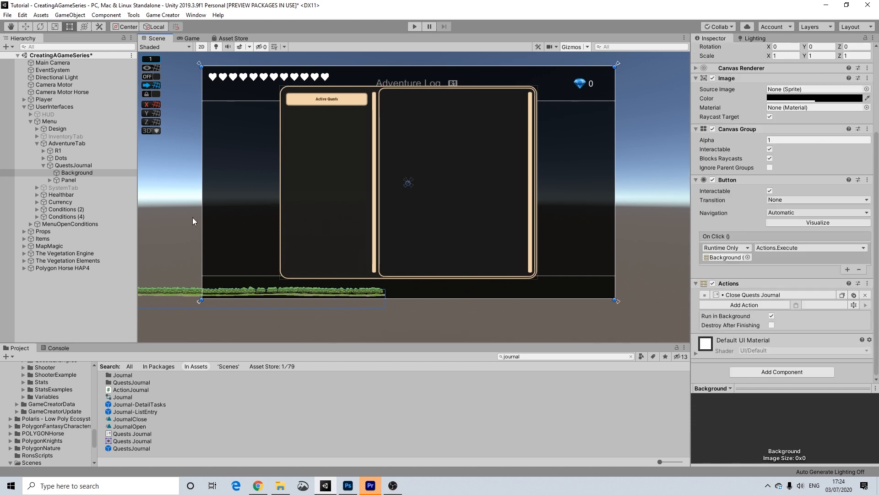
left_click(67, 166)
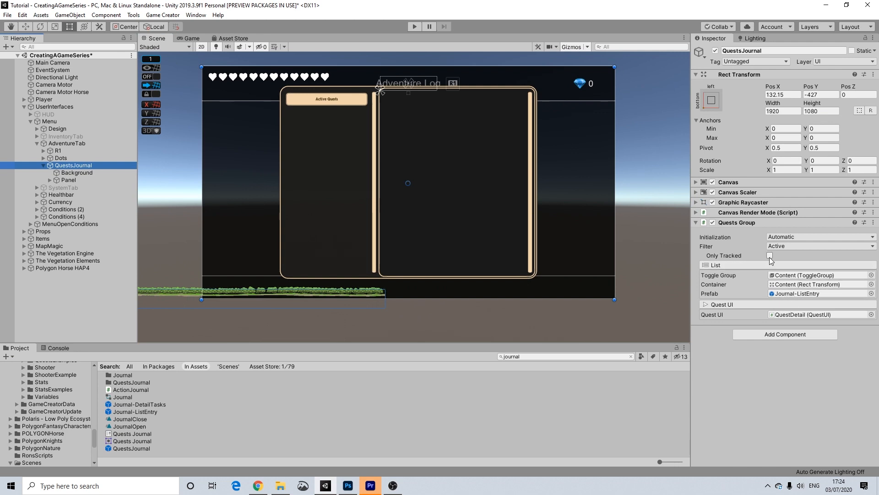
Keep the Quests Group filter set to Active.
left_click(788, 247)
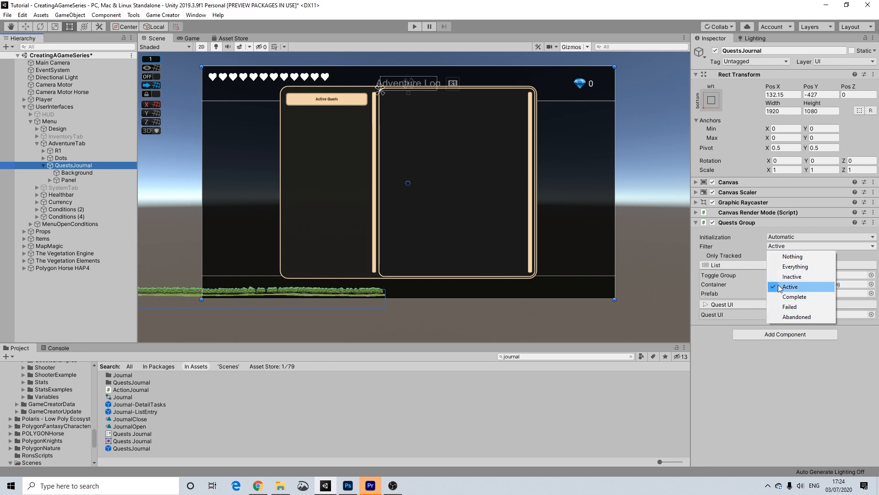
left_click(732, 243)
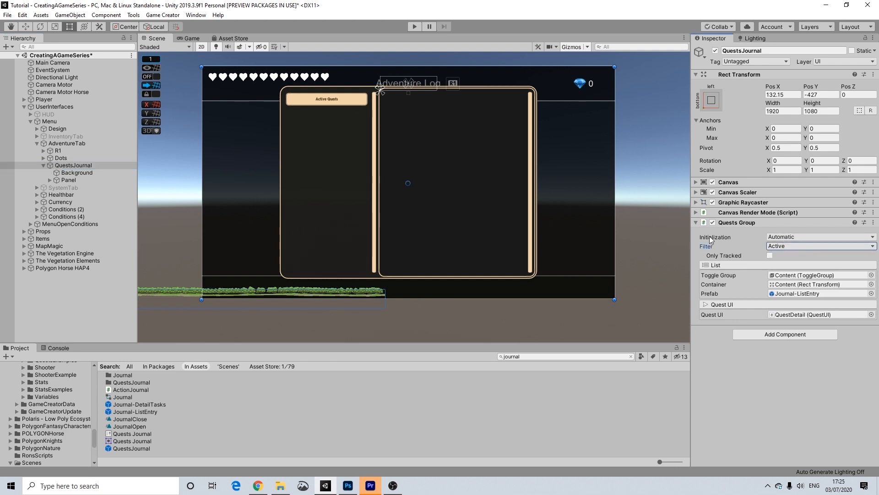
middle_click_drag(568, 173, 571, 171)
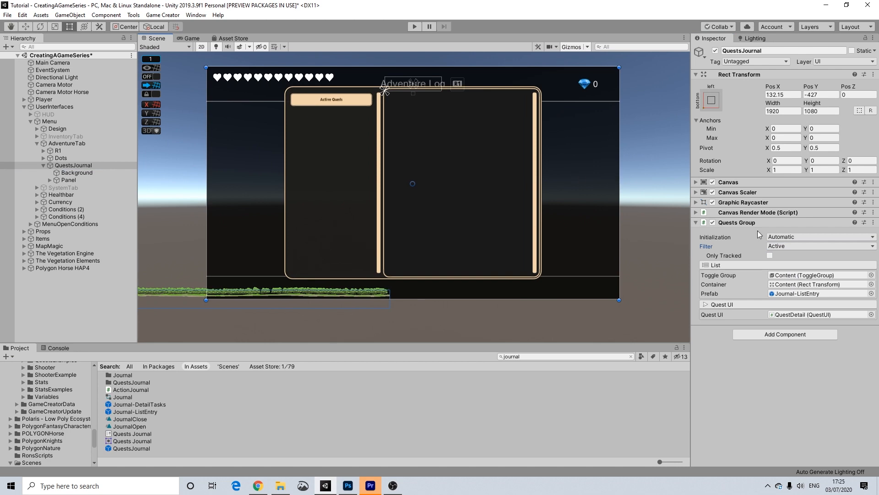
left_click(781, 247)
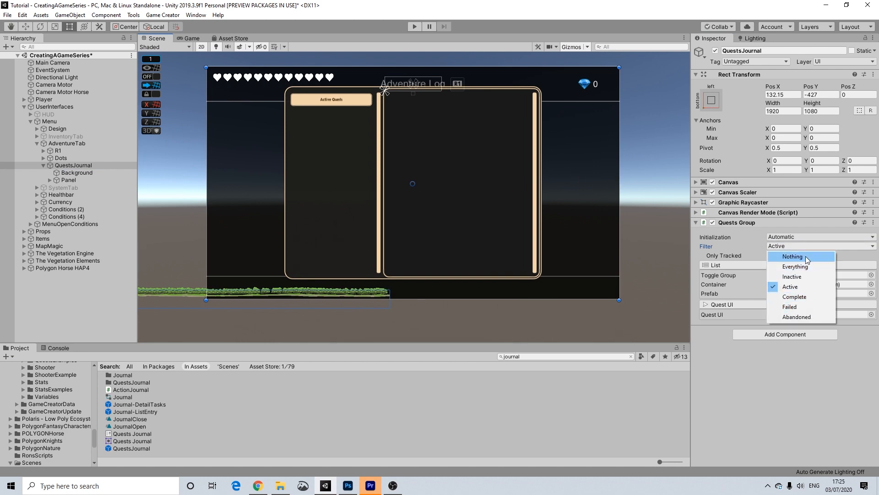
left_click(825, 356)
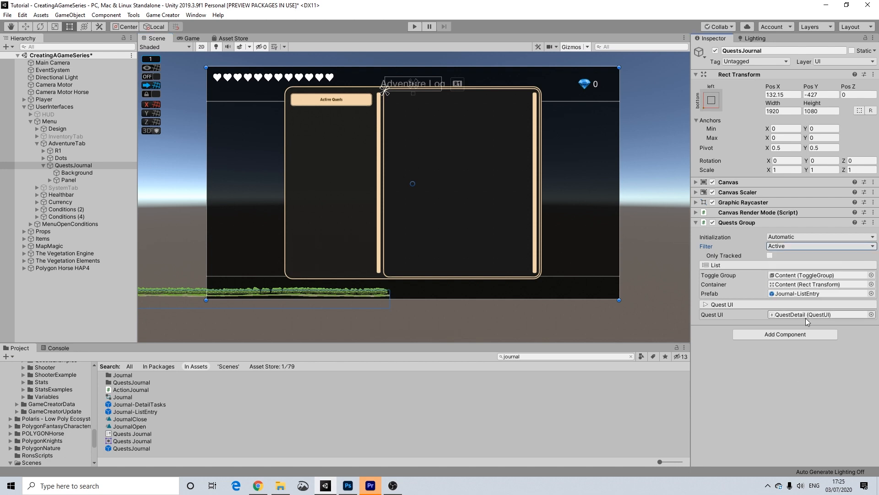
Locate QuestDetail from the Quest UI field, inspect it, then return to QuestsJournal.
left_click(779, 314)
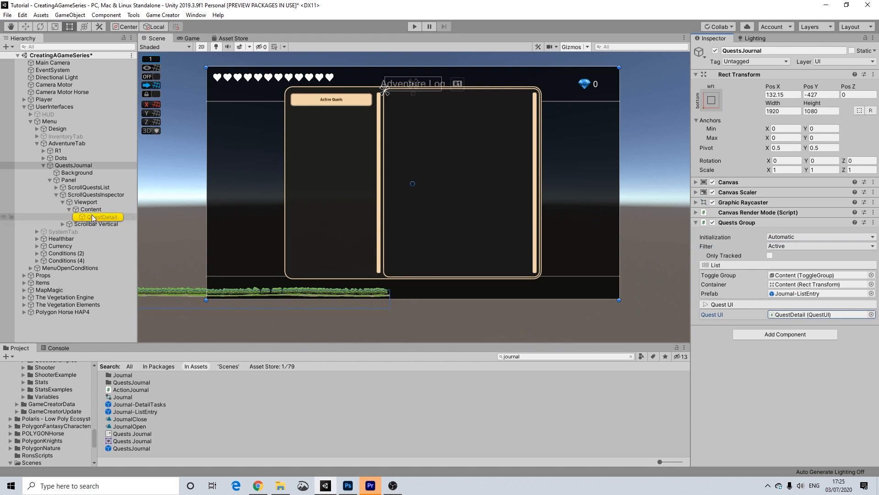
left_click(110, 218)
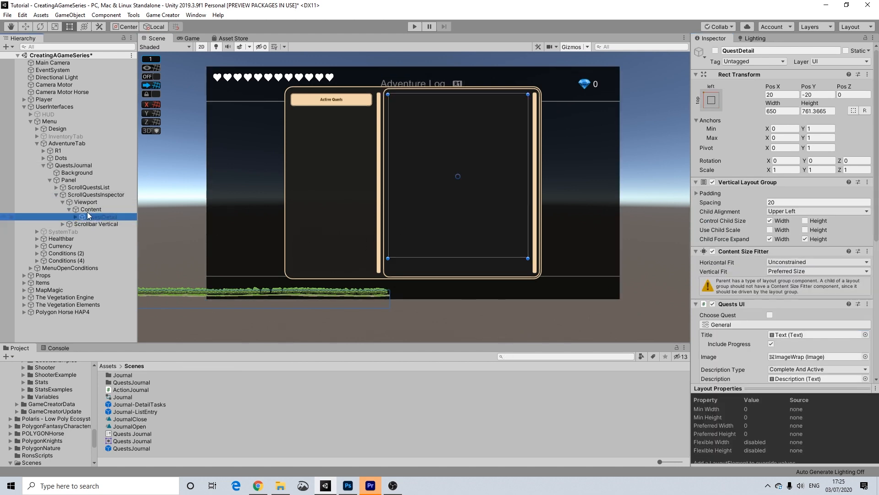
left_click(44, 165)
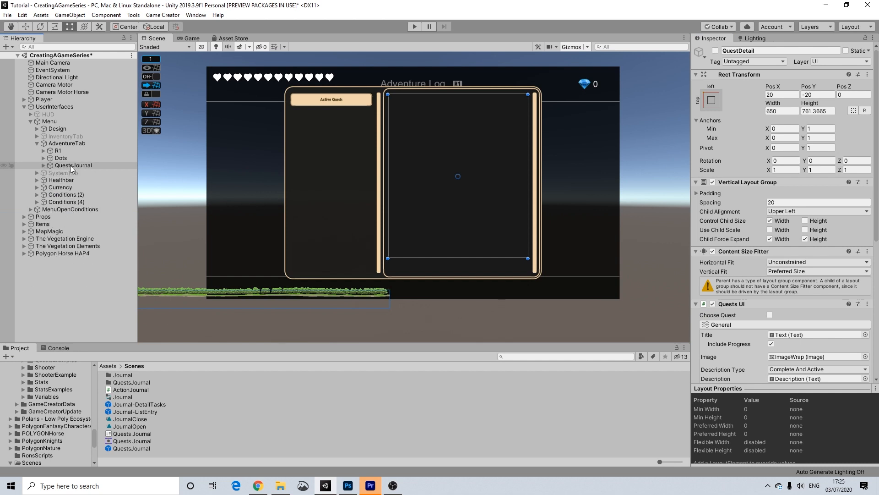
left_click(70, 166)
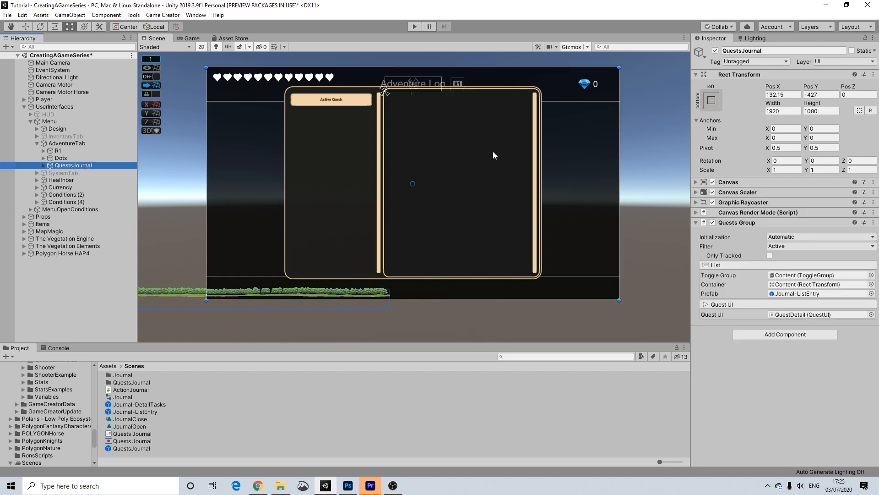
left_click(771, 180)
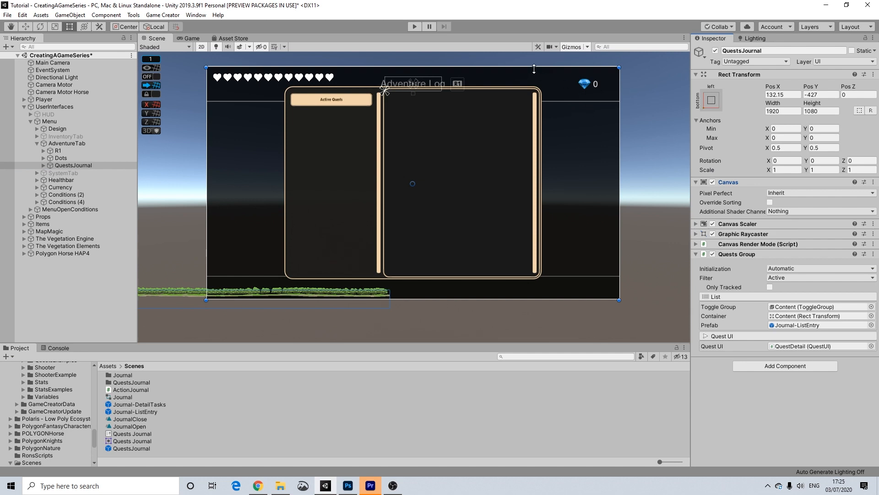
left_click_drag(534, 70, 534, 70)
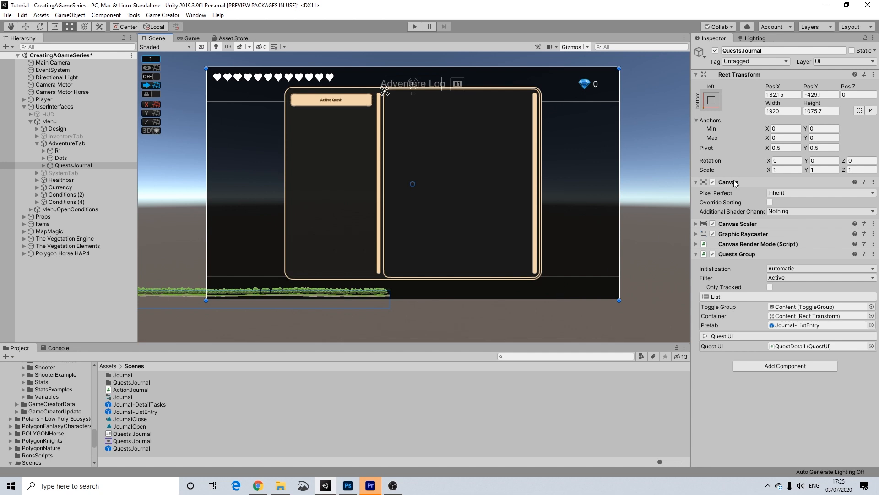
left_click(821, 111)
type("1080")
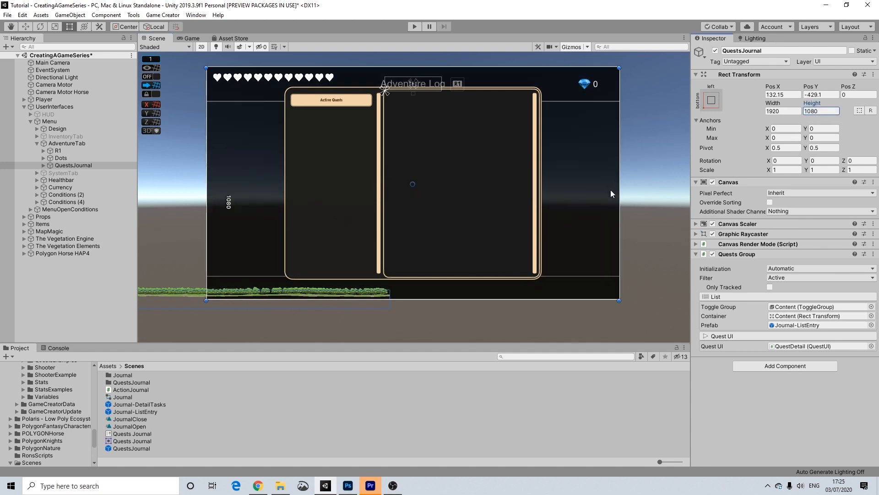
left_click(649, 205)
scroll(578, 193, "up", 3)
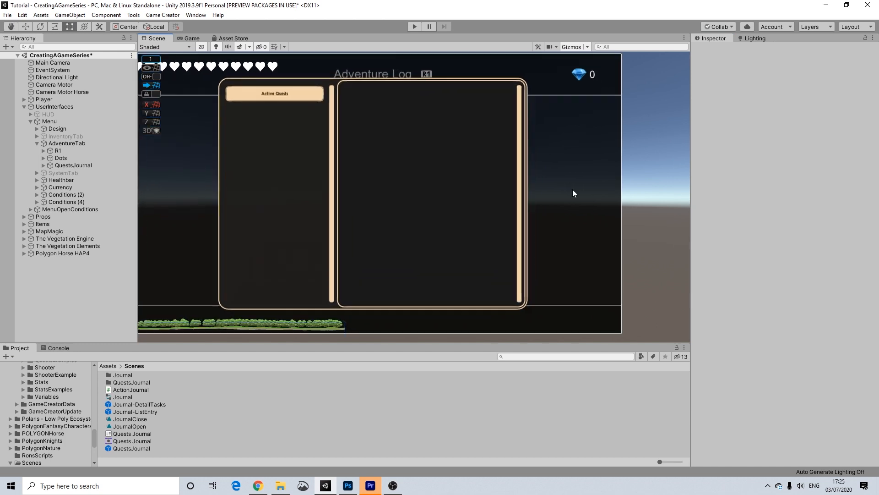
scroll(572, 193, "down", 2)
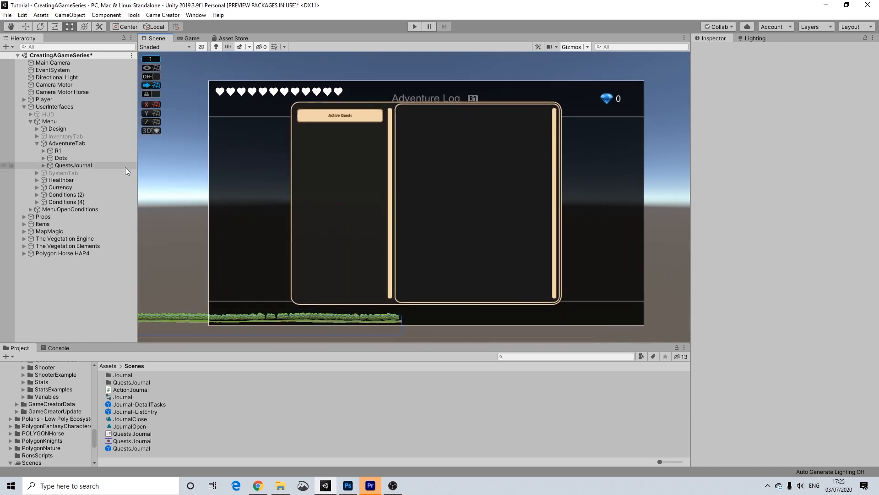
Delete the Background object under QuestsJournal.
left_click(43, 165)
left_click(76, 173)
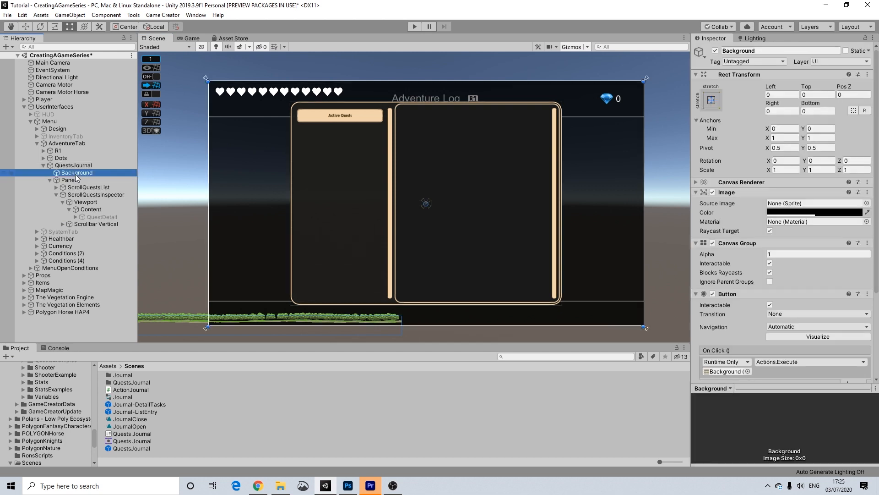
key("Delete")
Size the Panel to 1692 by 812.5 and move it right and slightly down.
left_click(68, 173)
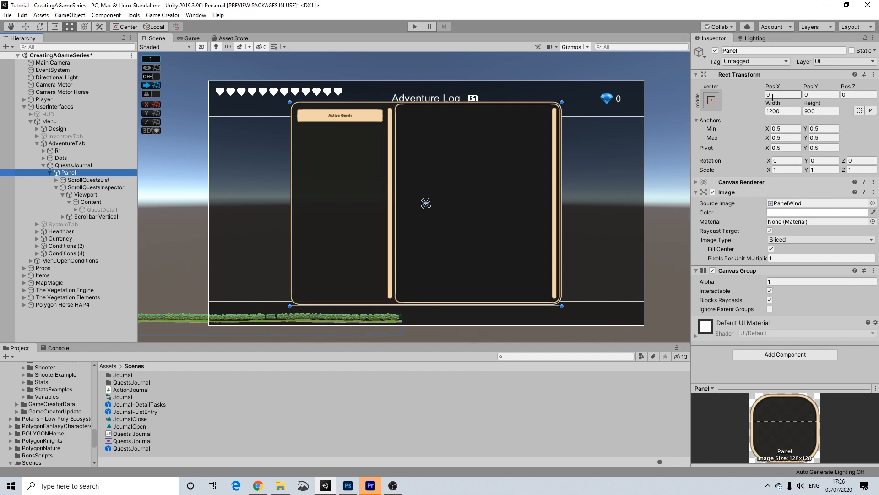
left_click(775, 111)
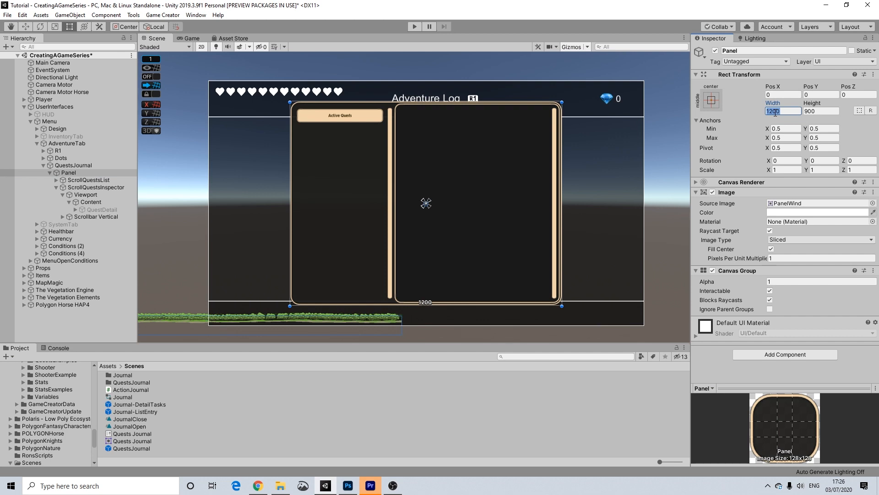
type("1692")
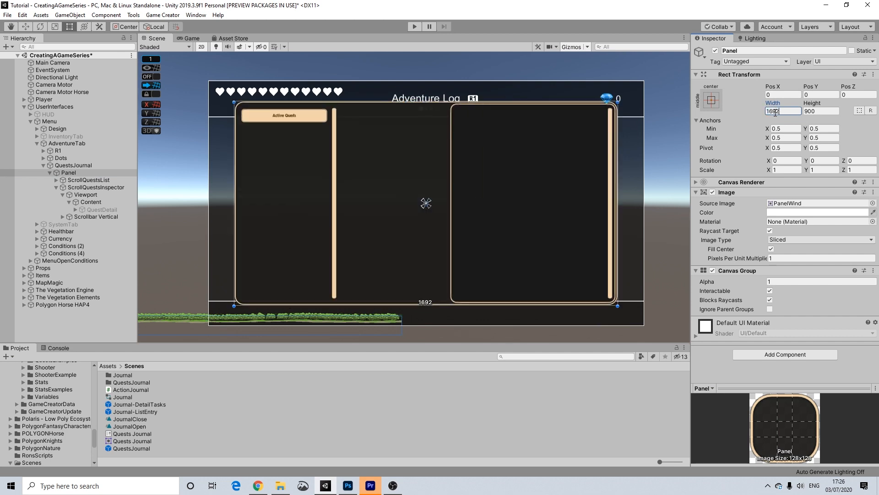
left_click(821, 111)
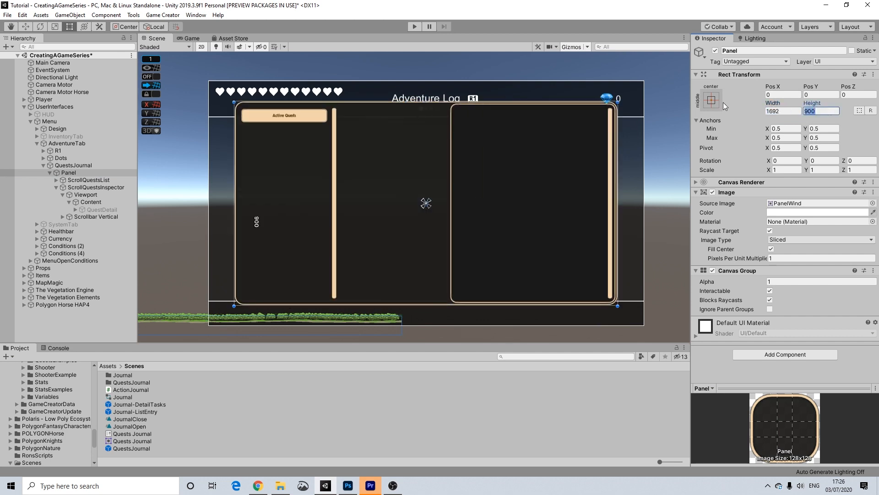
type("812.5")
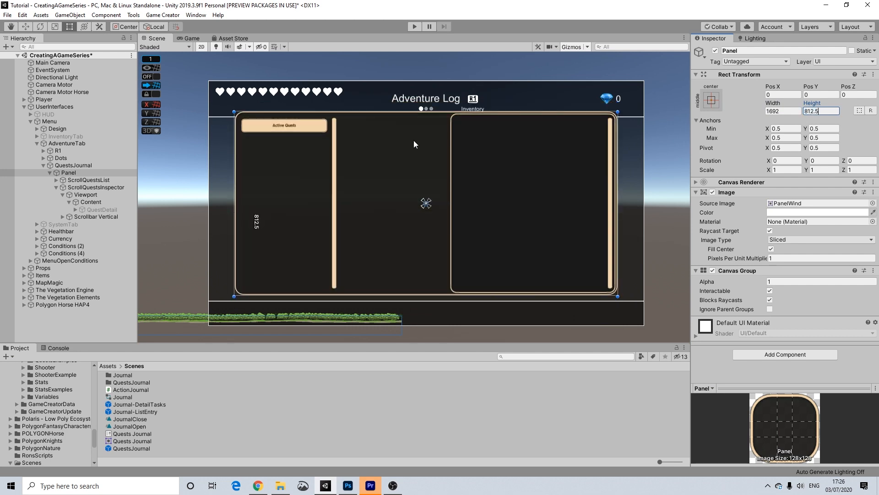
left_click_drag(510, 151, 536, 161)
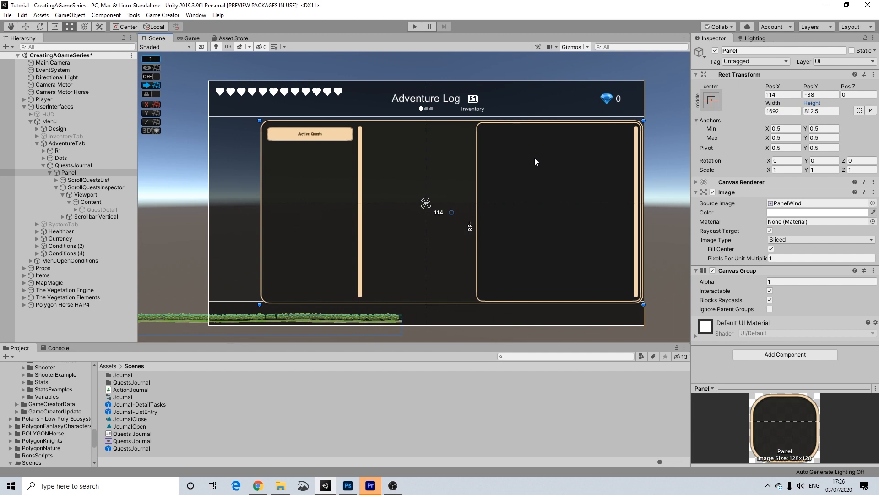
left_click_drag(535, 158, 536, 159)
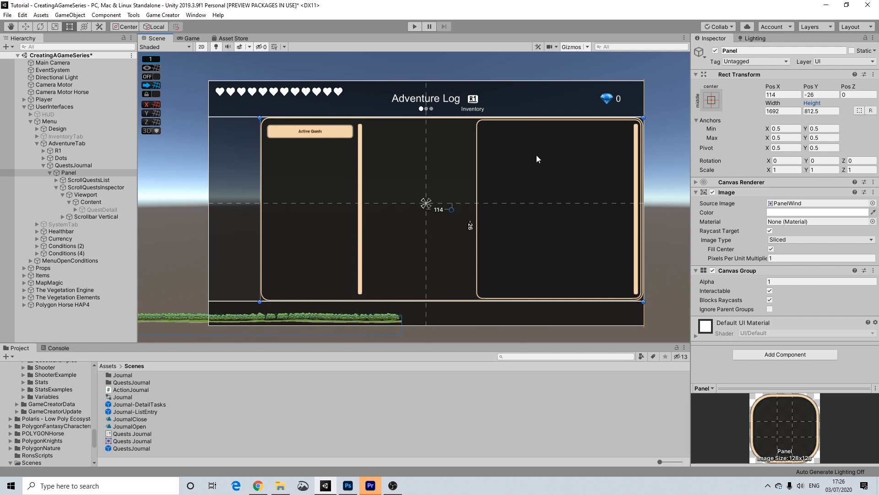
left_click(675, 187)
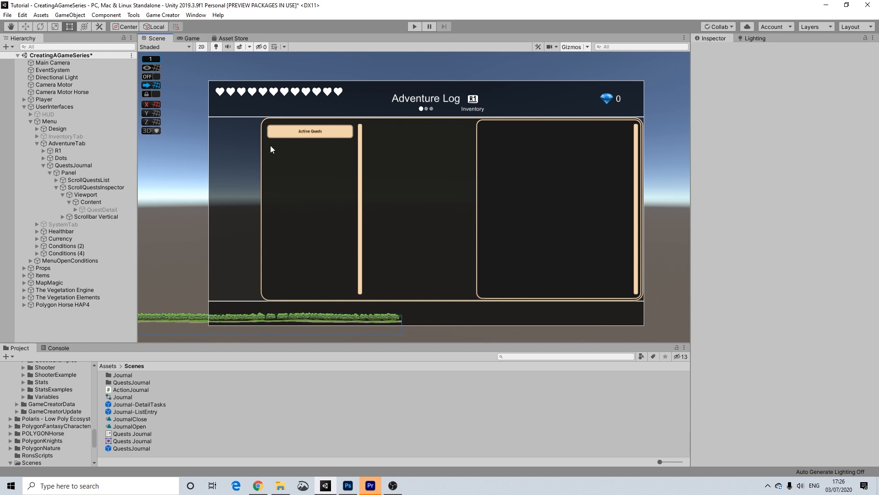
left_click(396, 163)
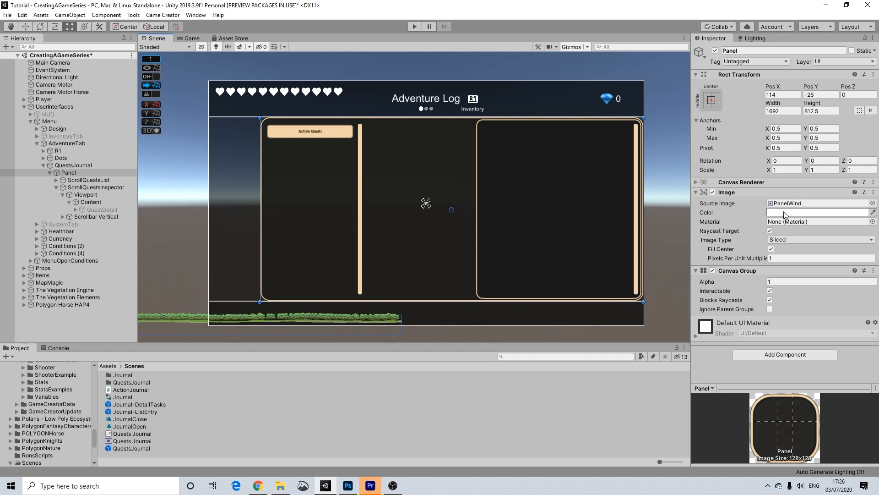
Set the Panel's Source Image to None and its colour alpha to 0.
left_click(872, 203)
left_click(396, 238)
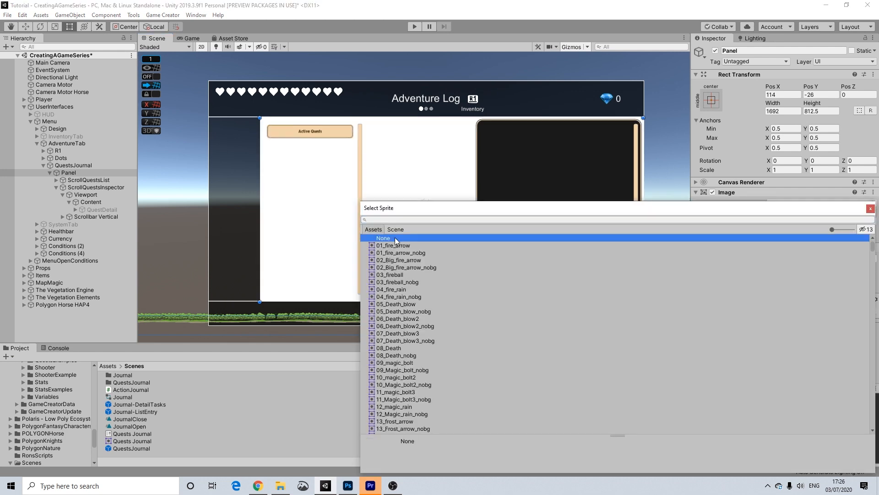
left_click(870, 208)
left_click(772, 213)
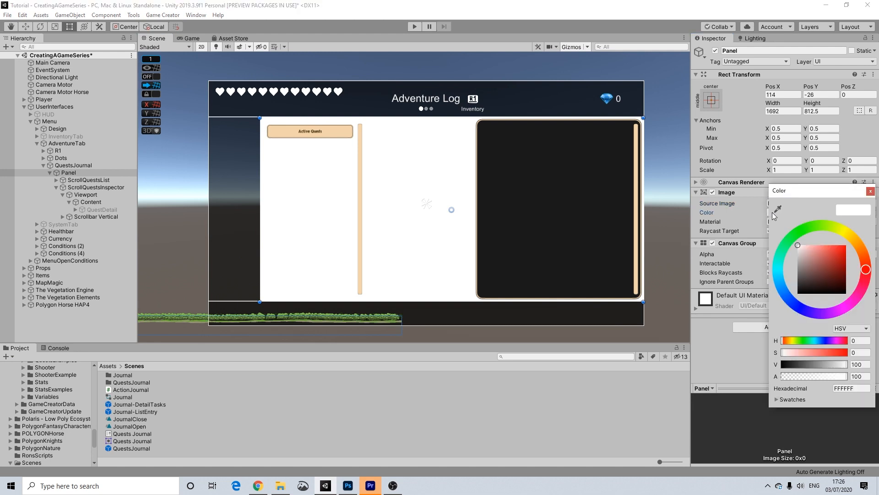
left_click_drag(826, 376, 570, 368)
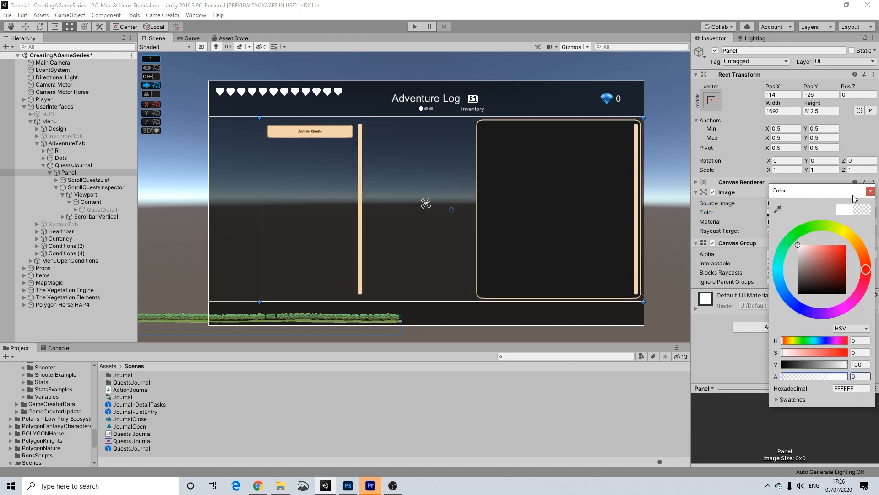
left_click(870, 191)
left_click(676, 156)
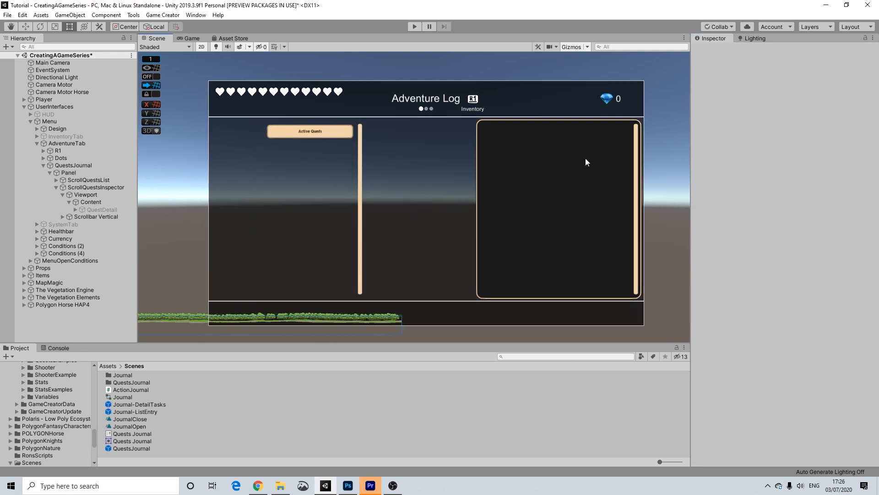
left_click(524, 161)
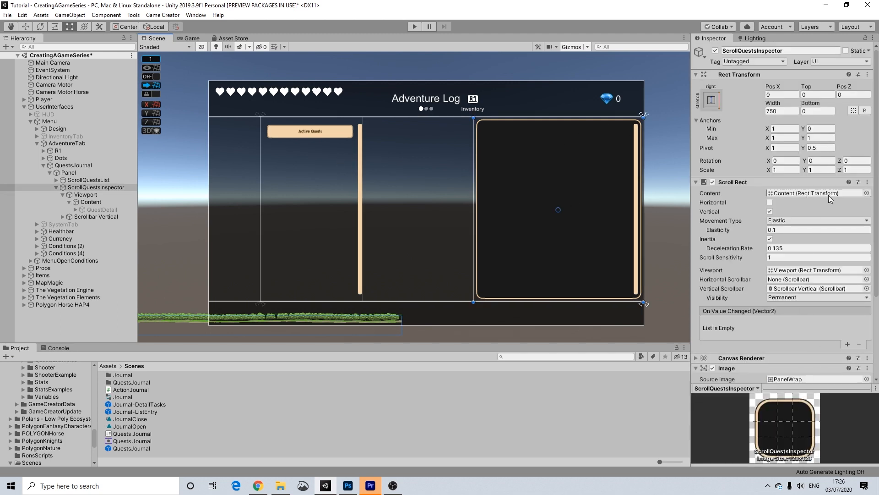
Browse ScrollQuestsInspector's content picker, leaving its Content object unchanged.
left_click(866, 193)
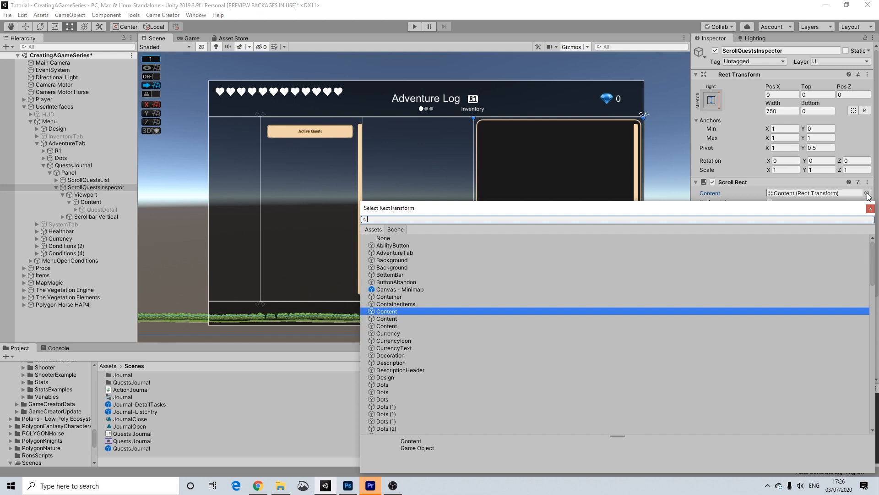
type("square")
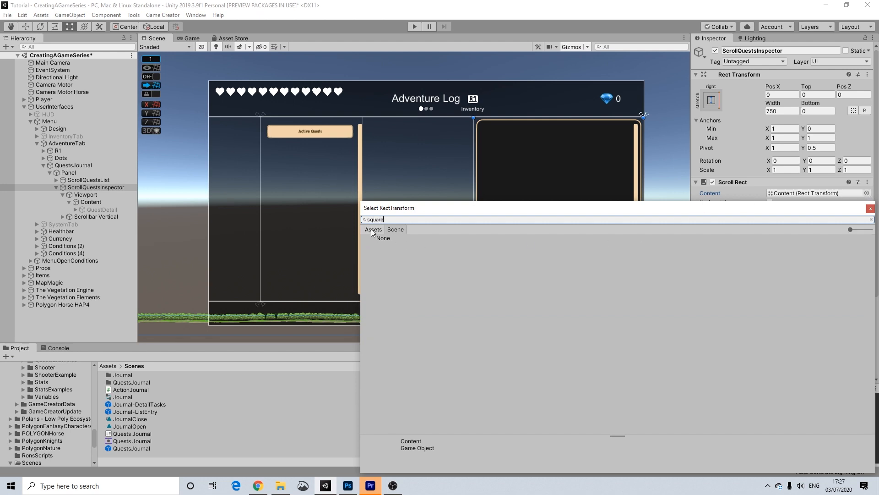
left_click(372, 230)
left_click(870, 209)
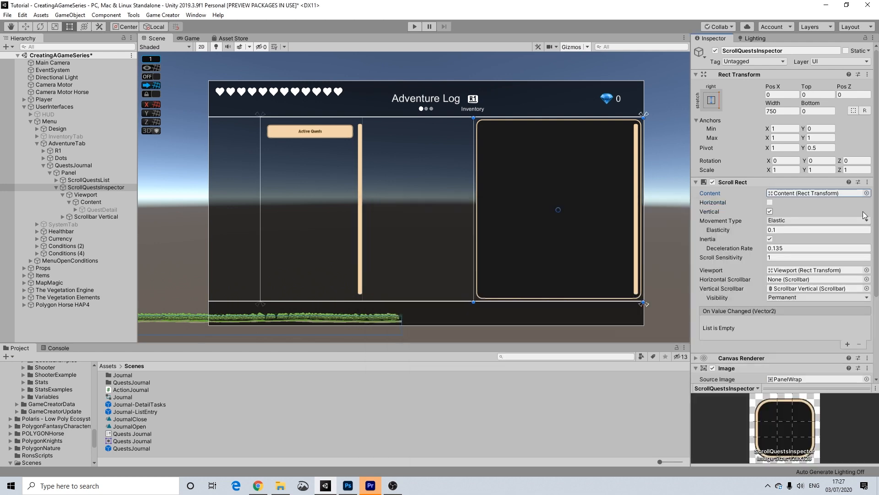
scroll(843, 277, "down", 3)
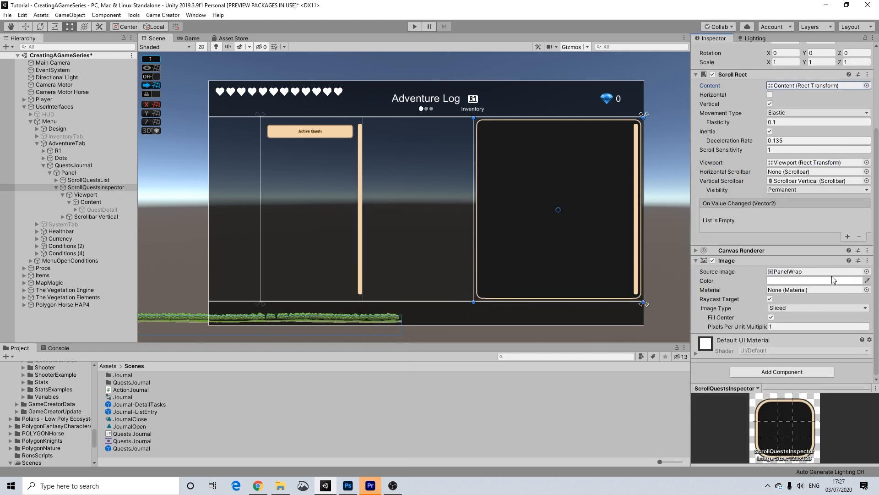
Reselect ScrollQuestsInspector in the Scene view and bring its Image component into view.
left_click(489, 165)
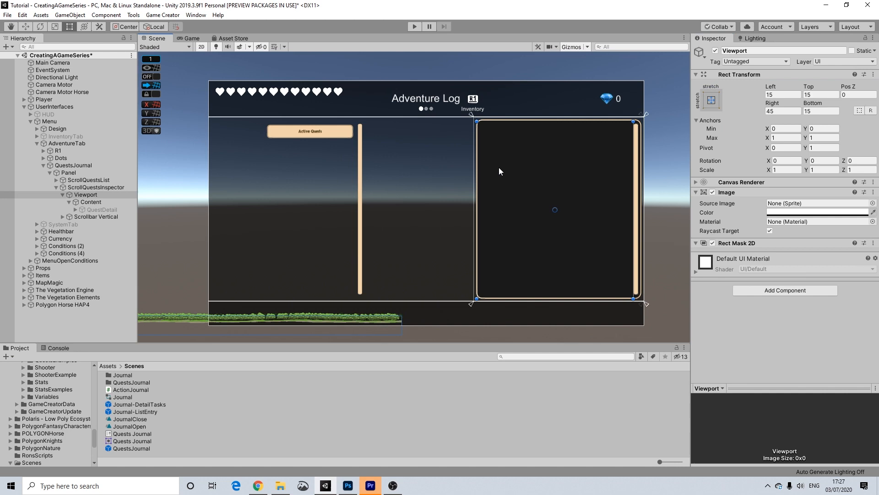
left_click(567, 187)
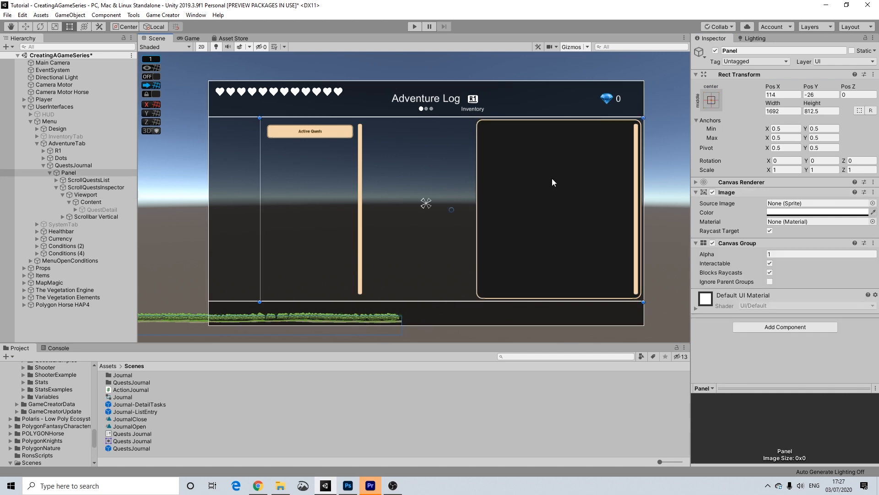
left_click(551, 178)
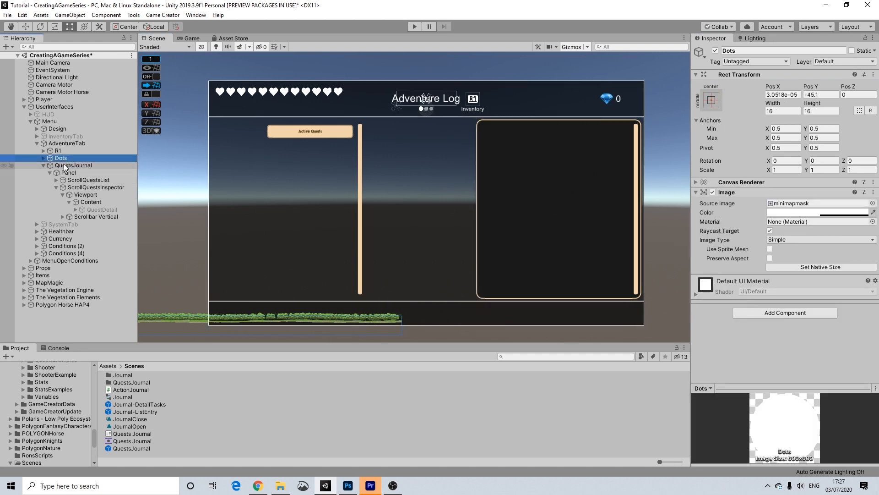
left_click(555, 165)
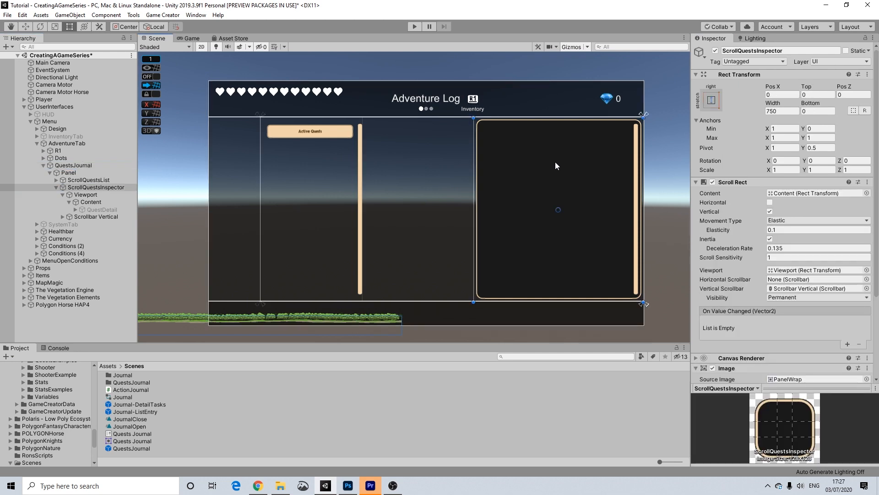
scroll(825, 290, "down", 3)
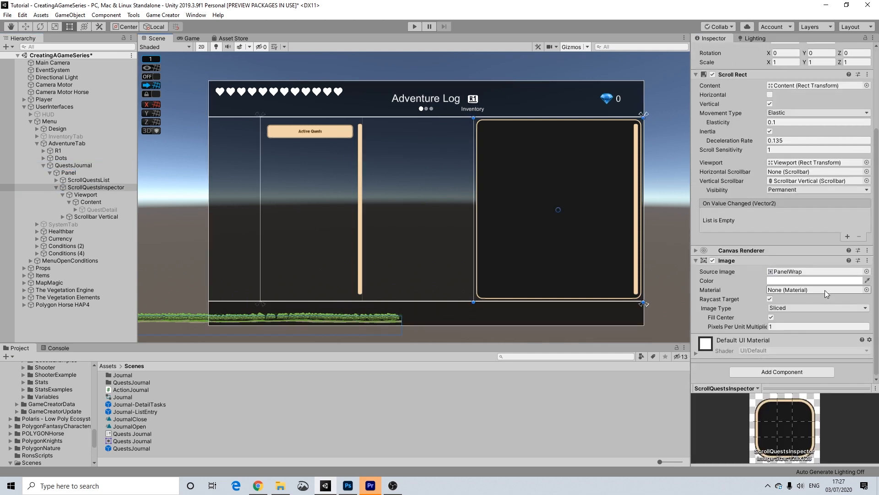
Set the right-hand panel's Source Image to the Square sprite.
left_click(866, 271)
type("s")
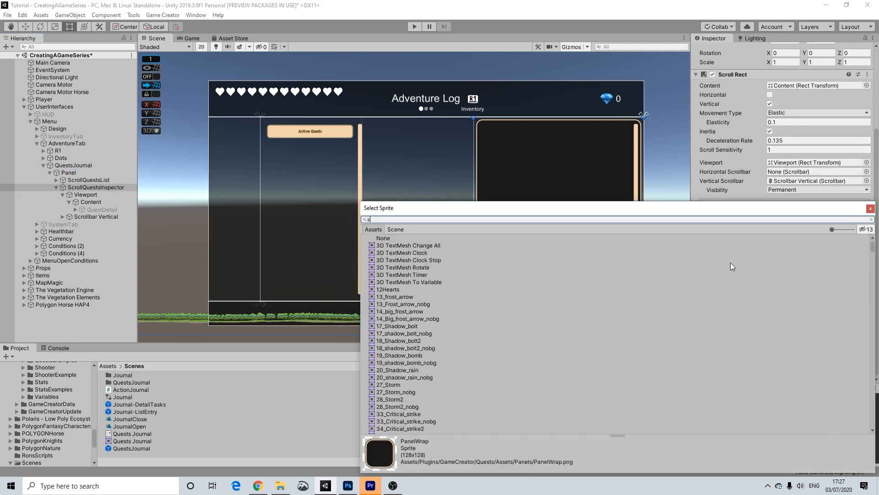
type("quare")
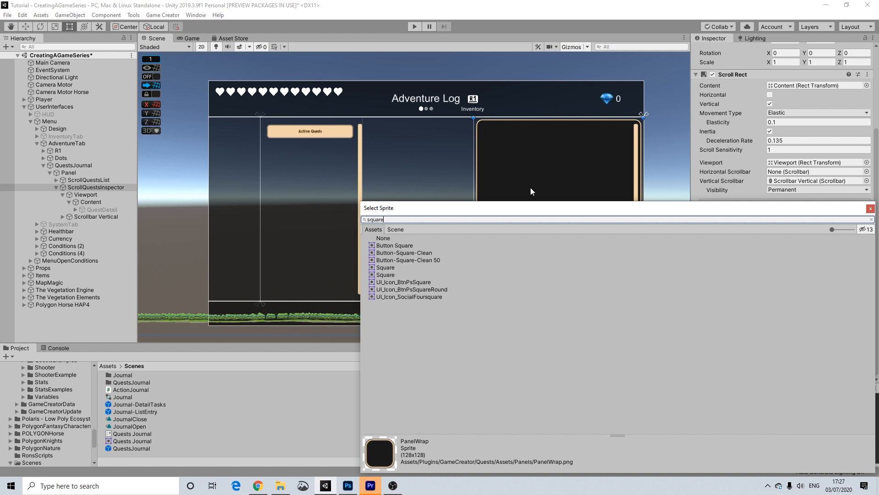
left_click(388, 267)
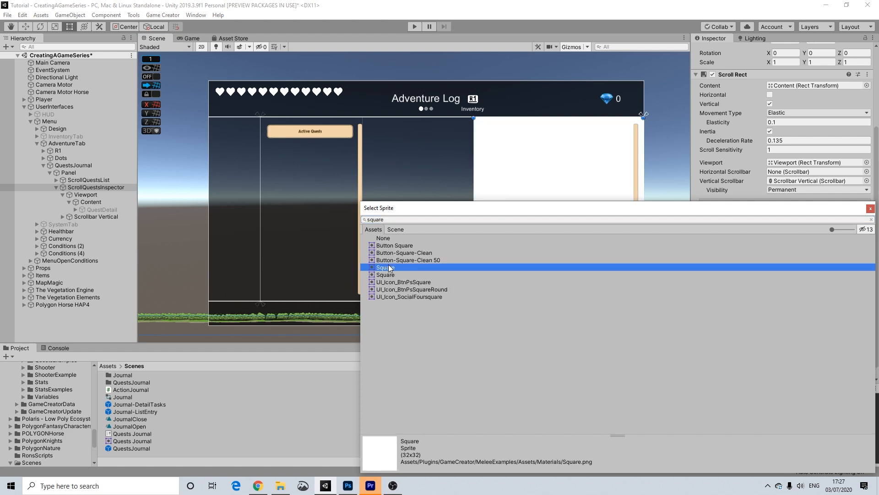
left_click(870, 209)
Colour the panel black with alpha 30.
left_click(807, 280)
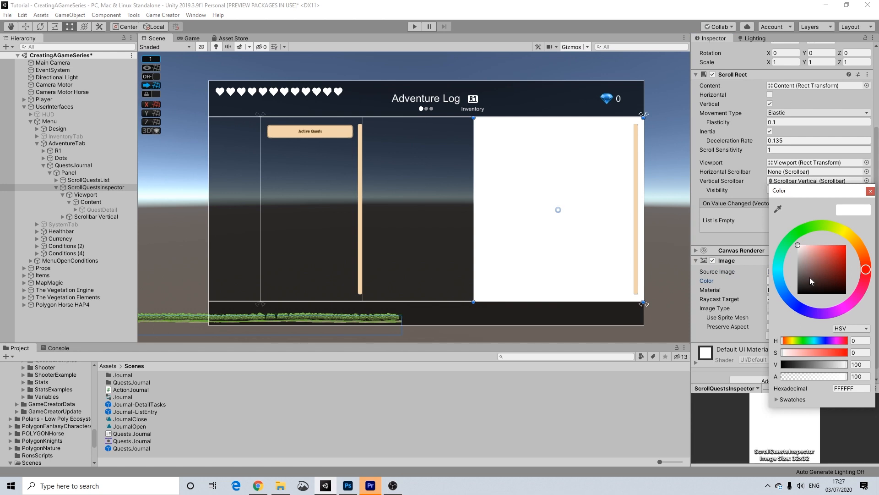
left_click_drag(826, 362, 766, 308)
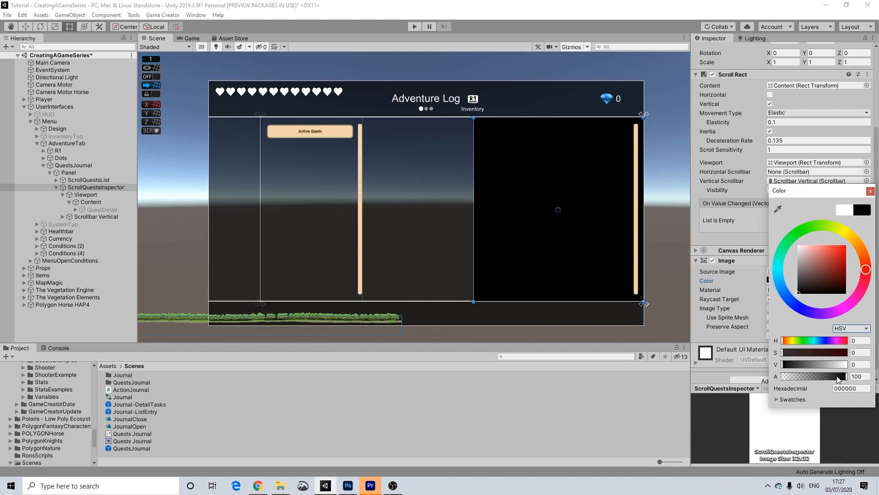
left_click(858, 376)
type("60")
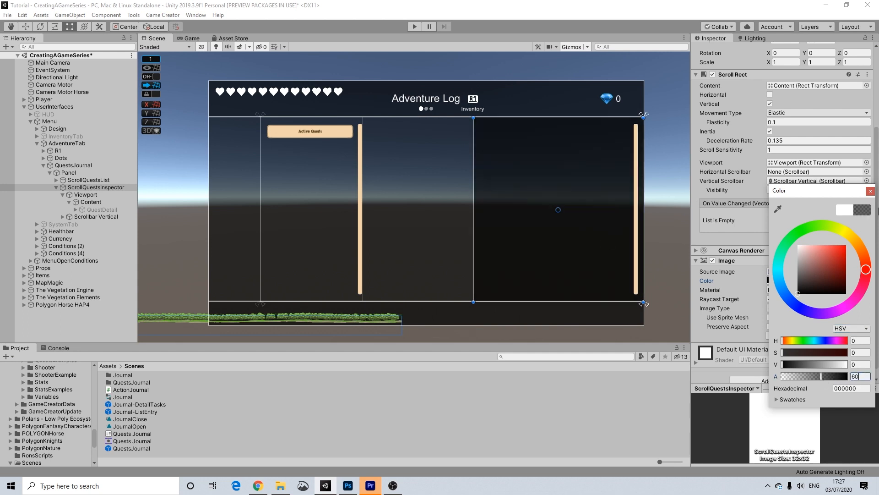
key("Return")
type("30")
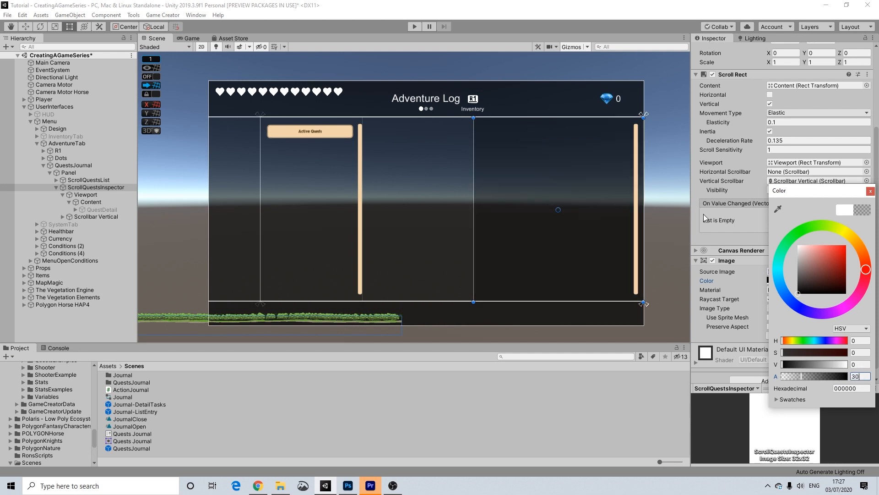
left_click(672, 181)
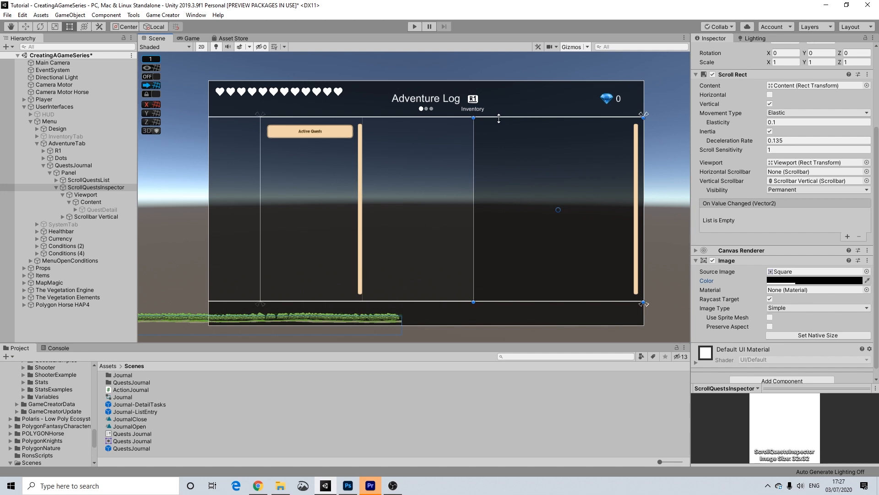
Lower ScrollQuestsInspector's top edge, raise its bottom edge and extend its left edge leftward.
left_click_drag(498, 119, 499, 123)
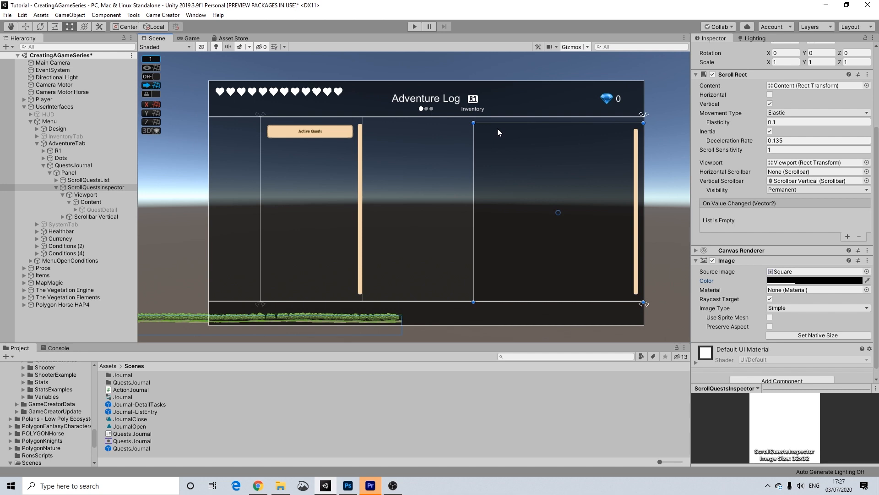
key("ctrl+z")
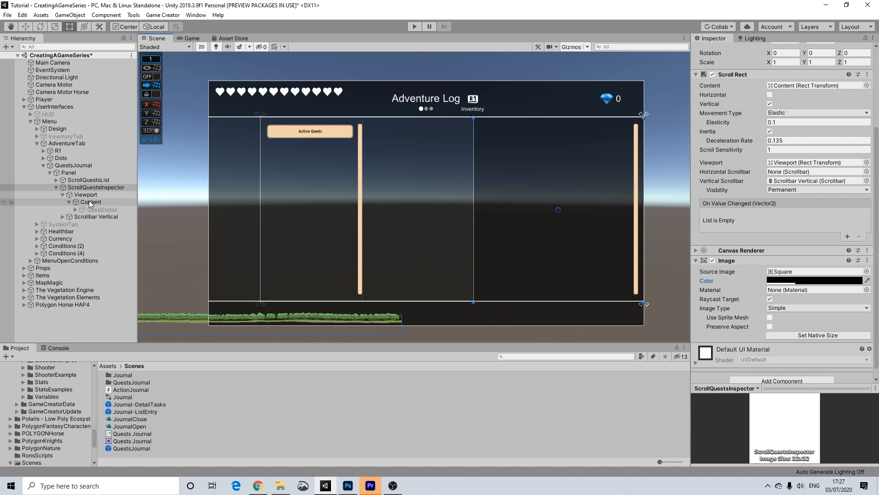
left_click(89, 180)
left_click(92, 187)
left_click_drag(506, 118, 506, 129)
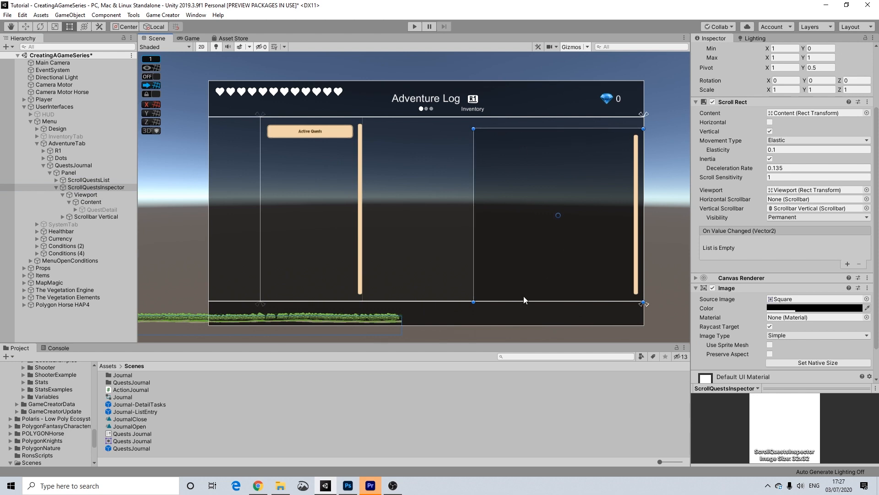
left_click_drag(522, 300, 525, 286)
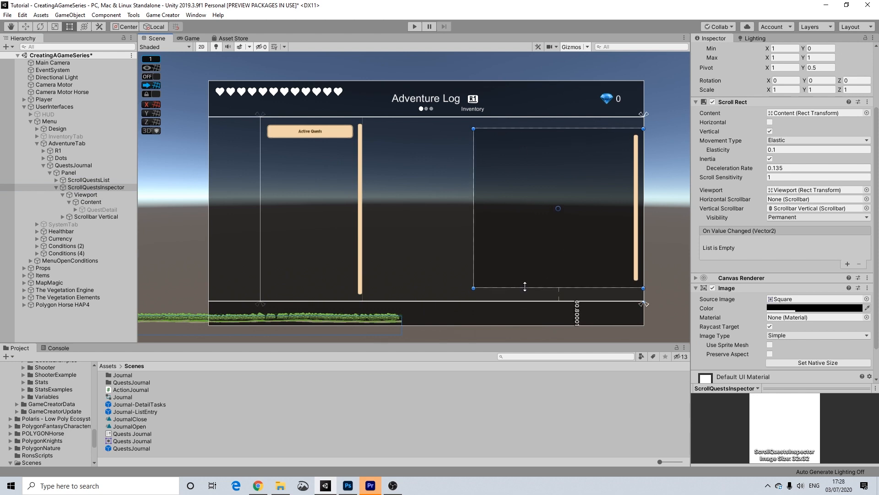
left_click_drag(473, 202, 417, 201)
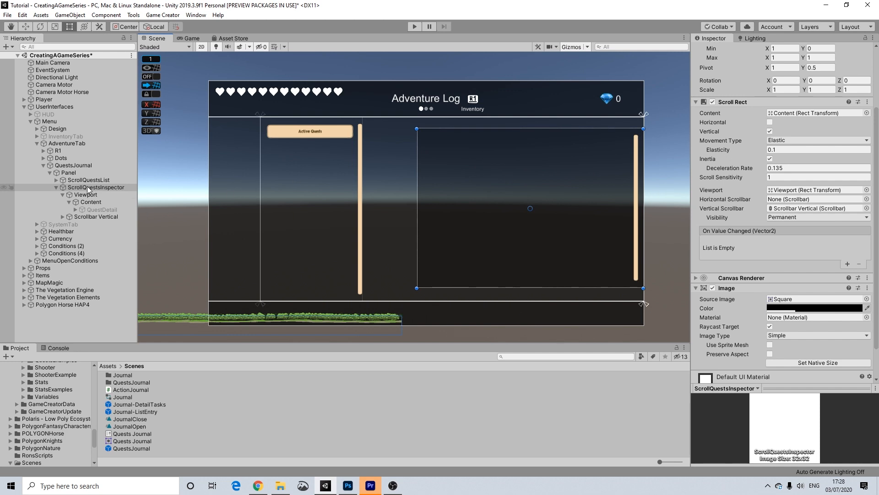
left_click(102, 195)
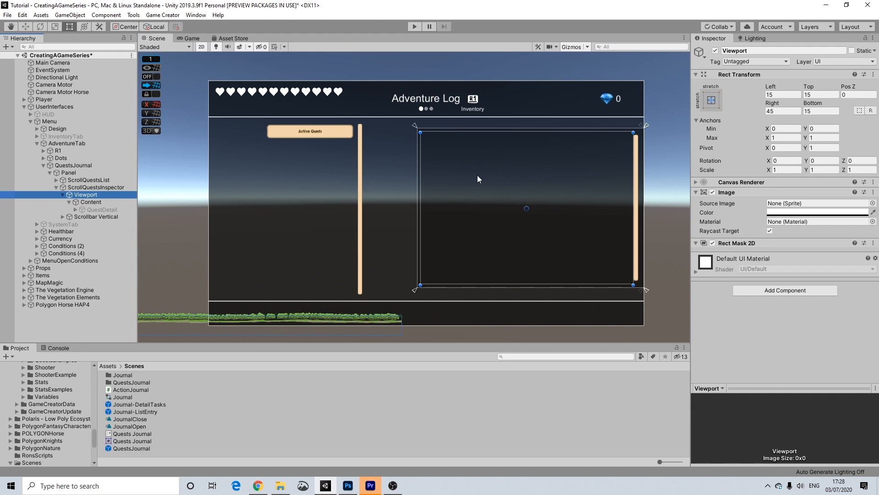
Set the Active Quests label's font to Arial and retype 'Active Quests'.
left_click(340, 134)
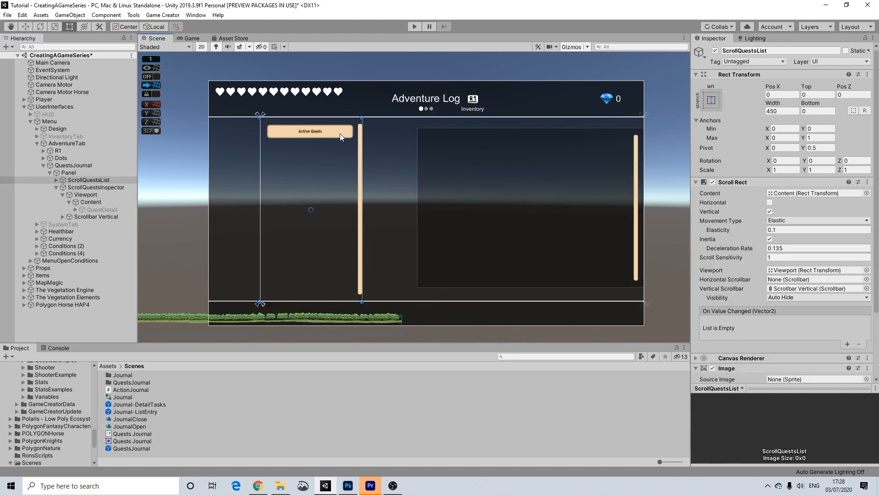
left_click(340, 133)
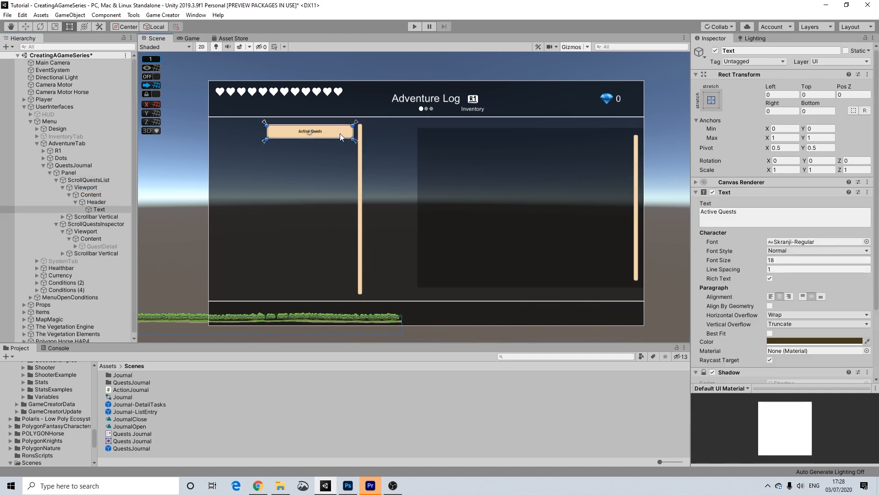
left_click(867, 241)
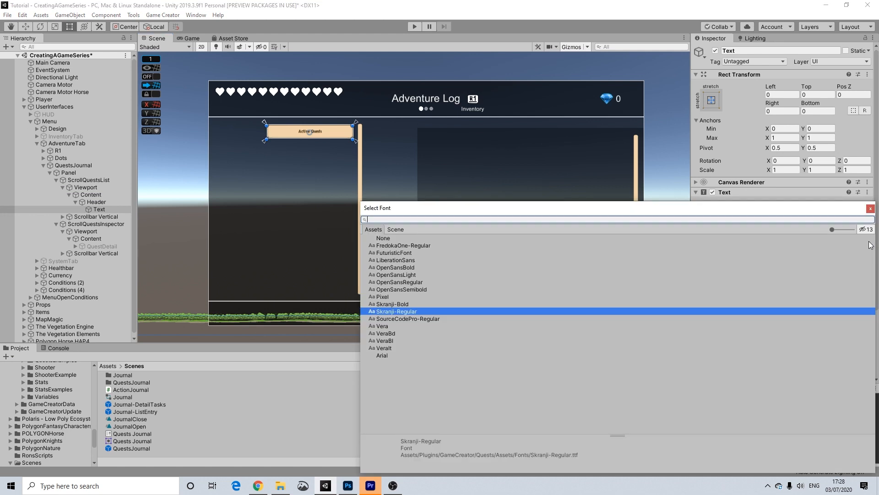
left_click(384, 355)
left_click(870, 208)
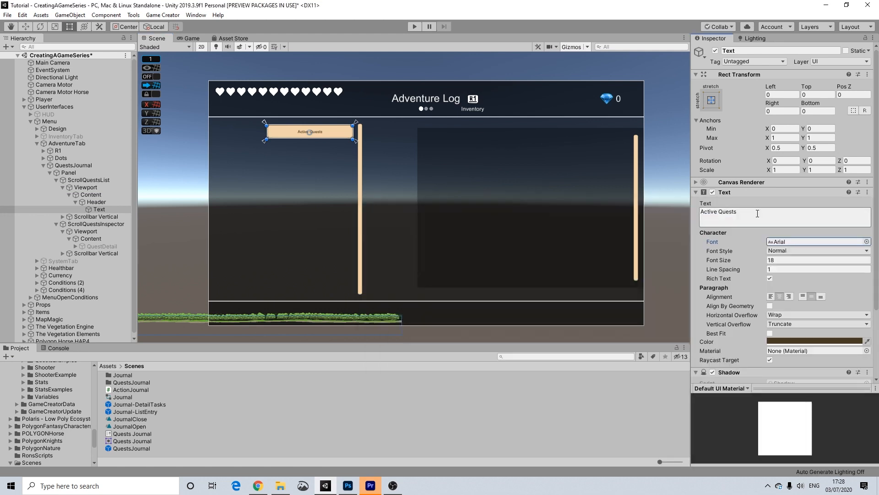
type("Ac")
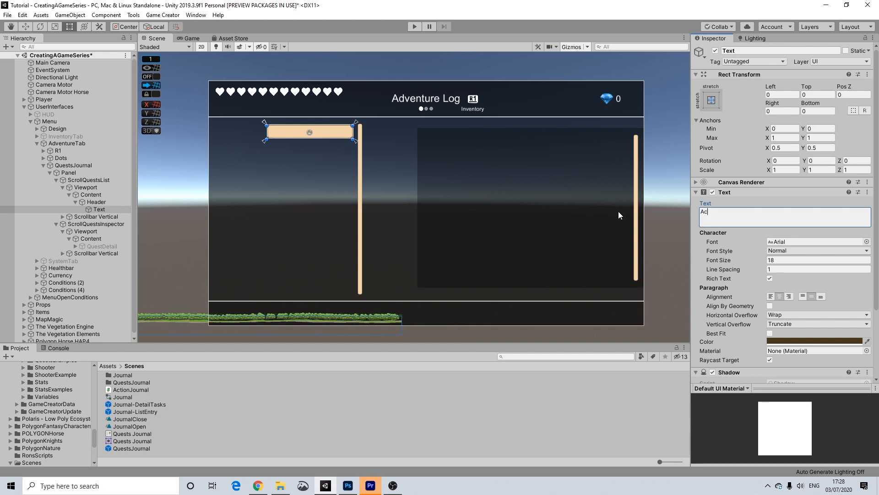
type("tive Quests")
Remove the Shadow component from the Active Quests label.
scroll(824, 257, "down", 3)
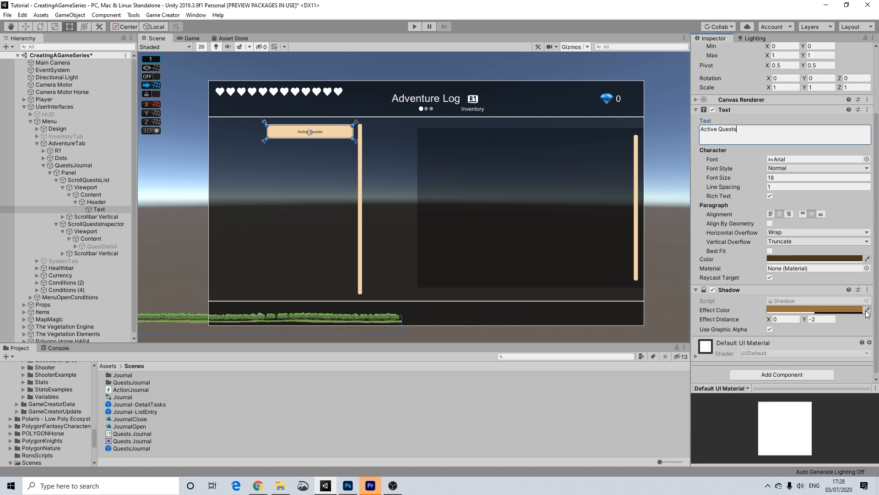
right_click(777, 291)
left_click(829, 308)
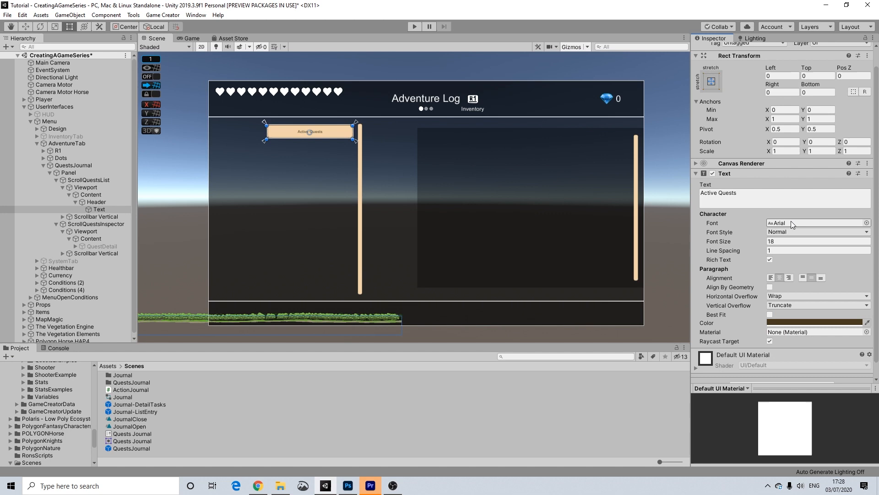
Set the Header image's Source Image to None and drag its colour alpha to 0.
left_click(93, 202)
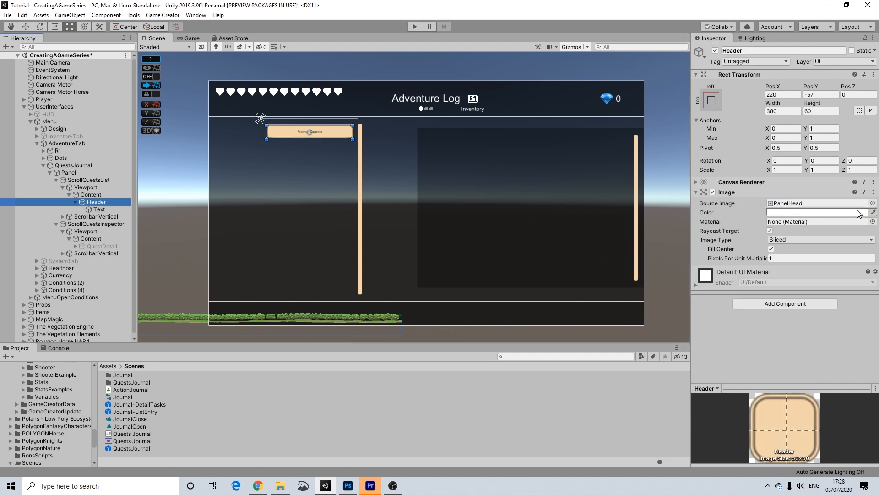
left_click(872, 203)
left_click(386, 239)
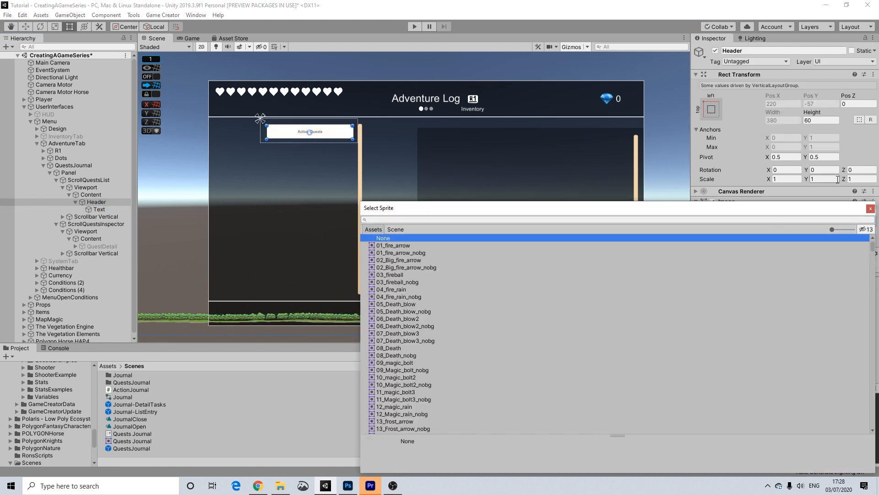
left_click(871, 209)
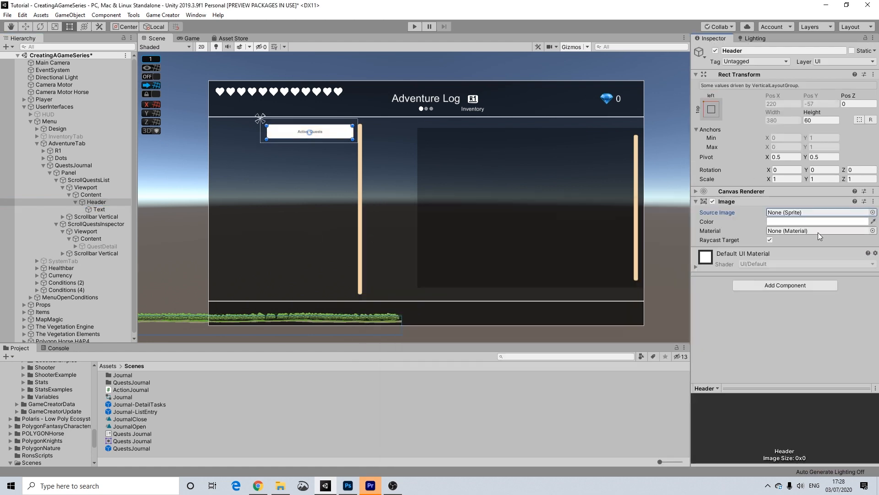
left_click(818, 222)
left_click_drag(807, 376, 714, 368)
left_click(871, 190)
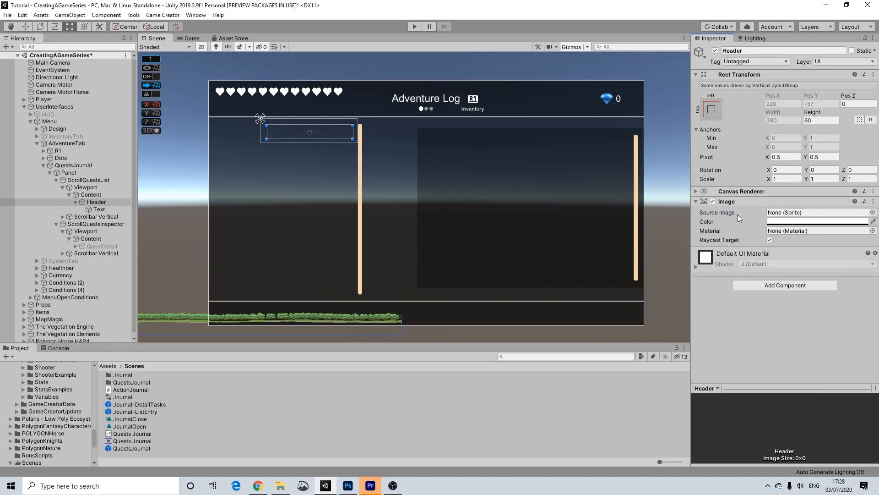
left_click(100, 209)
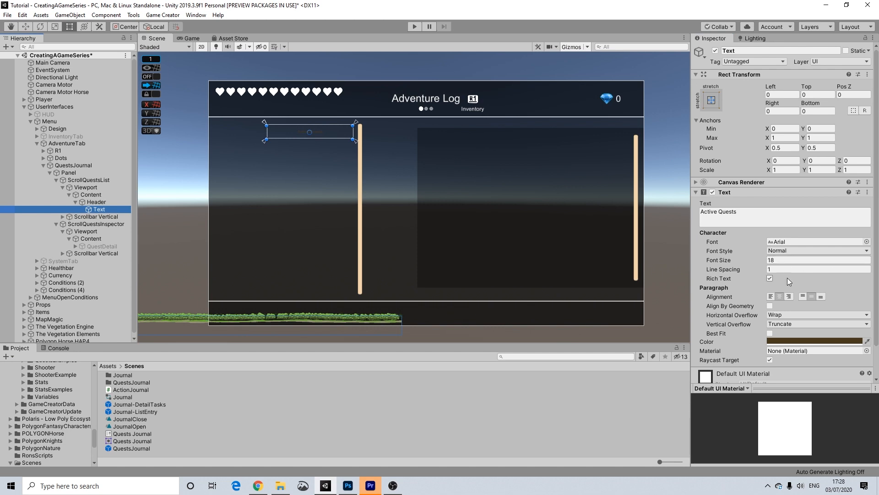
Give the Active Quests header text font size 31 and white (FFFFFF) colour.
left_click(773, 260)
type("26")
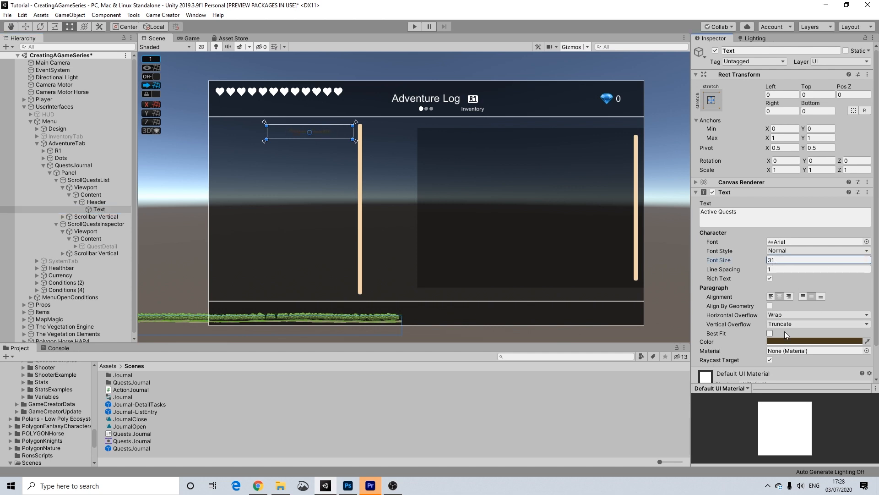
left_click(793, 341)
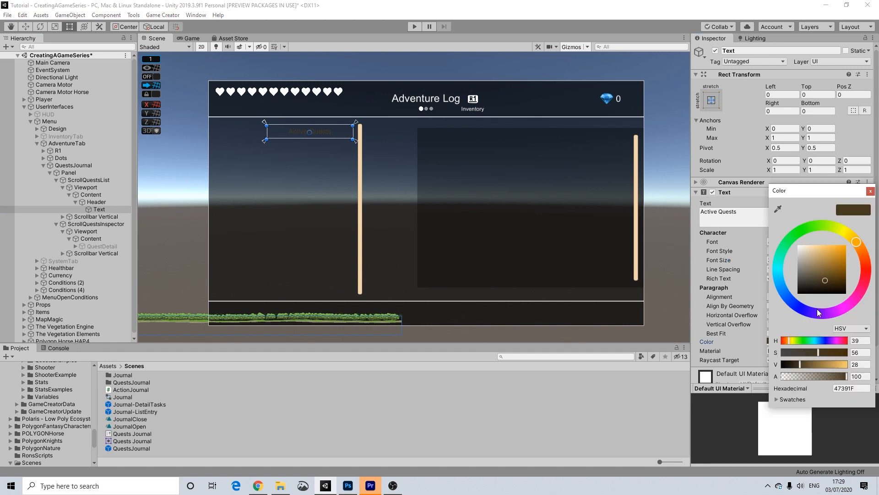
left_click(797, 245)
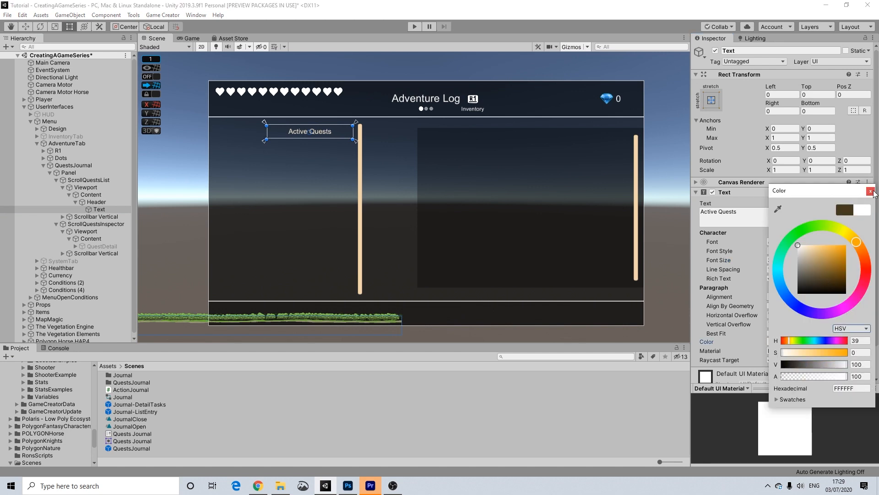
left_click(871, 191)
left_click(663, 126)
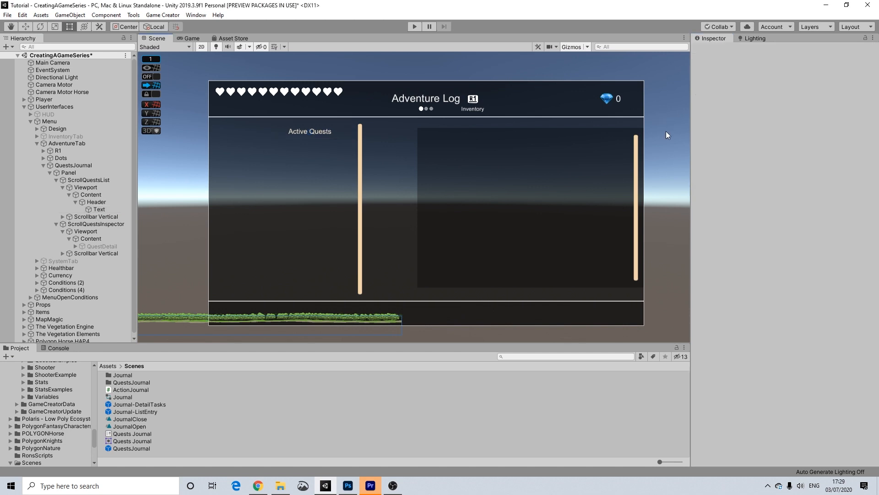
left_click(320, 134)
left_click(320, 129)
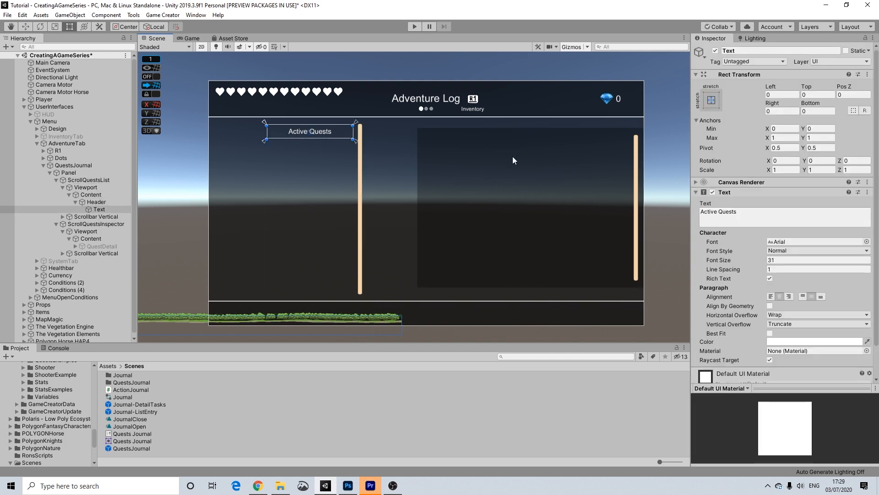
Drag ScrollQuestsInspector's bottom edge down so Bottom reads 48.65 and Top 52.65.
middle_click_drag(610, 179, 577, 182)
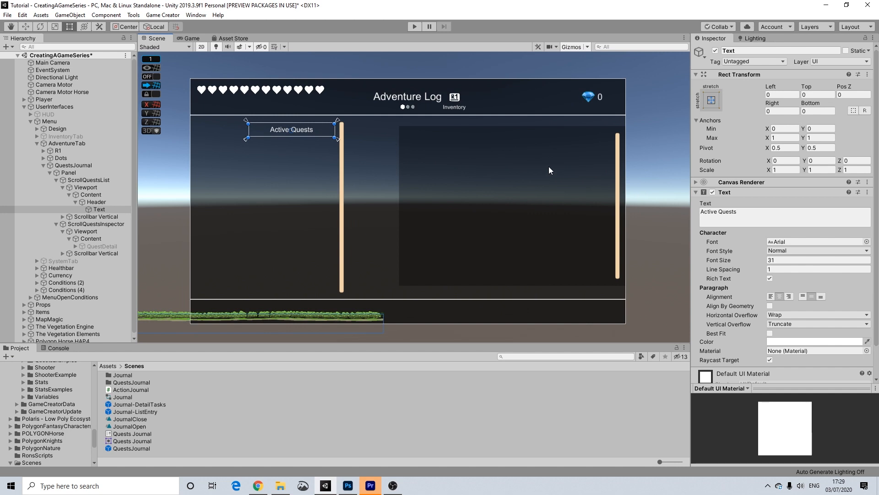
left_click(542, 201)
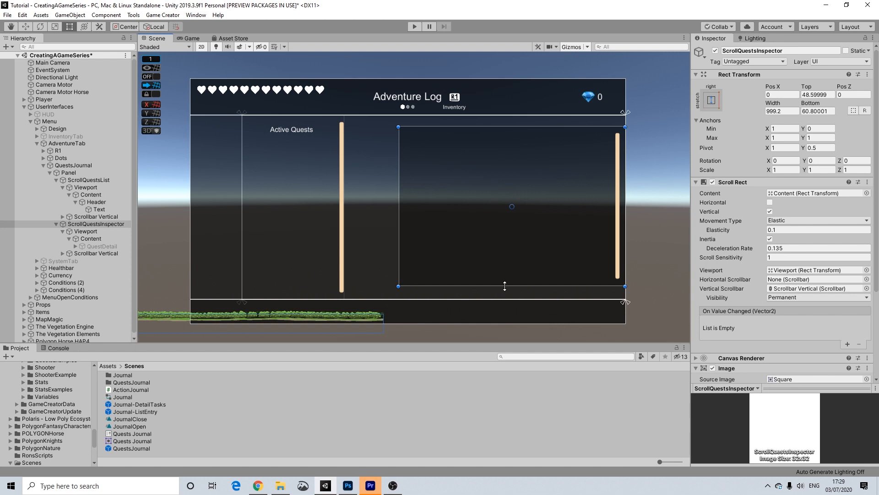
left_click_drag(504, 286, 505, 289)
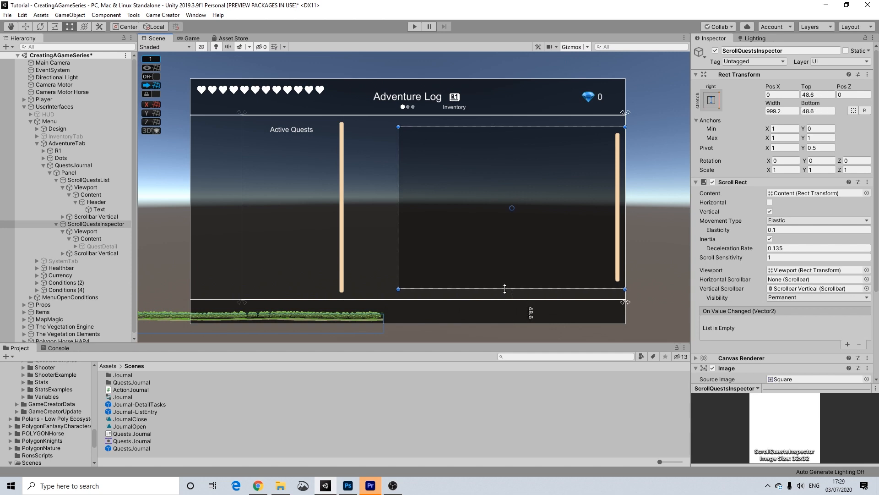
left_click(672, 214)
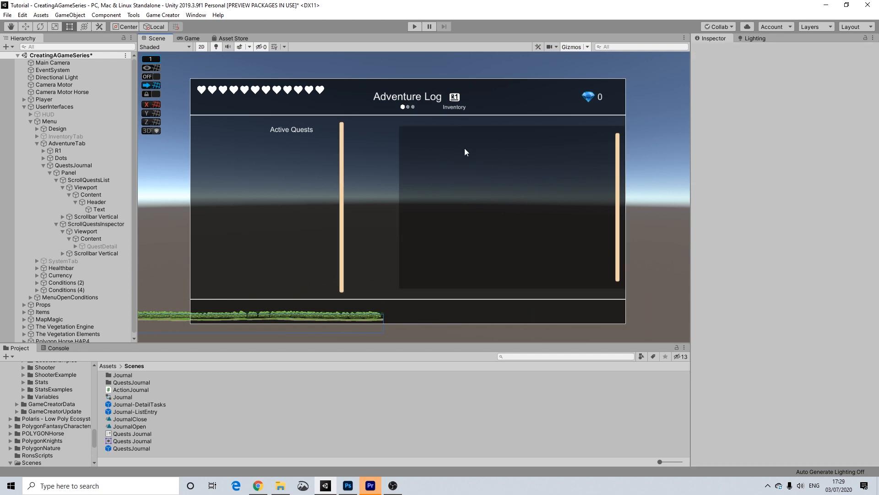
left_click(438, 146)
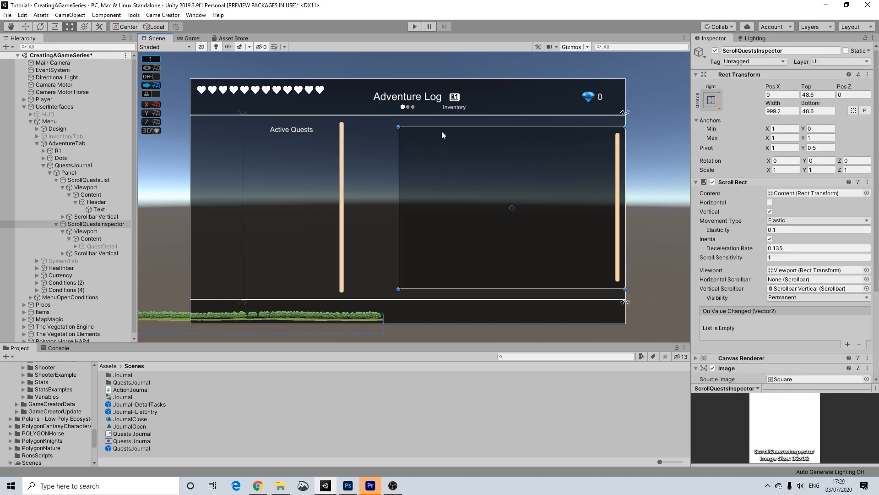
left_click(639, 156)
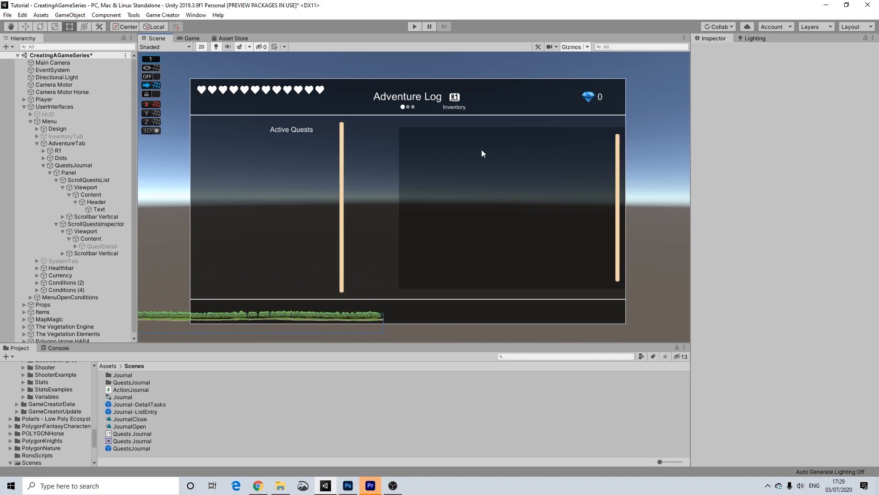
left_click(436, 152)
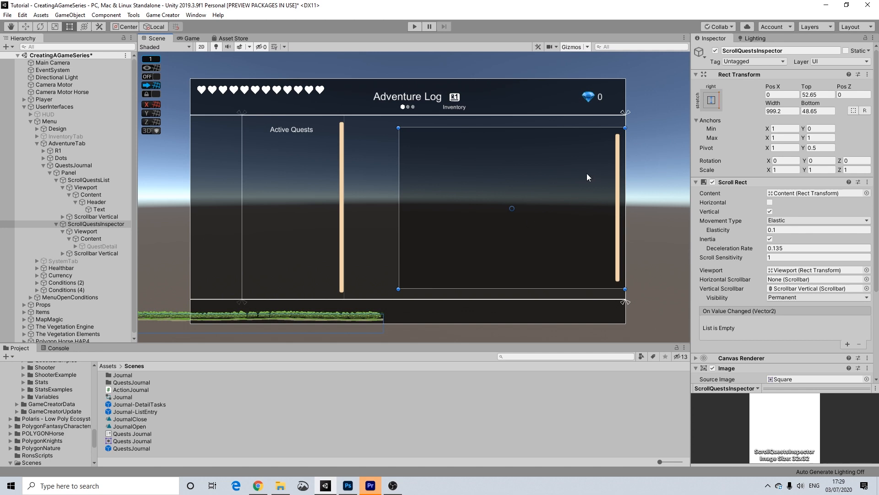
left_click(328, 158)
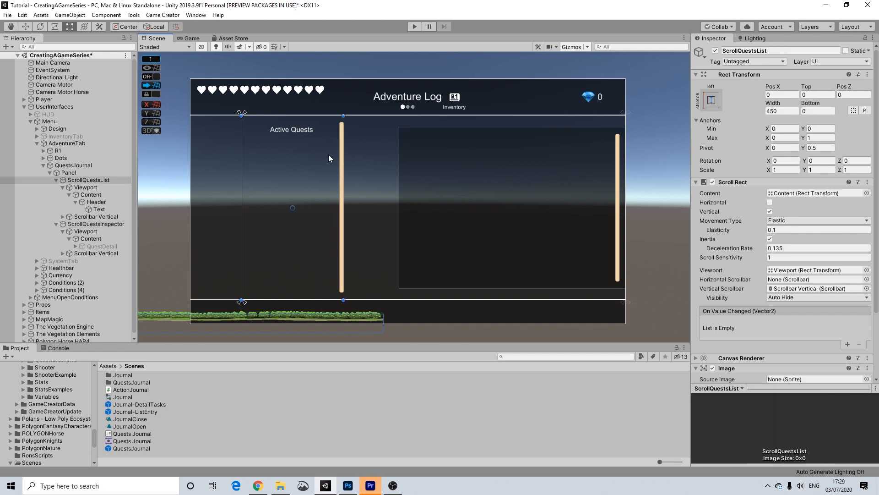
Change ScrollQuestsInspector's vertical scrollbar visibility from Permanent to Auto Hide.
left_click(104, 180)
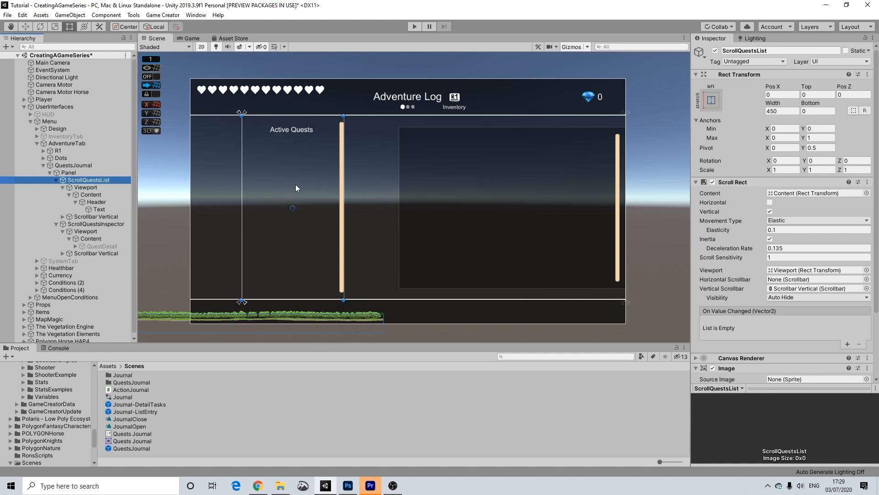
left_click(80, 228)
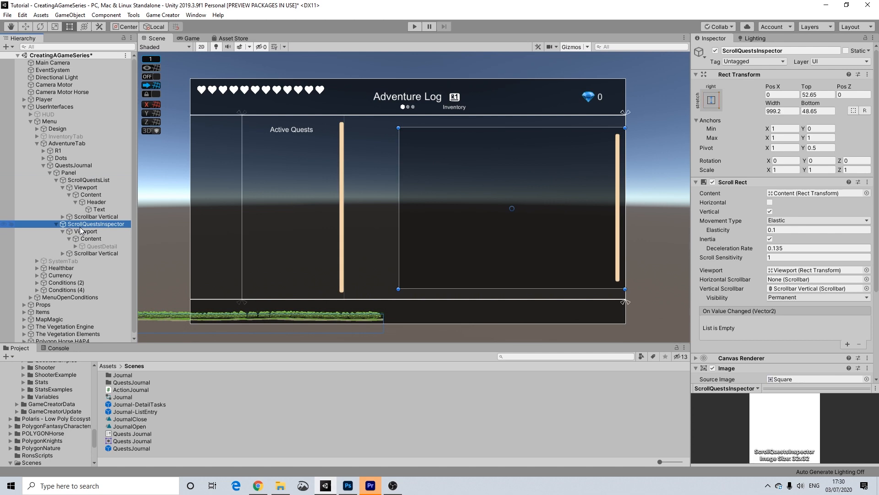
left_click(786, 299)
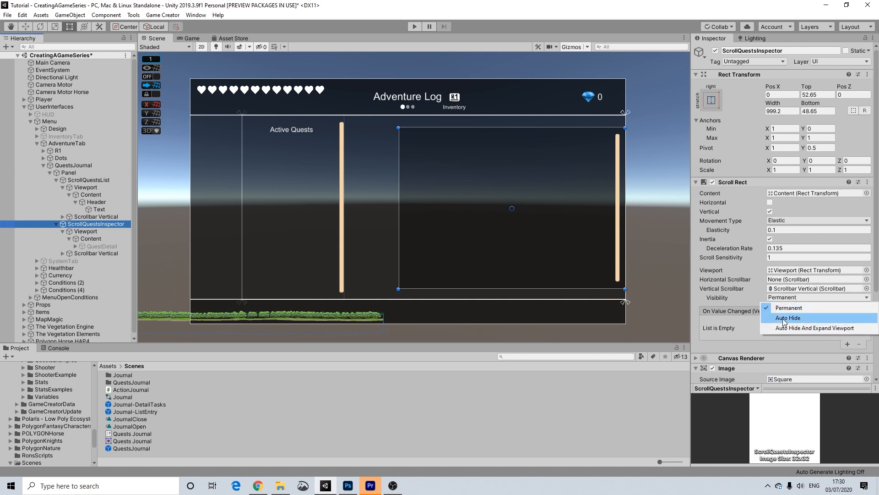
left_click(784, 319)
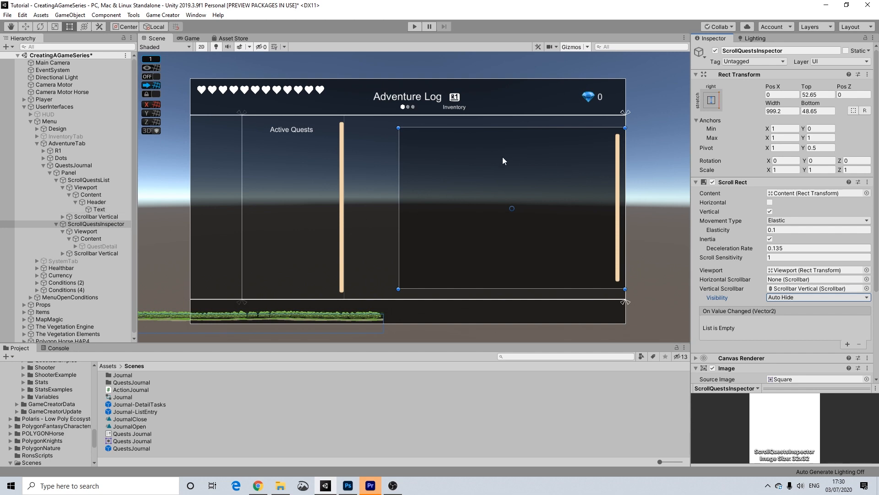
Set the quest detail scrollbar Handle's Source Image to None.
left_click(618, 161)
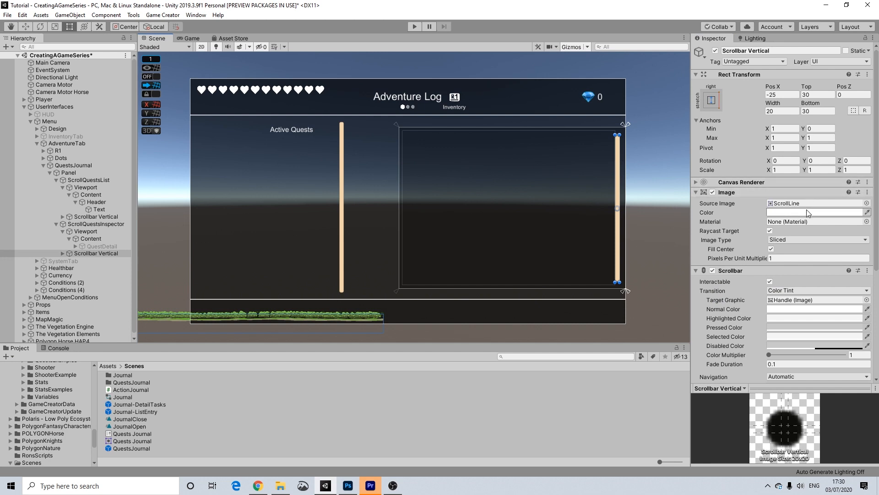
left_click(62, 253)
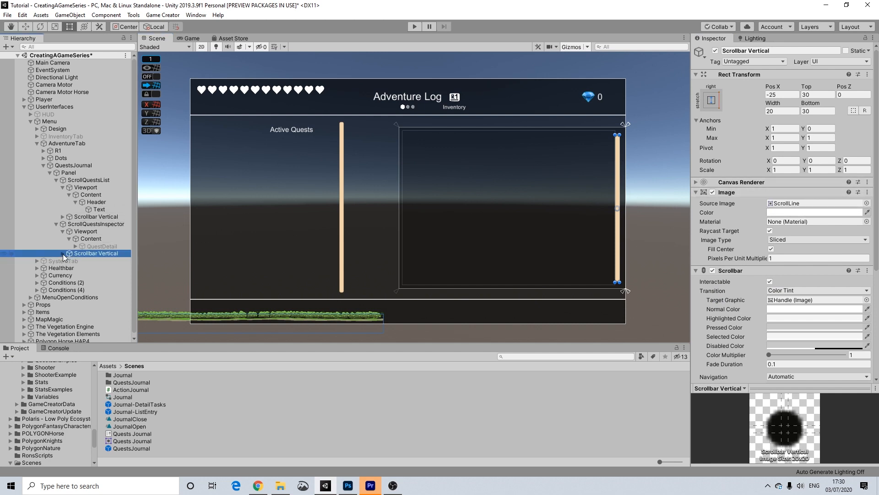
left_click(69, 260)
left_click(96, 268)
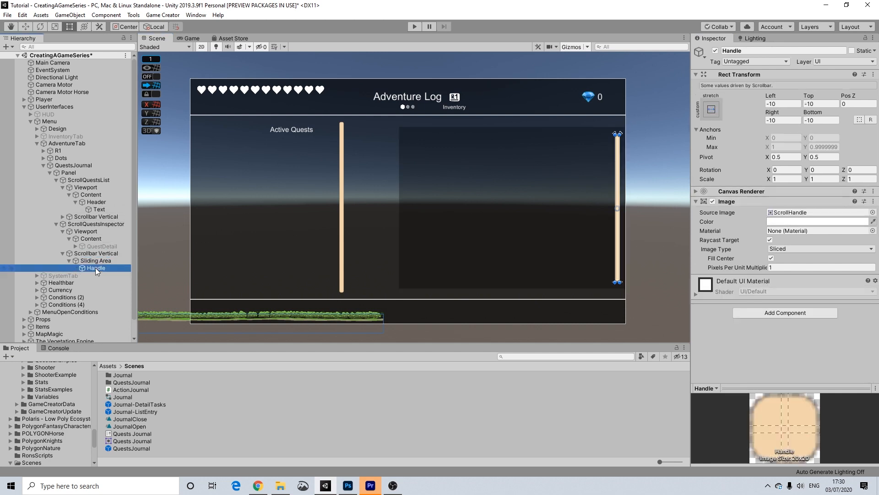
left_click(873, 212)
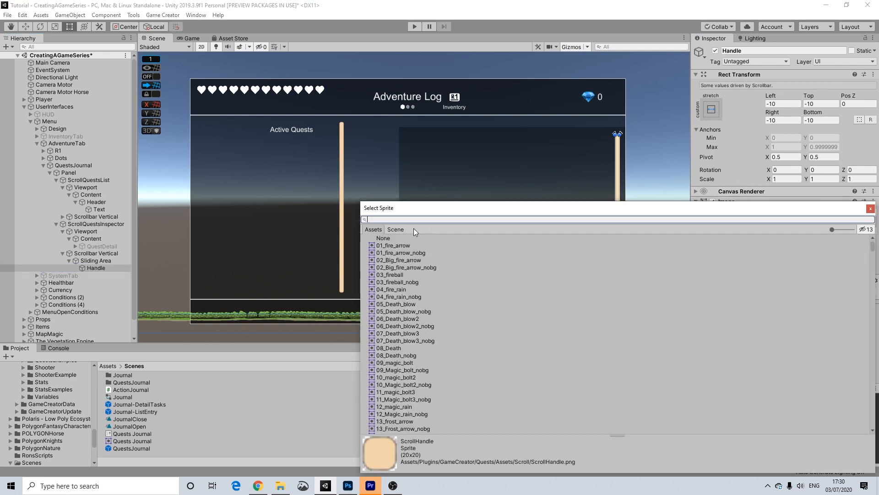
left_click(383, 239)
left_click(870, 208)
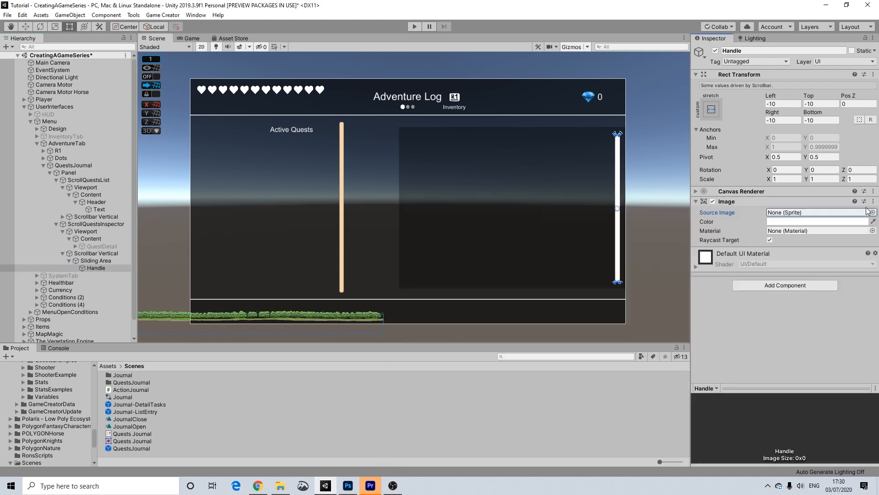
left_click(669, 187)
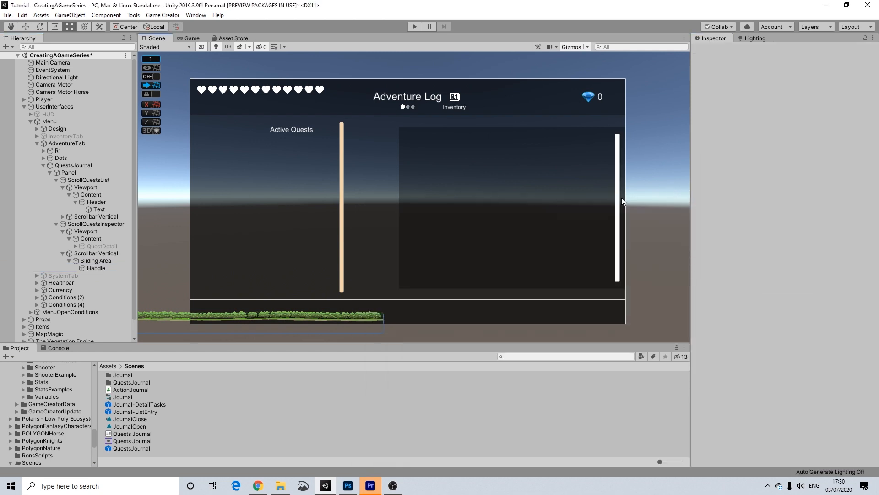
Set the quest list scrollbar Handle's Source Image to None as well.
left_click(339, 164)
left_click(342, 163)
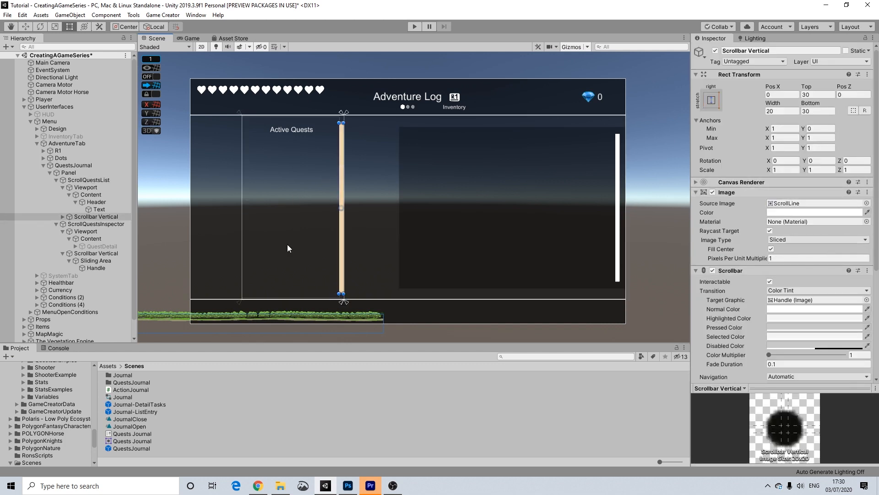
left_click(63, 216)
left_click(70, 224)
left_click(95, 230)
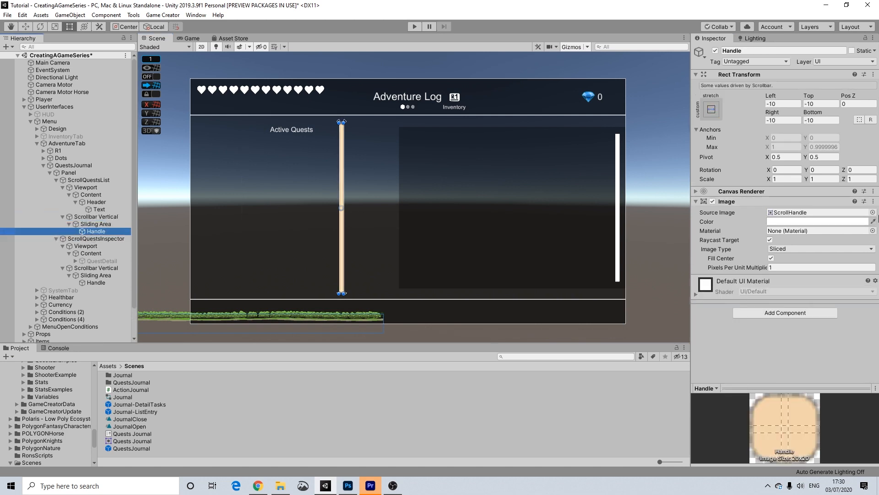
left_click(872, 212)
left_click(385, 238)
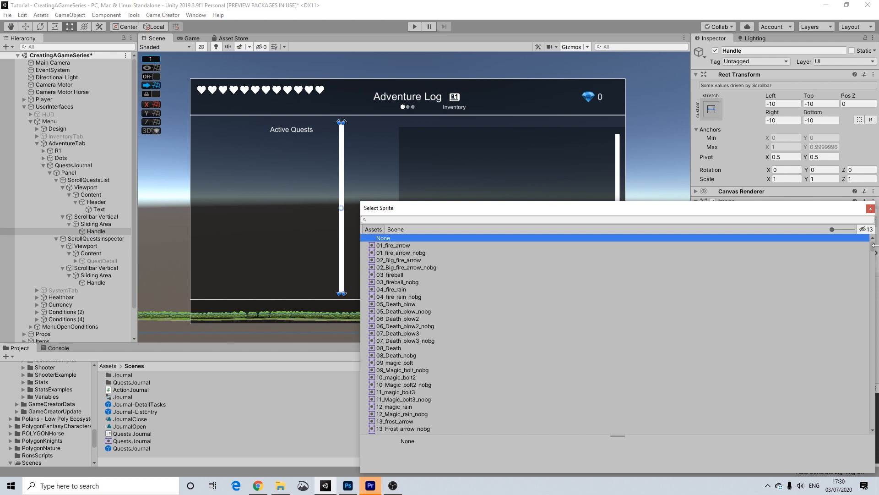
left_click(870, 208)
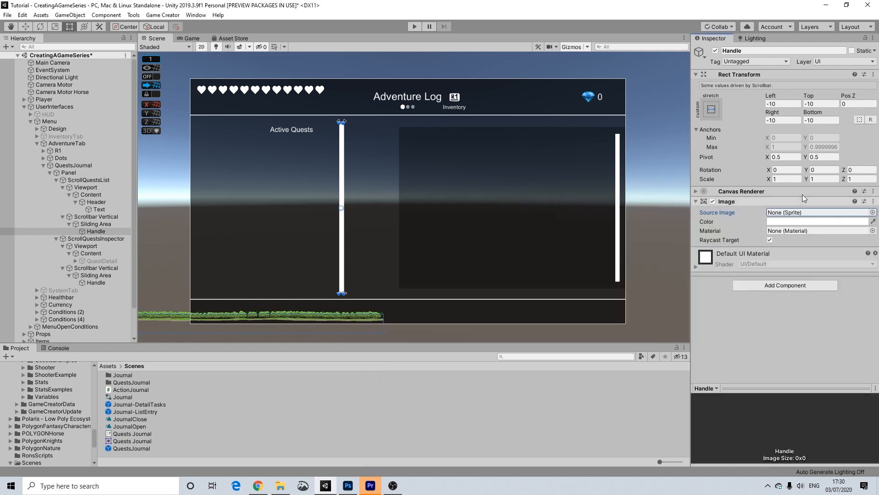
left_click(674, 156)
middle_click_drag(553, 204, 513, 197)
scroll(504, 196, "up", 1)
scroll(512, 198, "down", 2)
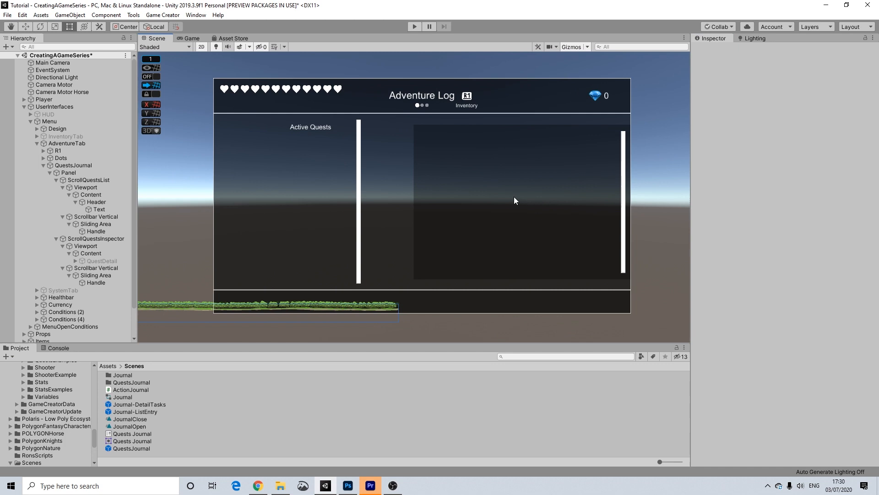
Activate the QuestDetail panel so it shows in the journal.
left_click(558, 195)
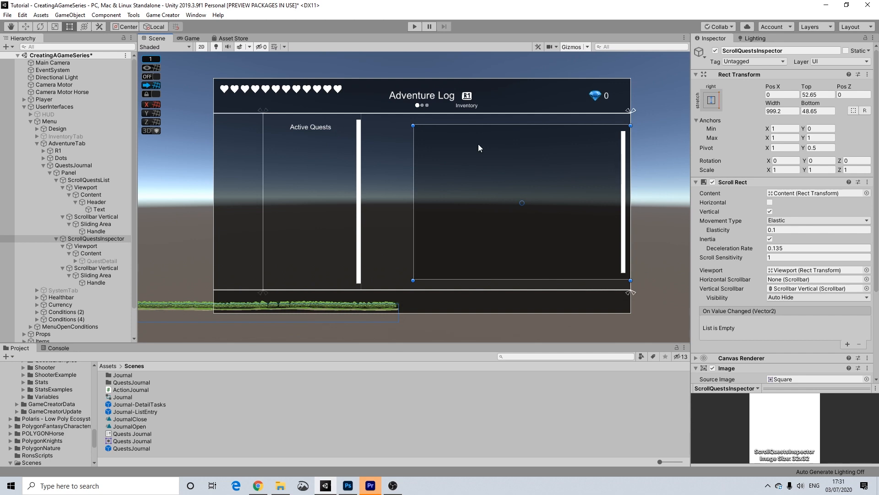
left_click(44, 165)
left_click(44, 165)
left_click(92, 262)
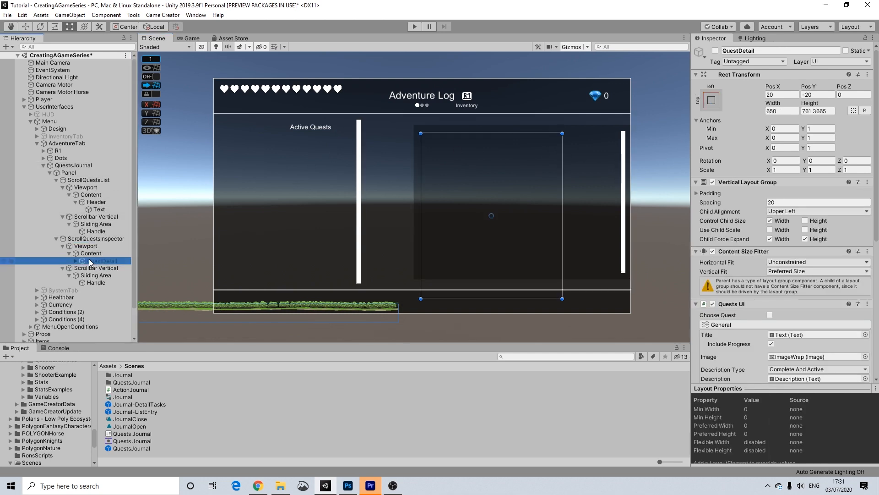
left_click(715, 50)
middle_click_drag(660, 184, 613, 173)
scroll(526, 183, "up", 6)
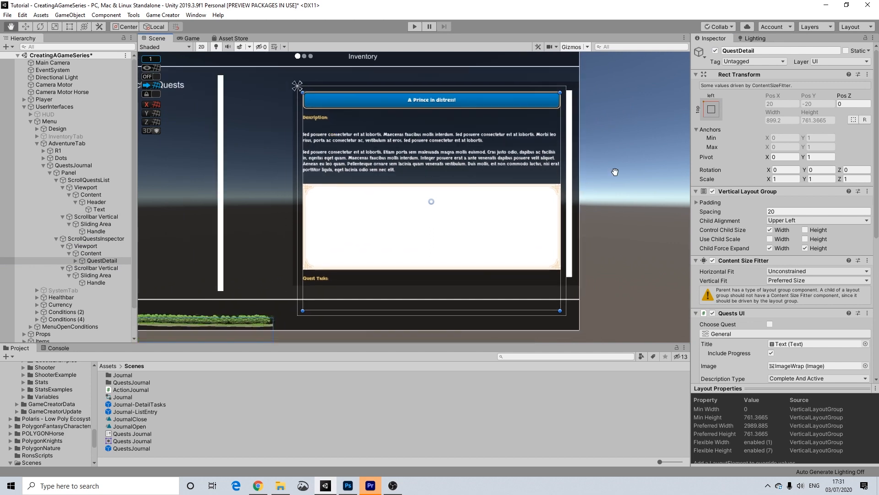
Delete the ImageWrap image block from QuestDetail.
left_click(78, 261)
left_click(76, 260)
left_click(111, 290)
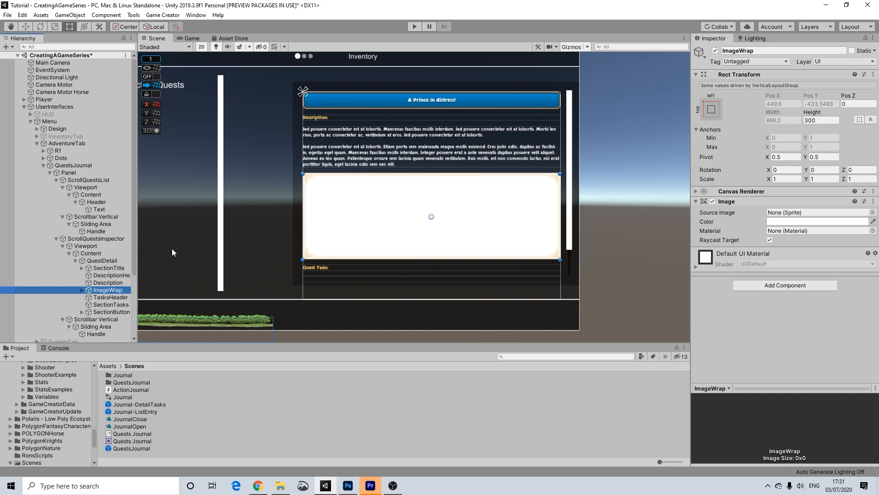
key("Delete")
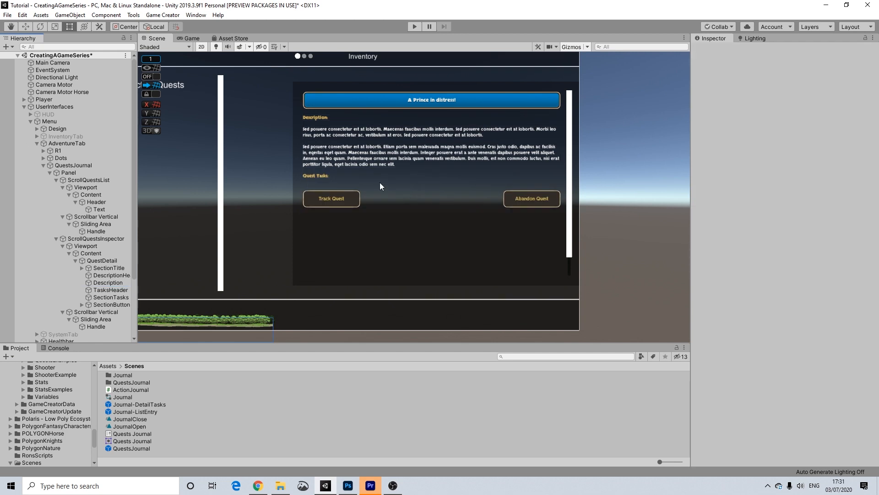
Set the quest title 'A Prince in distress!' to Arial and left-align it.
left_click(358, 98)
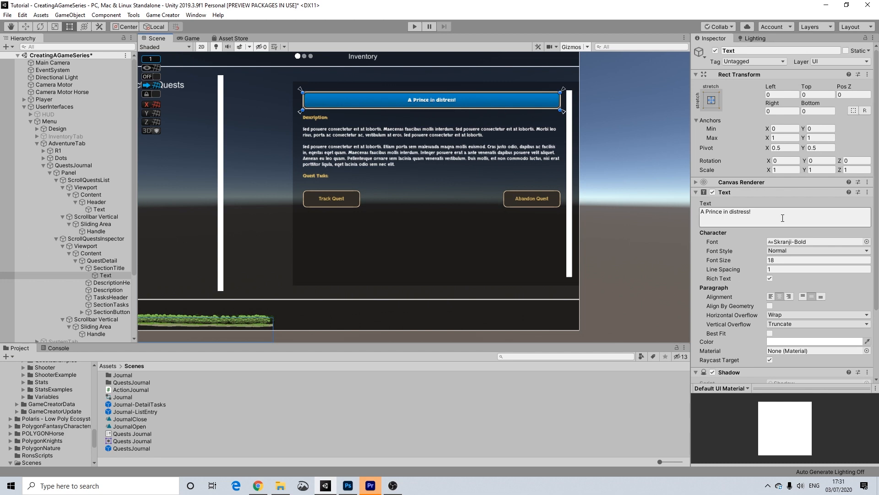
left_click(867, 241)
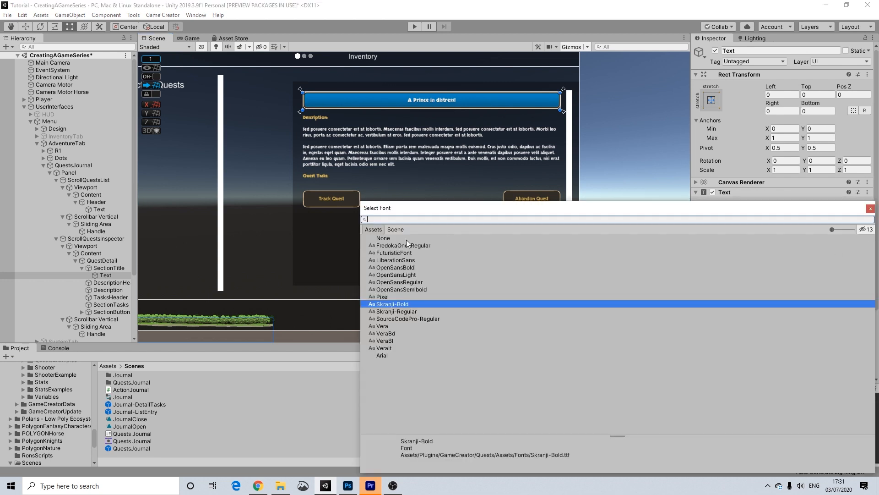
left_click(382, 355)
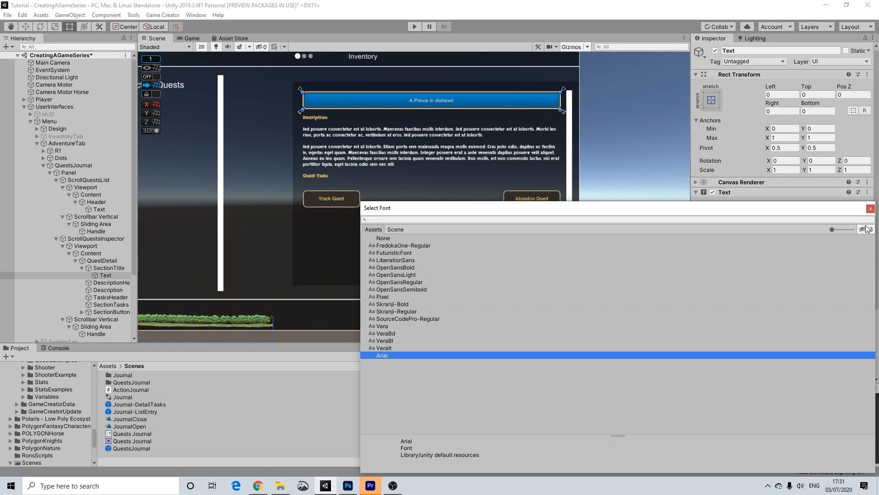
left_click(871, 209)
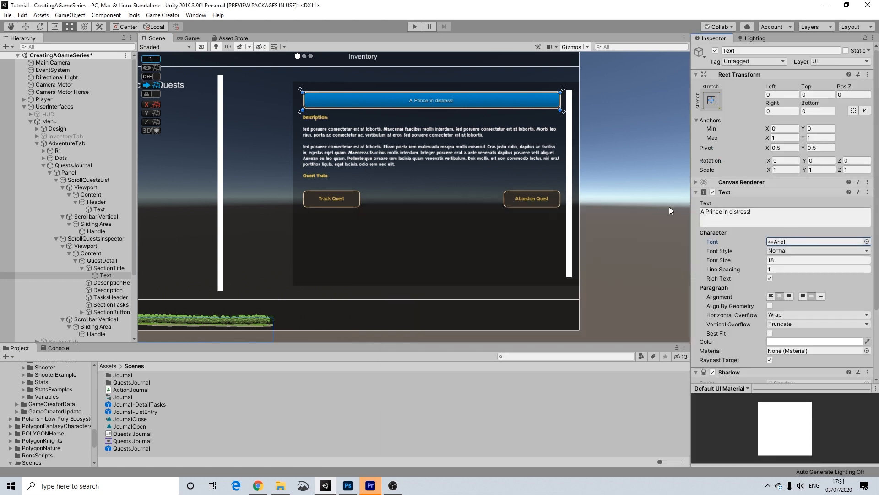
left_click(771, 297)
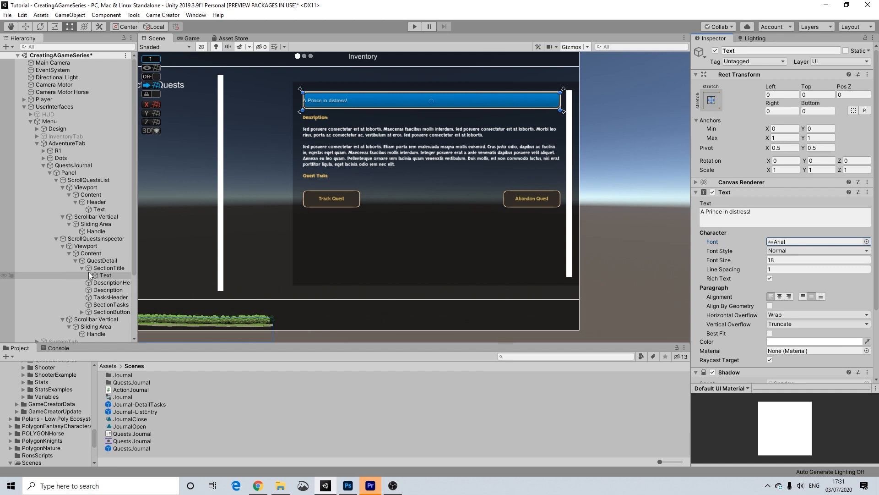
left_click(102, 268)
Set SectionTitle's Source Image to None and its colour alpha to 0.
left_click(872, 213)
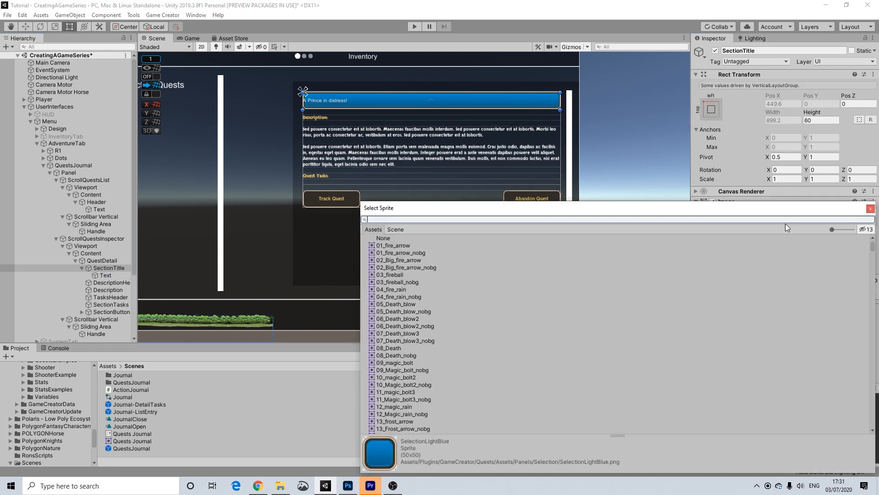
left_click(404, 238)
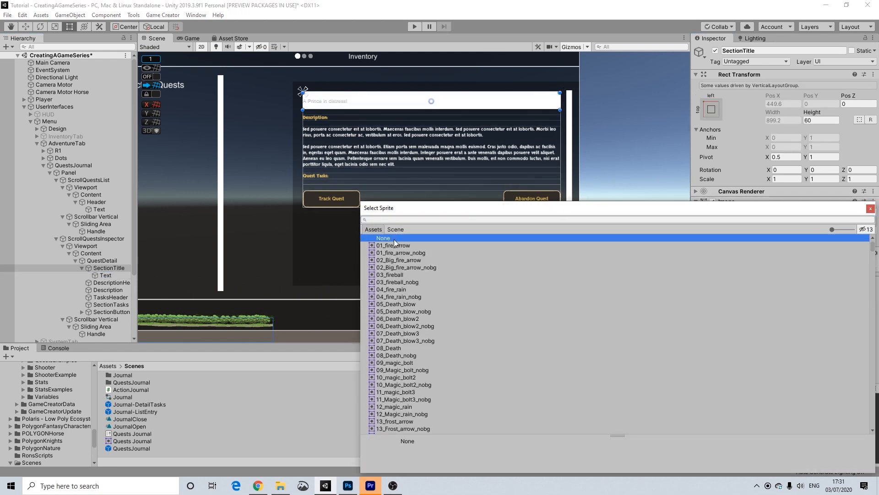
left_click(870, 209)
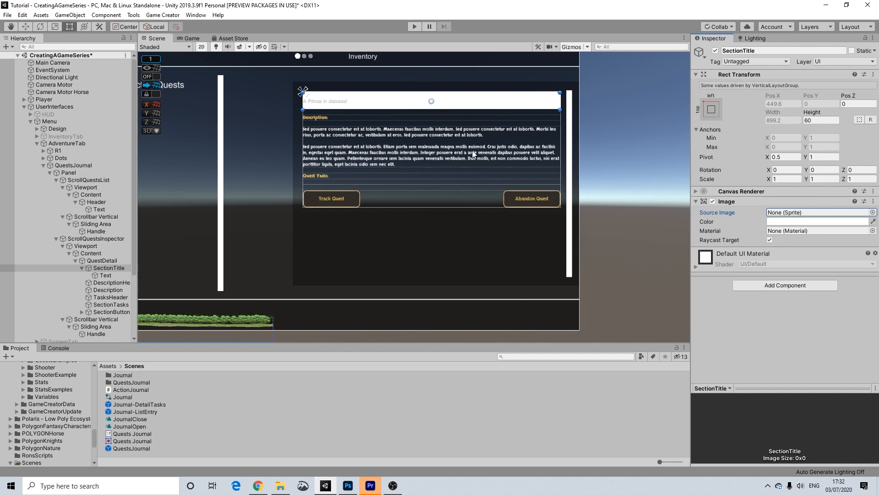
left_click(777, 222)
left_click_drag(820, 376, 782, 376)
left_click(871, 190)
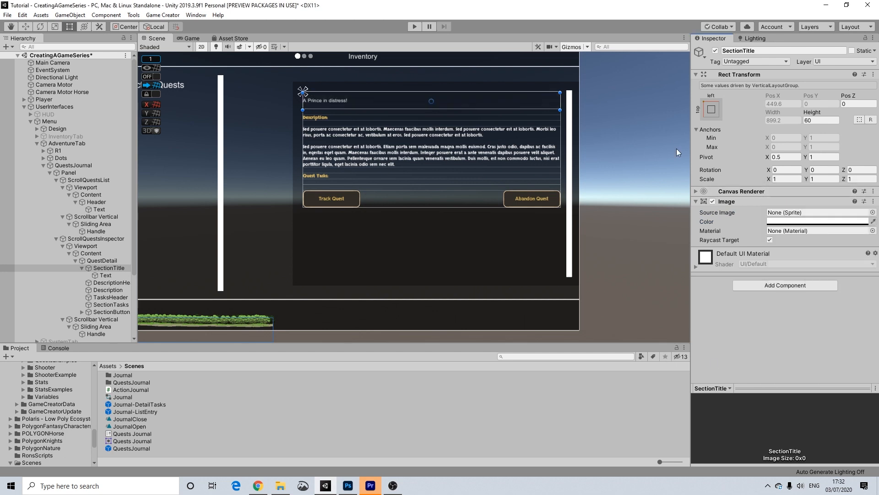
Select the title's Text child and bring up its Shadow component's menu.
left_click(105, 275)
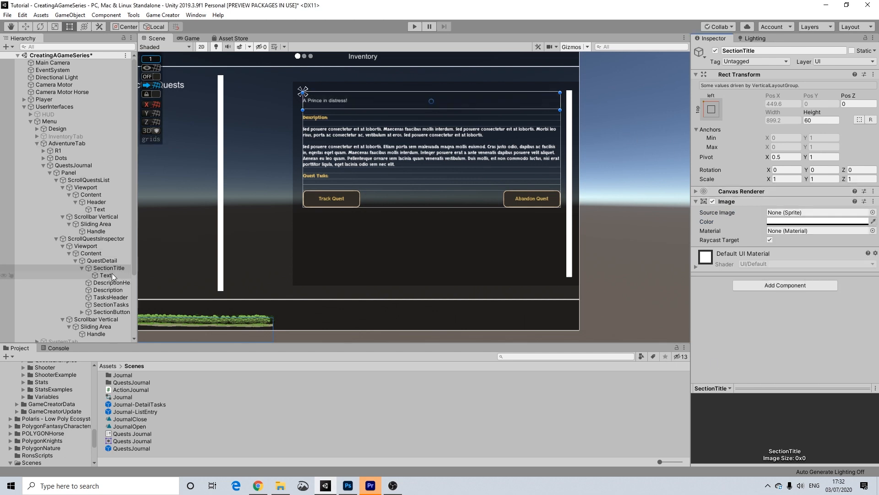
scroll(768, 274, "down", 4)
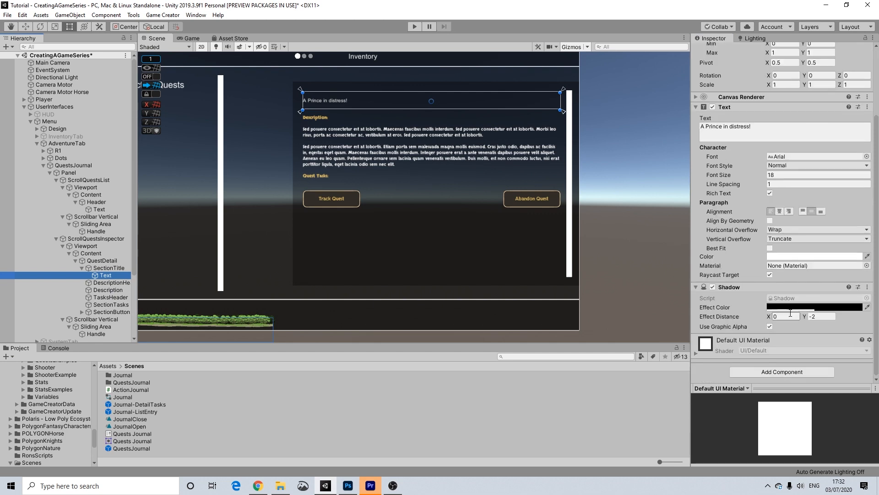
left_click(867, 286)
Remove the title text's Shadow and set its font size to 28.
left_click(827, 309)
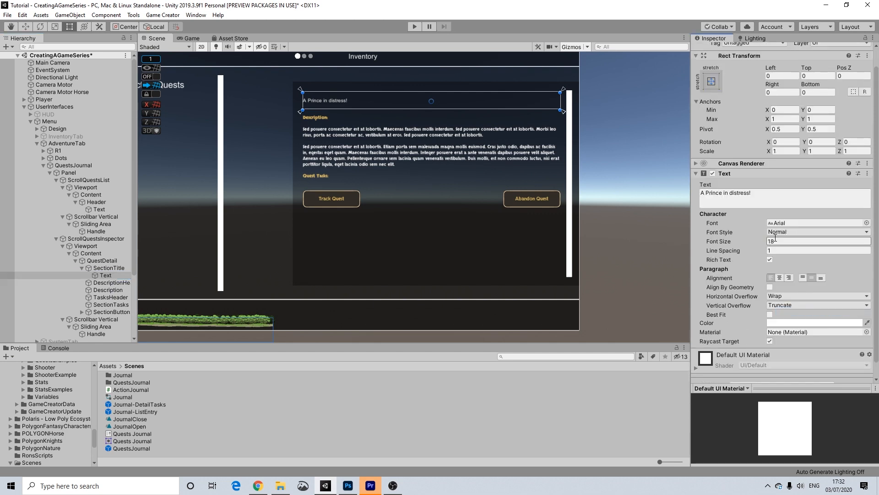
left_click(772, 241)
type("28")
key("BackSpace")
type("6")
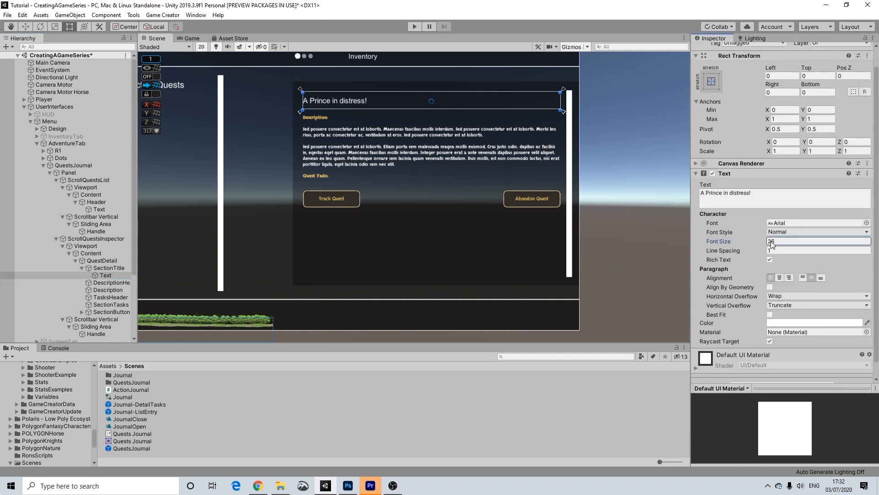
key("BackSpace")
type("8")
Add a new UI Image as a child of SectionTitle.
scroll(625, 165, "down", 1)
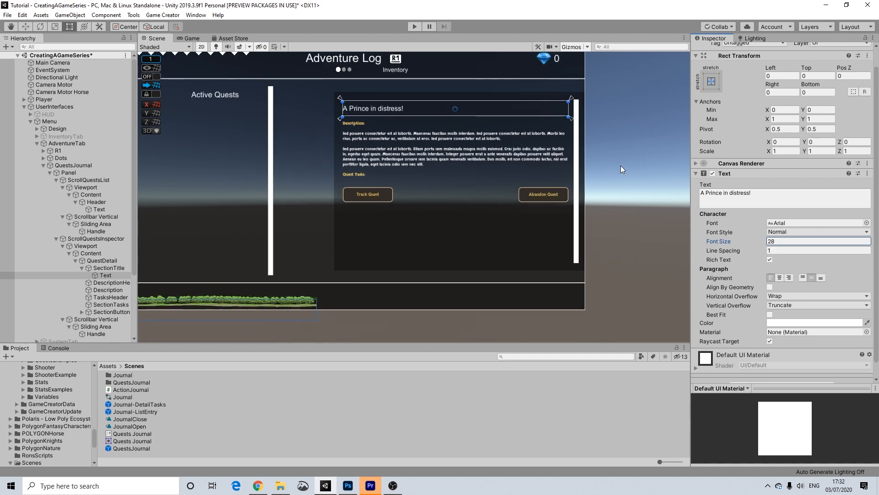
scroll(615, 161, "down", 1)
middle_click_drag(615, 161, 659, 177)
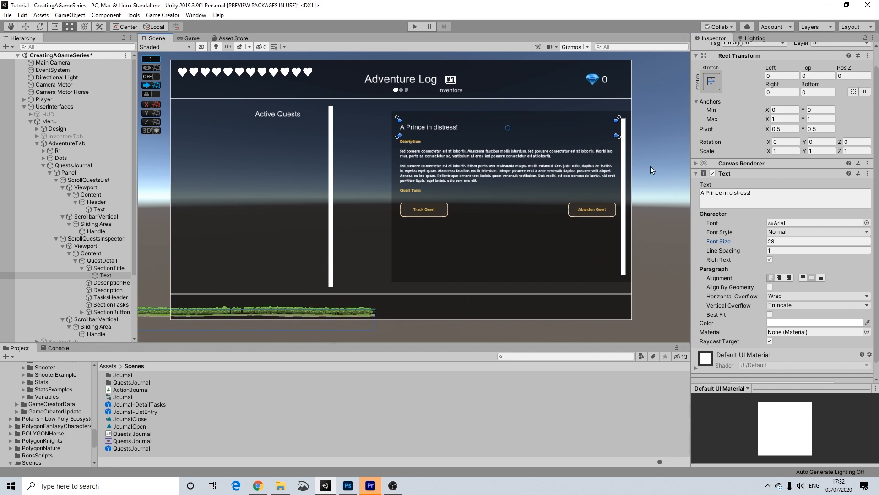
left_click(650, 166)
scroll(464, 122, "up", 2)
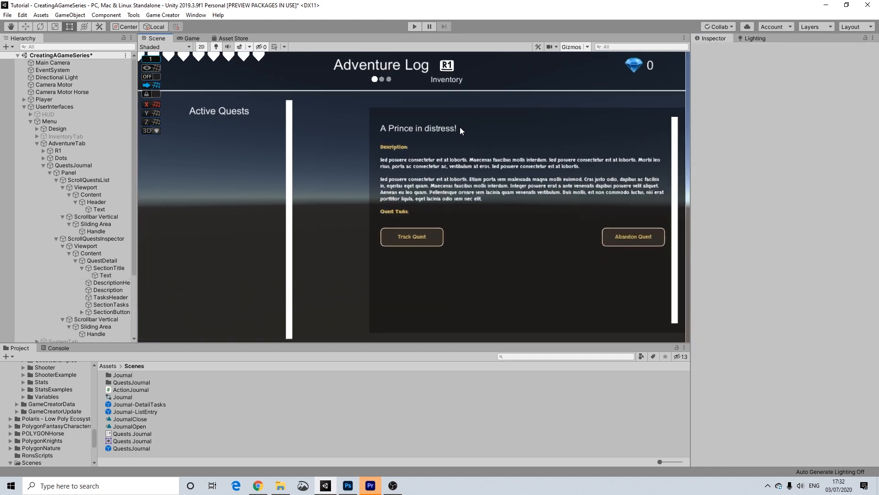
scroll(460, 129, "up", 2)
left_click(407, 128)
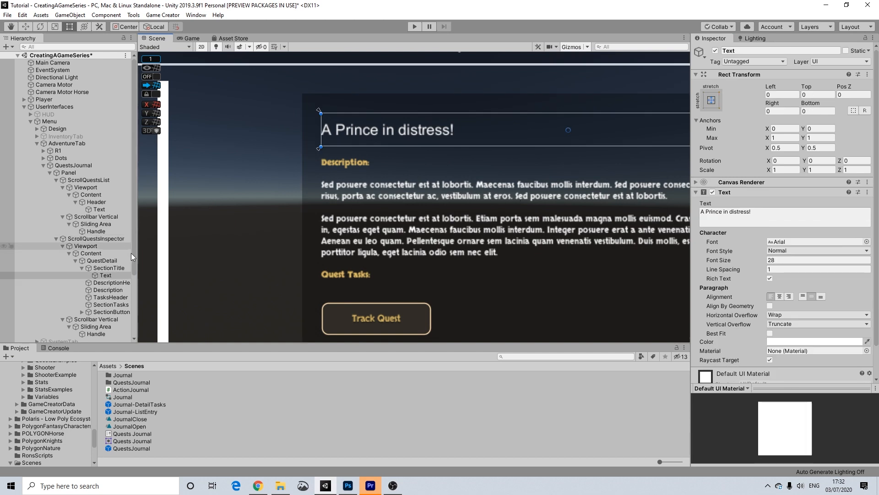
right_click(106, 268)
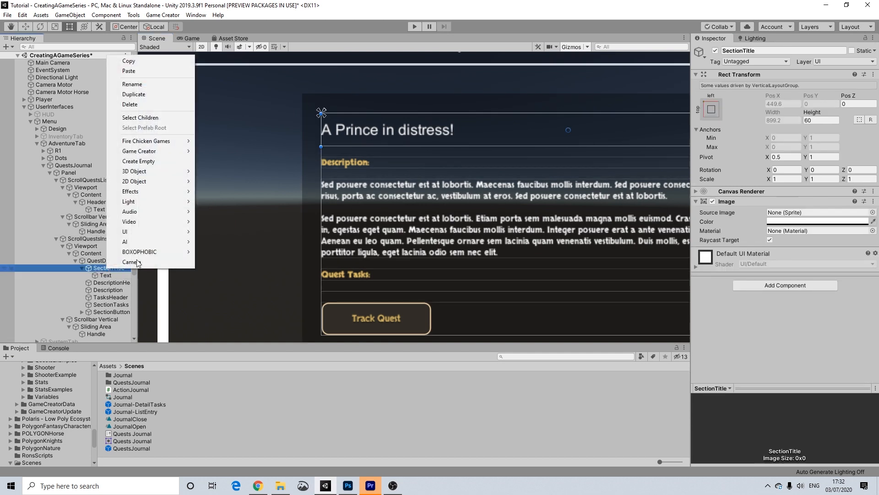
mouse_move(174, 172)
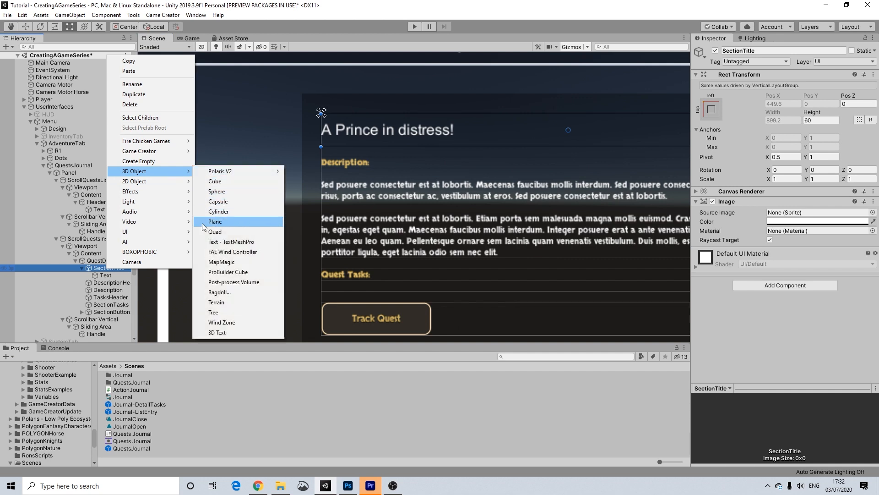
mouse_move(163, 235)
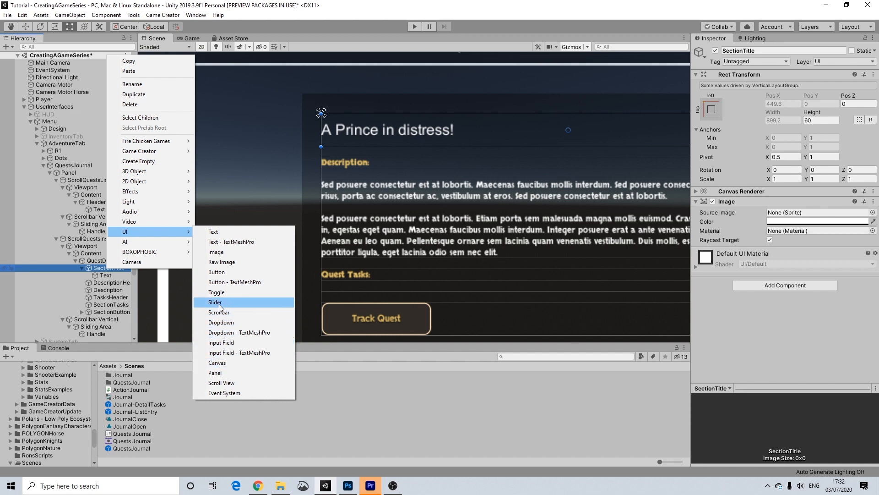
left_click(220, 252)
Move the new white image below the title and flatten it into a thin line.
middle_click_drag(587, 187, 493, 199)
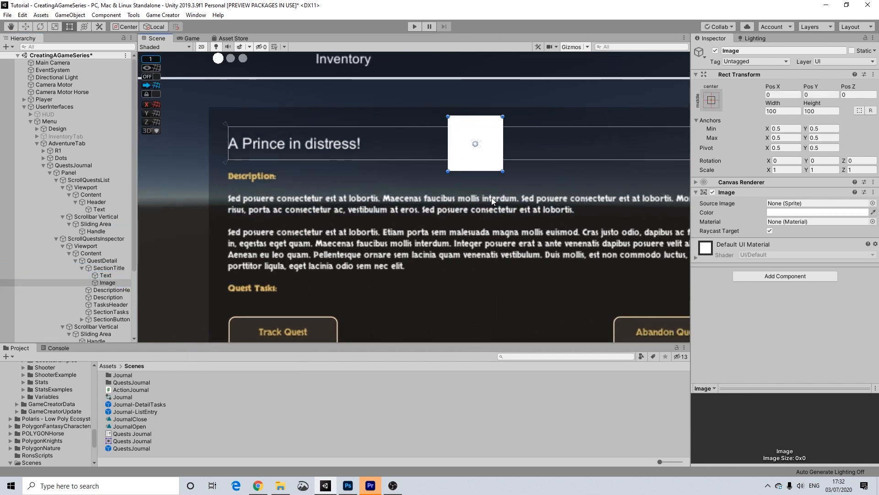
scroll(493, 199, "down", 2)
middle_click_drag(537, 226, 476, 226)
left_click_drag(430, 149, 640, 188)
left_click_drag(414, 213, 426, 167)
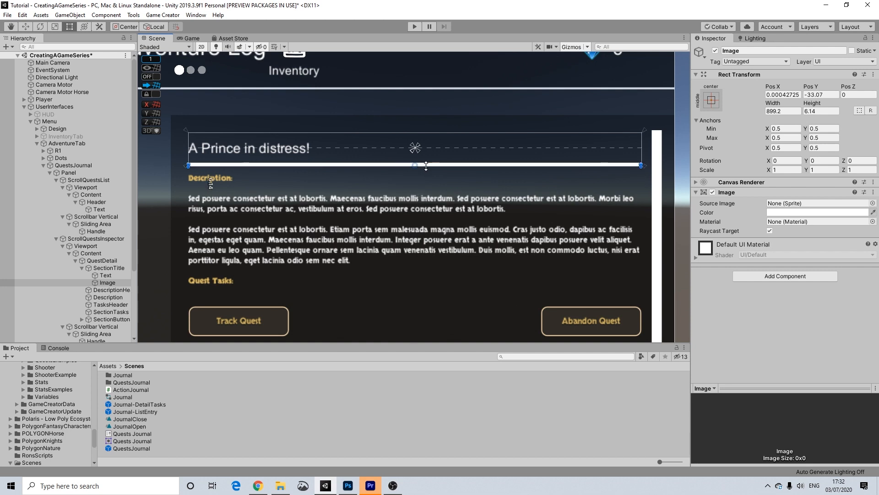
scroll(440, 166, "up", 6)
scroll(458, 166, "up", 2)
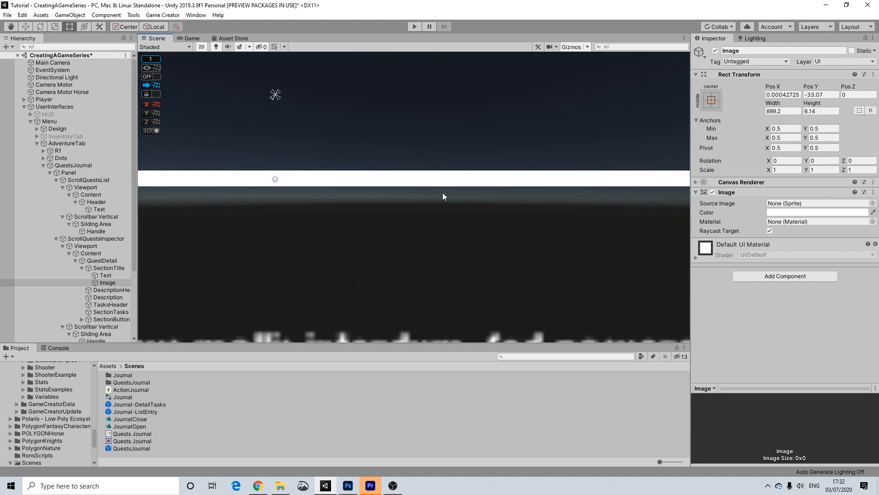
left_click_drag(445, 187, 450, 179)
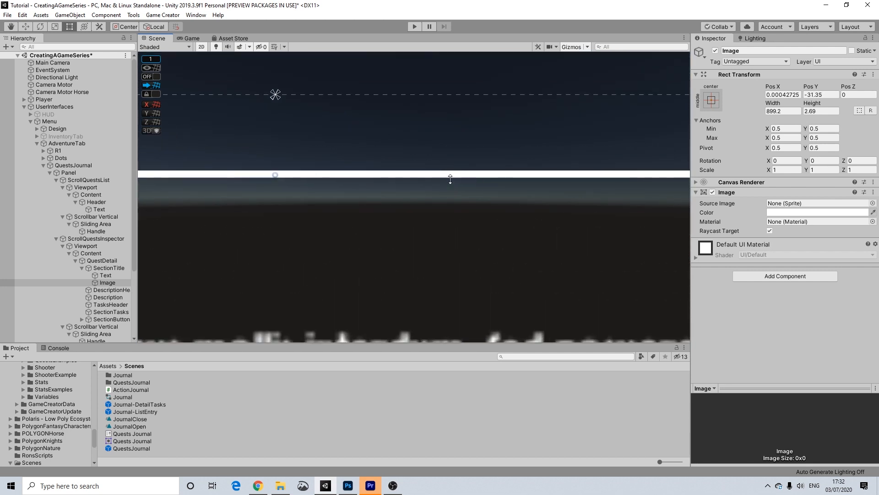
Set the divider line's colour alpha to 50.
left_click(803, 215)
left_click(858, 376)
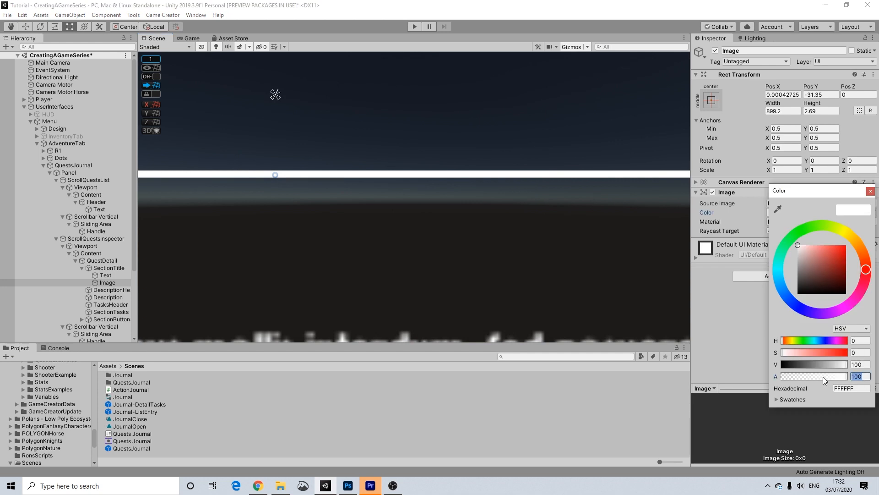
type("50")
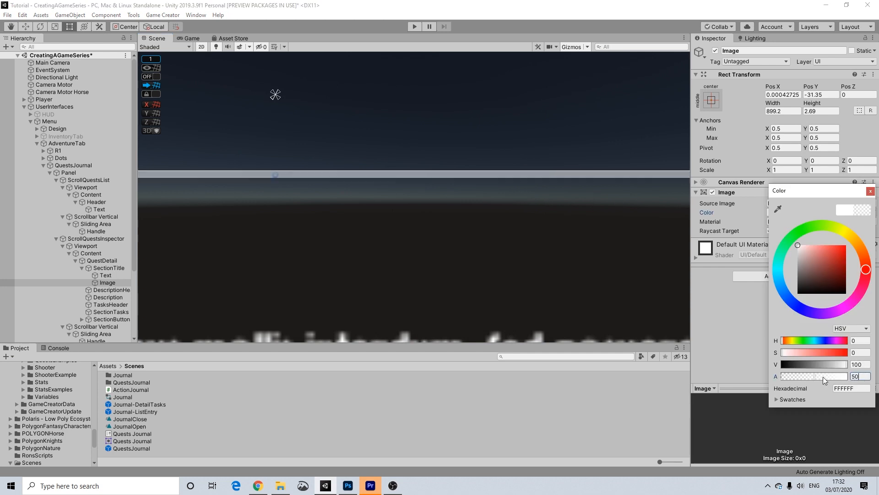
left_click(719, 303)
Thin the divider line under the quest title to a height of 1.78.
scroll(433, 184, "down", 20)
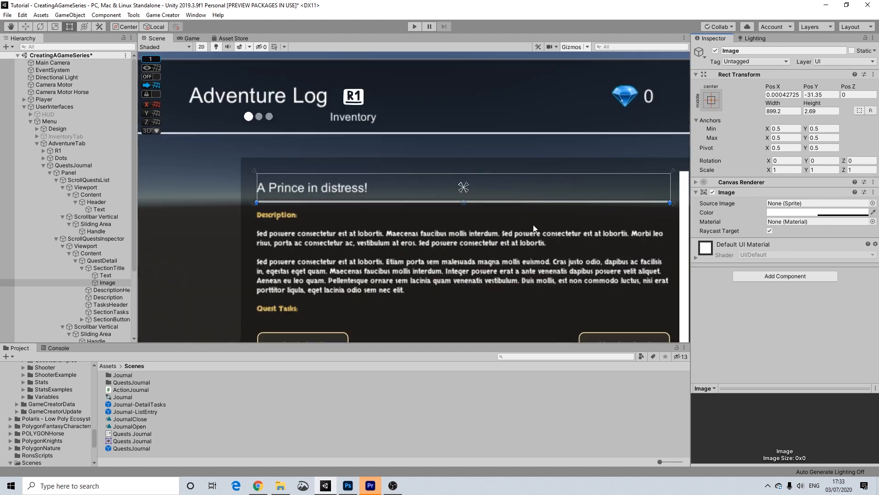
scroll(533, 224, "down", 5)
left_click(659, 178)
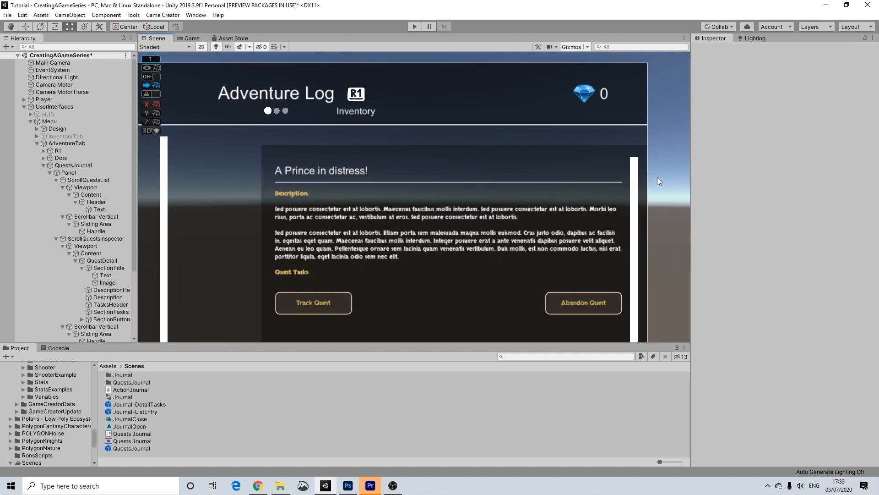
scroll(418, 197, "up", 6)
scroll(421, 185, "up", 10)
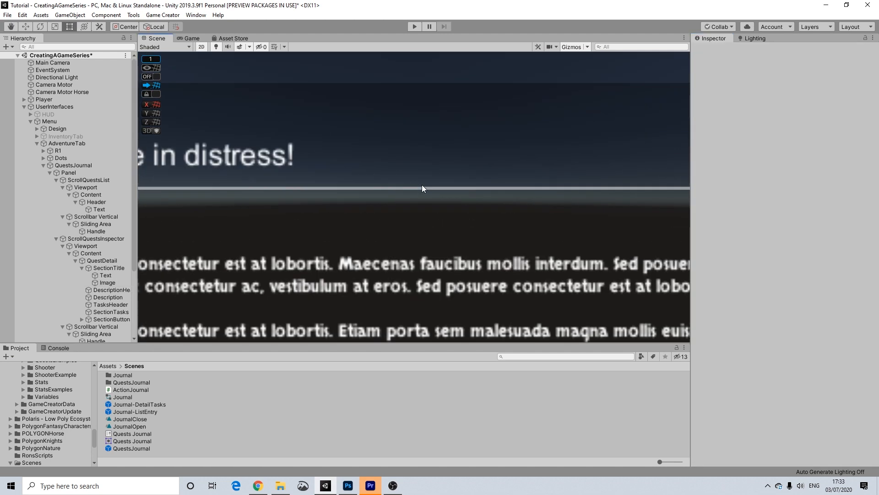
left_click(423, 195)
left_click(427, 196)
left_click_drag(429, 196, 428, 193)
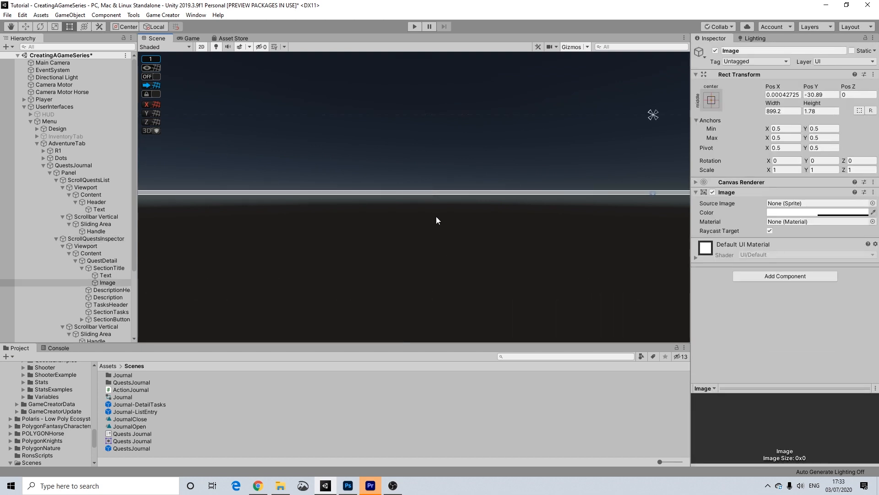
scroll(480, 233, "down", 10)
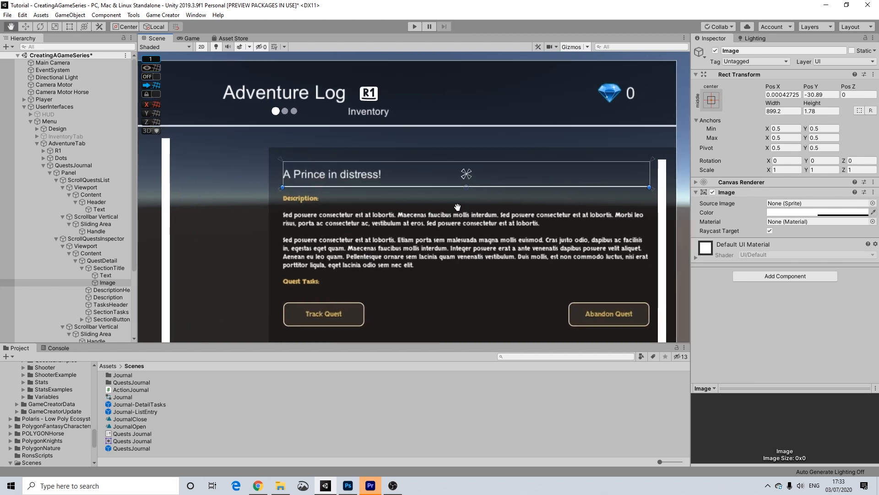
middle_click_drag(458, 207, 446, 198)
left_click(680, 173)
scroll(675, 175, "down", 4)
middle_click_drag(462, 244, 427, 199)
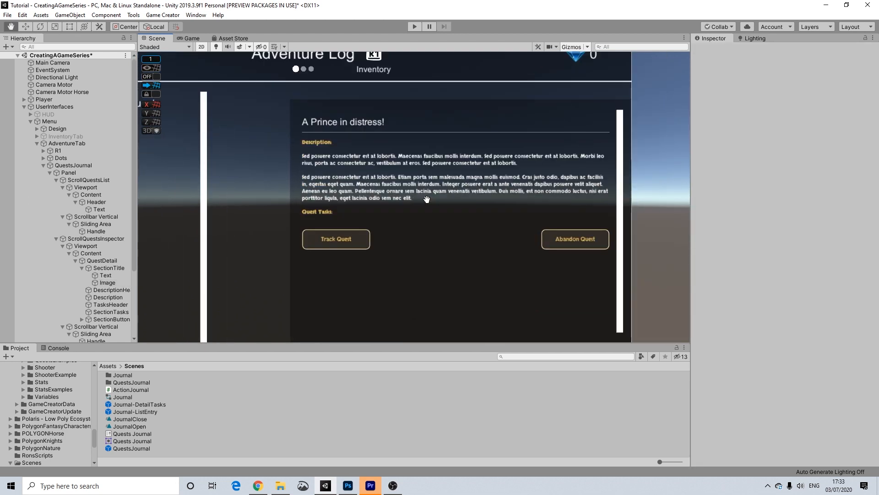
scroll(418, 199, "down", 3)
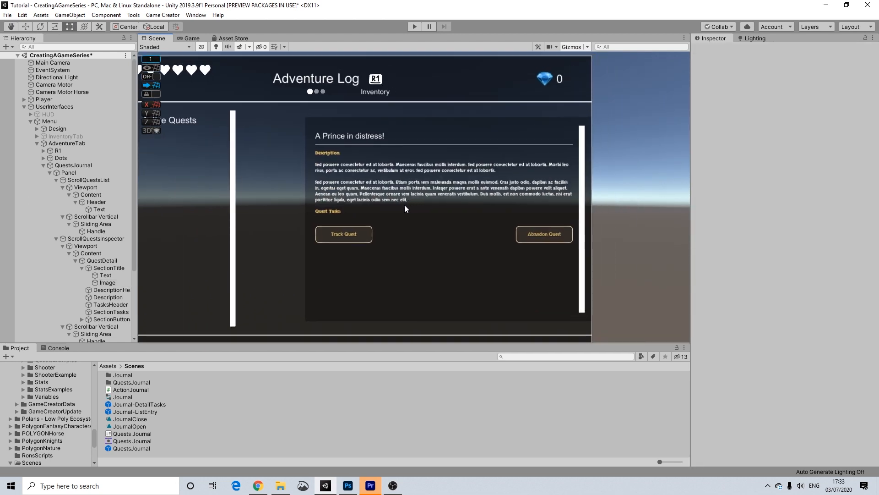
Select the Description: heading, the description text and the Quest Tasks: heading together.
left_click(329, 153)
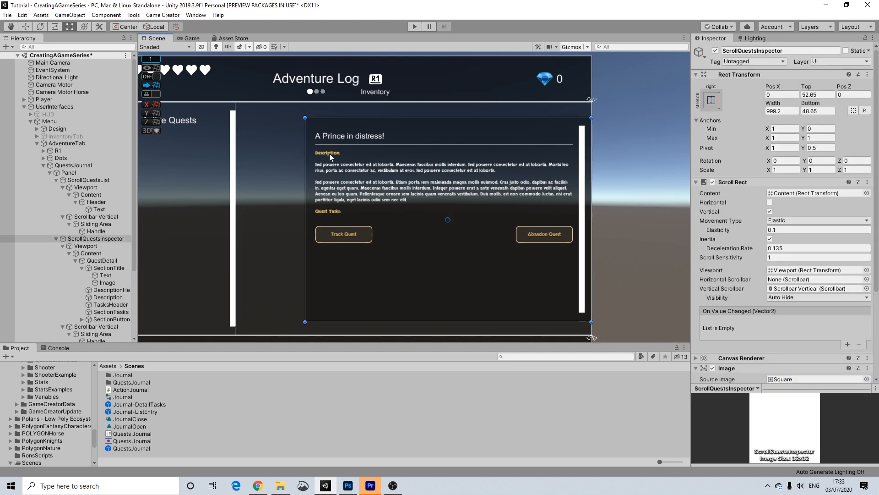
left_click(330, 153)
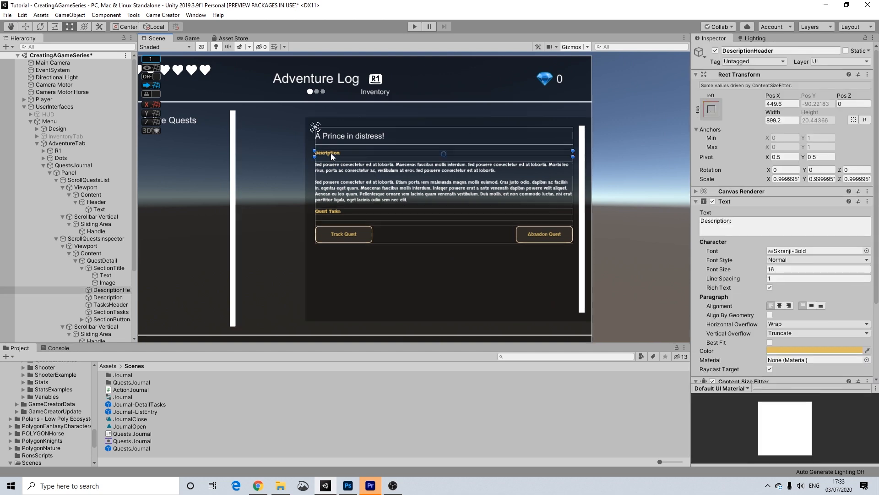
left_click(104, 304, "shift")
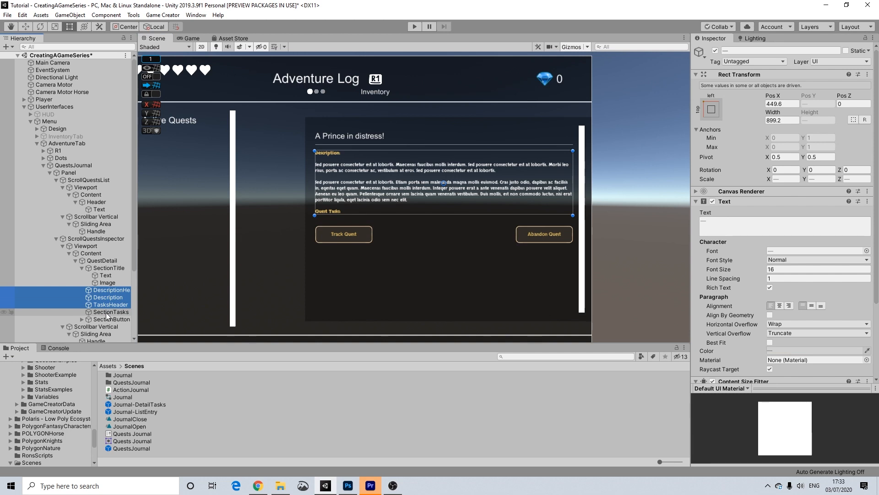
left_click(107, 312, "shift")
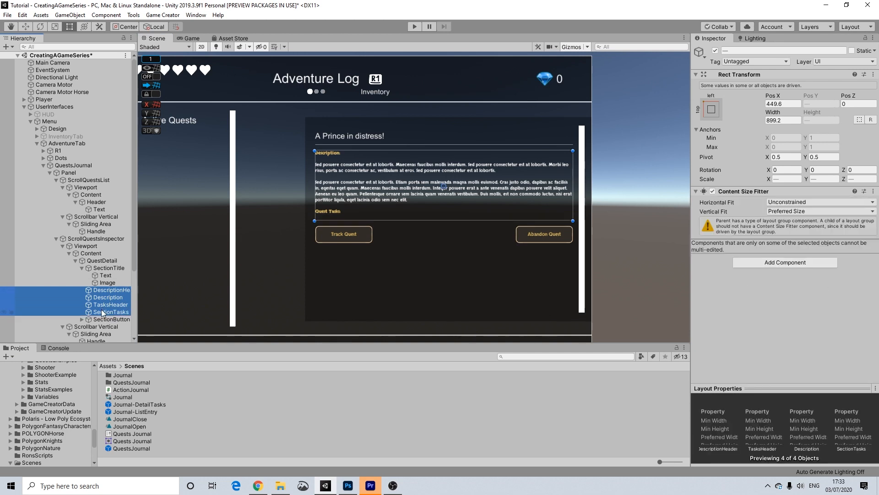
left_click(101, 312, "ctrl")
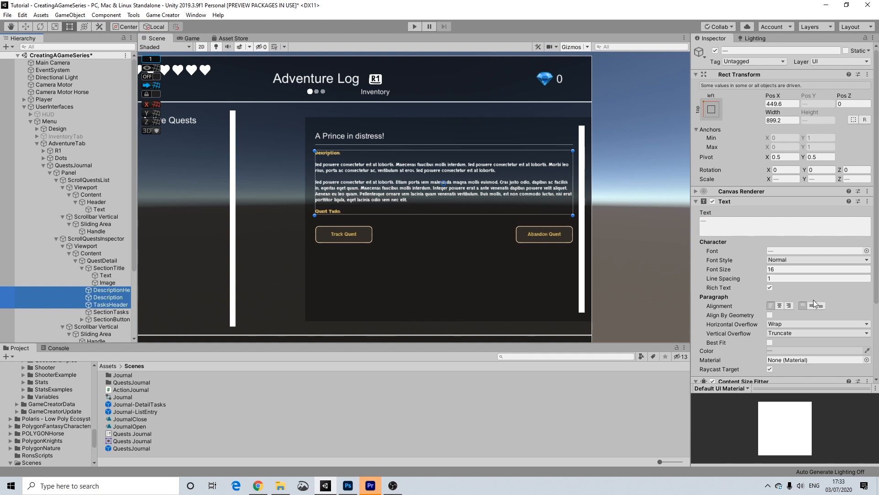
Set the three selected texts to the Arial font at size 25.
left_click(866, 251)
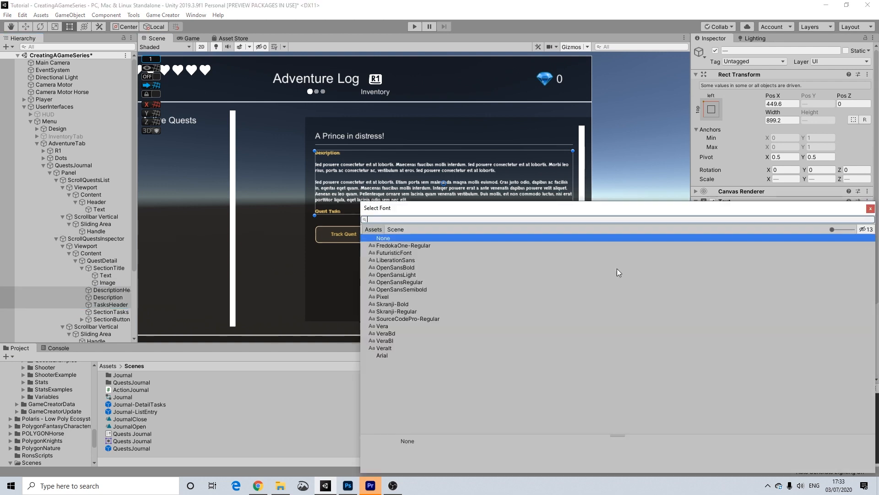
left_click(382, 355)
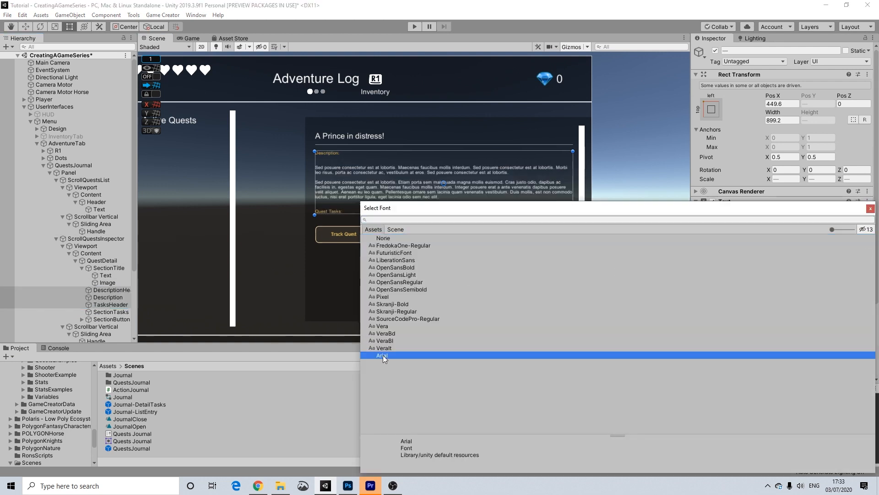
left_click(870, 208)
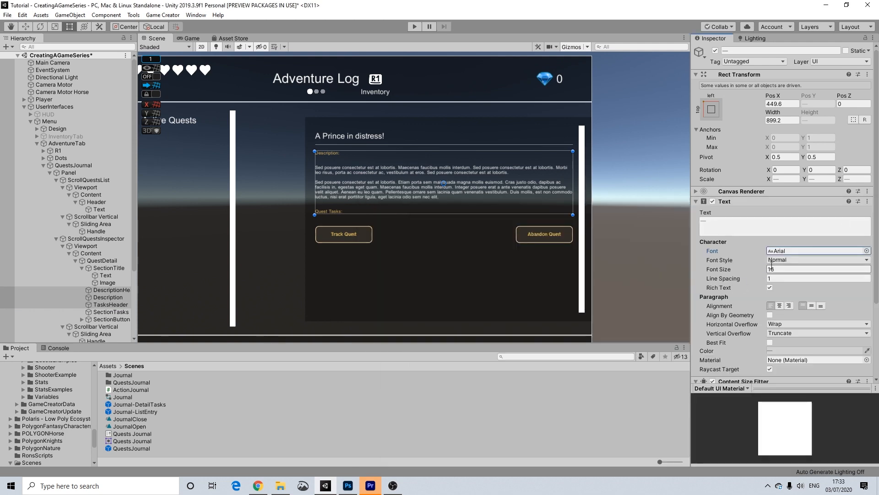
scroll(824, 325, "down", 4)
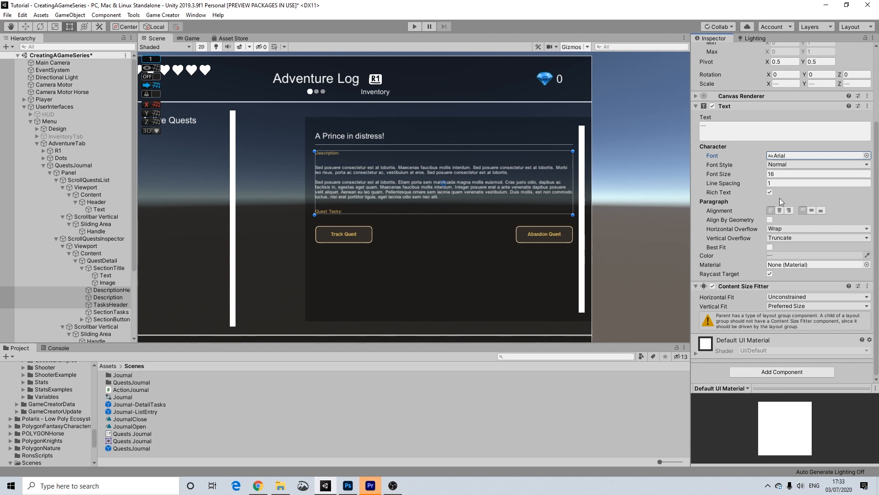
scroll(782, 213, "up", 3)
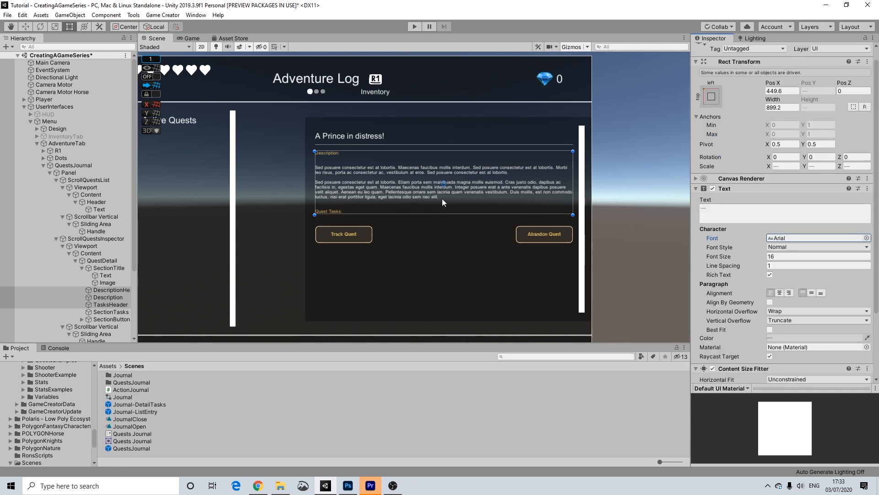
left_click_drag(762, 258, 771, 260)
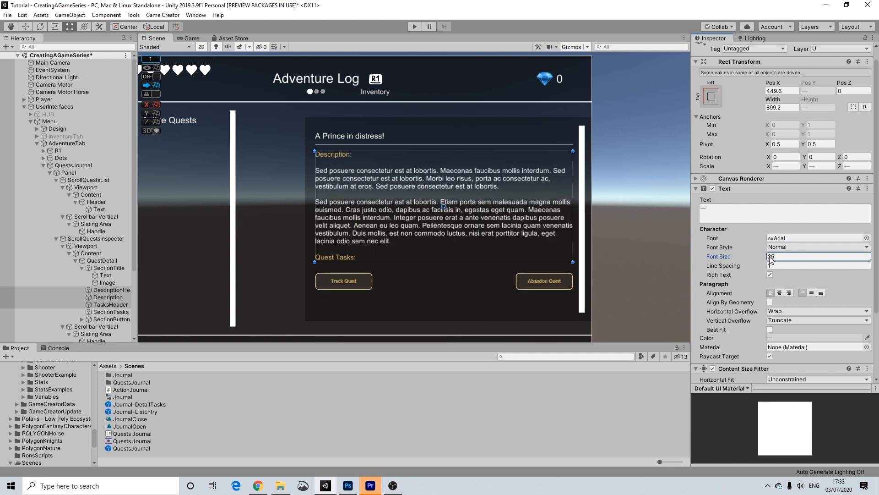
left_click(629, 196)
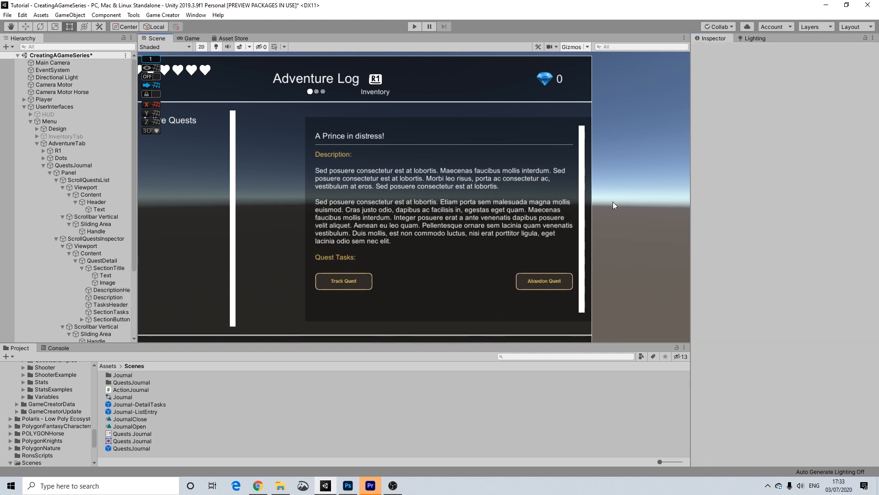
scroll(612, 201, "down", 3)
scroll(557, 235, "up", 3)
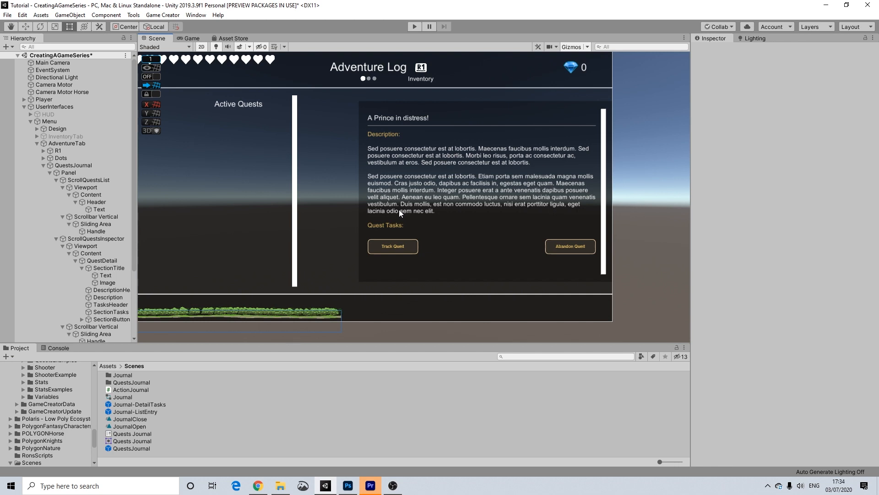
Check the Active Quests header, then deactivate the QuestDetail object.
scroll(399, 209, "down", 3)
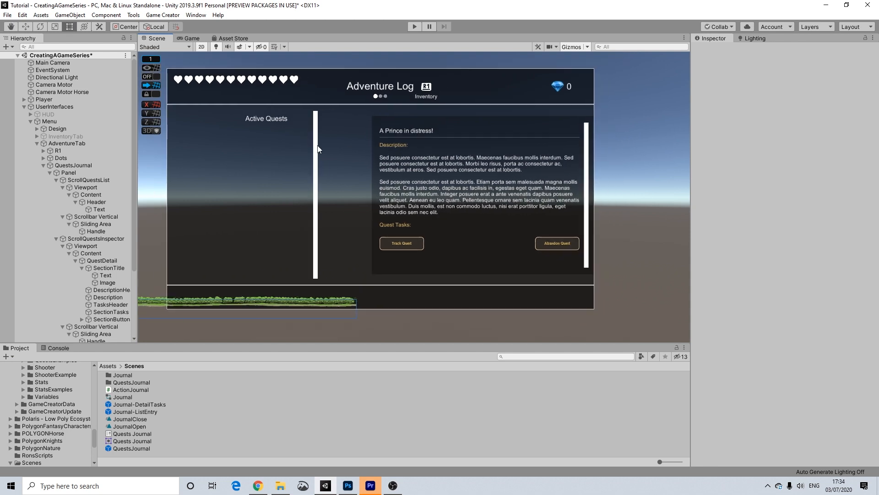
left_click(267, 119)
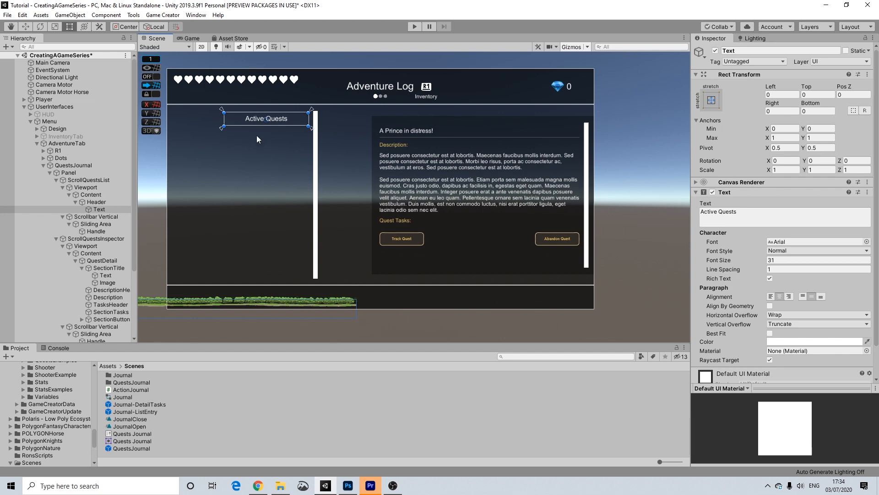
scroll(104, 295, "down", 3)
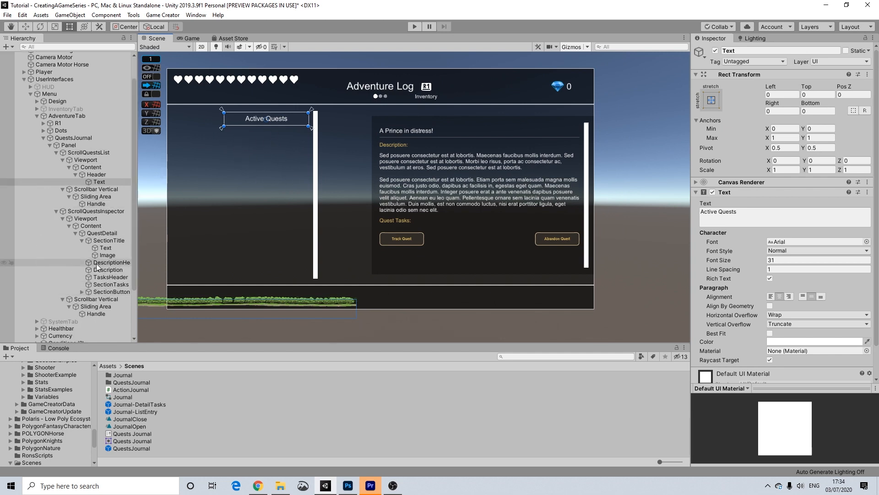
left_click(92, 233)
key("alt+shift+a")
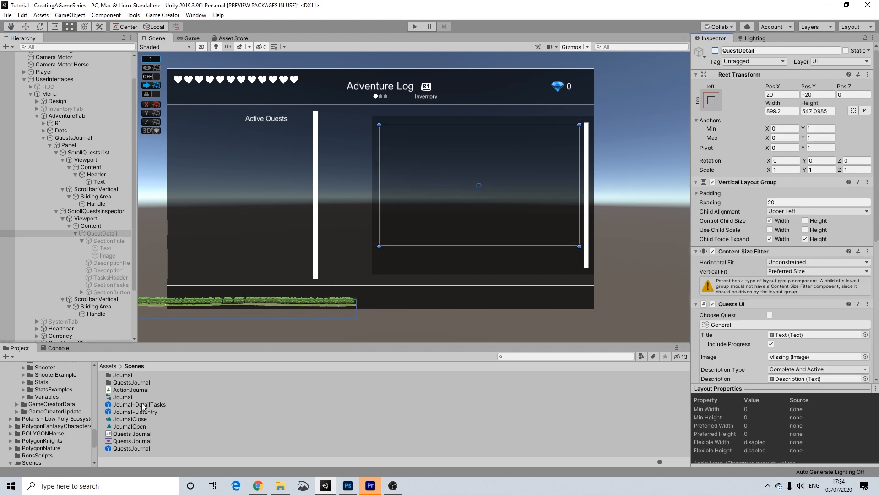
Save the scene and compare the Journal-DetailTasks and Journal-ListEntry prefabs, ending on Journal-DetailTasks.
left_click(9, 15)
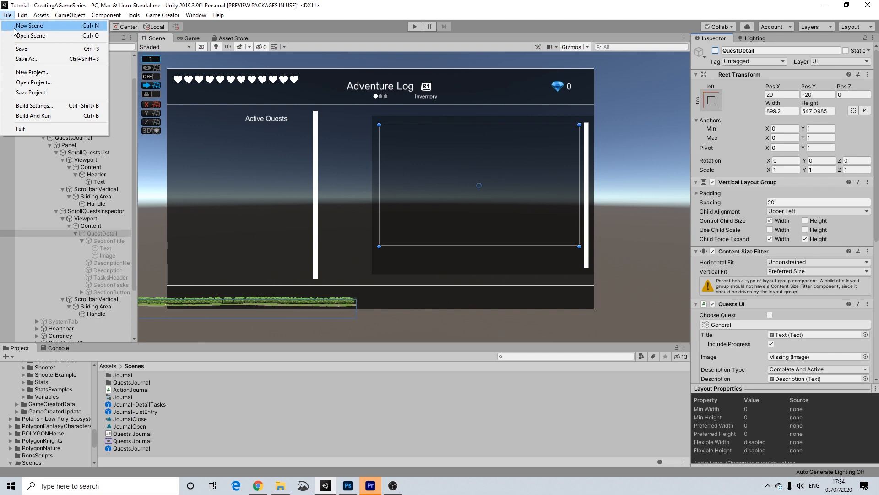
left_click(19, 49)
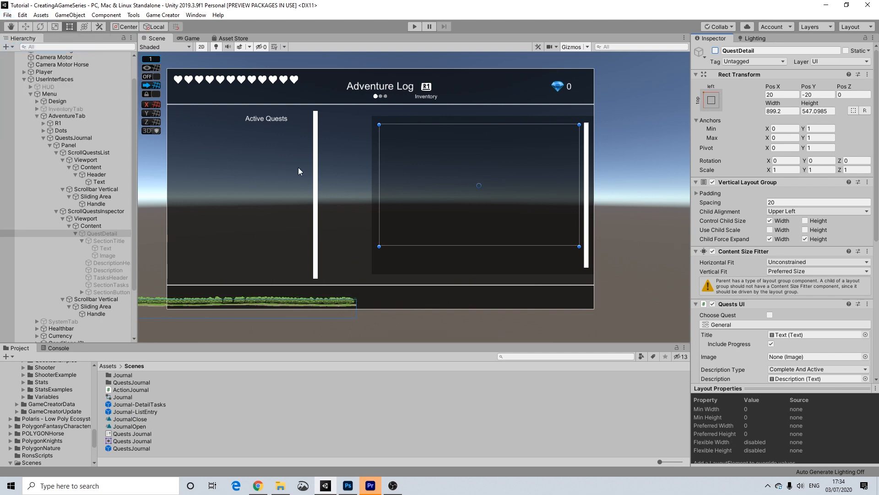
left_click(127, 405)
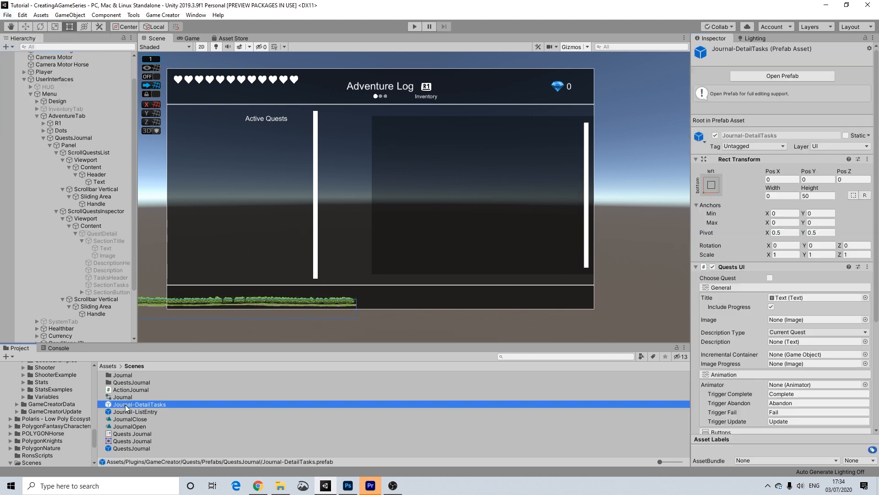
left_click(133, 411)
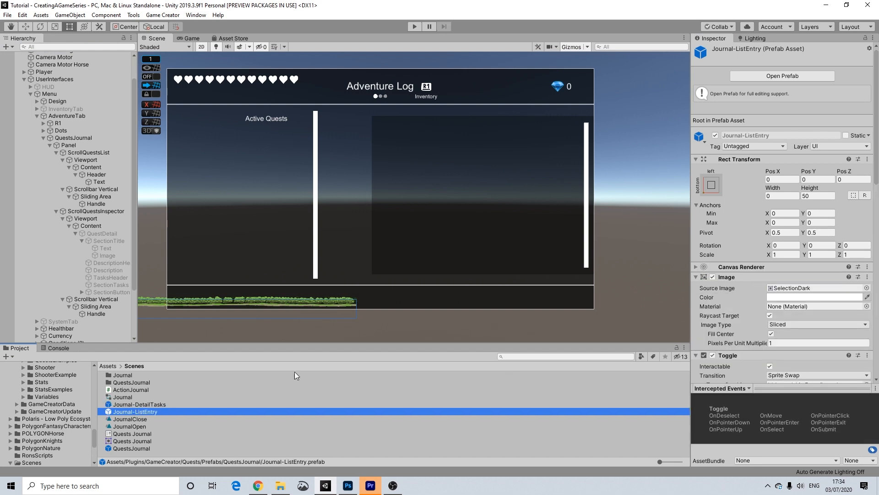
left_click(133, 405)
left_click(135, 410)
left_click(138, 403)
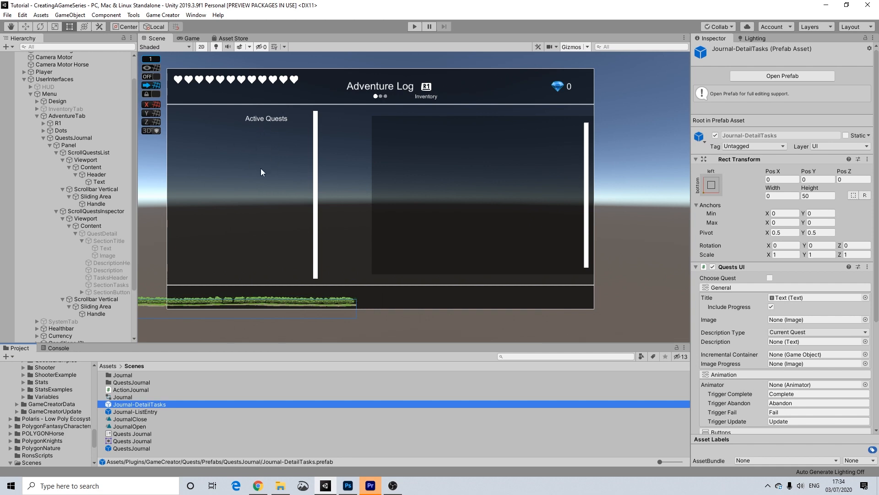
double_click(133, 405)
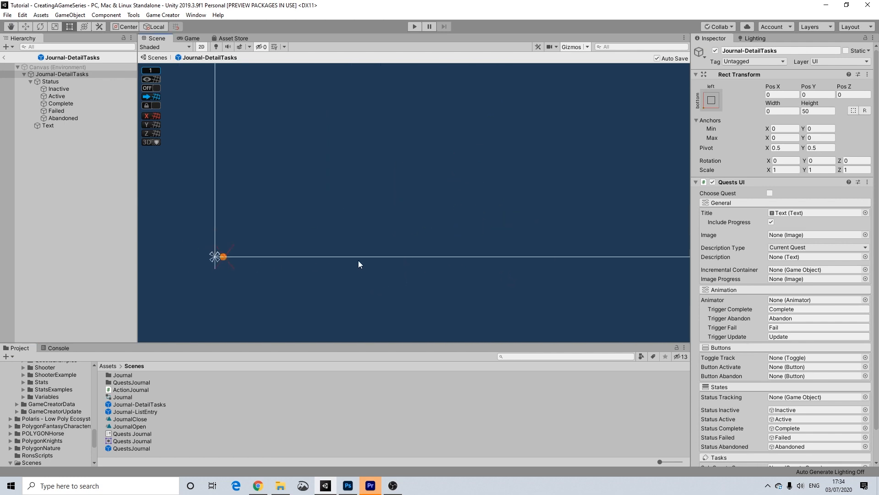
left_click(53, 67)
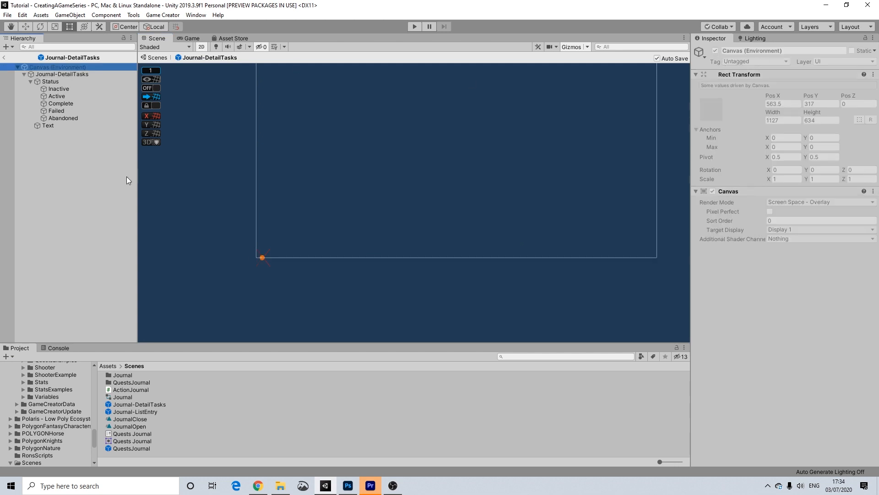
left_click(50, 81)
left_click(51, 88)
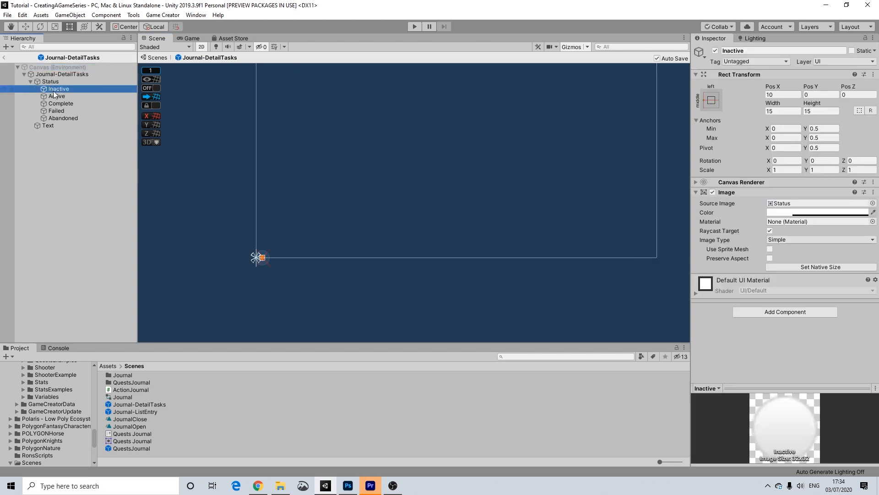
left_click(62, 96)
left_click(62, 103)
left_click(60, 110)
left_click(59, 118)
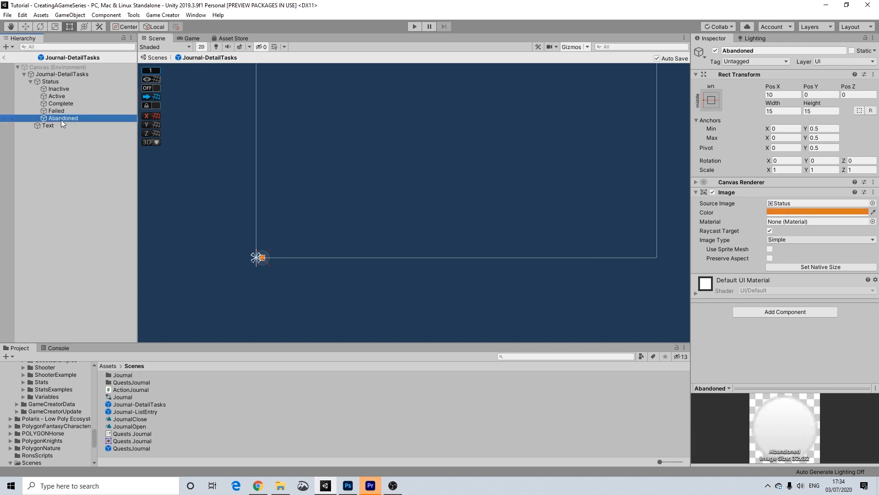
left_click(42, 124)
left_click(62, 117)
left_click(64, 105)
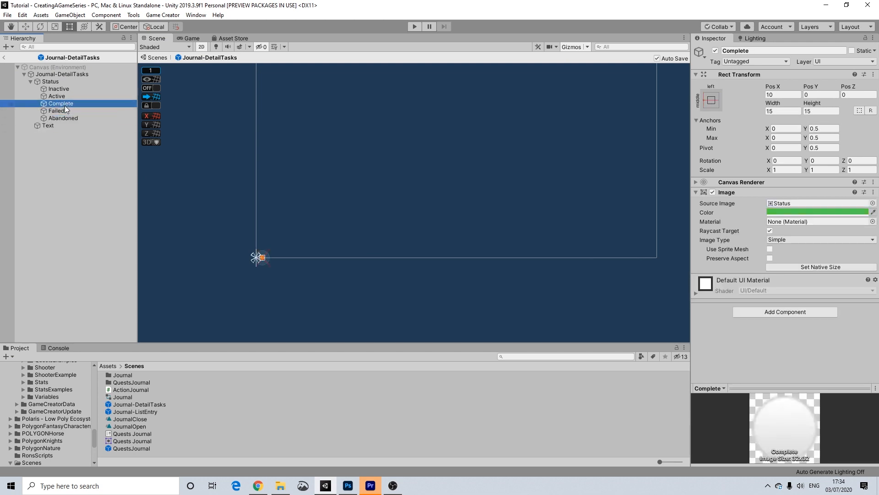
left_click(47, 125)
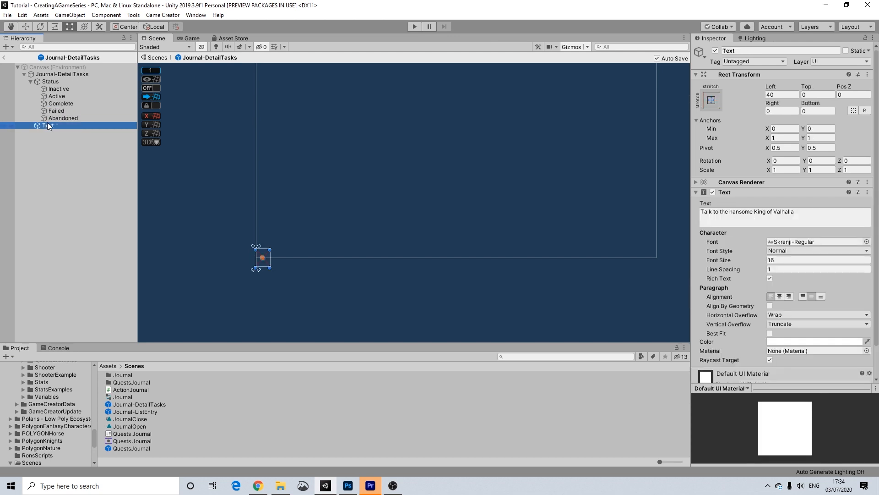
scroll(270, 191, "down", 7)
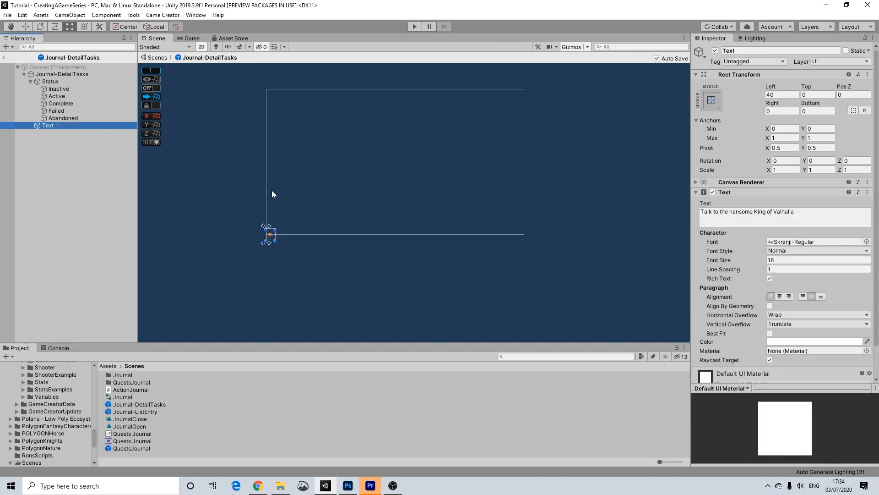
middle_click_drag(270, 190, 300, 172)
scroll(218, 160, "up", 8)
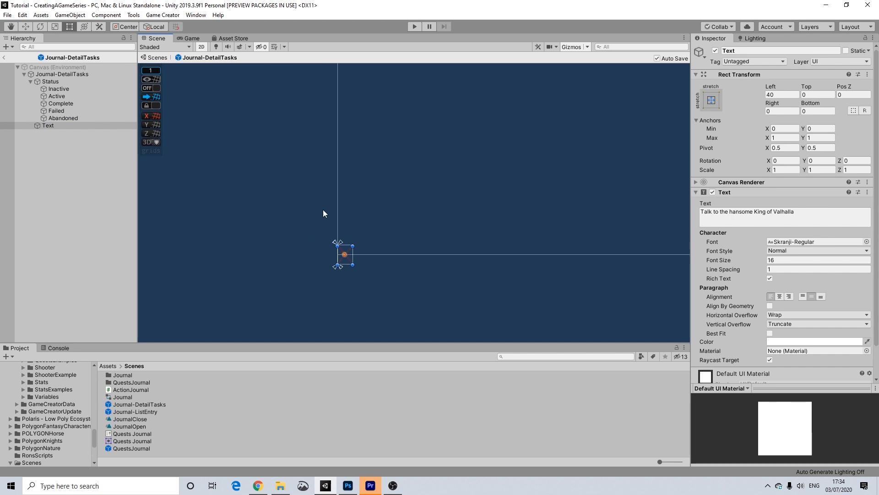
scroll(367, 272, "up", 4)
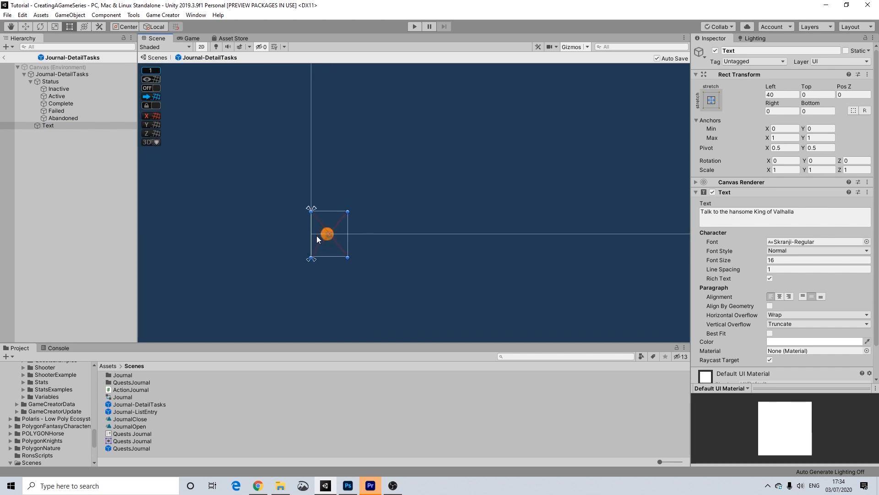
left_click(51, 88)
left_click(52, 92)
left_click(61, 103)
left_click(59, 110)
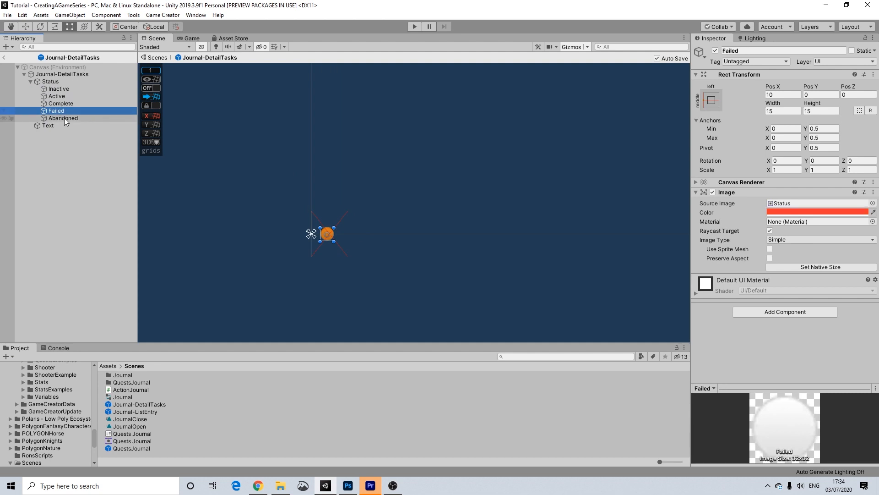
left_click(64, 117)
left_click(46, 125)
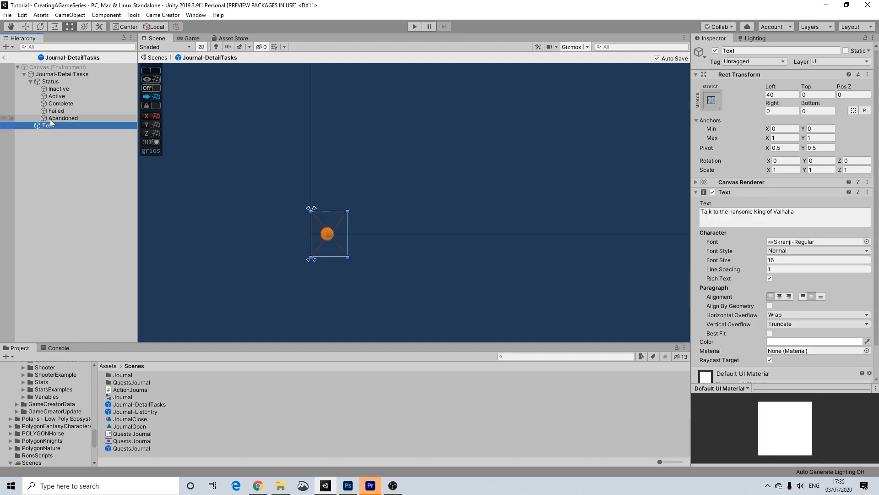
left_click(54, 75)
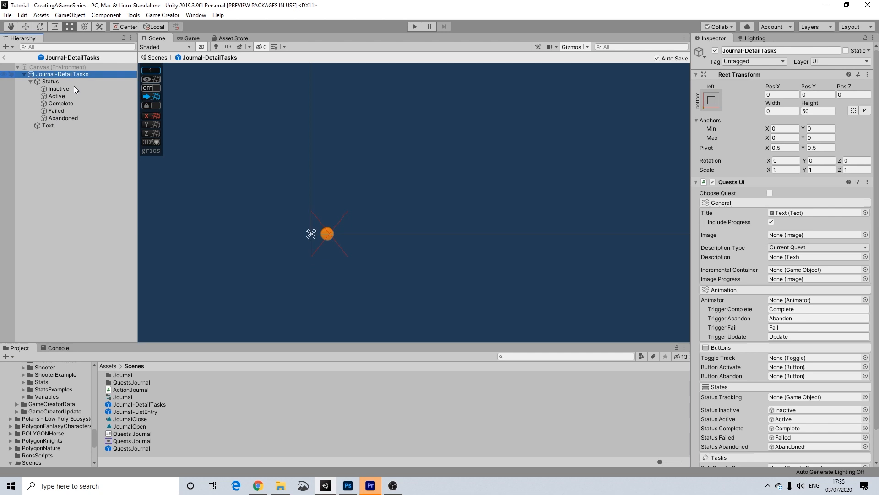
scroll(697, 251, "down", 2)
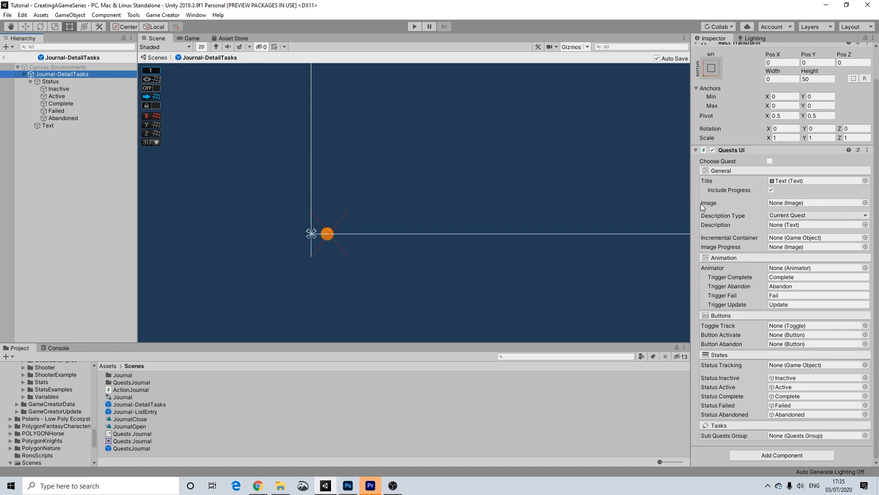
scroll(762, 306, "up", 2)
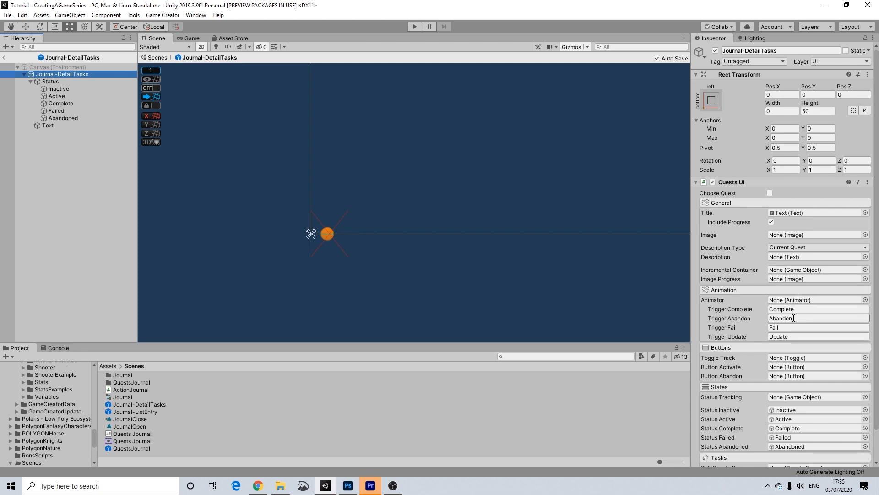
scroll(790, 318, "down", 2)
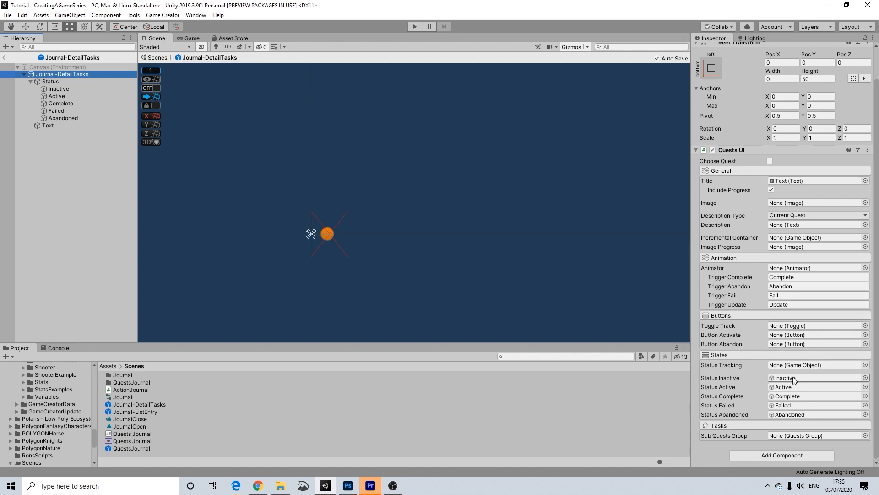
left_click(49, 125)
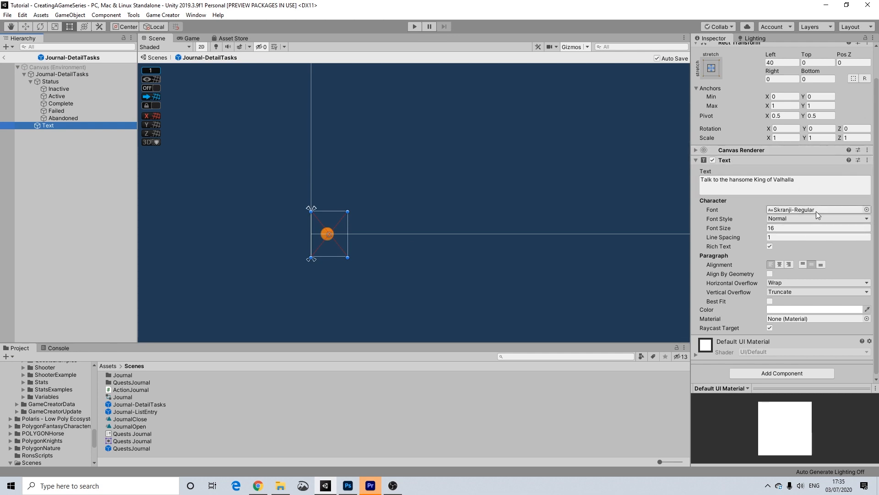
Set the Journal-DetailTasks task text font to Arial.
left_click(867, 210)
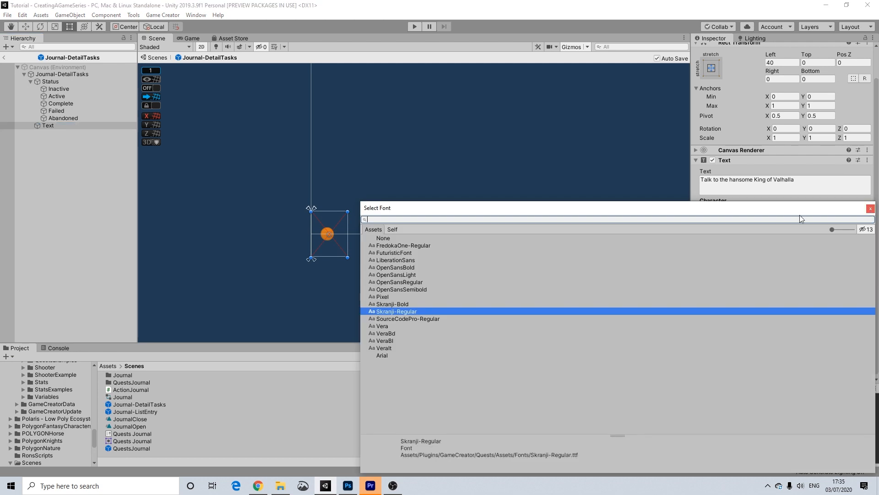
left_click(383, 355)
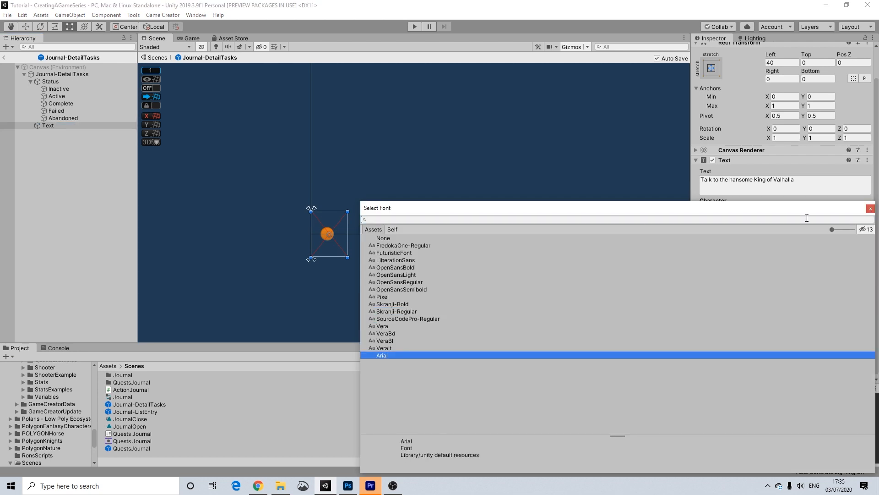
left_click(870, 209)
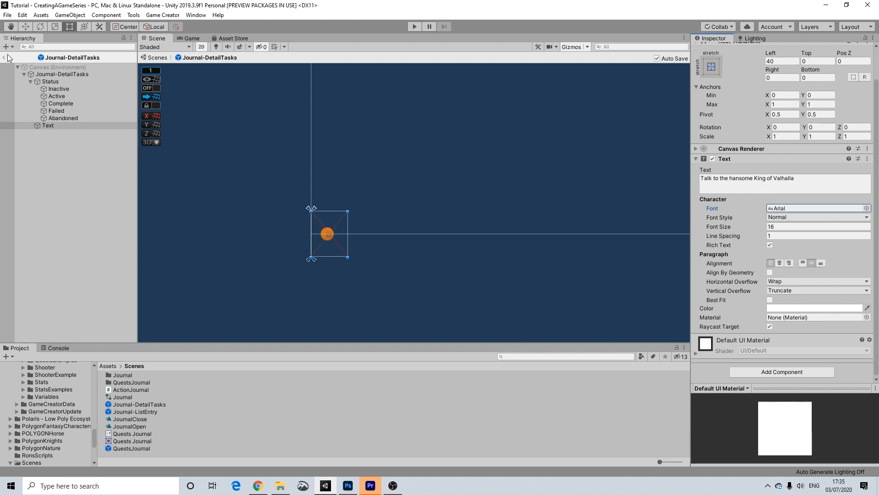
Save the prefab and return to the main scene.
left_click(8, 14)
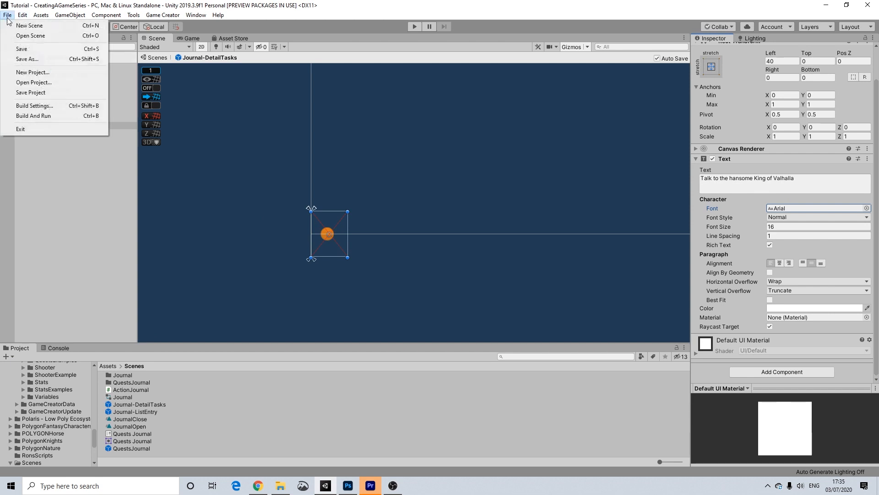
left_click(17, 51)
left_click(3, 57)
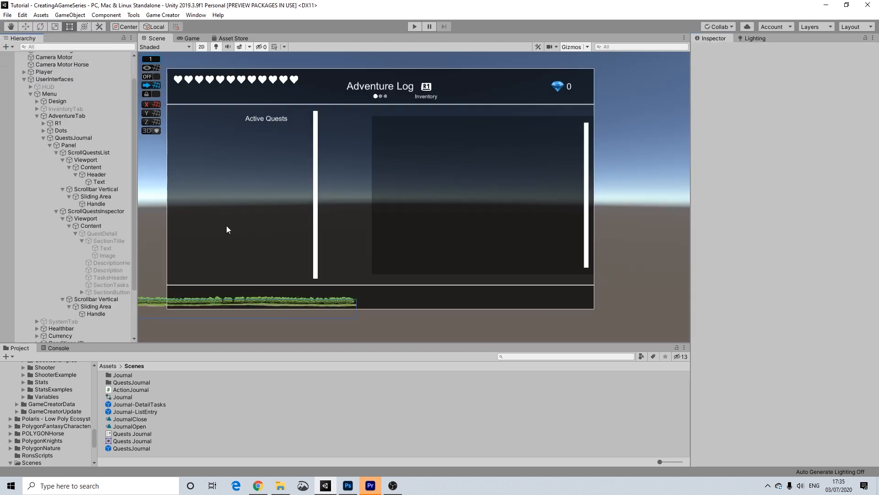
Open the Journal-ListEntry prefab and select its root object.
double_click(147, 409)
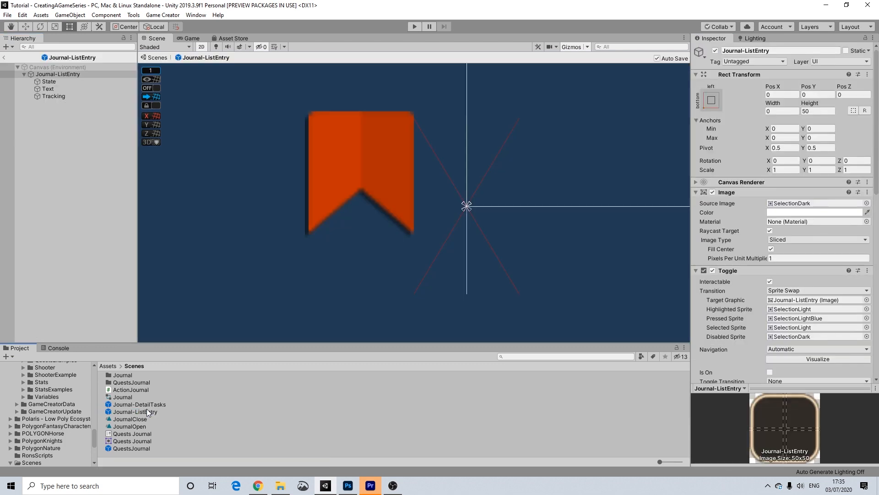
scroll(600, 245, "down", 8)
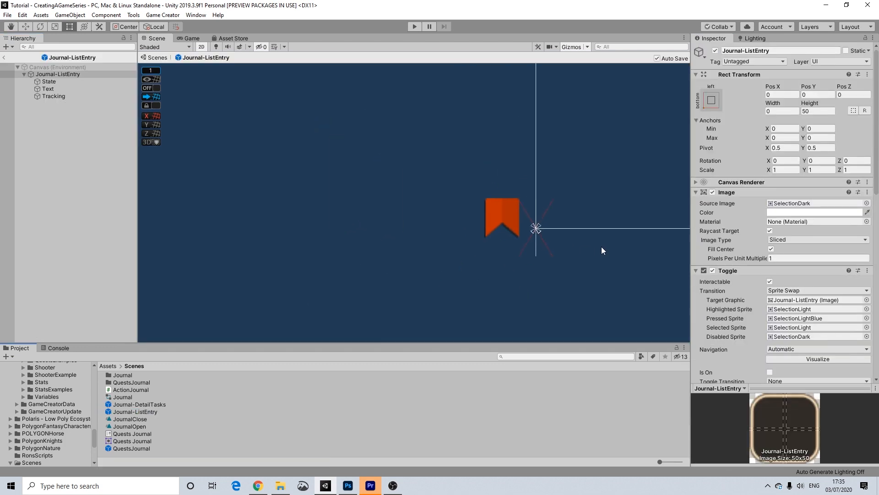
scroll(609, 262, "down", 5)
middle_click_drag(604, 267, 432, 240)
scroll(419, 269, "down", 9)
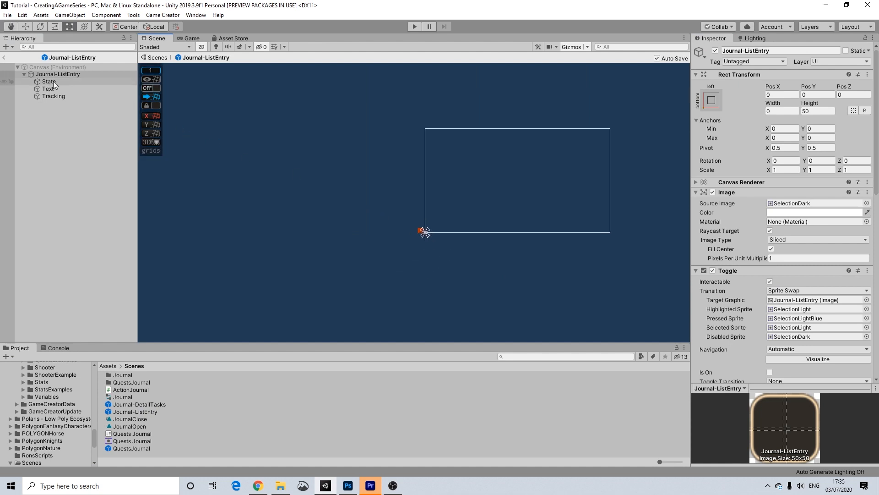
scroll(412, 263, "up", 10)
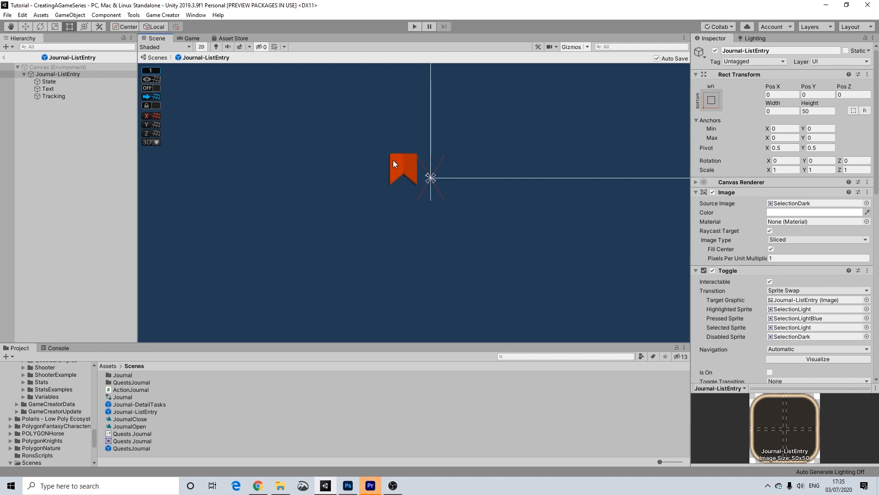
left_click(67, 67)
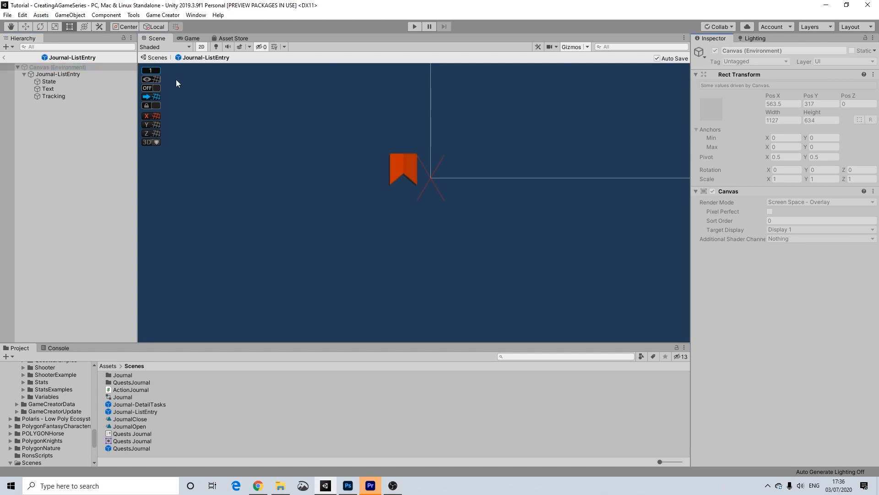
left_click(74, 73)
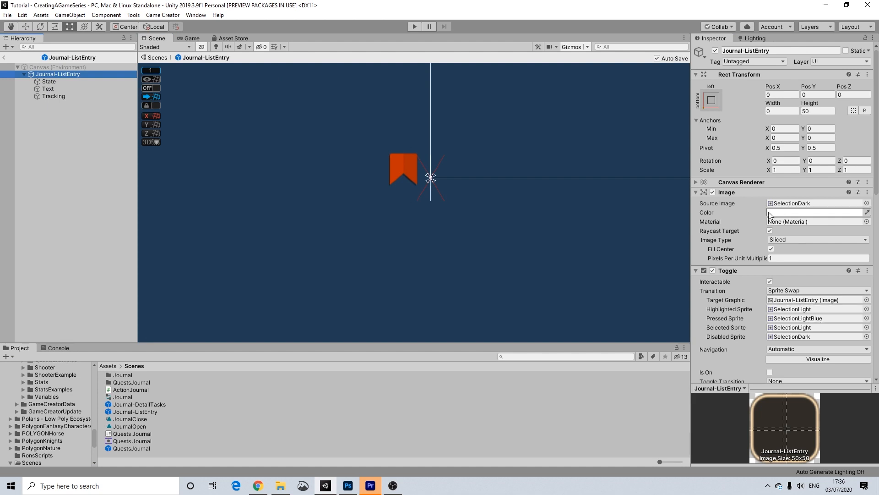
Clear the background Image sprite to None and tint it dark grey at alpha 60.
left_click(867, 203)
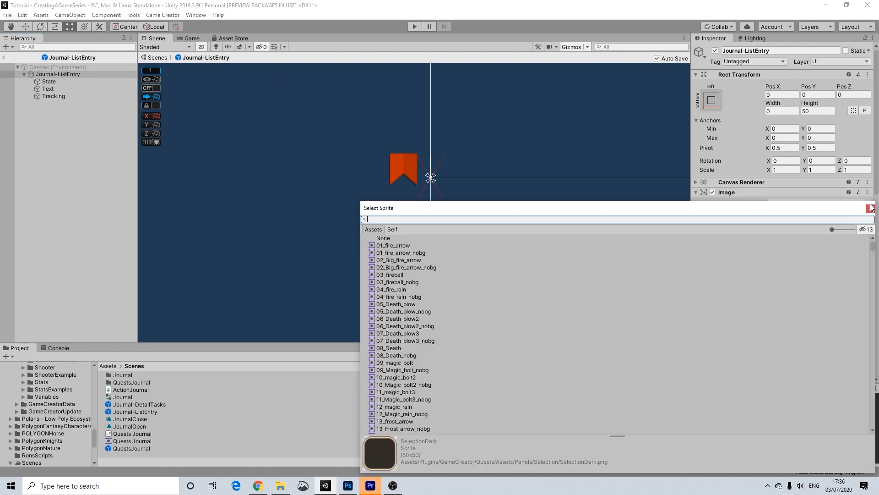
left_click(383, 238)
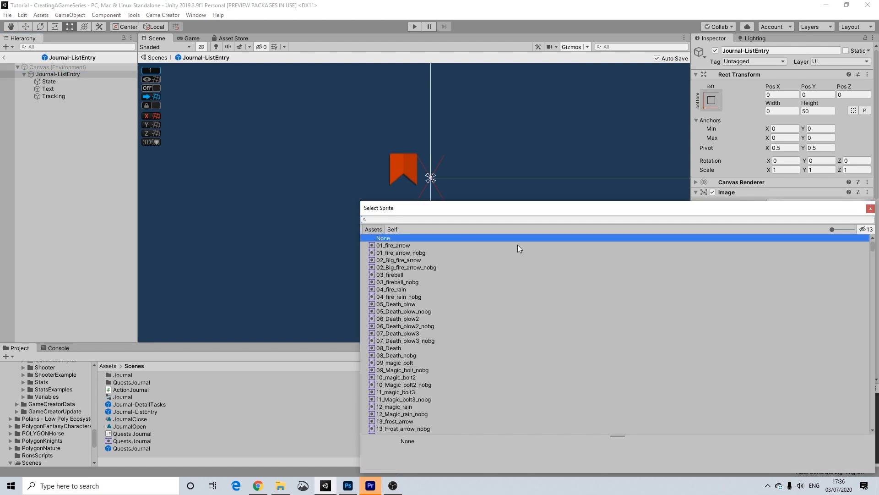
left_click(870, 210)
left_click(788, 213)
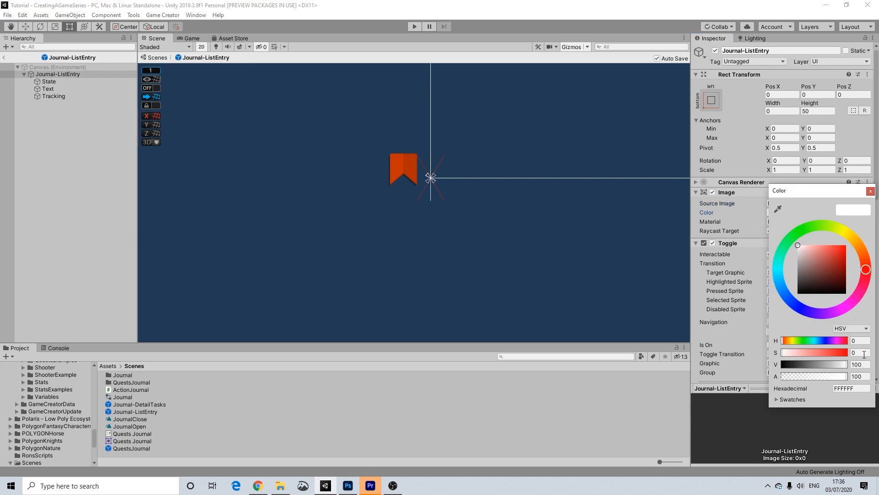
left_click(861, 375)
type("60")
left_click_drag(801, 275, 750, 323)
left_click(870, 191)
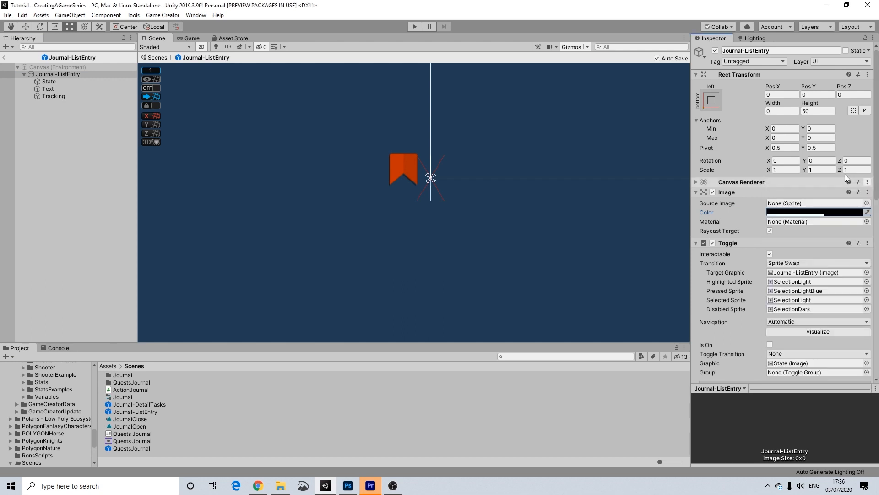
Set the entry Text font to Arial and remove its Shadow component.
left_click(51, 82)
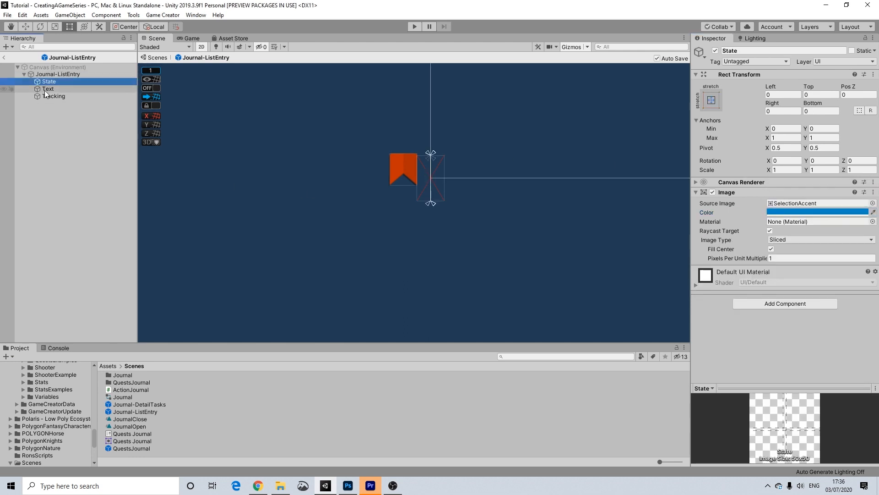
left_click(45, 90)
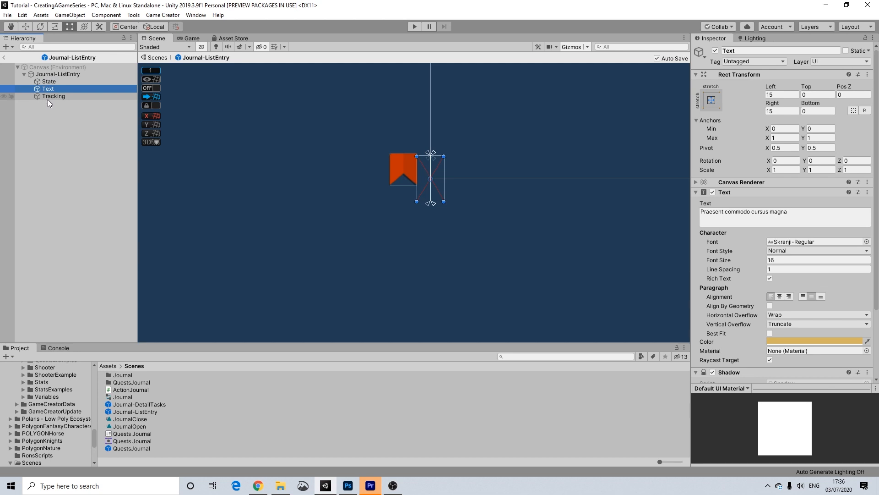
left_click(866, 241)
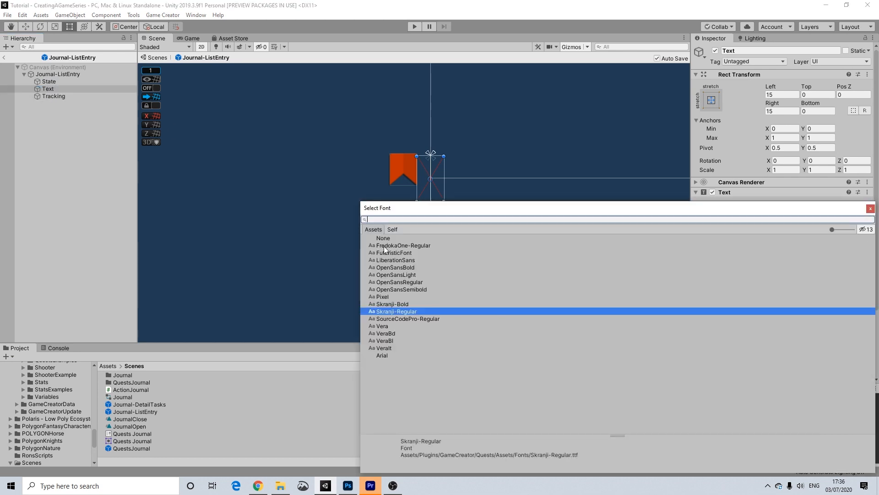
left_click(380, 355)
left_click(871, 208)
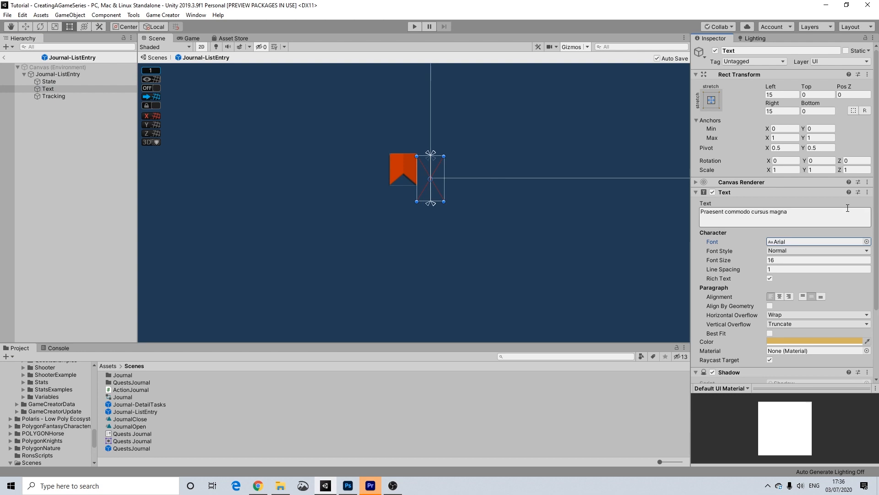
scroll(759, 303, "down", 3)
left_click(868, 287)
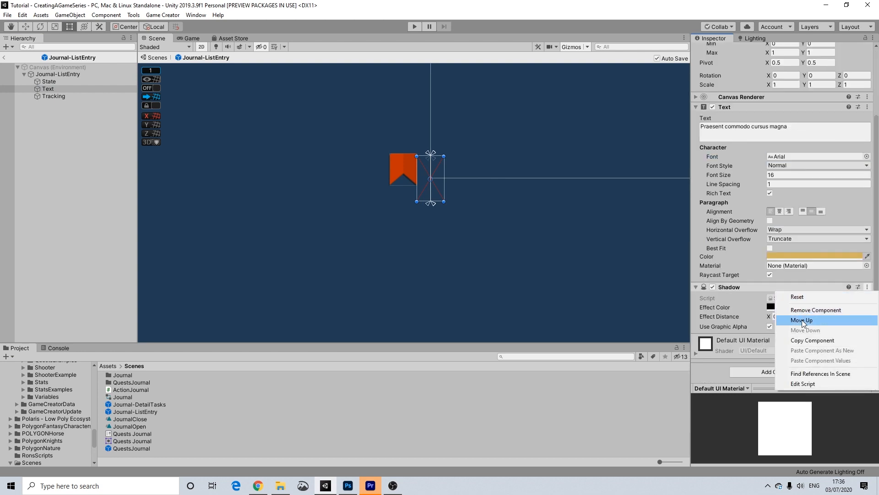
left_click(809, 308)
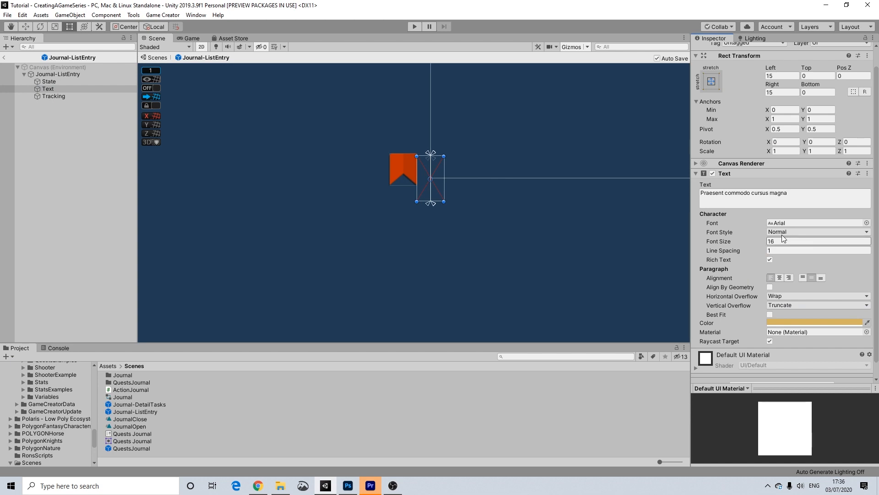
Try a paler colour on the Tracking flag but keep it orange, then deselect.
left_click(58, 96)
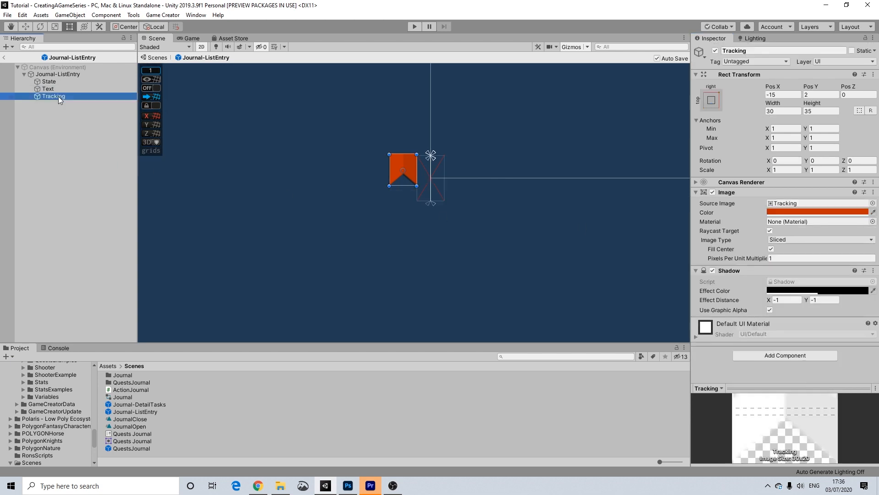
scroll(429, 188, "down", 3)
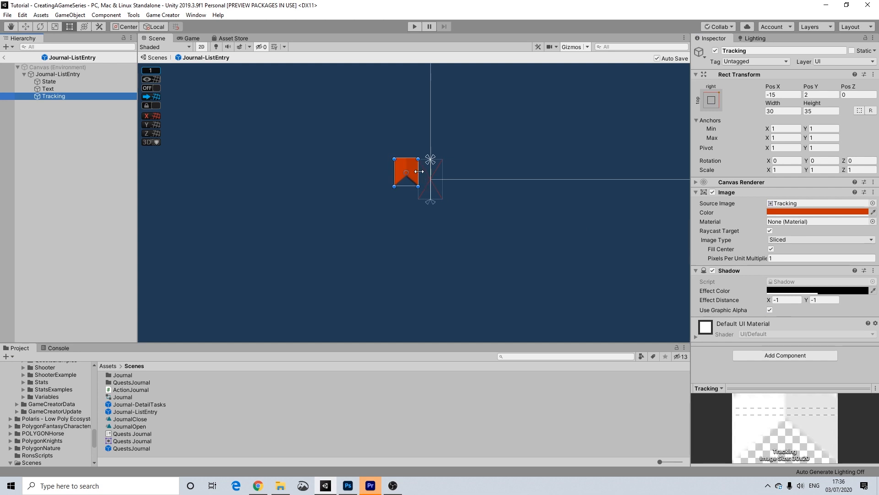
left_click(807, 212)
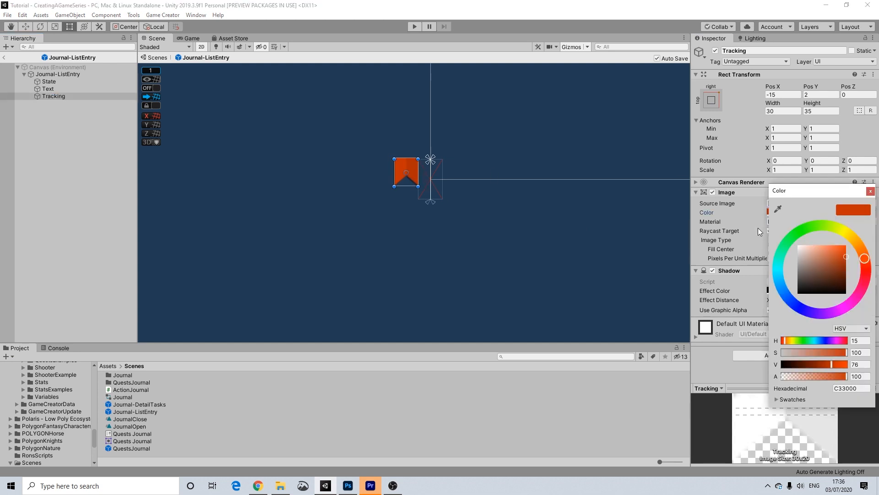
mouse_move(819, 260)
left_mouse_down()
mouse_move(834, 261)
mouse_move(808, 257)
mouse_move(852, 259)
left_mouse_up()
left_click(871, 191)
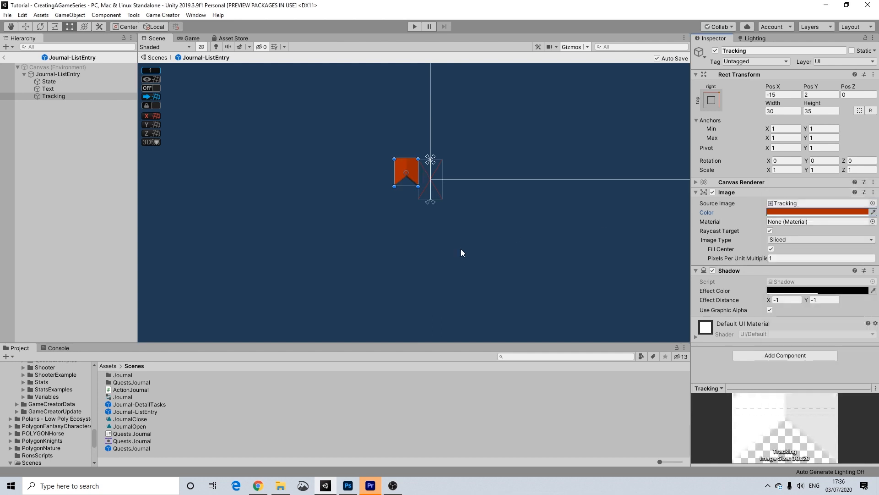
scroll(460, 248, "down", 1)
left_click(501, 242)
scroll(526, 254, "down", 2)
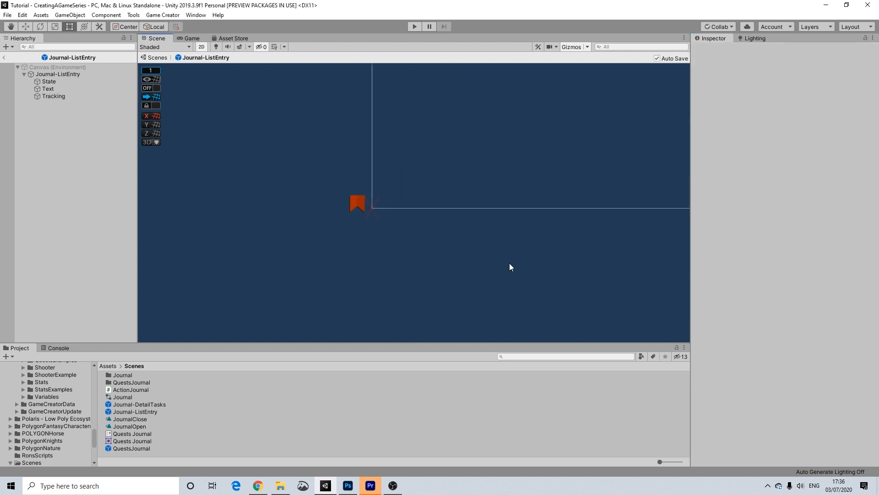
Frame the canvas and exit the Journal-ListEntry prefab back to the scene.
middle_click_drag(554, 264, 192, 208)
scroll(391, 208, "down", 6)
middle_click_drag(375, 213, 465, 238)
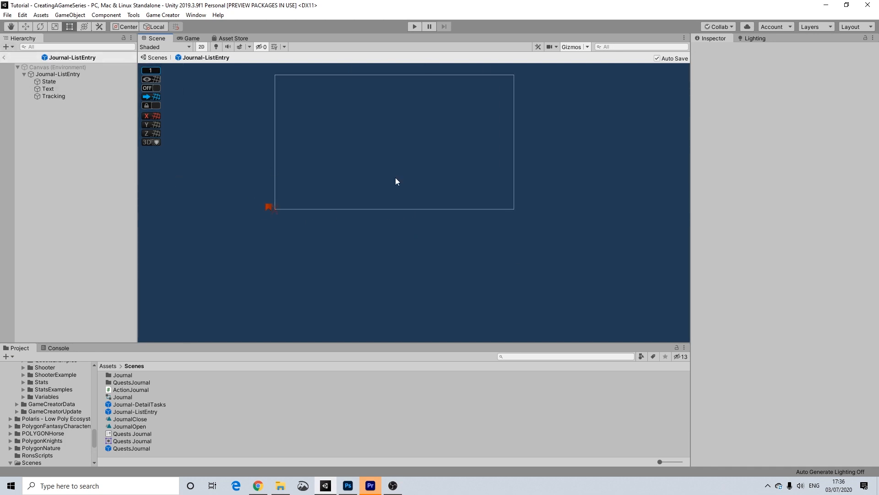
left_click(3, 57)
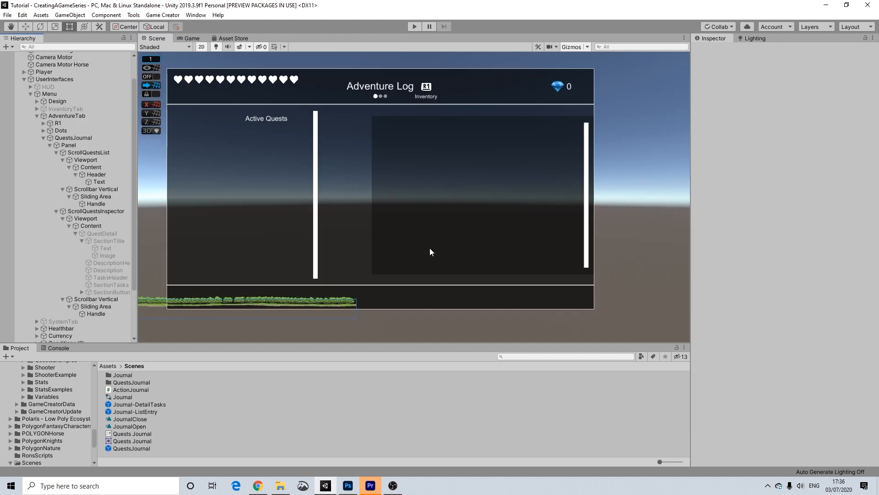
Centre the quest menu, collapse ScrollQuestsInspector and select QuestsJournal.
scroll(362, 246, "down", 4)
middle_click_drag(361, 268, 406, 289)
scroll(406, 255, "up", 2)
scroll(405, 271, "up", 2)
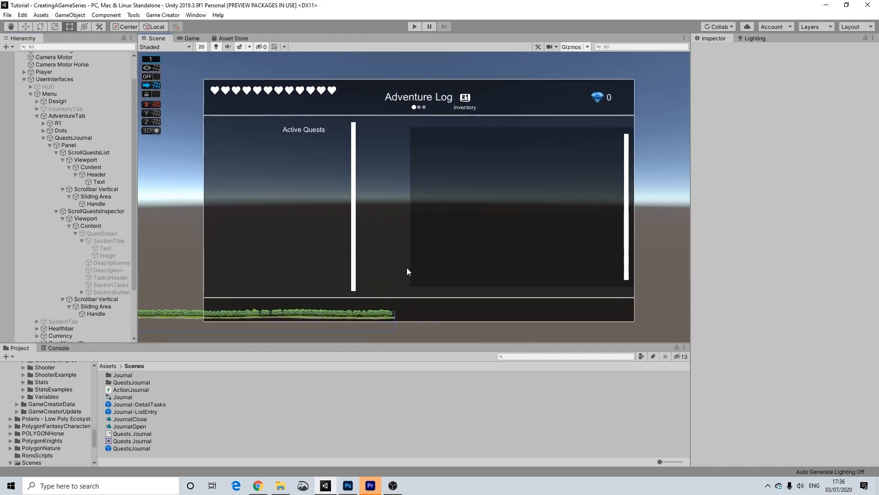
left_click(56, 211)
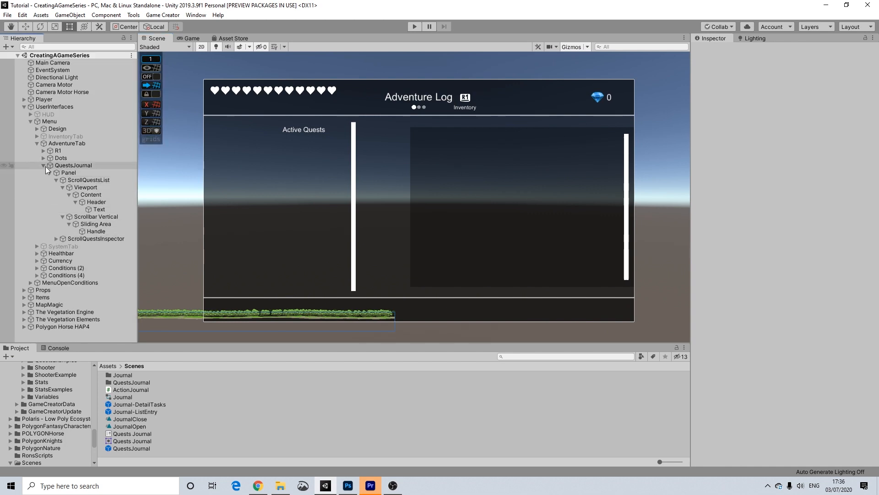
left_click(45, 166)
Deactivate AdventureTab and activate InventoryTab.
left_click(43, 165)
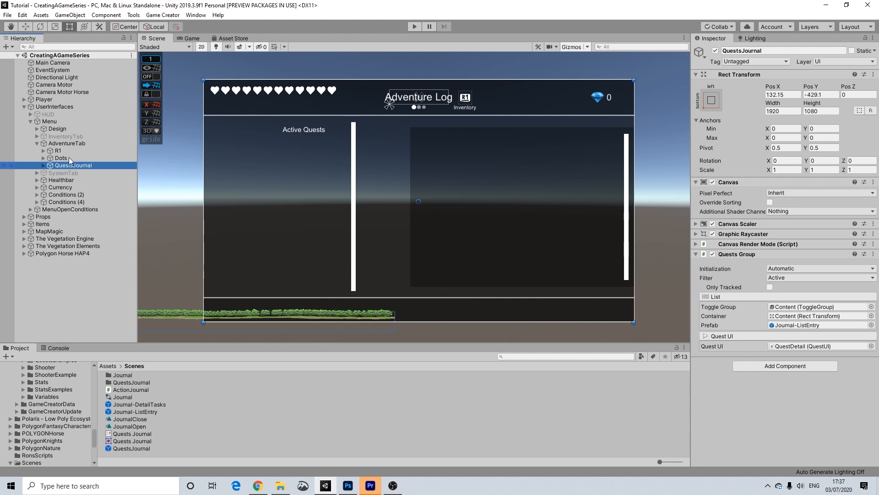
left_click(78, 143)
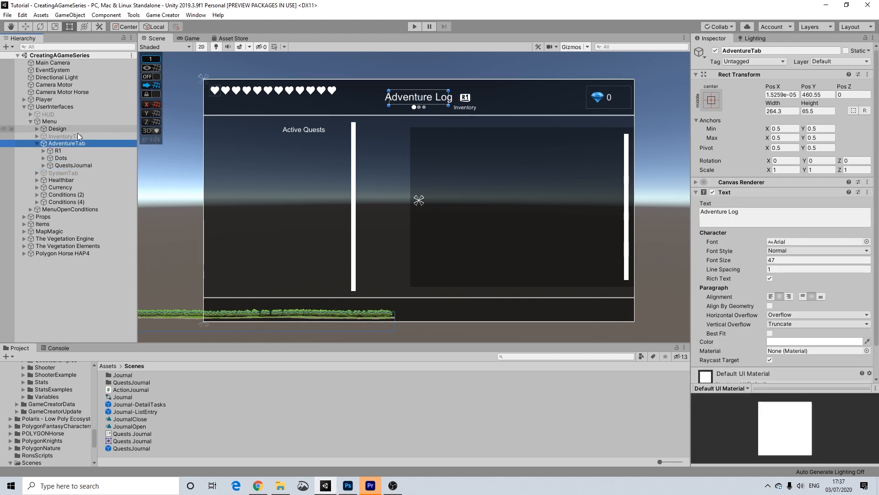
left_click(715, 50)
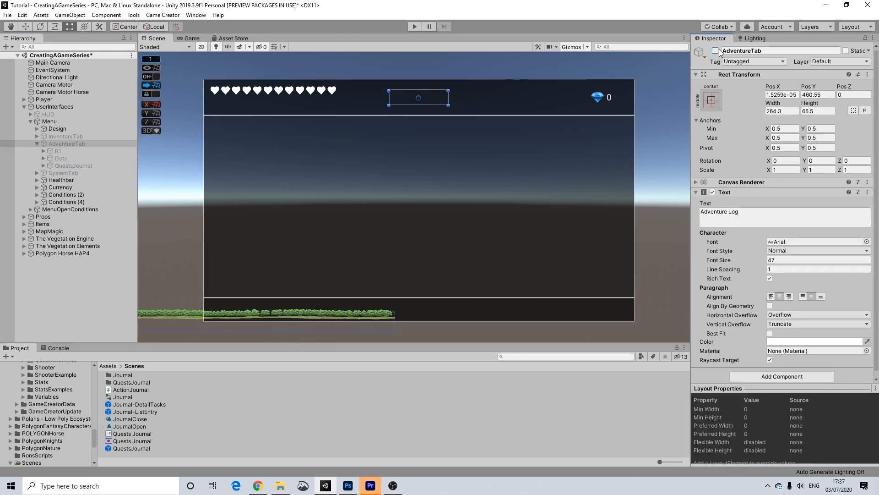
left_click(73, 137)
left_click(38, 144)
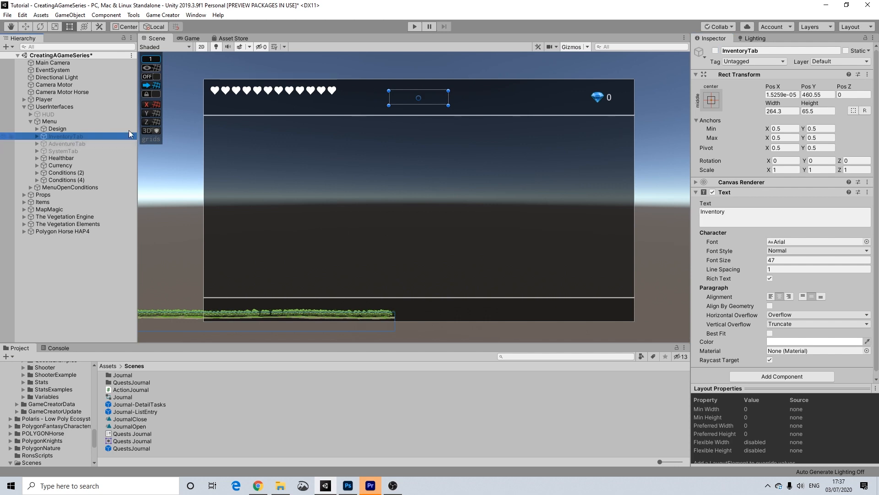
left_click(713, 51)
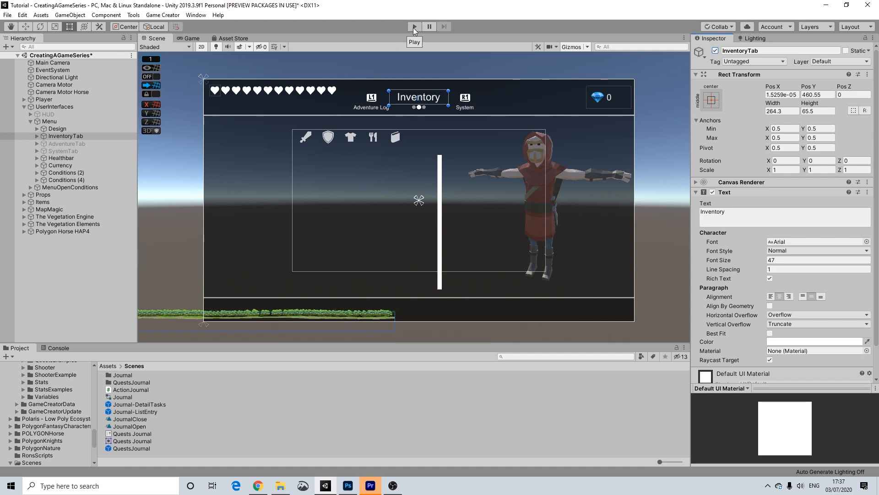
Deactivate the Menu object and activate the HUD.
left_click(50, 121)
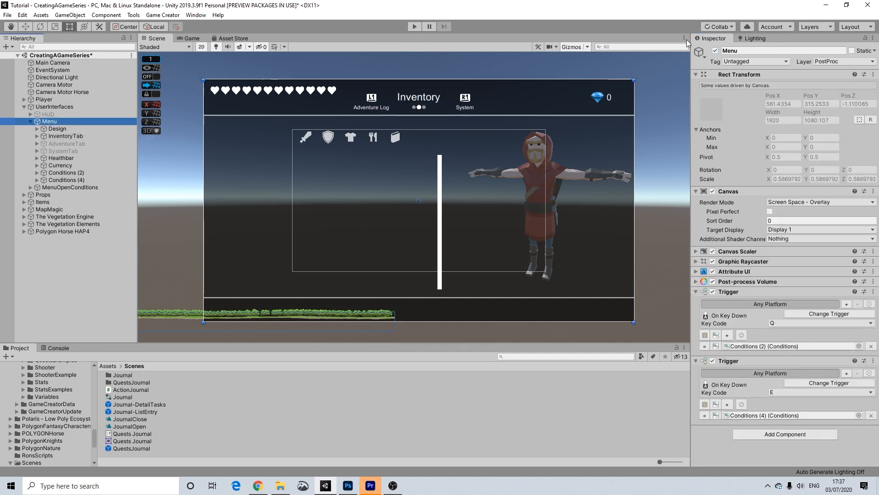
left_click(715, 50)
left_click(41, 114)
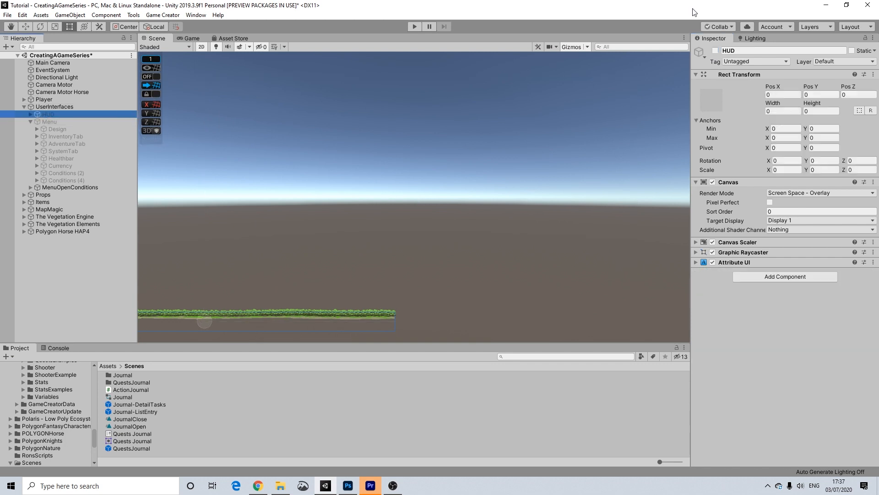
left_click(715, 50)
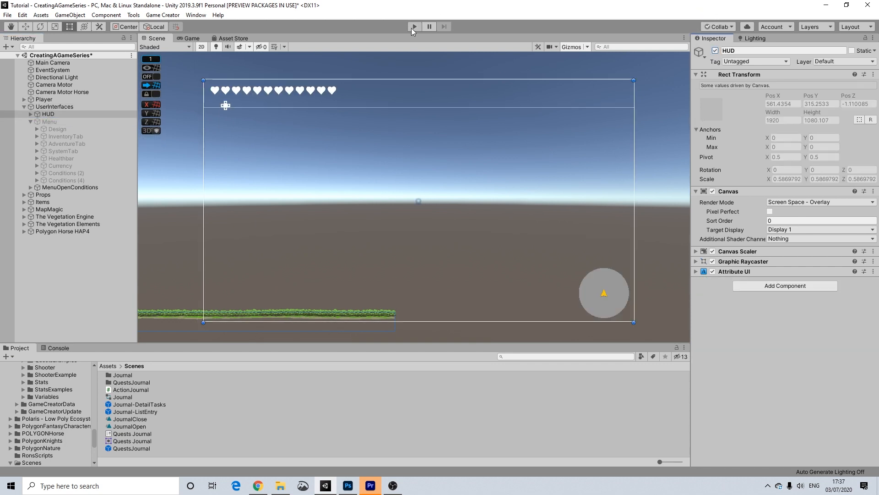
Enter Play mode and cycle the in-game menu through Adventure Log, Inventory and System tabs.
left_click(414, 27)
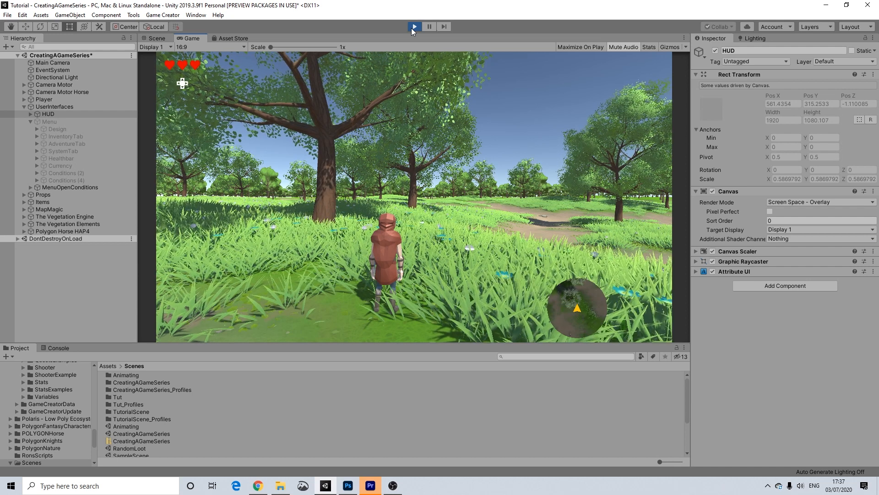
key("i")
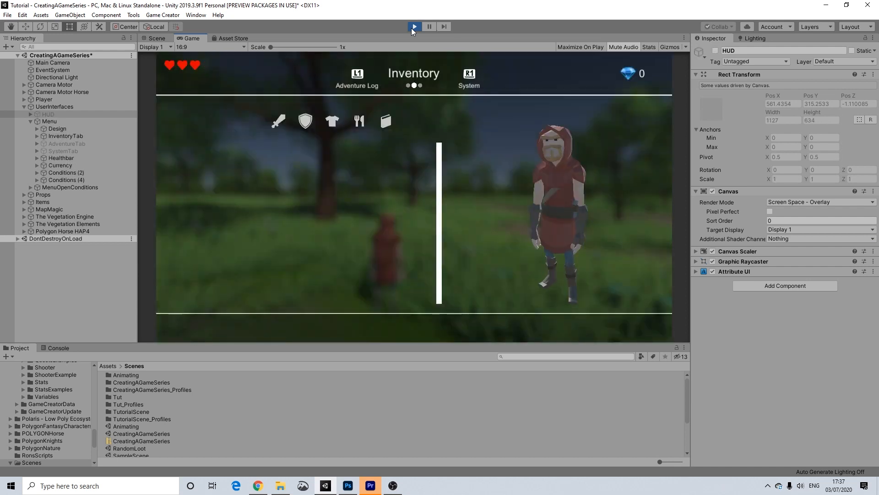
key("q")
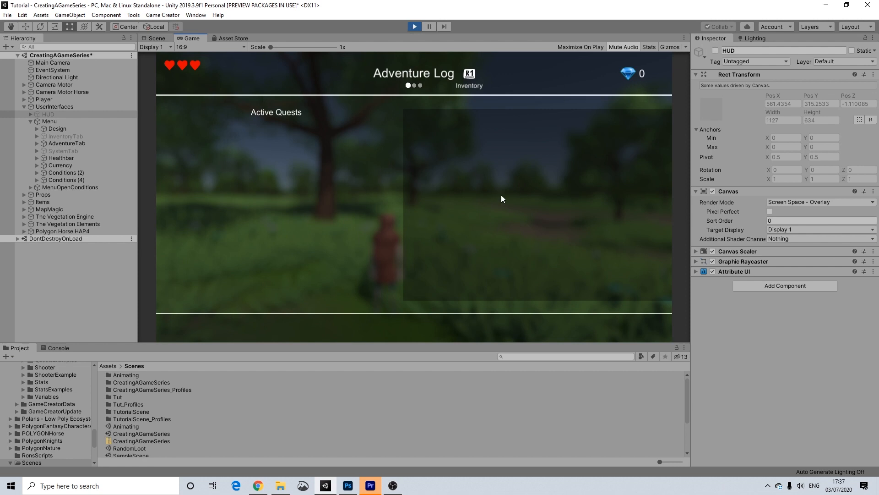
key("e")
key("q")
key("e")
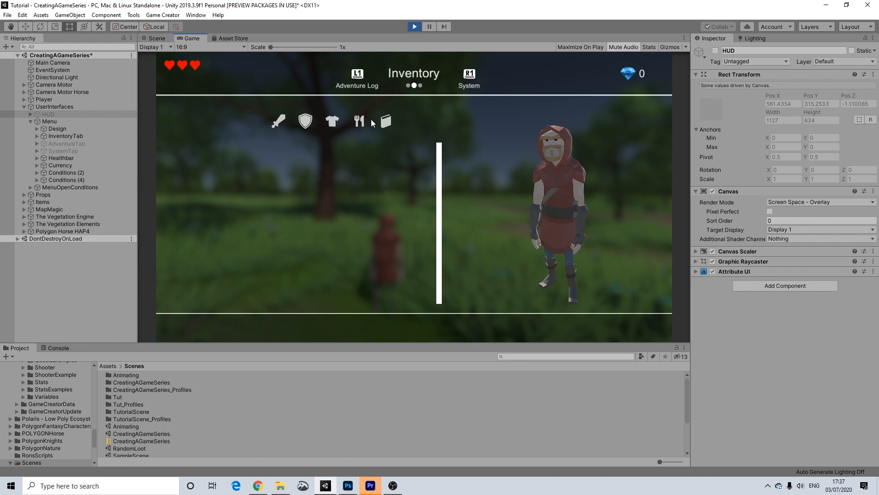
key("e")
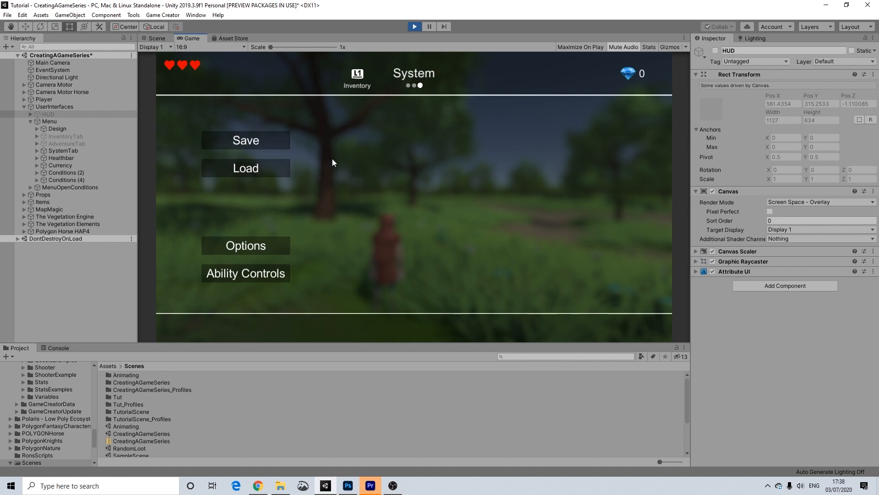
key("Escape")
Move the character, reopen the menu and load the saved game.
key("w")
key("d")
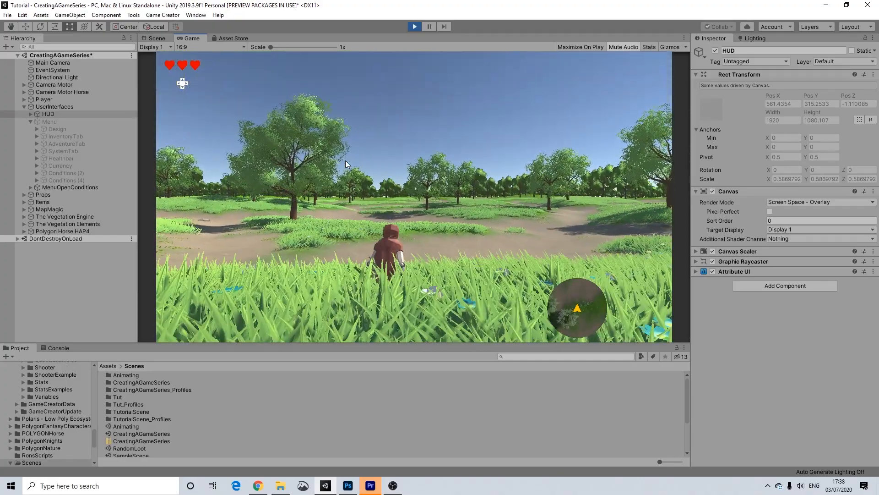
key("Escape")
left_click(261, 167)
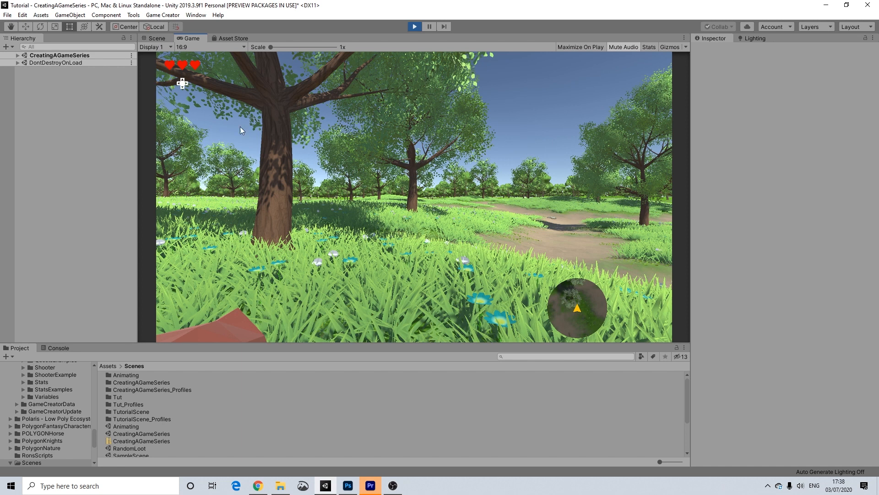
Switch between Scene and Game views and turn off 2D mode.
left_click(155, 38)
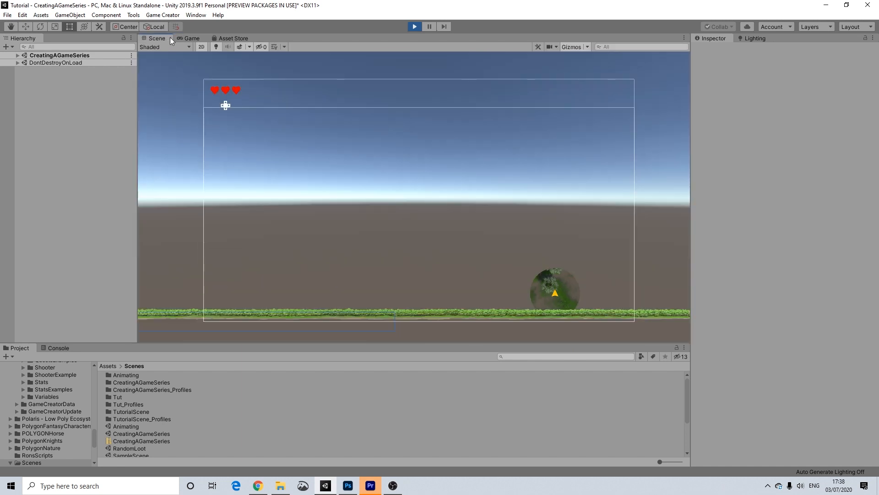
left_click(190, 38)
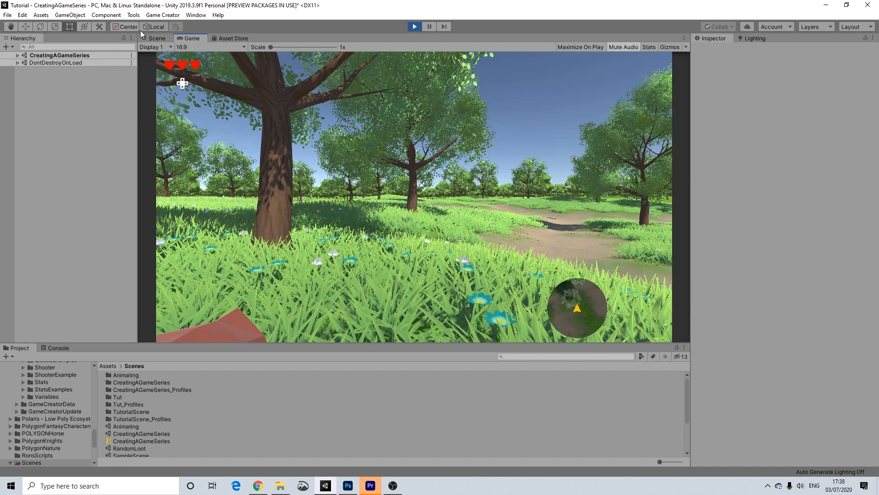
left_click(156, 38)
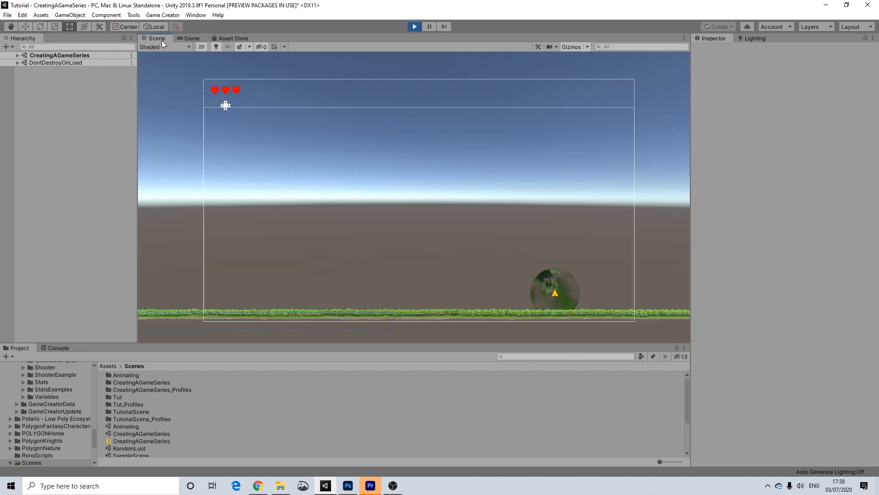
left_click(202, 47)
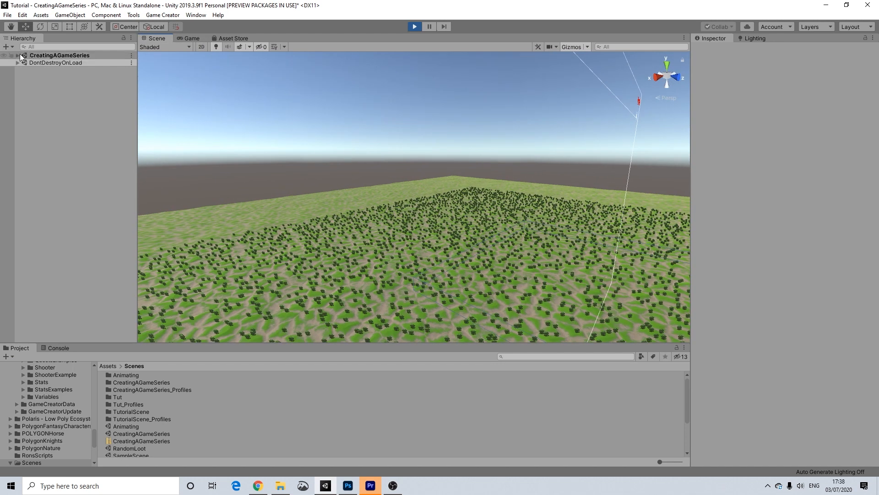
Select the Player and frame it in the Scene view, orbiting around it.
left_click(19, 55)
left_click(39, 100)
left_click(350, 42)
key("f")
left_click_drag(341, 87, 297, 172, "alt")
scroll(497, 129, "up", 5)
middle_click_drag(297, 172, 263, 247)
scroll(262, 247, "up", 4)
left_click_drag(262, 247, 225, 135, "alt")
scroll(221, 133, "down", 5)
Disable the Player's Camera child, check the Game view, then re-enable it.
left_click(28, 100)
left_click(23, 100)
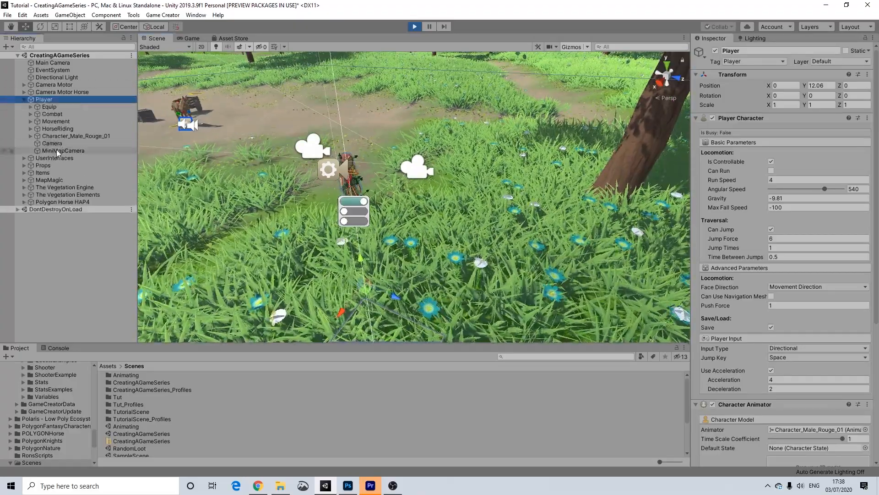
left_click(56, 144)
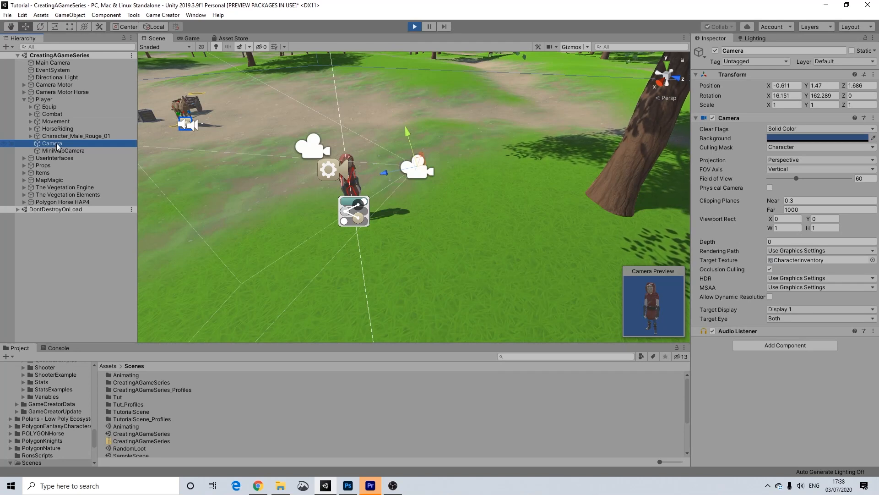
left_click(715, 50)
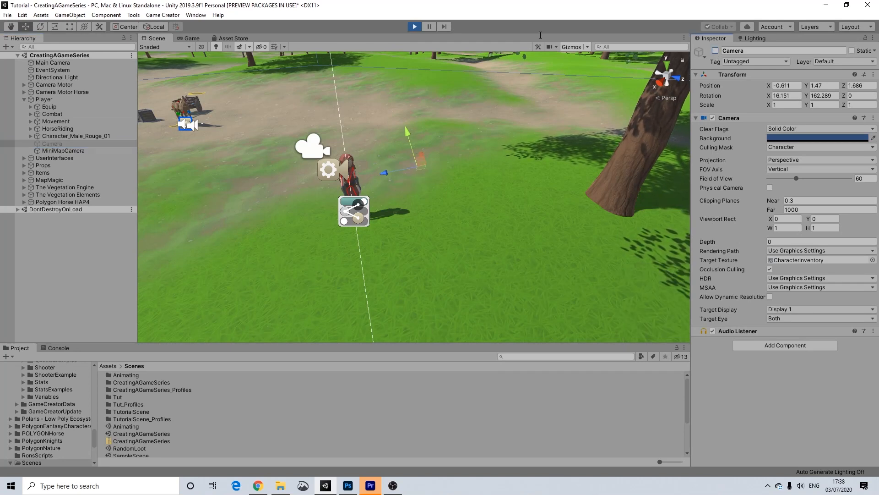
left_click(191, 40)
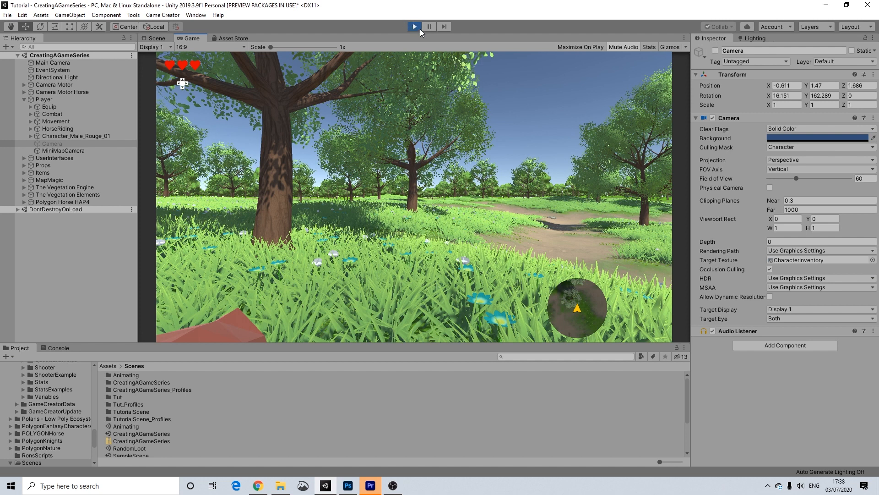
left_click(716, 50)
Stop the running game and activate the inactive Menu object.
left_click(415, 26)
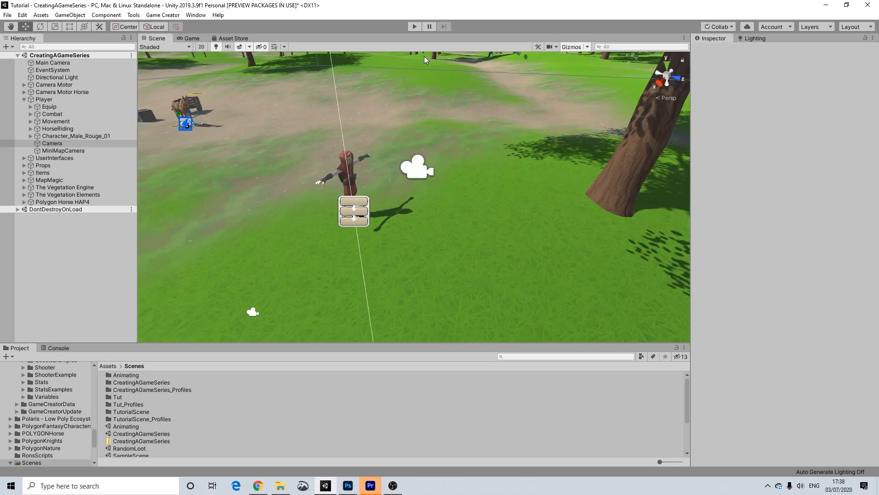
left_click_drag(307, 197, 616, 164, "alt")
middle_click_drag(616, 164, 411, 206)
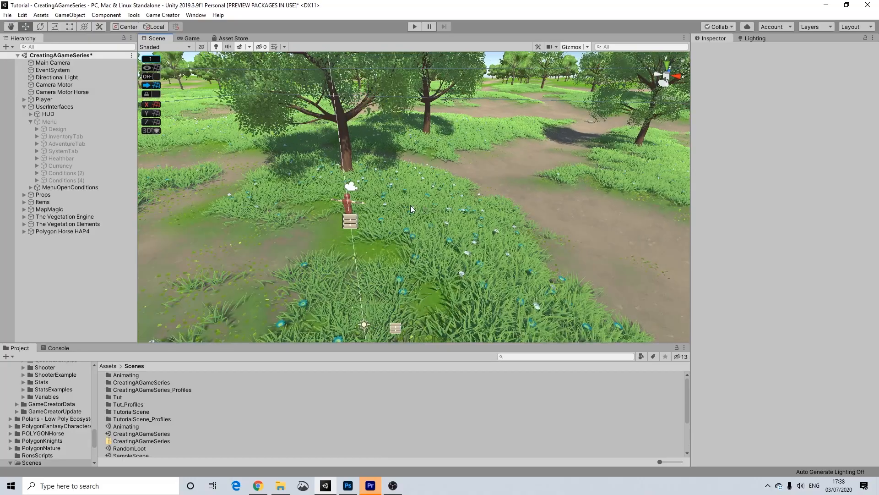
scroll(411, 206, "up", 2)
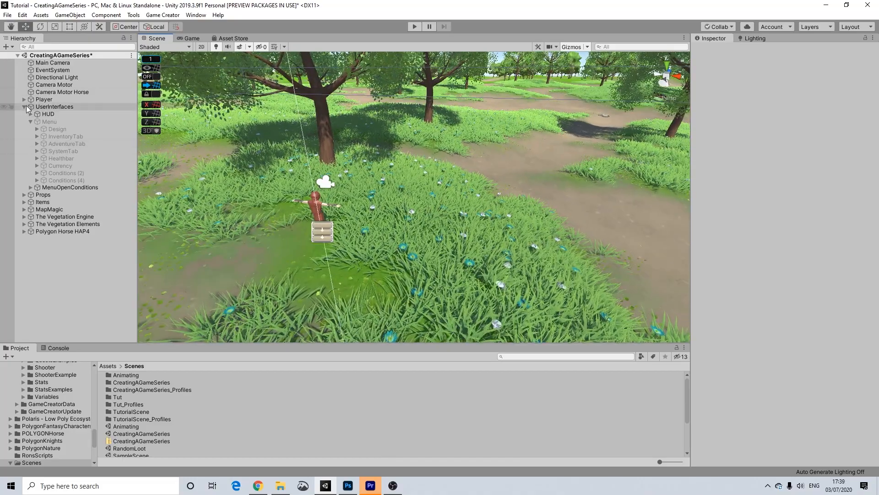
left_click(42, 122)
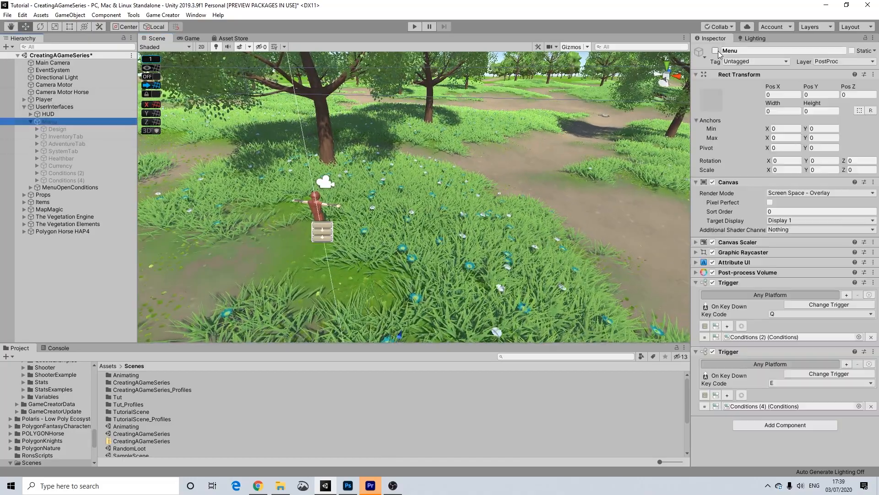
left_click(715, 51)
Switch the Scene view to 2D and centre the Inventory menu canvas.
scroll(496, 224, "down", 3)
middle_click_drag(472, 211, 326, 206)
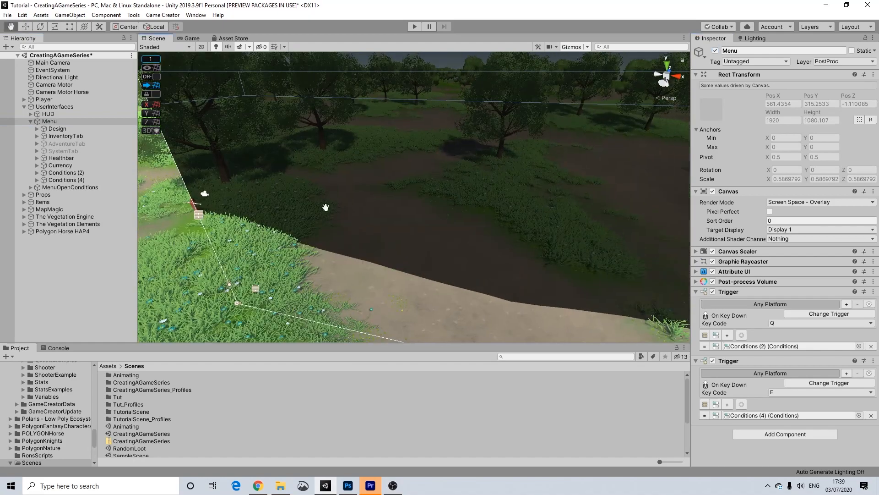
scroll(379, 197, "down", 4)
left_click(202, 47)
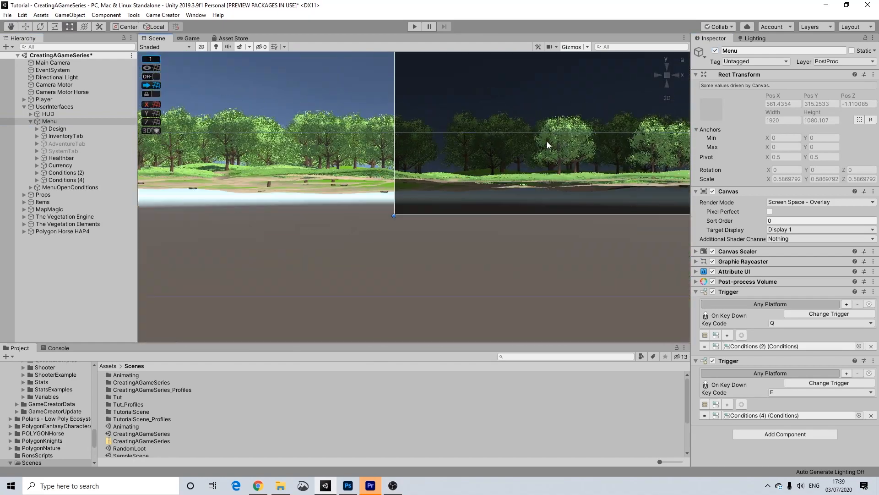
middle_click_drag(633, 150, 305, 306)
scroll(595, 180, "down", 12)
middle_click_drag(602, 180, 301, 281)
scroll(380, 245, "down", 4)
middle_click_drag(390, 241, 453, 211)
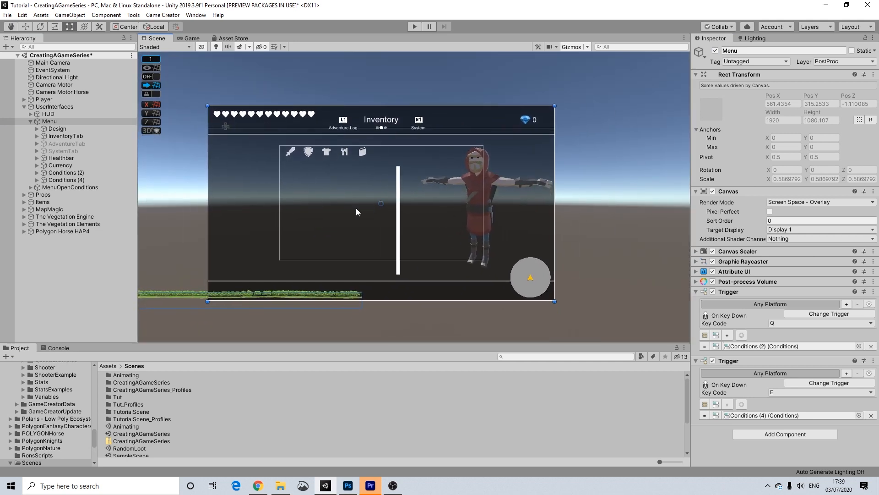
Enable SystemTab and disable InventoryTab so Save, Load, Options and Ability Controls show.
left_click(52, 151)
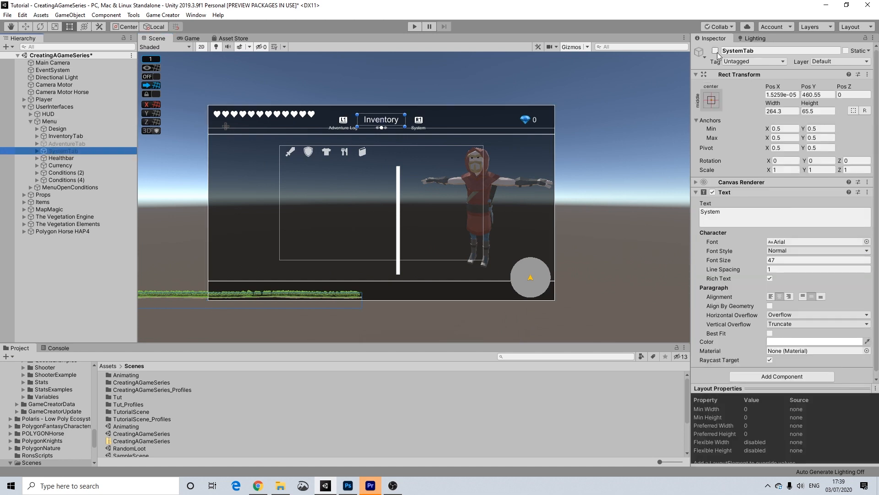
left_click(715, 51)
left_click(65, 136)
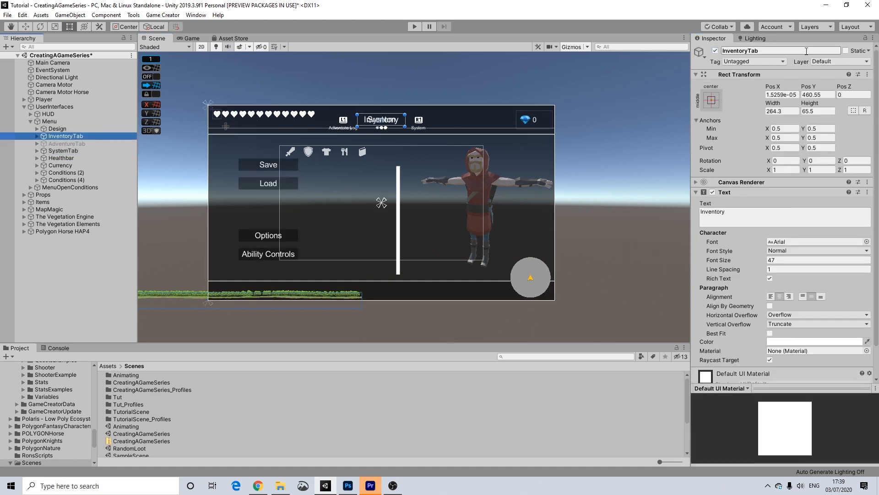
left_click(715, 51)
scroll(444, 199, "up", 3)
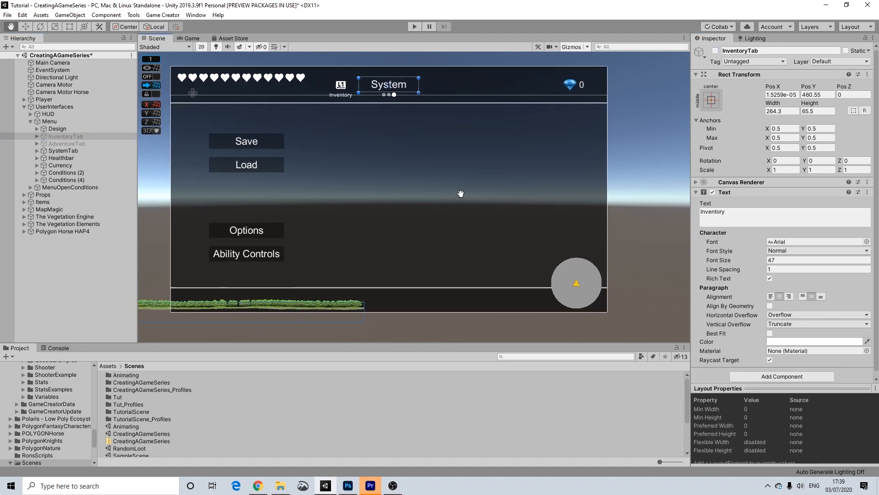
Give LoadButton a Time Scale action set to 1, placed above its Load Game action.
left_click(270, 142)
scroll(740, 229, "down", 5)
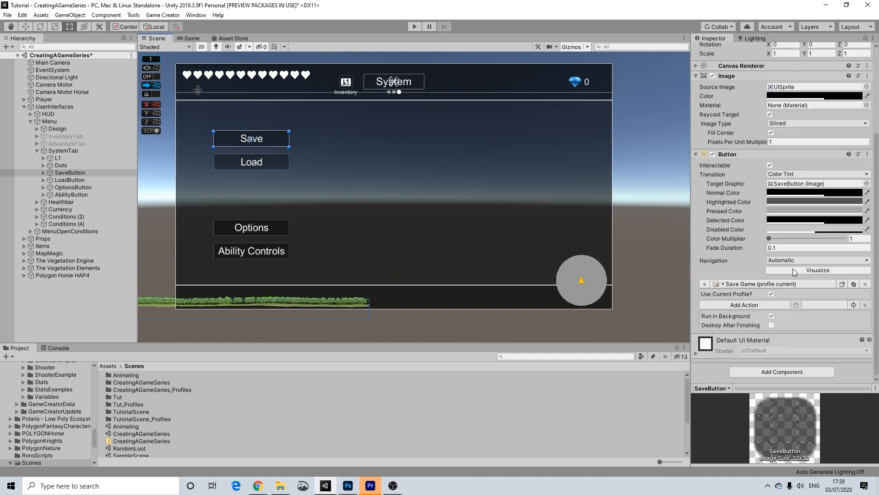
left_click(70, 180)
left_click(744, 305)
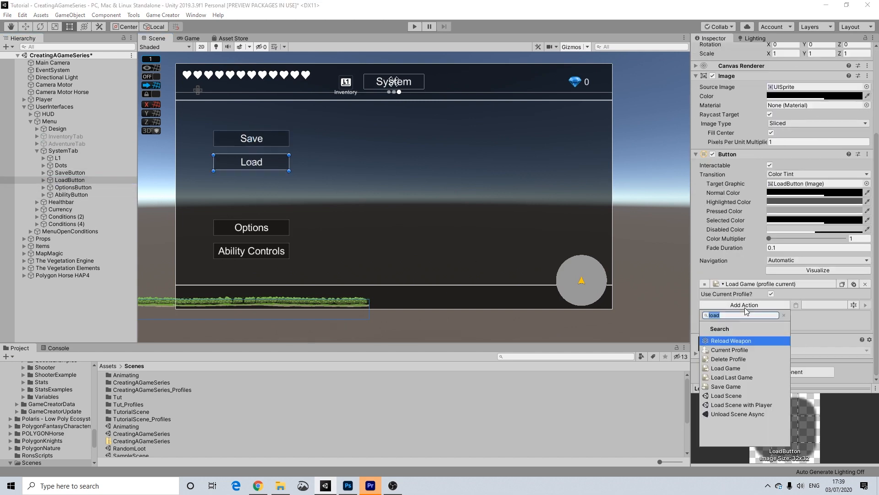
type("set tim")
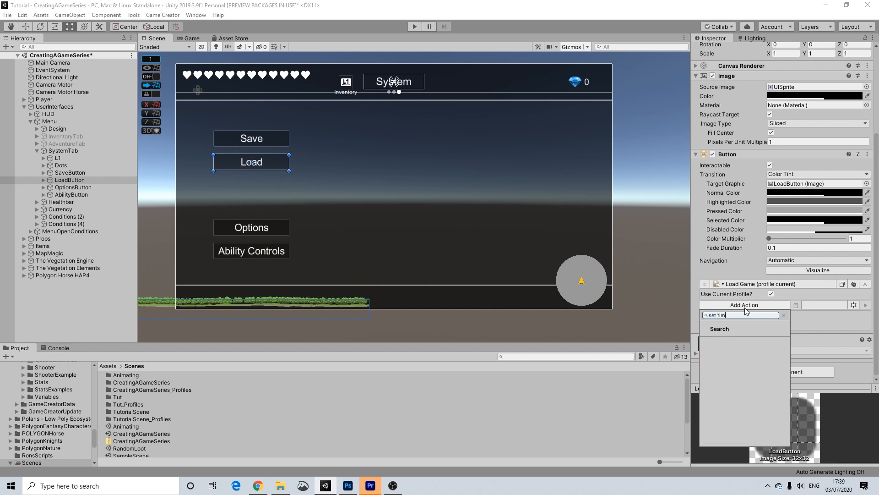
key("BackSpace")
key("BackSpace")
key("BackSpace")
key("BackSpace")
key("BackSpace")
key("BackSpace")
key("BackSpace")
type("ti")
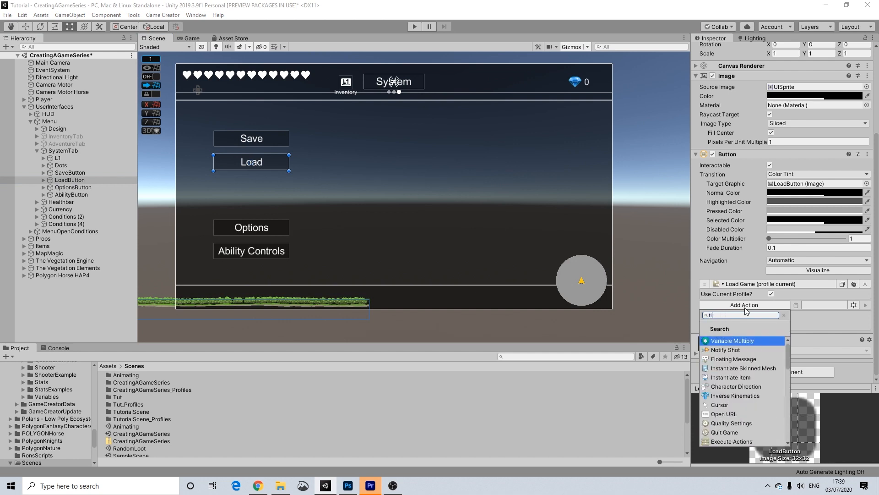
type("me")
left_click(728, 340)
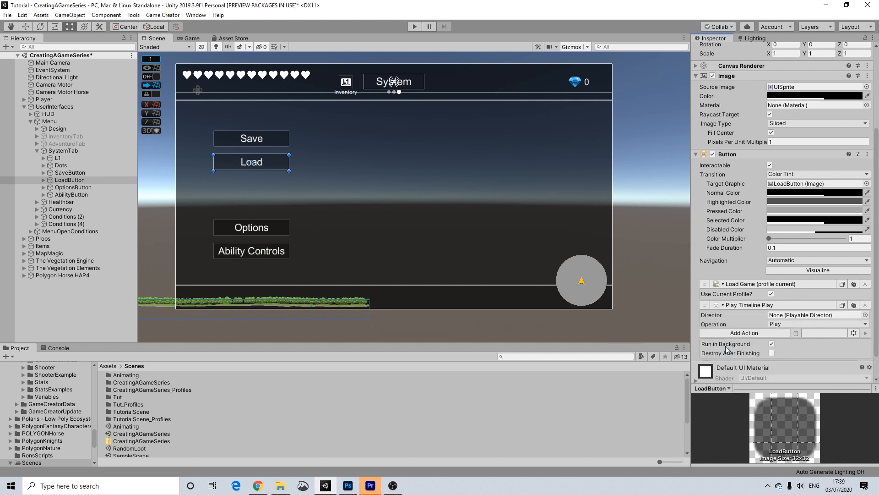
left_click(754, 306)
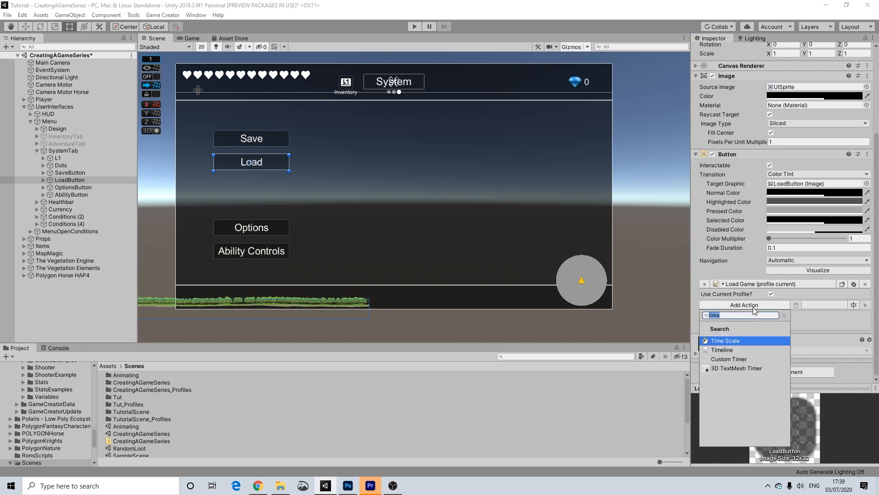
left_click(739, 340)
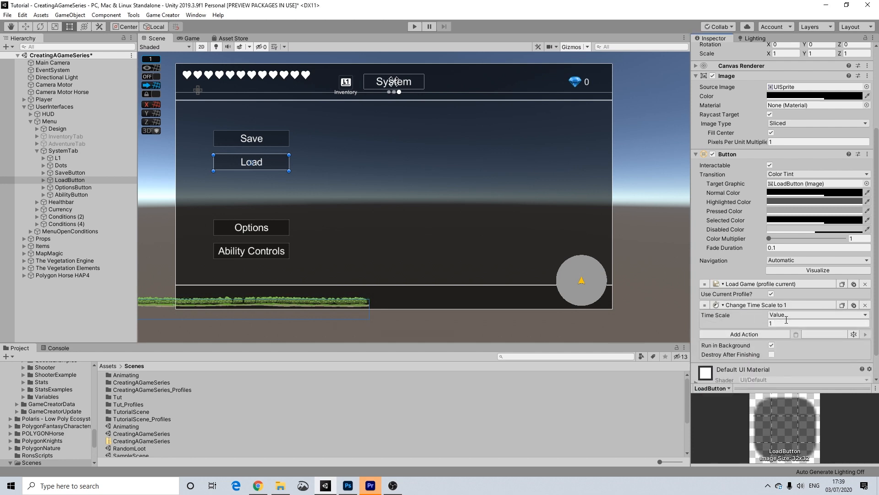
left_click_drag(706, 305, 706, 282)
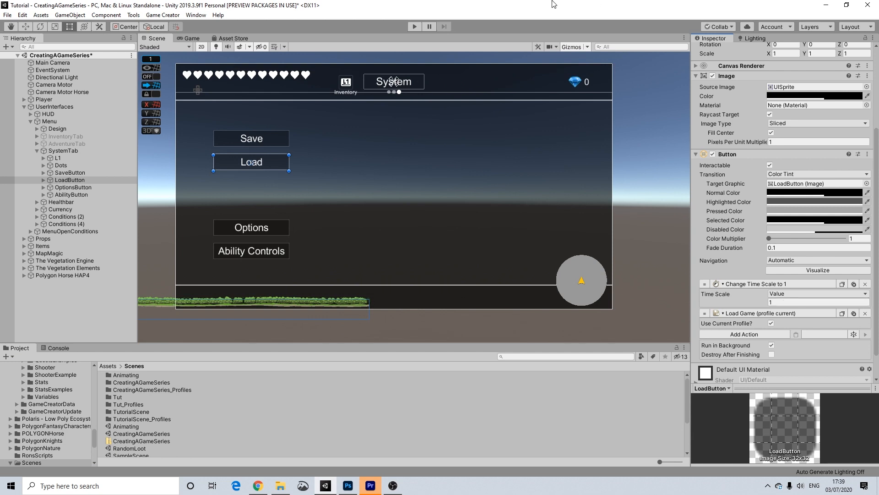
Leave only InventoryTab enabled, with SystemTab and AdventureTab turned off.
left_click(64, 150)
scroll(733, 60, "up", 3)
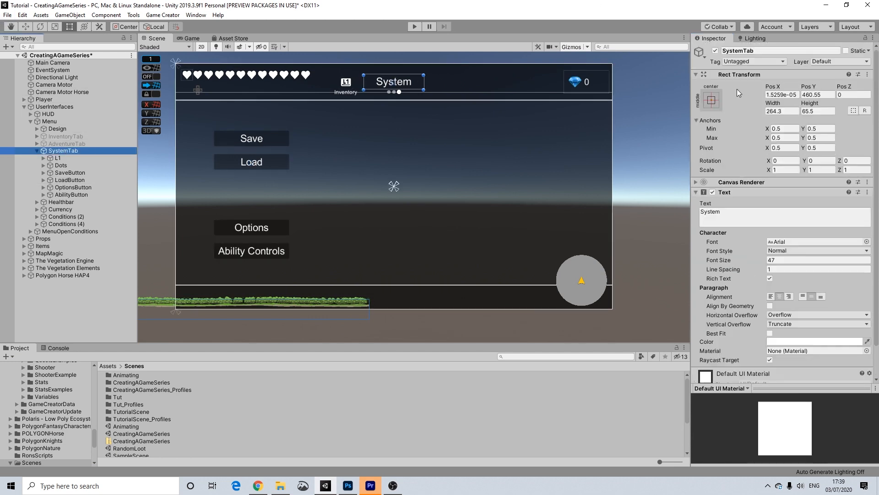
left_click(715, 50)
left_click(63, 144)
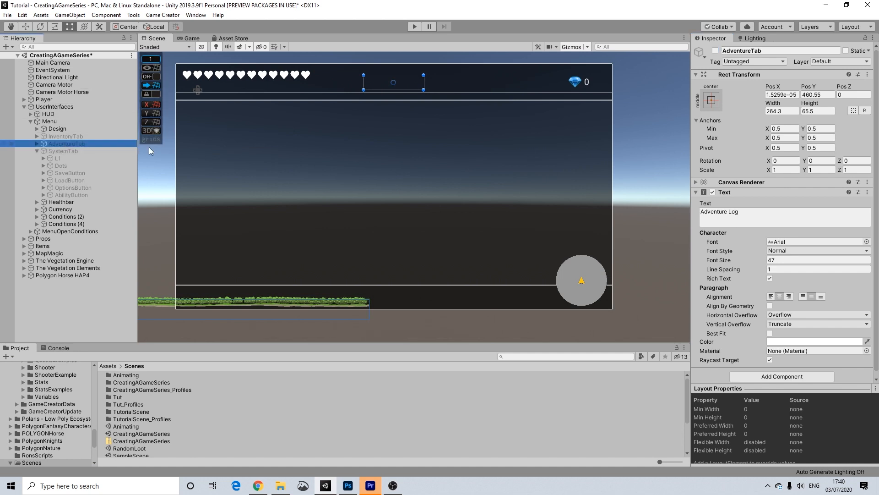
left_click(715, 50)
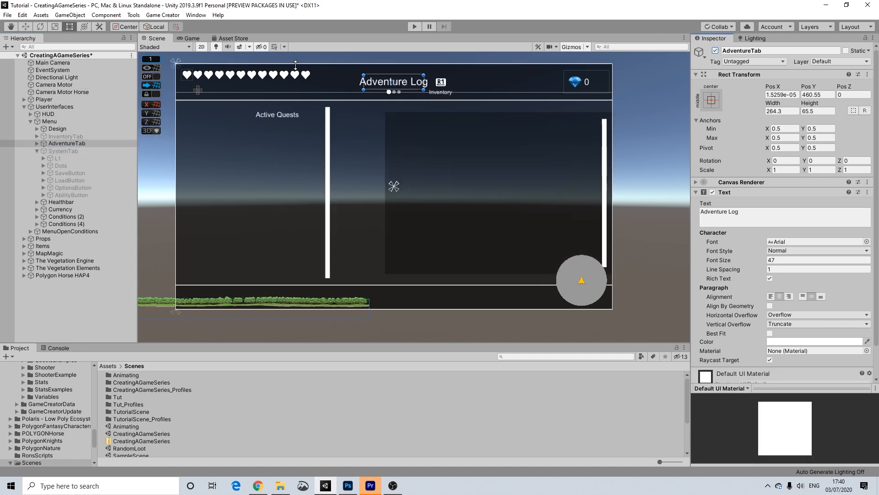
left_click(715, 50)
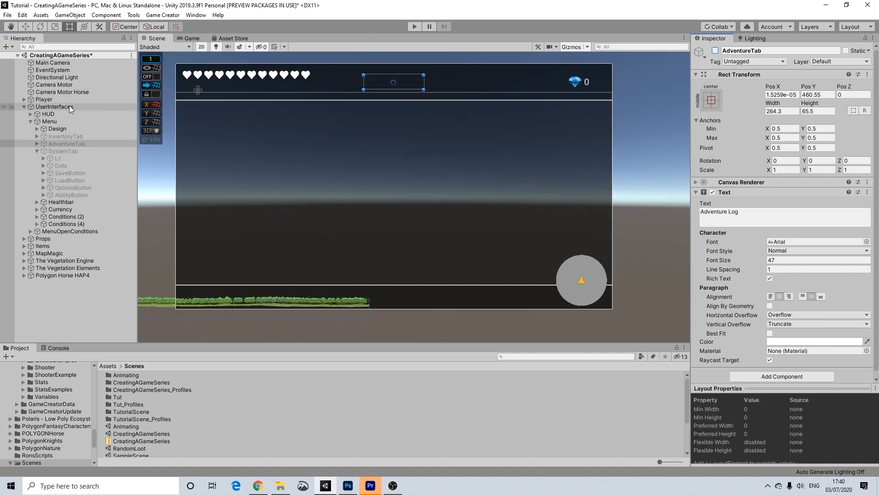
left_click(91, 136)
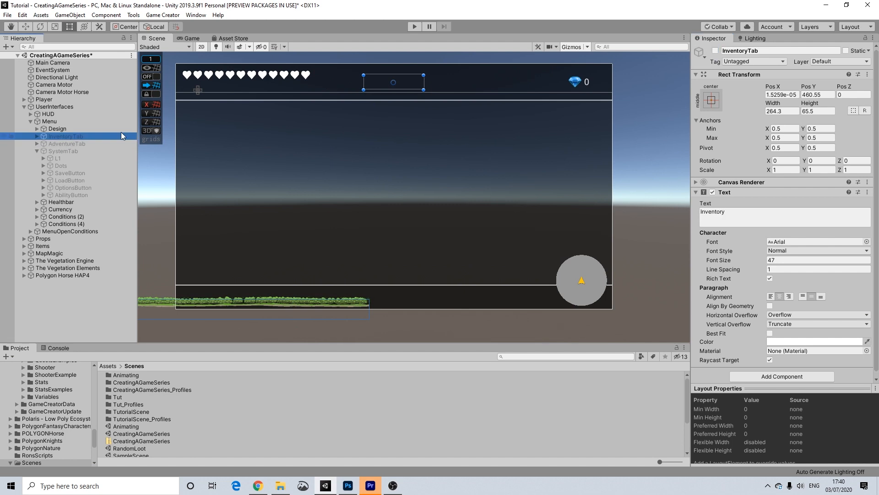
left_click(715, 50)
Deactivate the whole Menu object so it starts hidden, then enter play mode.
left_click(51, 122)
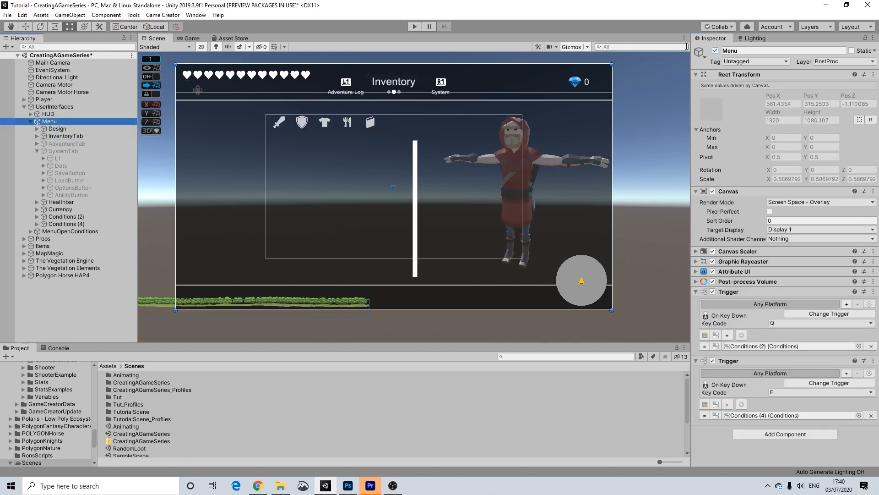
left_click(716, 51)
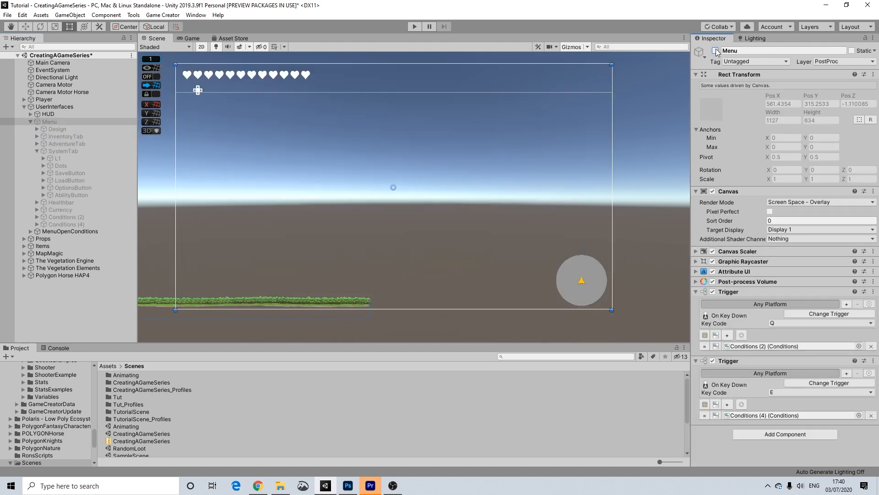
left_click(415, 27)
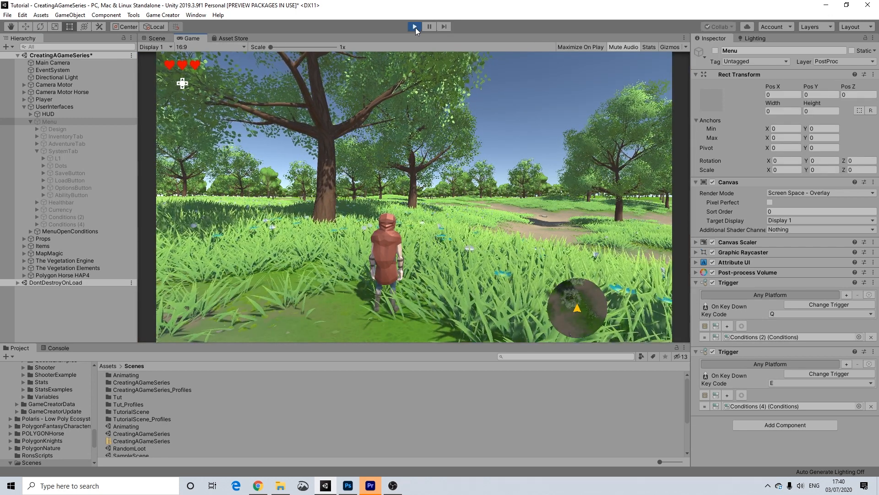
Open the in-game menu with Tab, switch to the System page, then close and reopen it.
key("Tab")
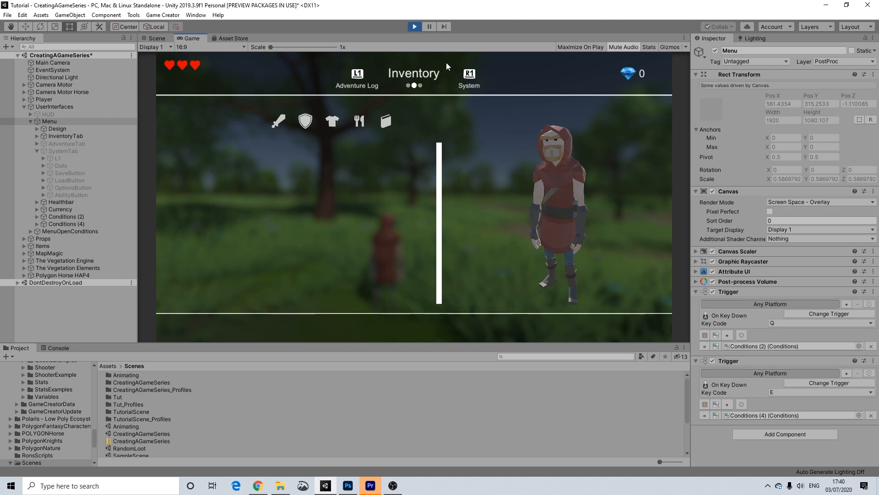
key("e")
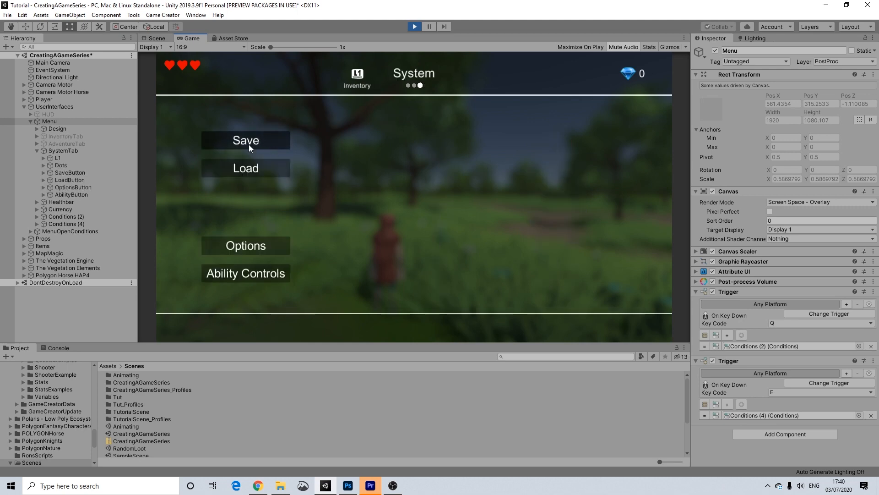
key("Tab")
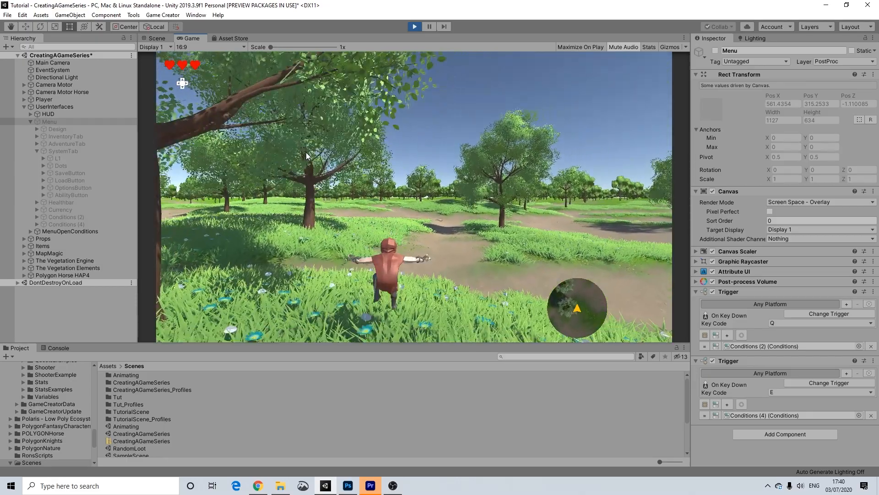
key("Tab")
Load the saved game from the System page and run the character forward through the grass.
left_click(253, 169)
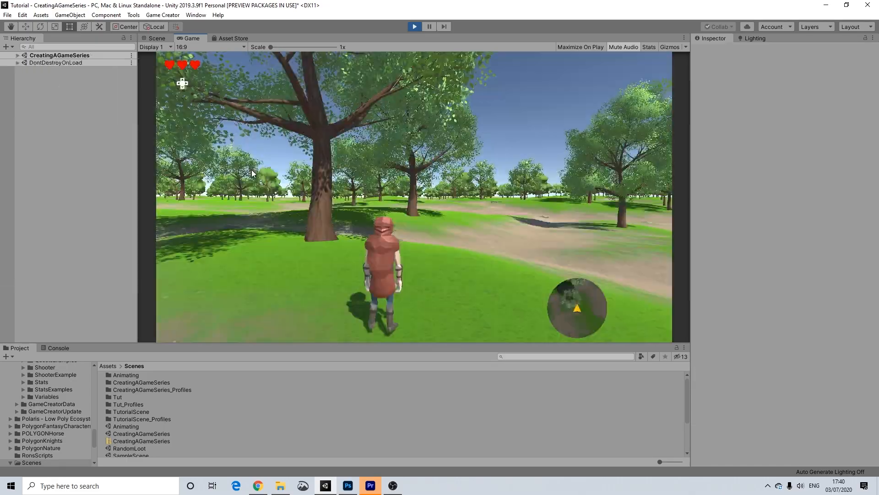
key("w")
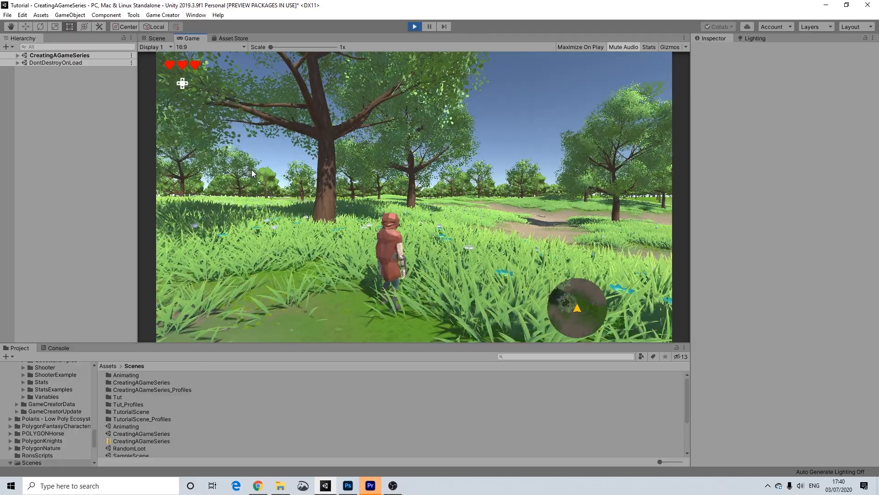
key("w")
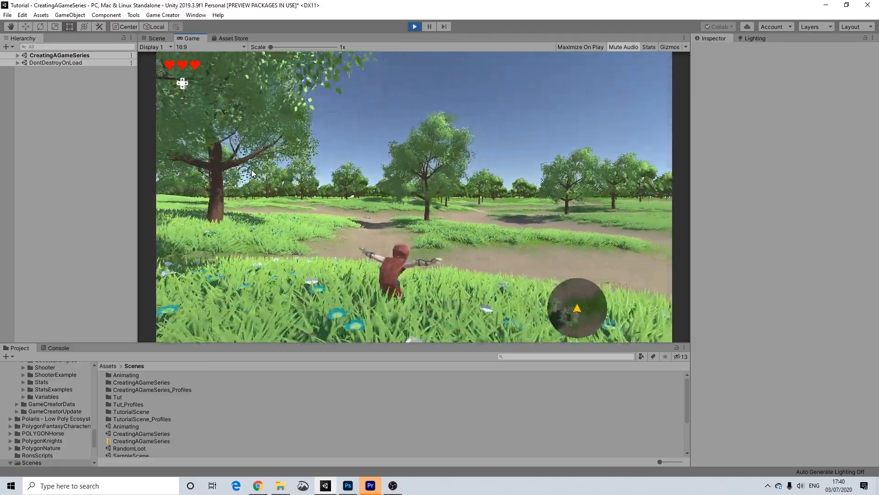
key("w")
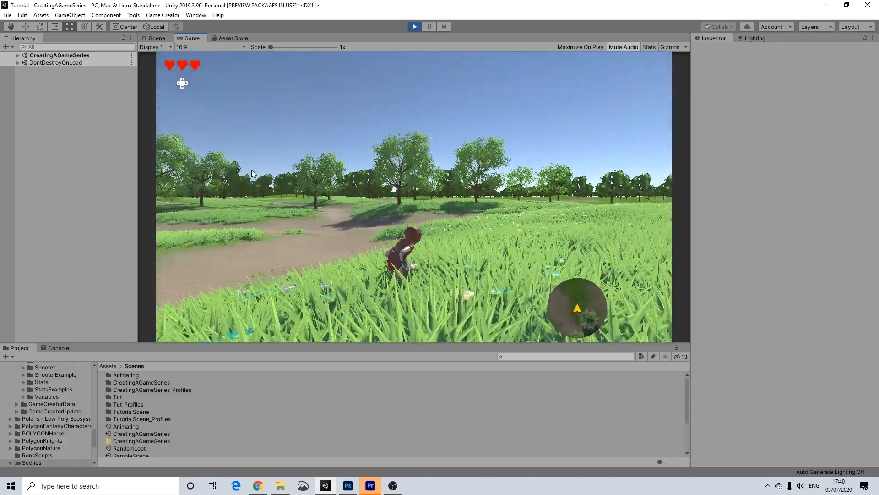
key("w")
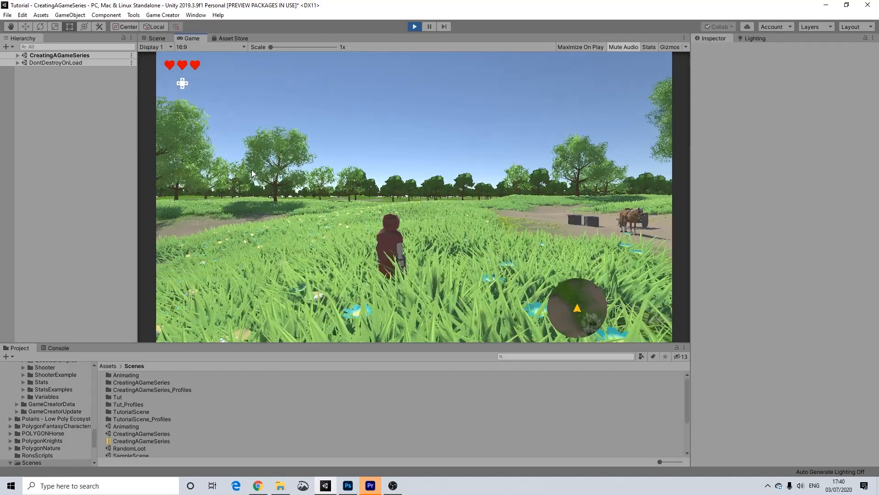
Open the pause menu and cycle through the Inventory, Adventure Log and System pages.
key("i")
key("q")
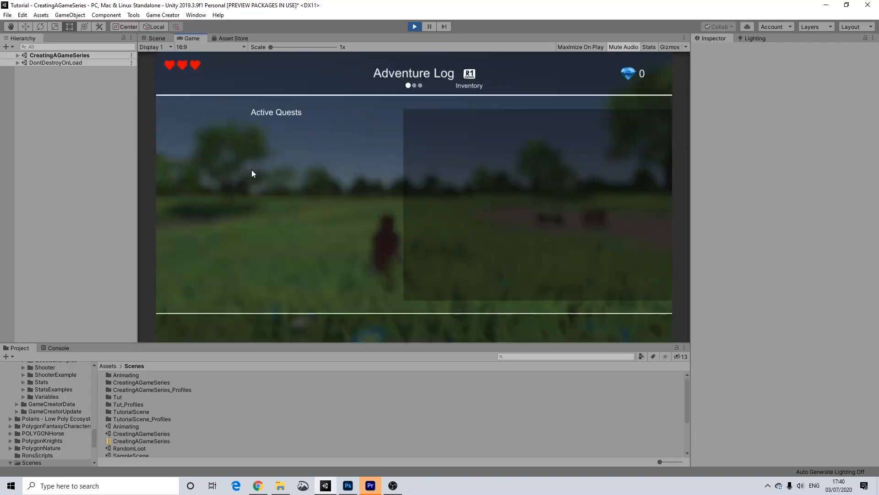
key("e")
key("e")
key("q")
key("e")
key("e")
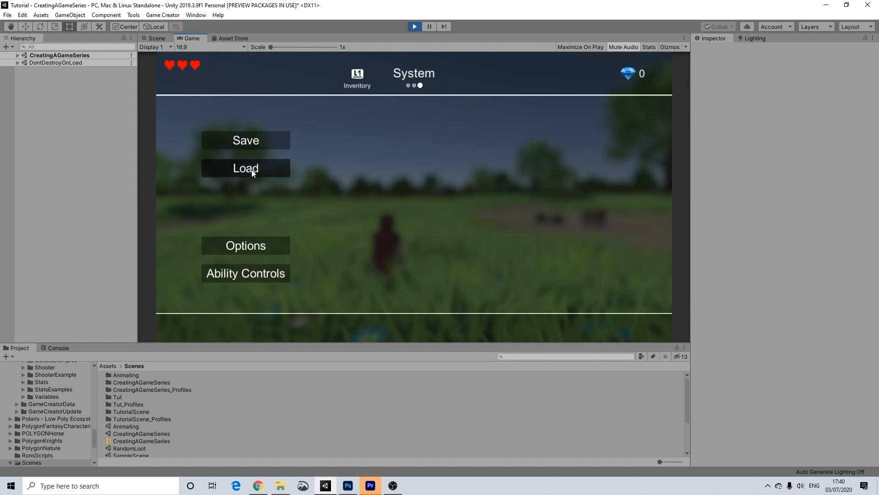
key("q")
key("q")
key("e")
key("e")
key("q")
key("q")
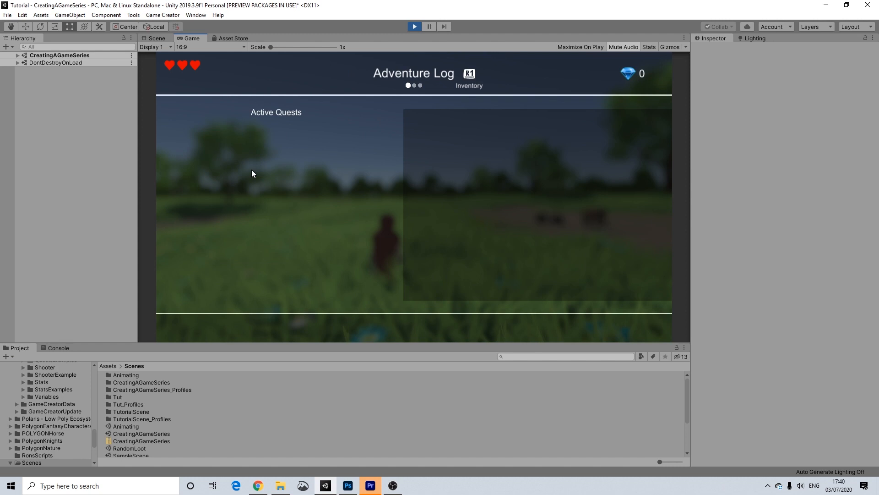
key("q")
key("q")
key("e")
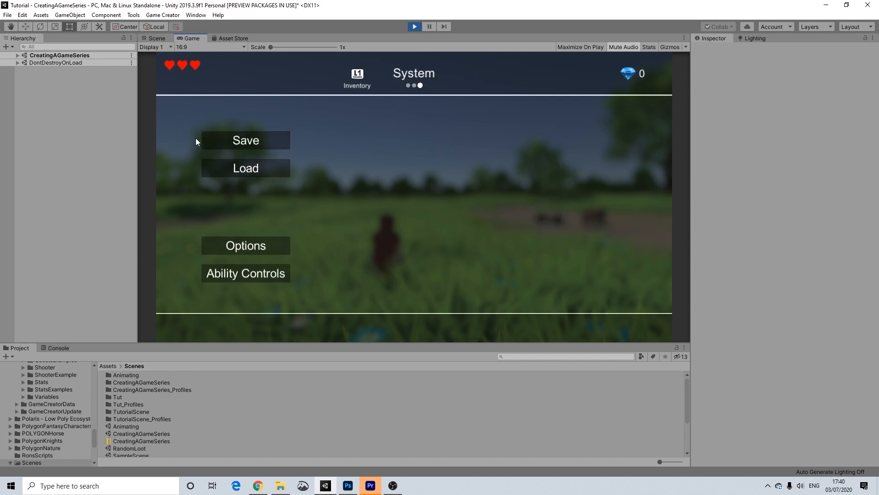
key("q")
key("q")
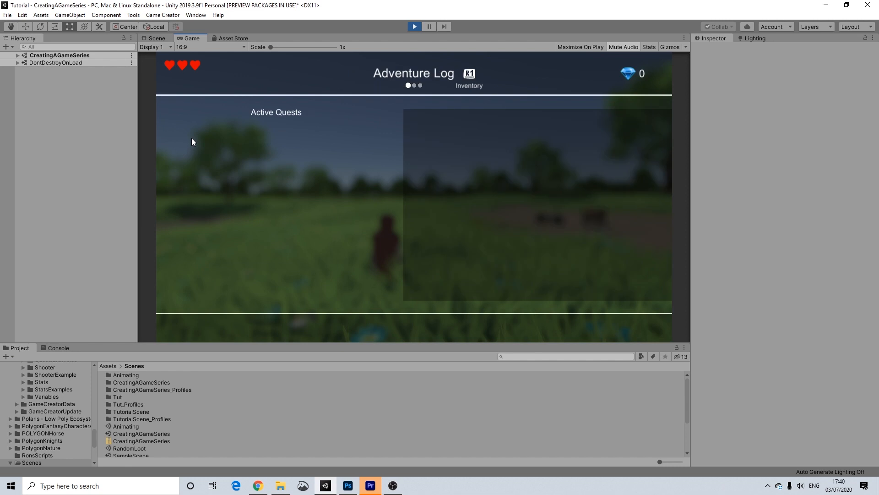
key("e")
key("e")
key("q")
key("e")
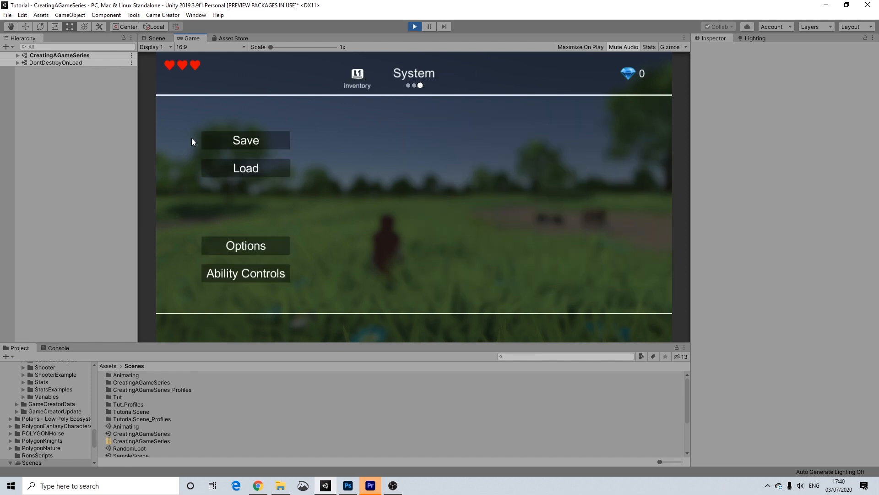
key("q")
key("q")
key("e")
key("e")
key("q")
Close the pause menu, walk toward the dirt path, then reopen the menu on Inventory.
key("Escape")
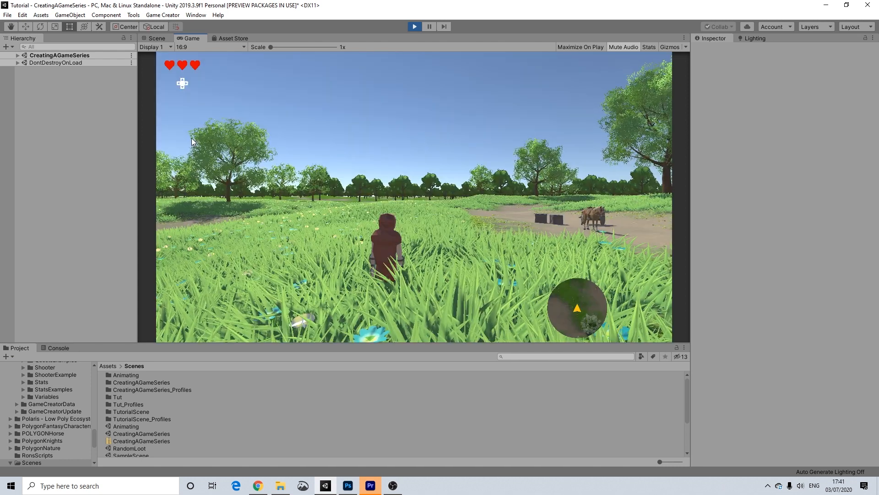
key("w")
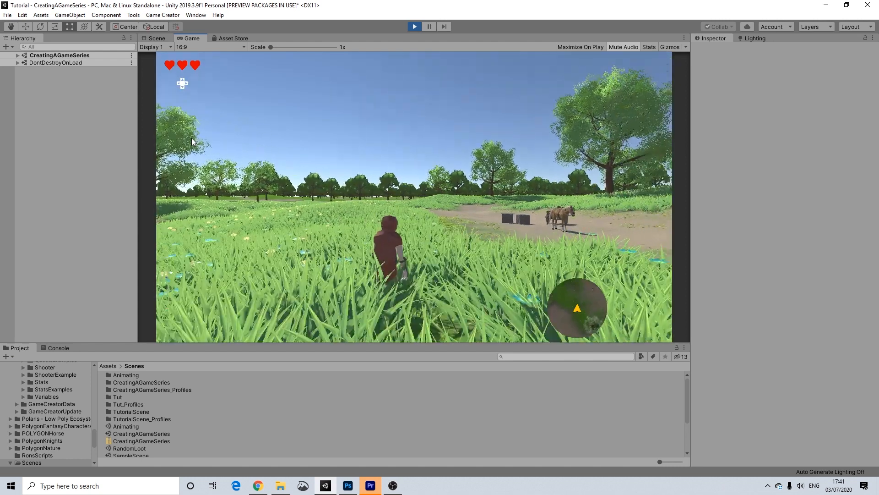
key("w")
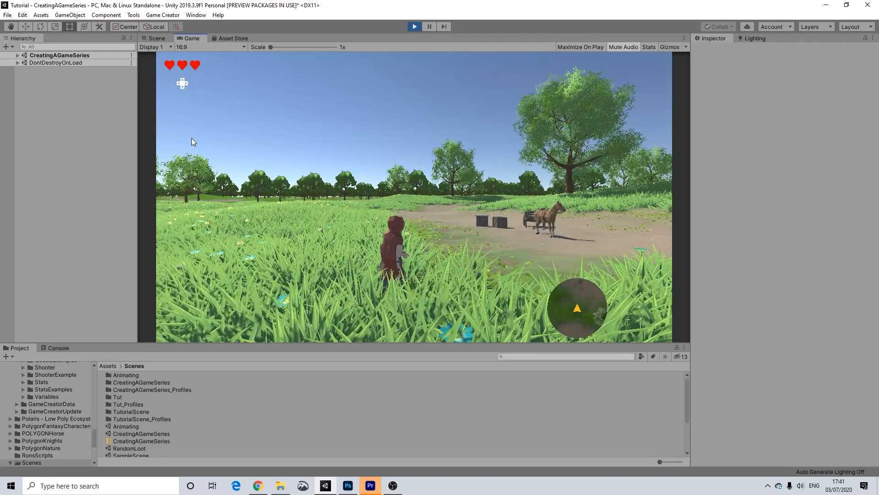
key("i")
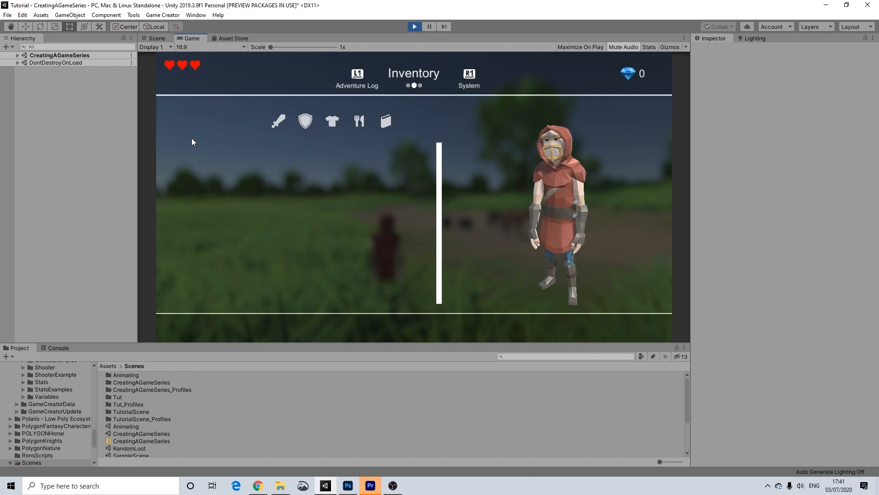
Cycle the pause menu between the System, Inventory and Adventure Log pages.
key("e")
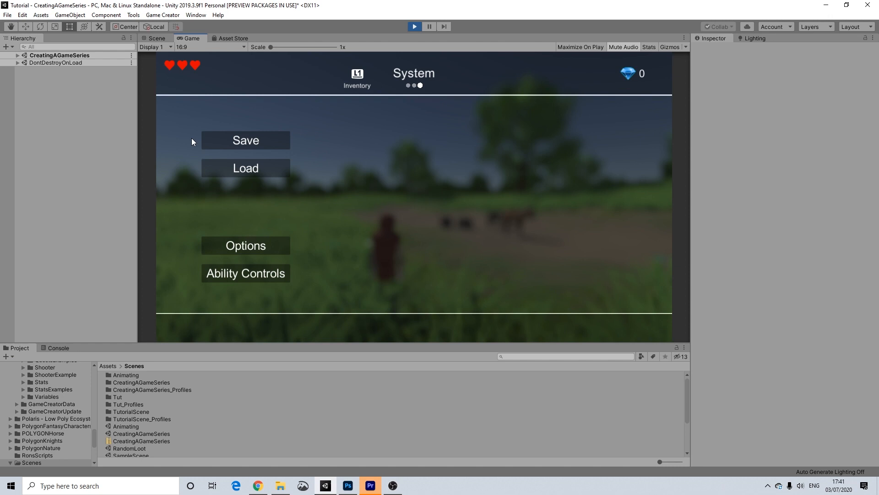
key("q")
key("q")
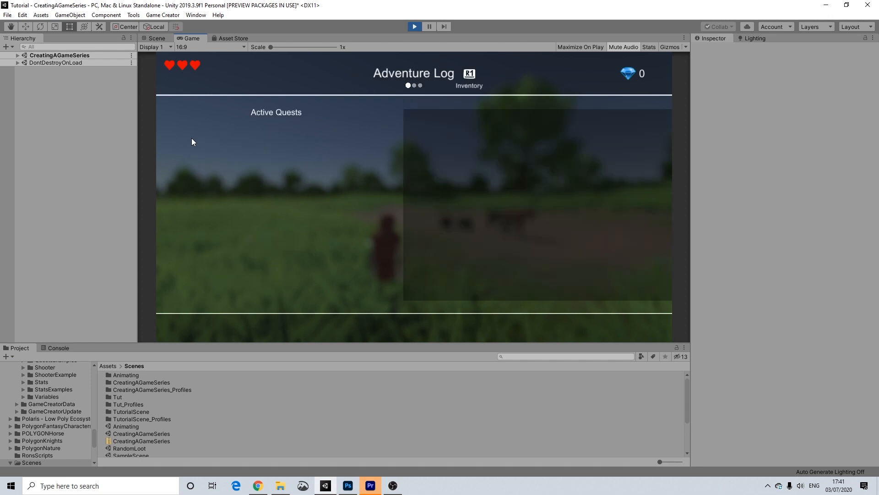
key("e")
key("q")
key("e")
key("q")
key("q")
key("e")
key("q")
key("e")
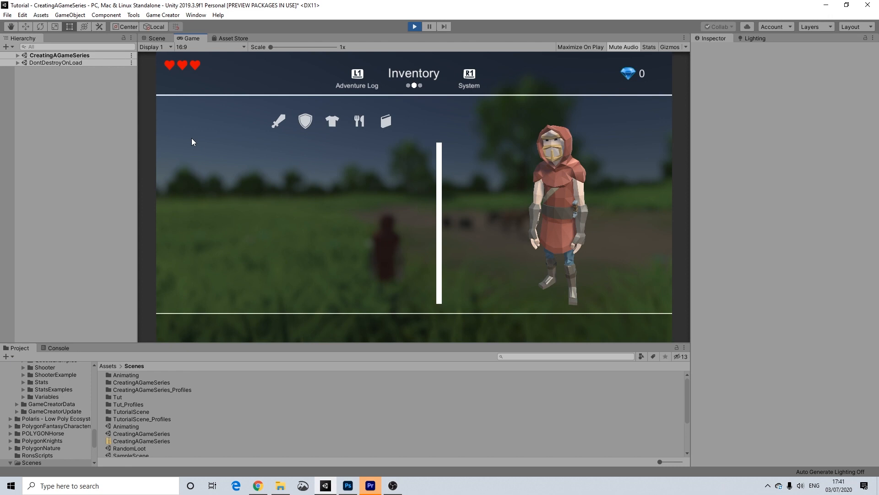
Close the pause menu and walk the character out of the grass past the horse.
key("Escape")
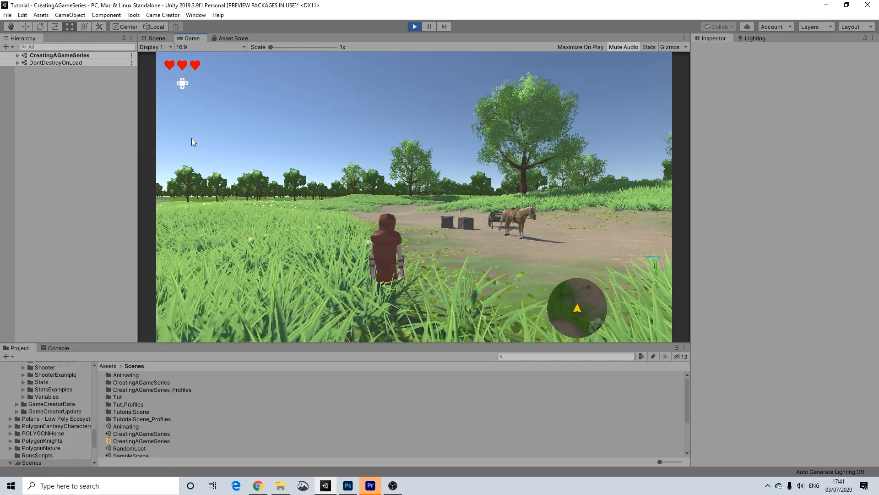
key("d")
key("w")
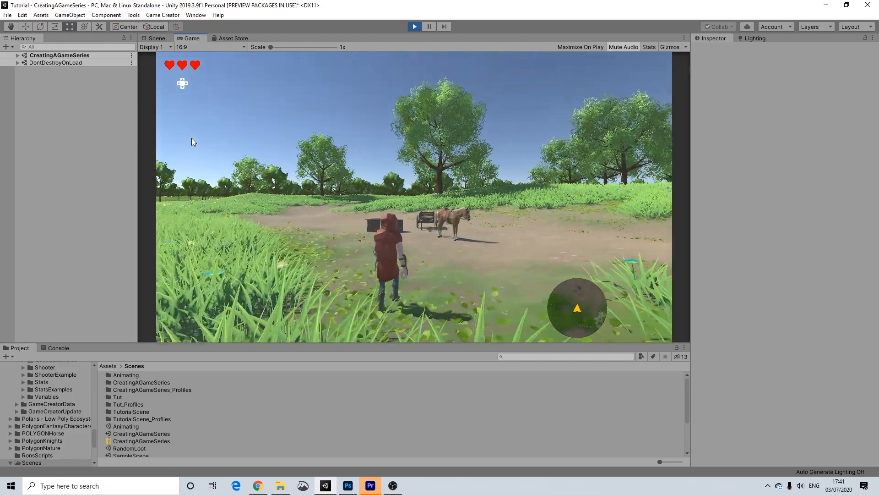
key("d")
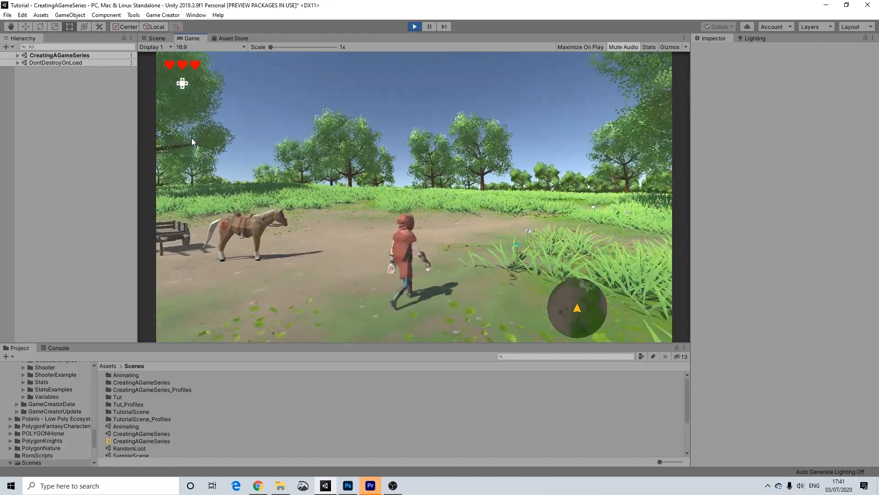